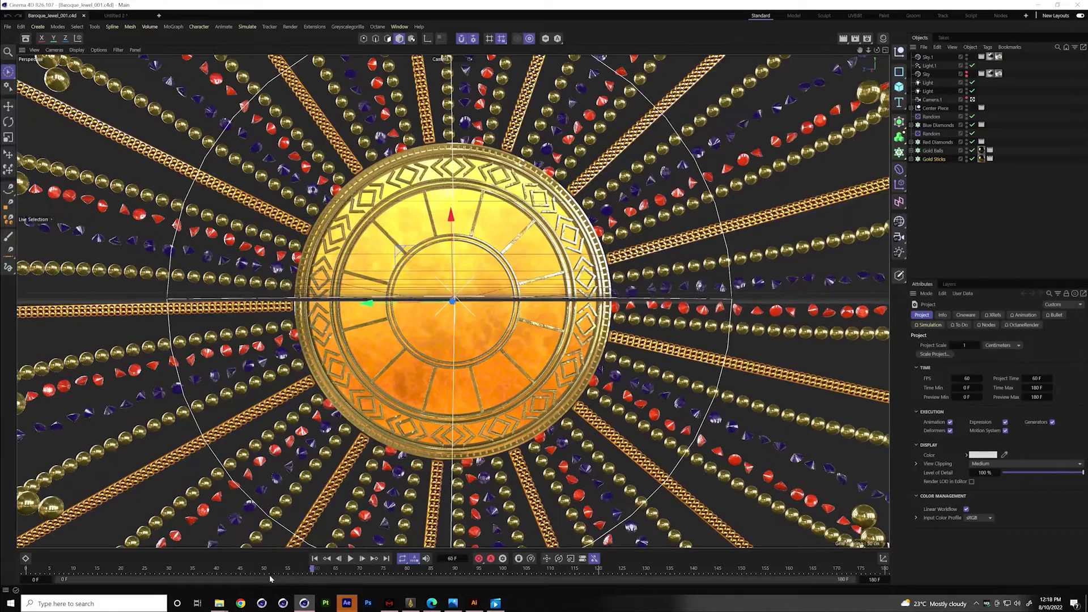
View the finished jewel render Barroque_Jewel_Render.png and return to the 3D scene.
{"action": "mouse_move", "coordinate": [453, 602]}
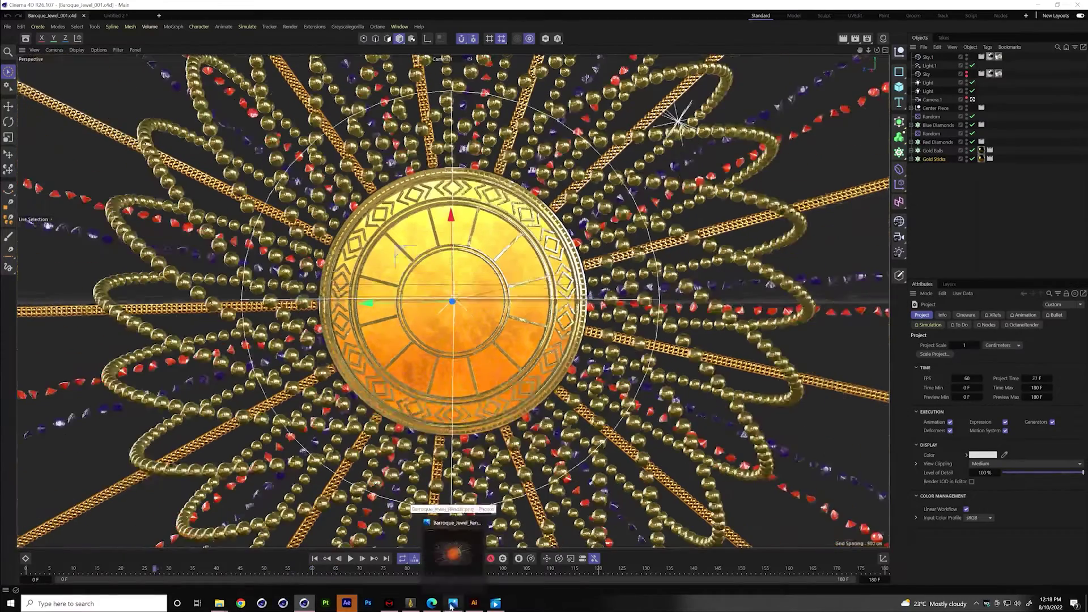
{"action": "left_click", "coordinate": [453, 561]}
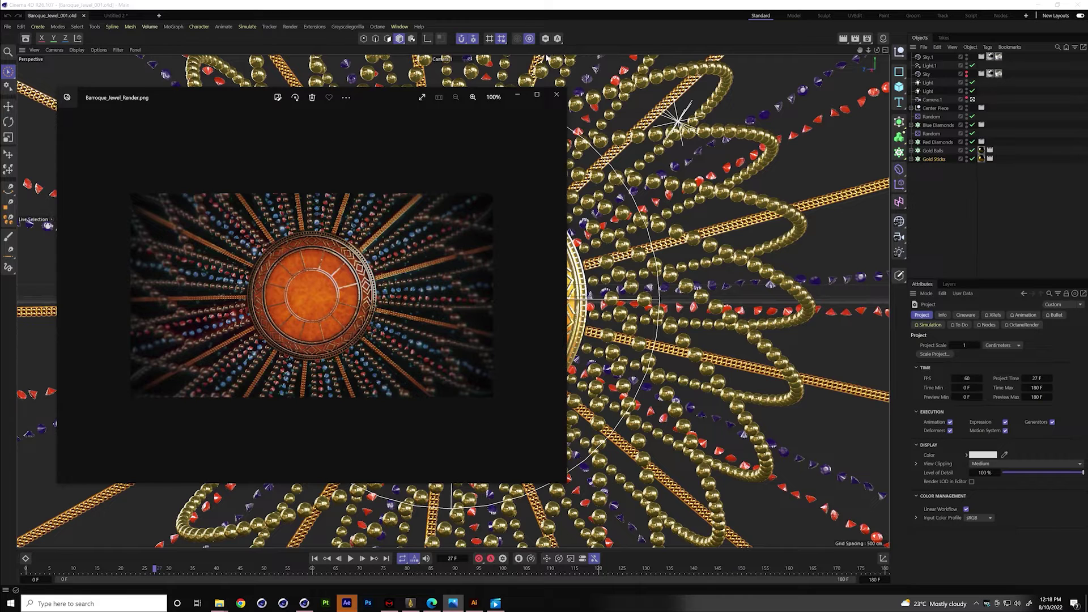
{"action": "left_click", "coordinate": [520, 95]}
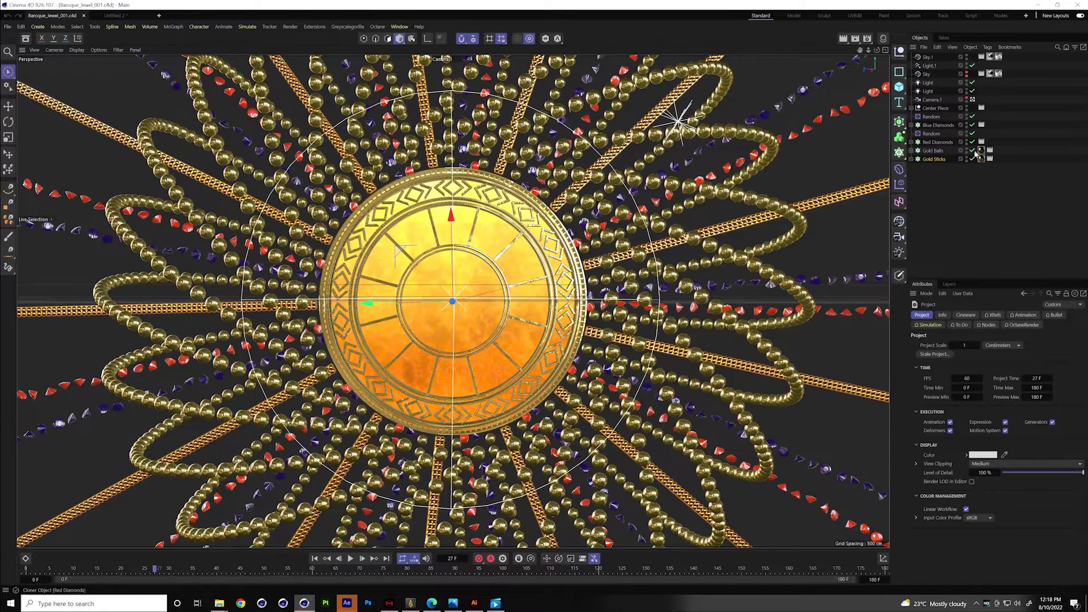
Leave the scene camera and examine the gold balls, gold sticks and diamonds around the center piece from several distances.
{"action": "left_click", "coordinate": [972, 99]}
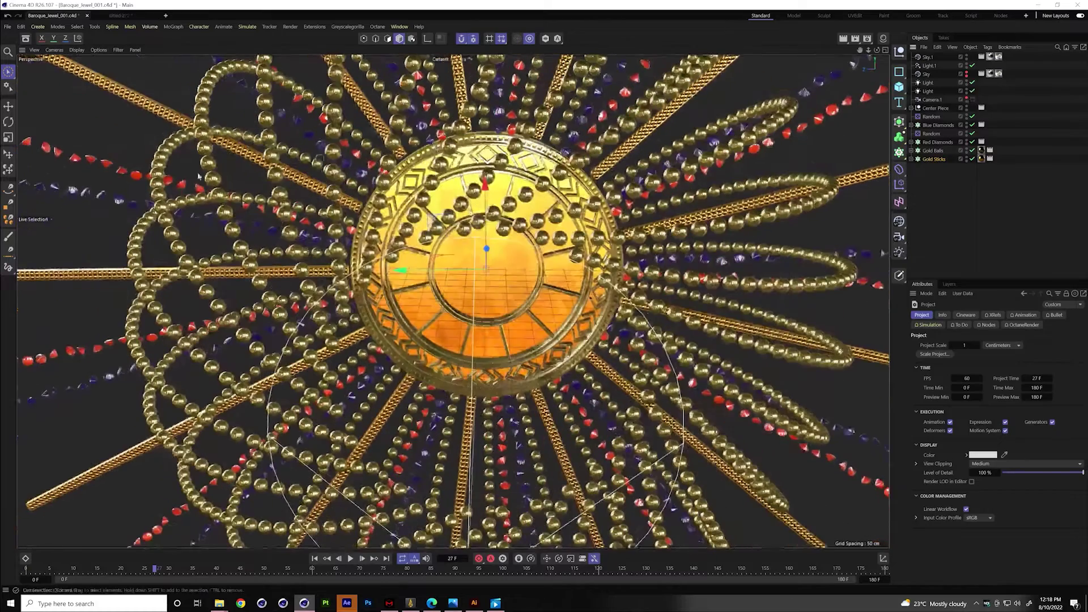
{"action": "left_click", "coordinate": [122, 175]}
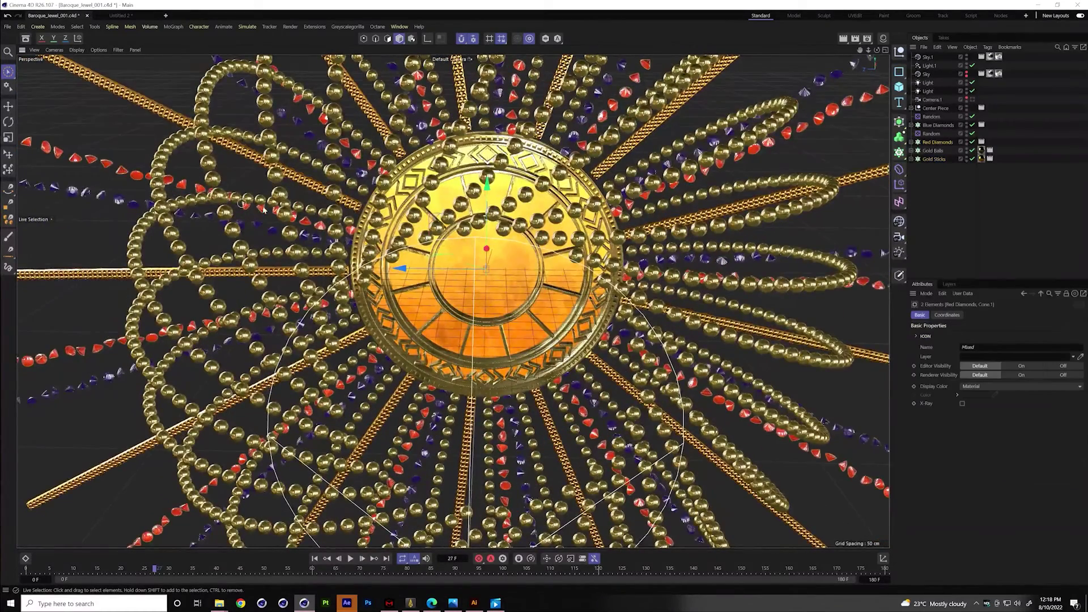
{"action": "key", "text": "s"}
{"action": "scroll", "coordinate": [306, 243], "scroll_direction": "up", "scroll_amount": 2}
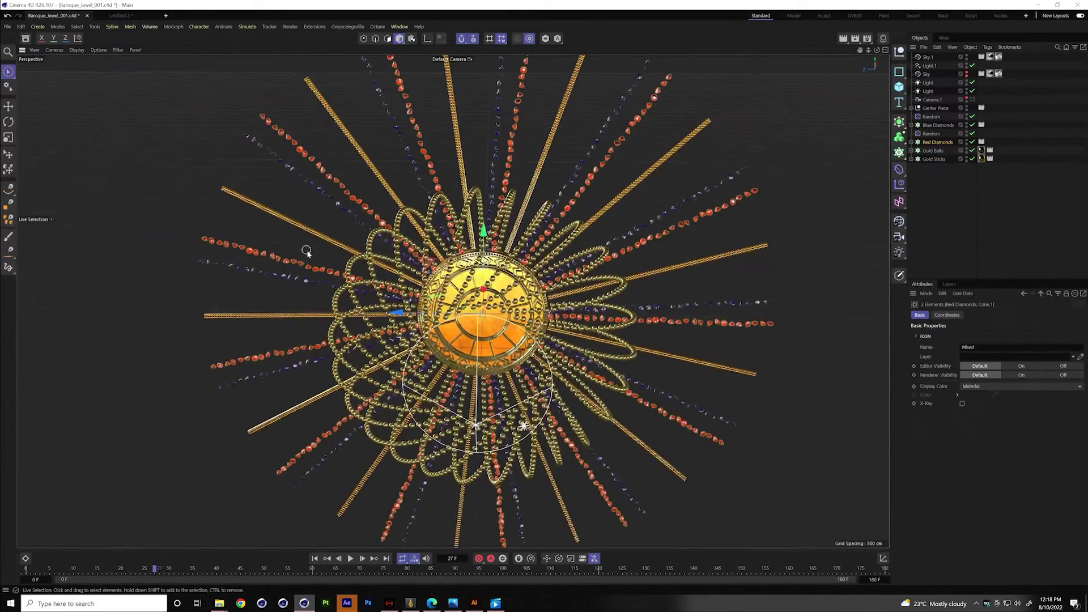
{"action": "scroll", "coordinate": [319, 258], "scroll_direction": "up", "scroll_amount": 2}
{"action": "middle_click", "coordinate": [322, 259]}
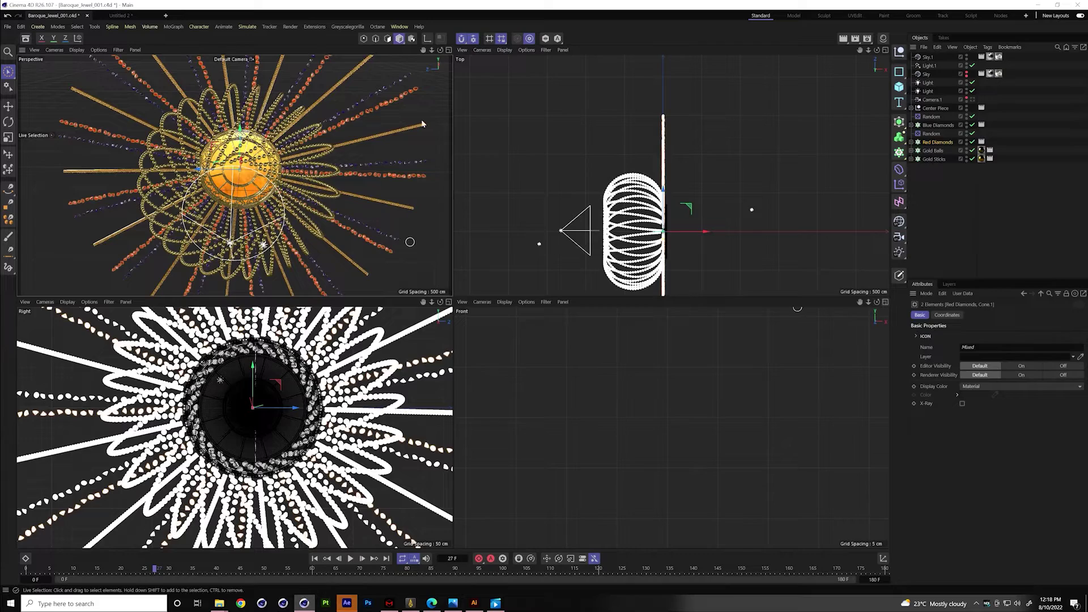
{"action": "middle_click", "coordinate": [216, 225]}
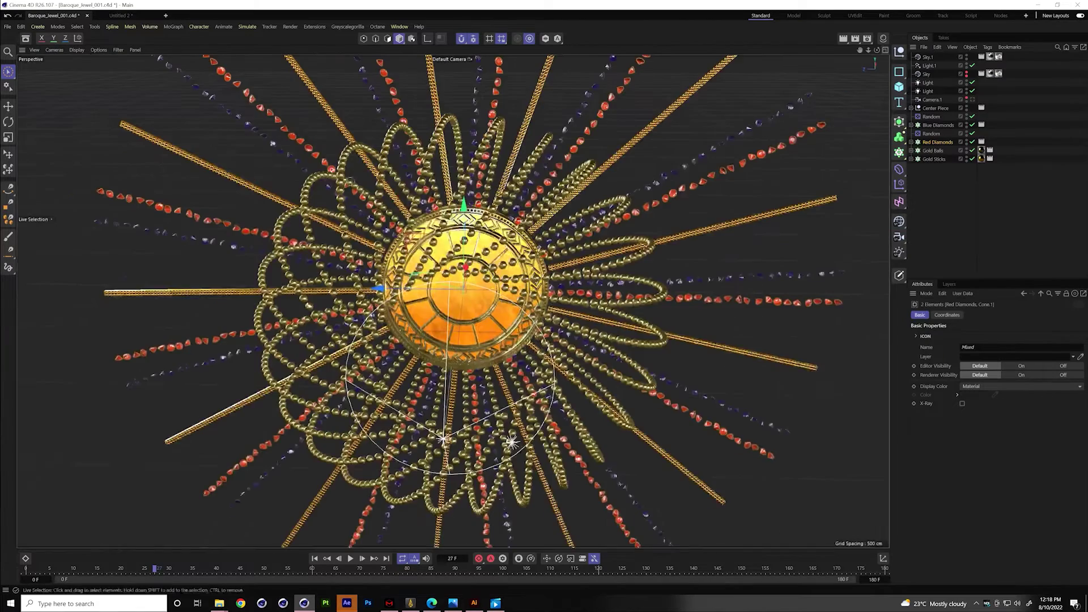
{"action": "scroll", "coordinate": [215, 226], "scroll_direction": "up", "scroll_amount": 5}
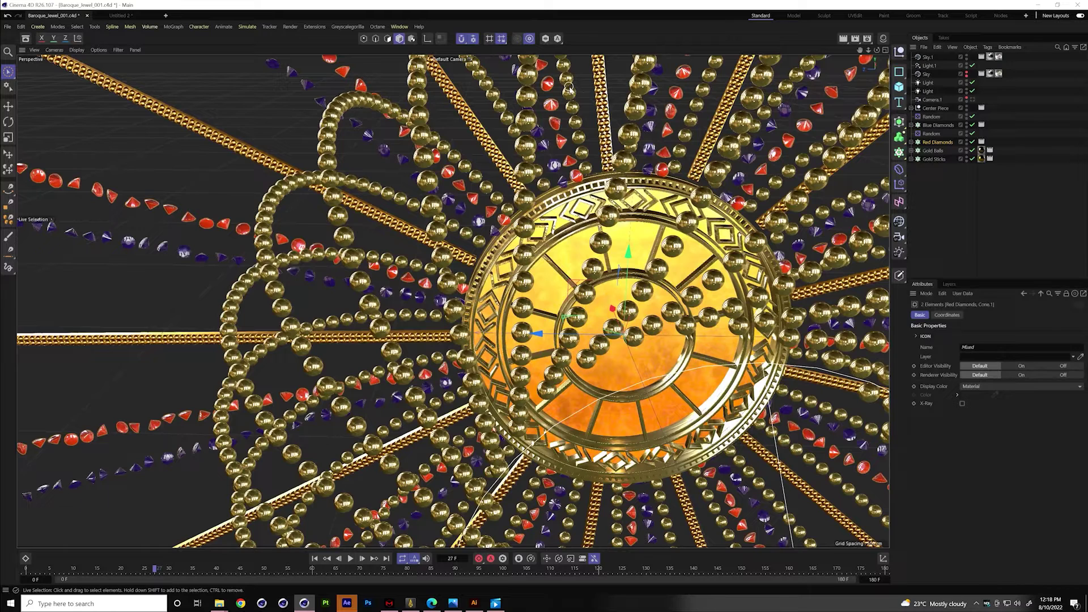
Create a new project and add a cone primitive.
{"action": "key", "text": "ctrl+n"}
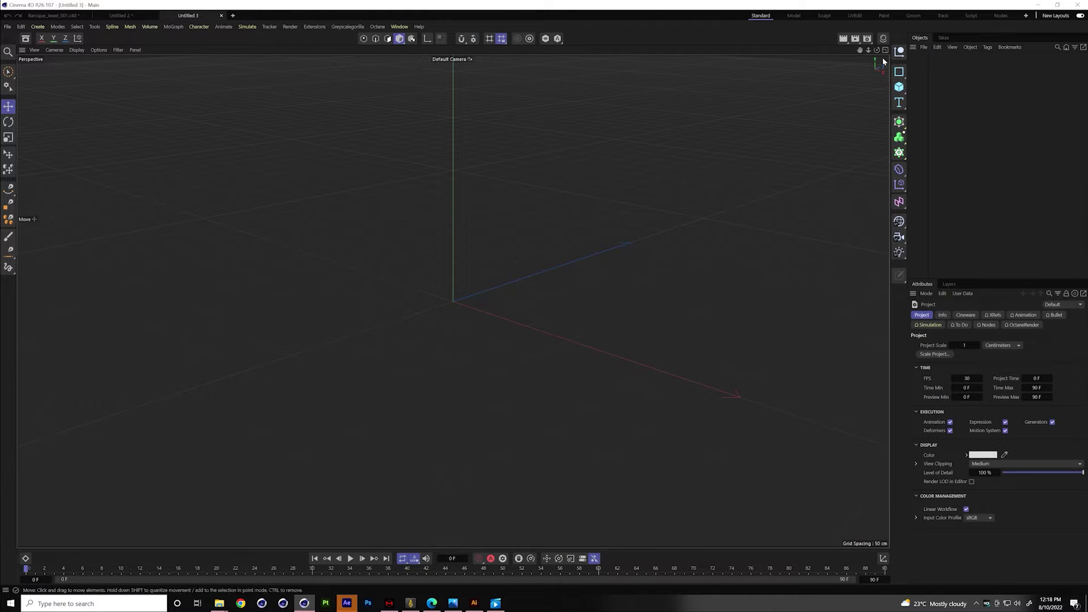
{"action": "left_click", "coordinate": [898, 87]}
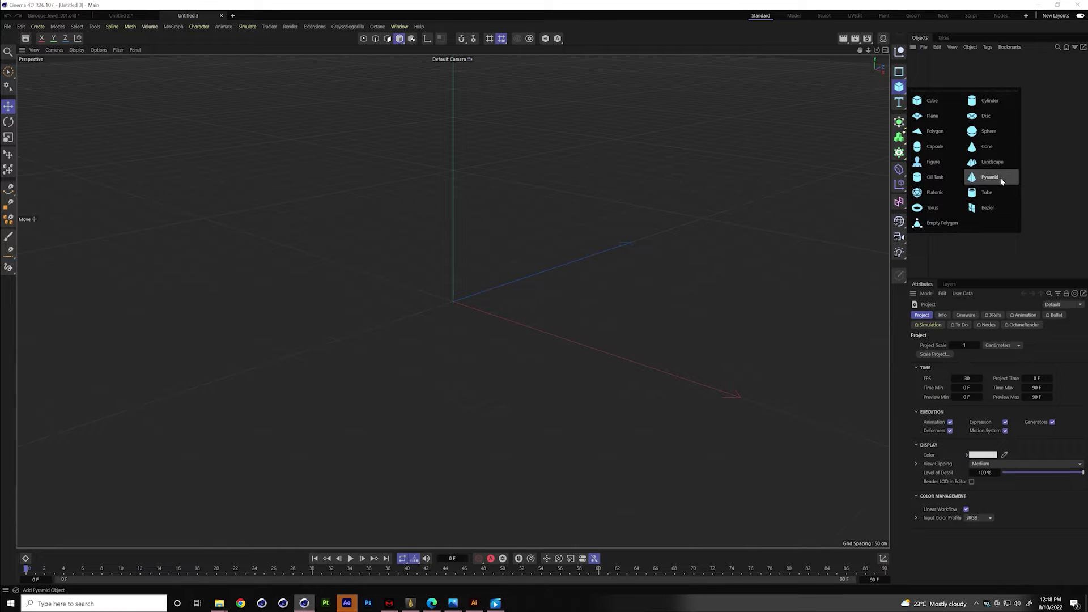
{"action": "left_click", "coordinate": [987, 147]}
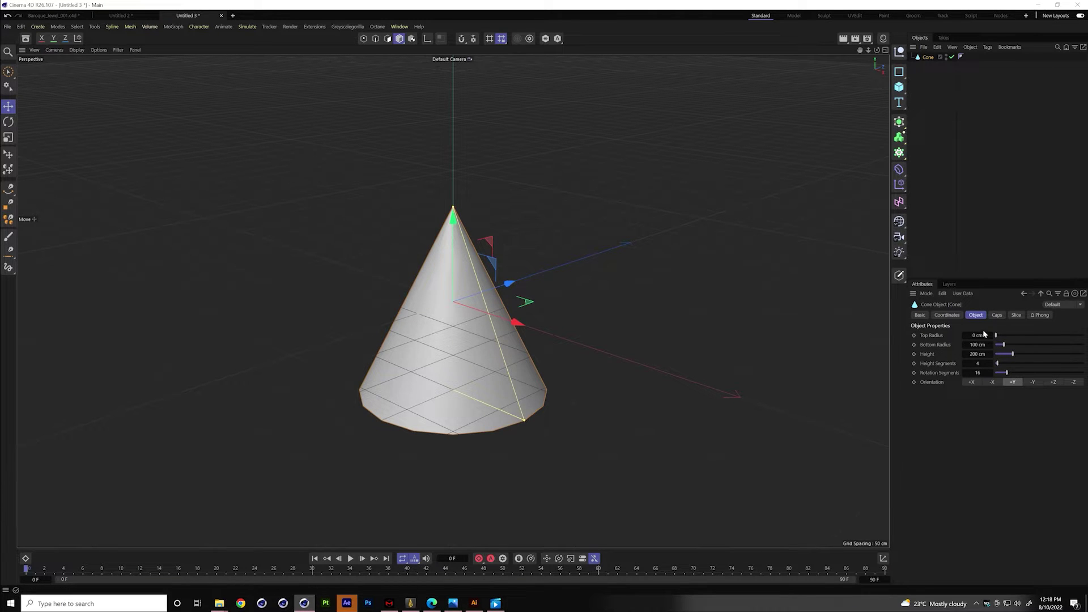
Set the cone's rotation segments to 8, height segments to 1 and orientation to -Y.
{"action": "left_click_drag", "start_coordinate": [980, 372], "coordinate": [975, 372]}
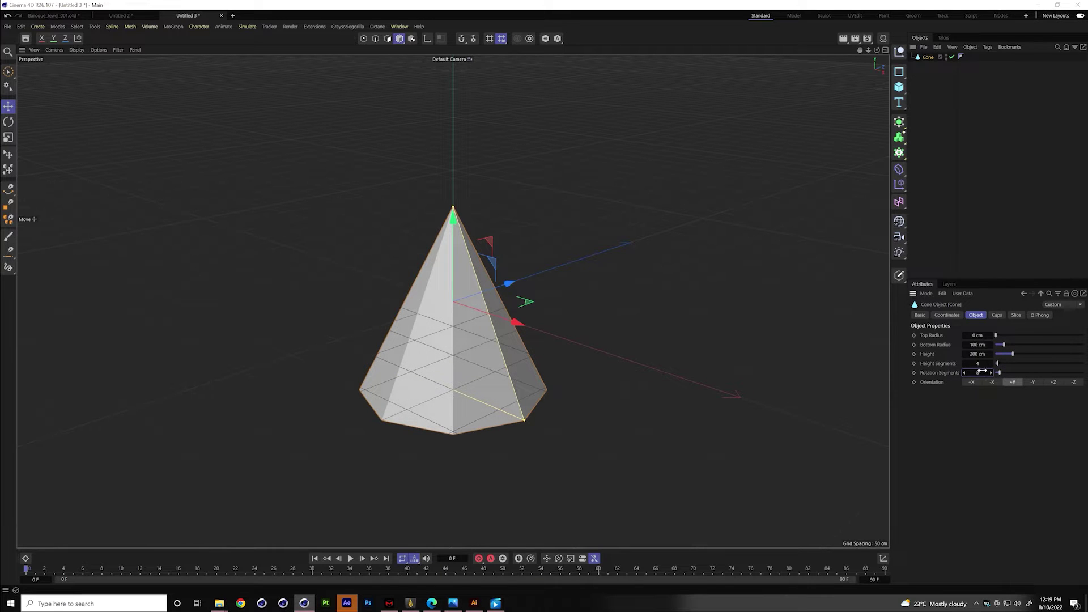
{"action": "left_click", "coordinate": [977, 364]}
{"action": "left_click", "coordinate": [996, 314]}
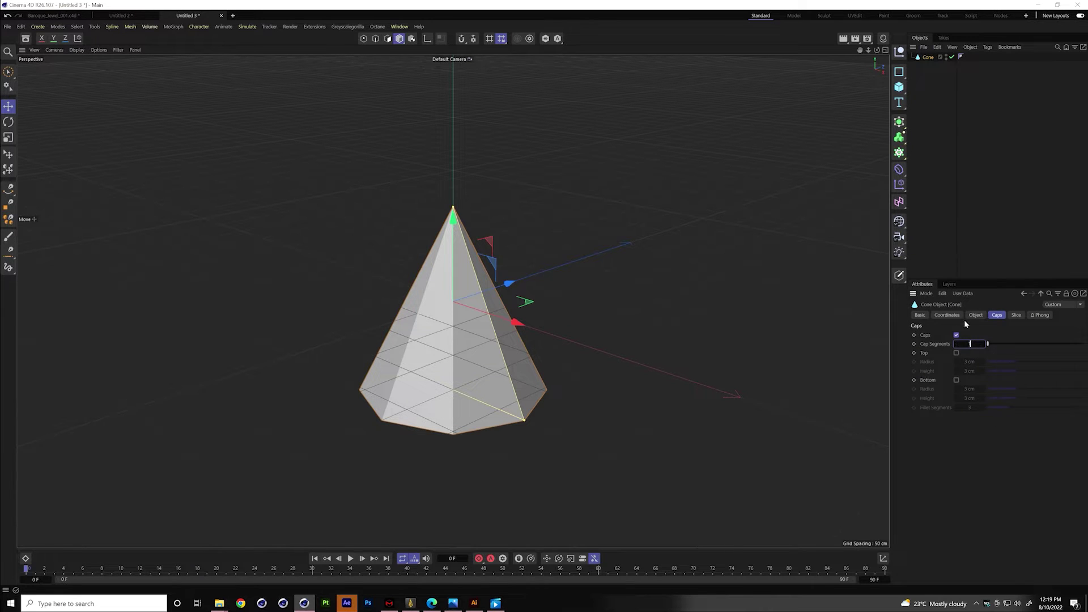
{"action": "left_click", "coordinate": [976, 316]}
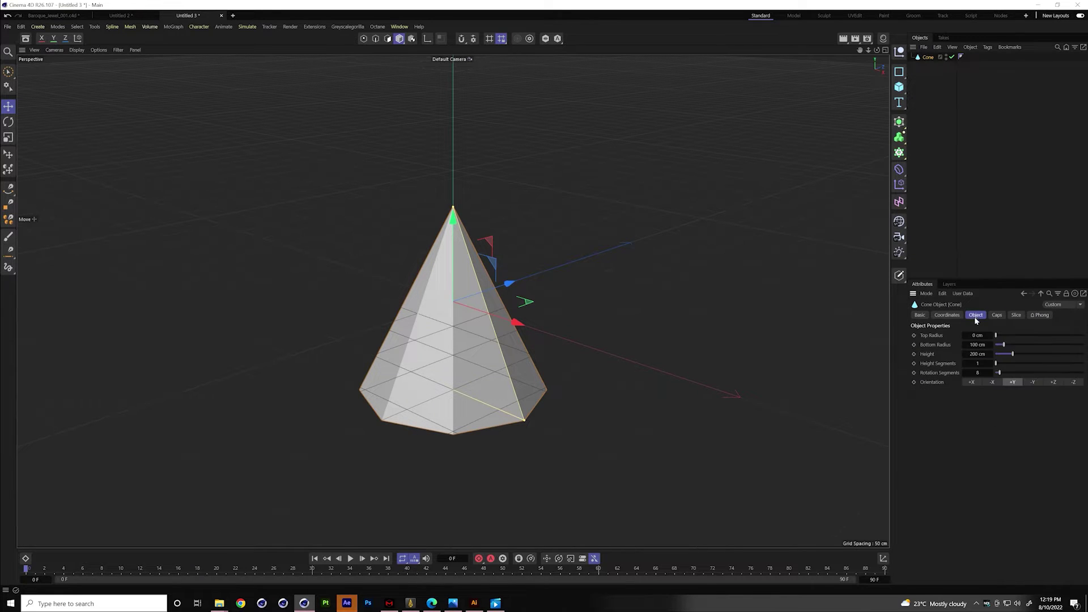
{"action": "left_click", "coordinate": [1032, 383]}
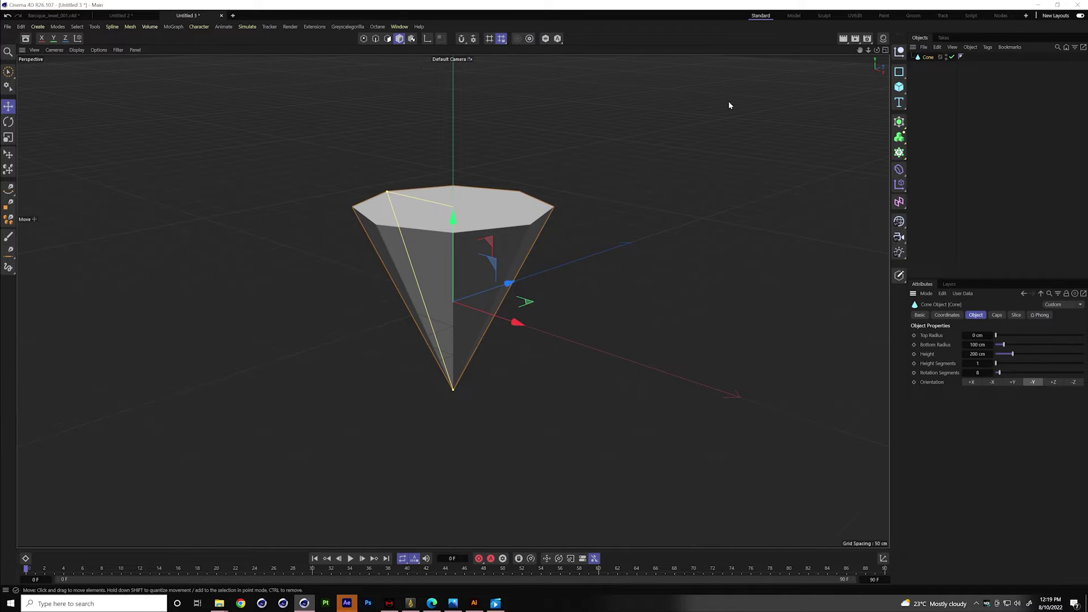
Set the cone's height to 150 cm.
{"action": "scroll", "coordinate": [576, 134], "scroll_direction": "up", "scroll_amount": 3}
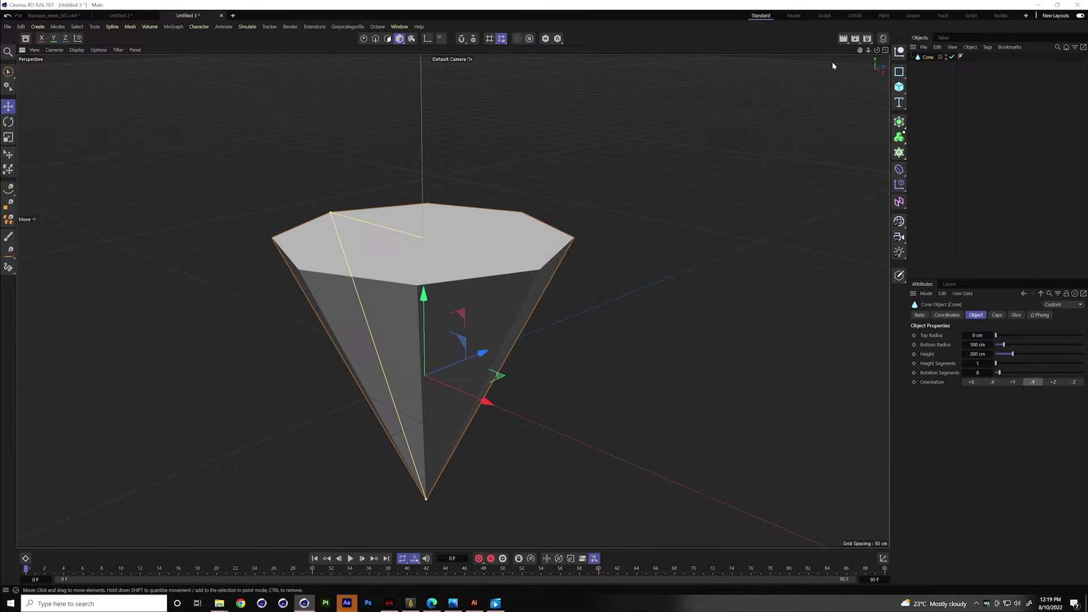
{"action": "left_click_drag", "start_coordinate": [861, 51], "coordinate": [886, 63]}
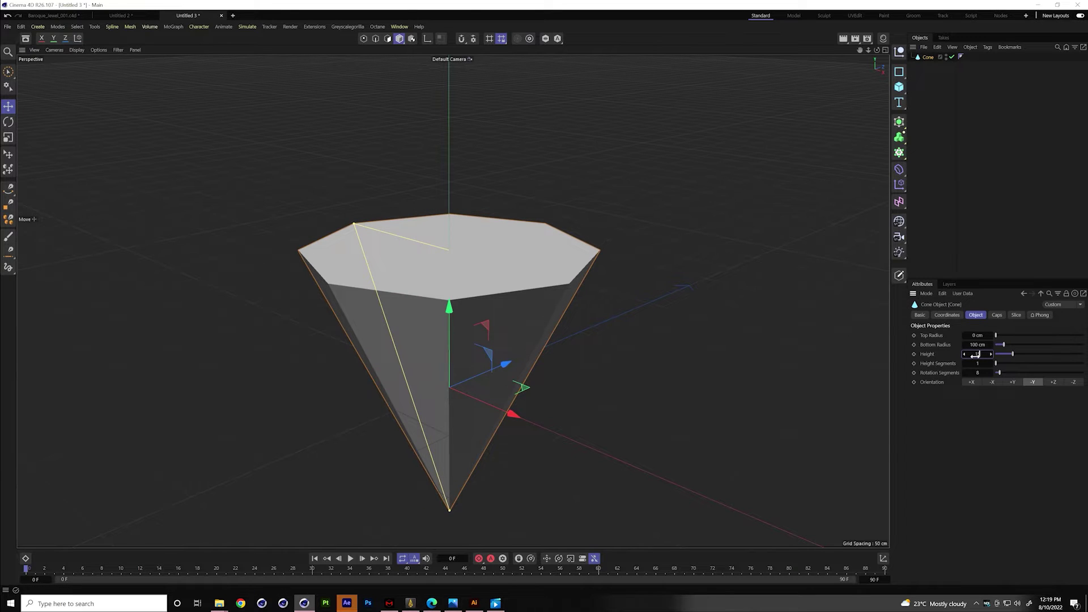
{"action": "left_click_drag", "start_coordinate": [975, 355], "coordinate": [969, 355]}
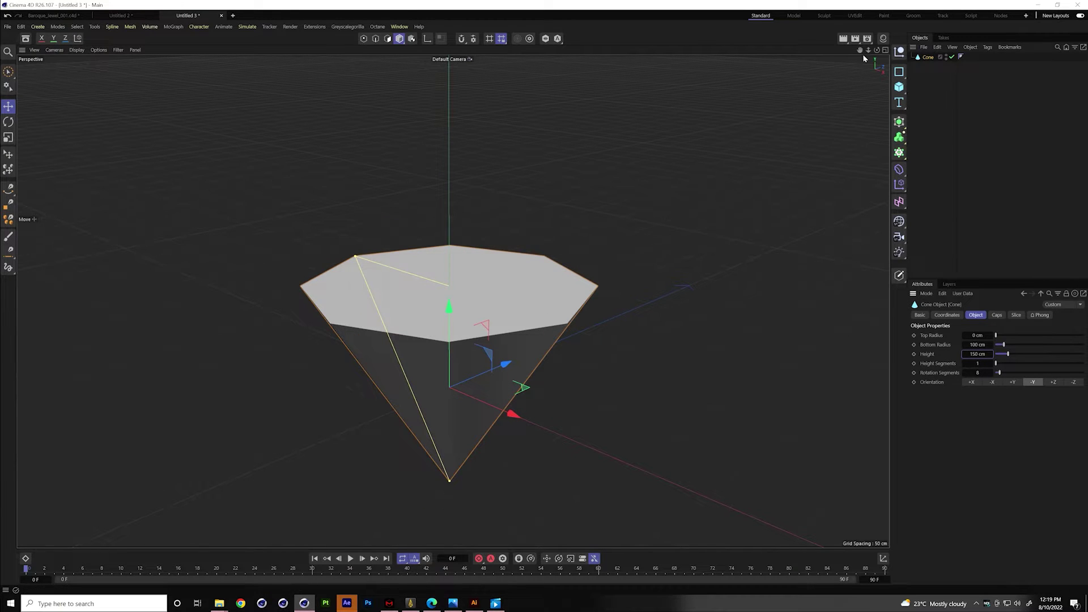
Switch the perspective view to Gouraud Shading (Lines) so the cone's edges are drawn.
{"action": "left_click_drag", "start_coordinate": [858, 51], "coordinate": [861, 3]}
{"action": "scroll", "coordinate": [572, 241], "scroll_direction": "up", "scroll_amount": 3}
{"action": "left_click_drag", "start_coordinate": [432, 291], "coordinate": [421, 291], "text": "alt"}
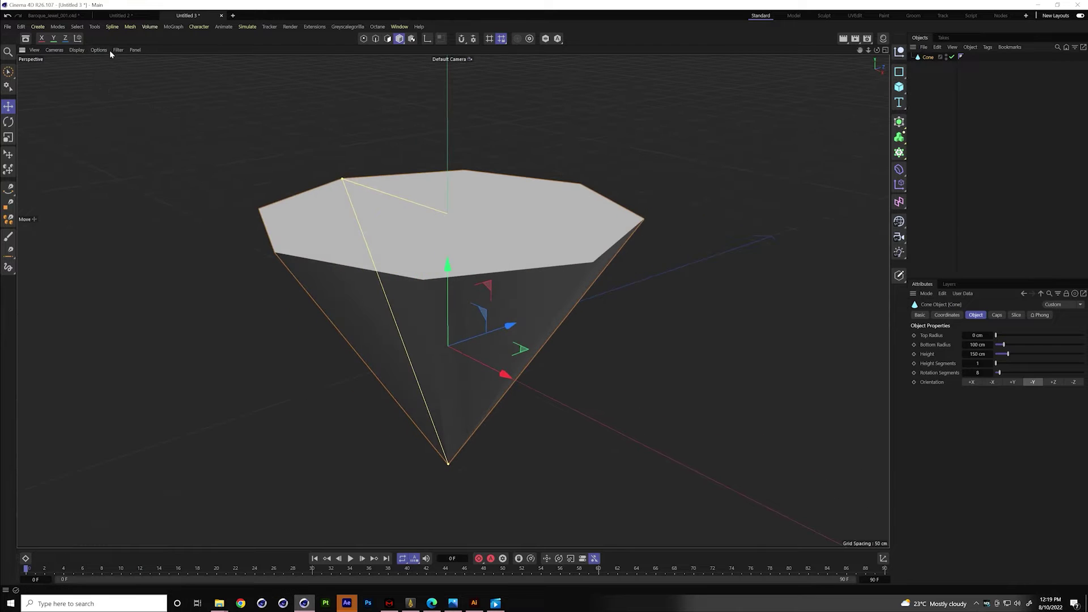
{"action": "left_click", "coordinate": [76, 51]}
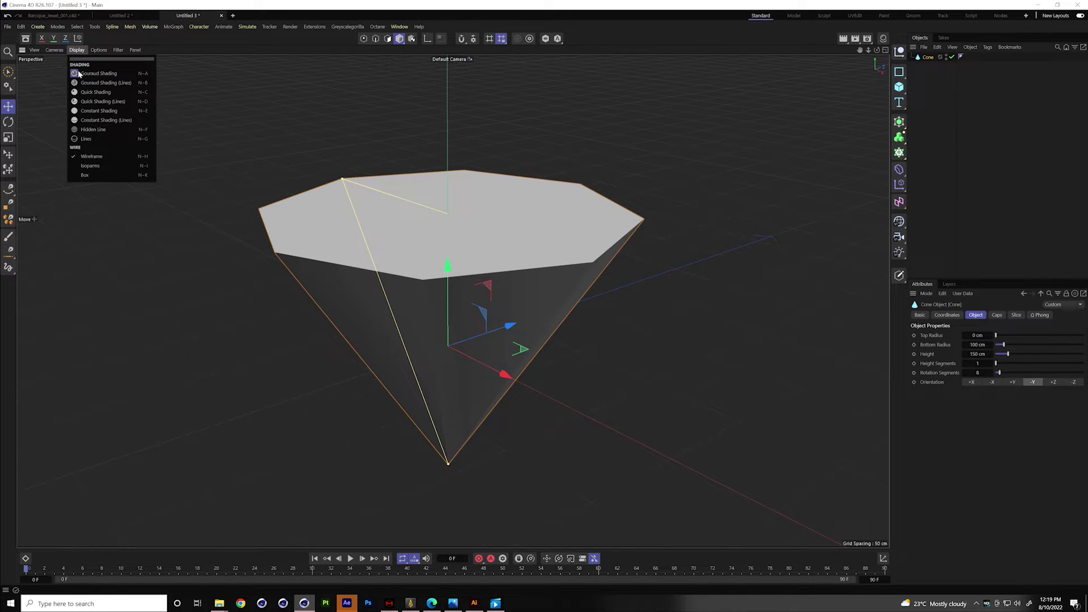
{"action": "left_click", "coordinate": [110, 82]}
Examine the inverted cone's cap and side facets from above and from the side.
{"action": "left_click_drag", "start_coordinate": [859, 50], "coordinate": [870, 54]}
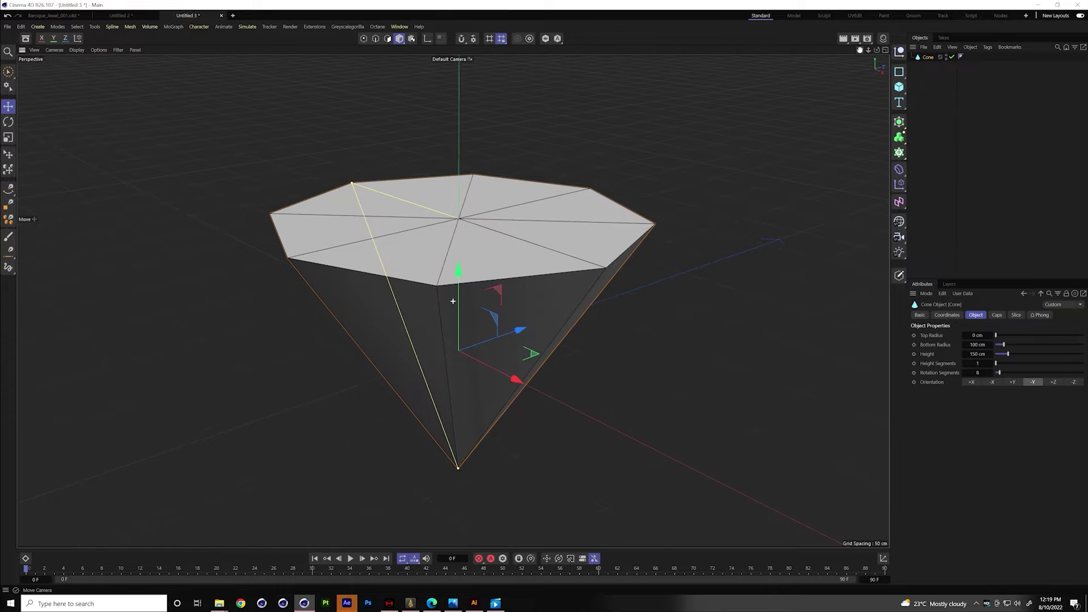
{"action": "scroll", "coordinate": [571, 175], "scroll_direction": "up", "scroll_amount": 2}
{"action": "mouse_move", "coordinate": [444, 227]}
{"action": "left_mouse_down", "text": "alt"}
{"action": "mouse_move", "coordinate": [485, 226]}
{"action": "mouse_move", "coordinate": [410, 219]}
{"action": "mouse_move", "coordinate": [436, 221]}
{"action": "left_mouse_up", "text": "alt"}
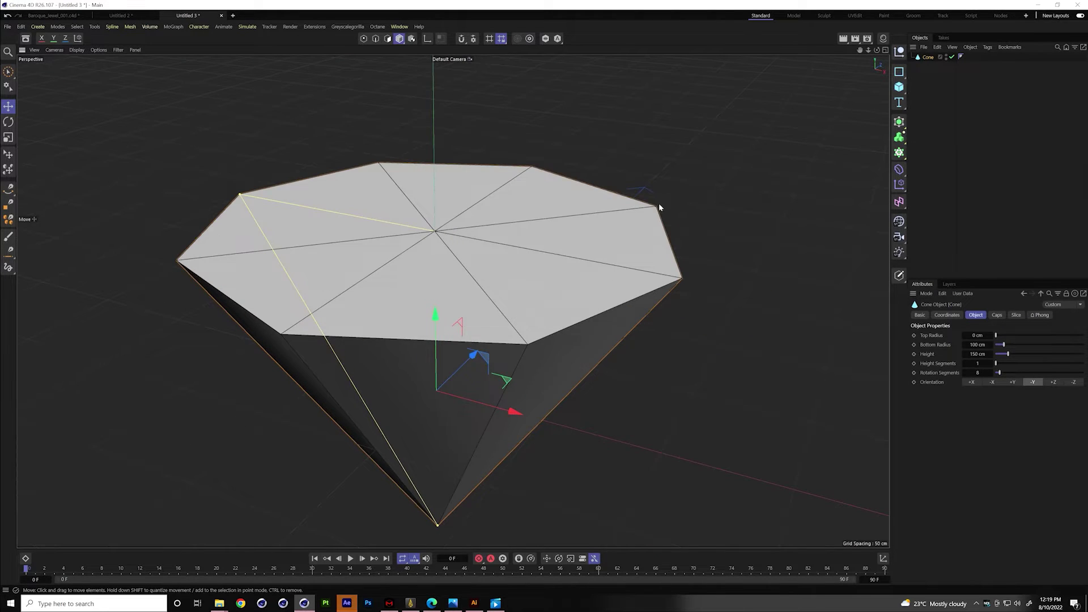
{"action": "left_click_drag", "start_coordinate": [588, 220], "coordinate": [582, 251], "text": "alt"}
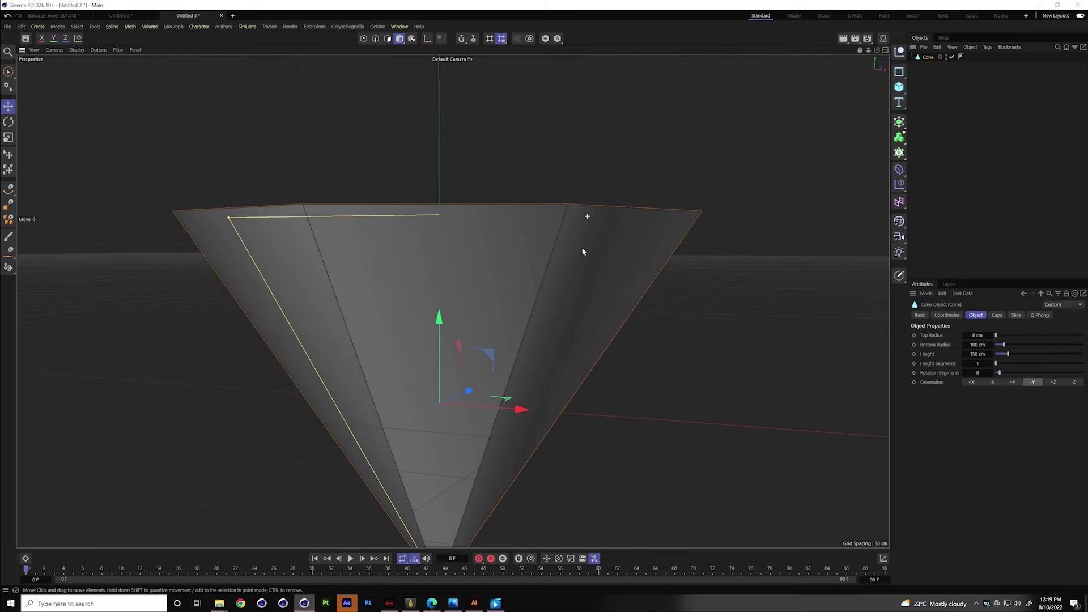
{"action": "scroll", "coordinate": [637, 199], "scroll_direction": "down", "scroll_amount": 3}
{"action": "scroll", "coordinate": [452, 301], "scroll_direction": "up", "scroll_amount": 1}
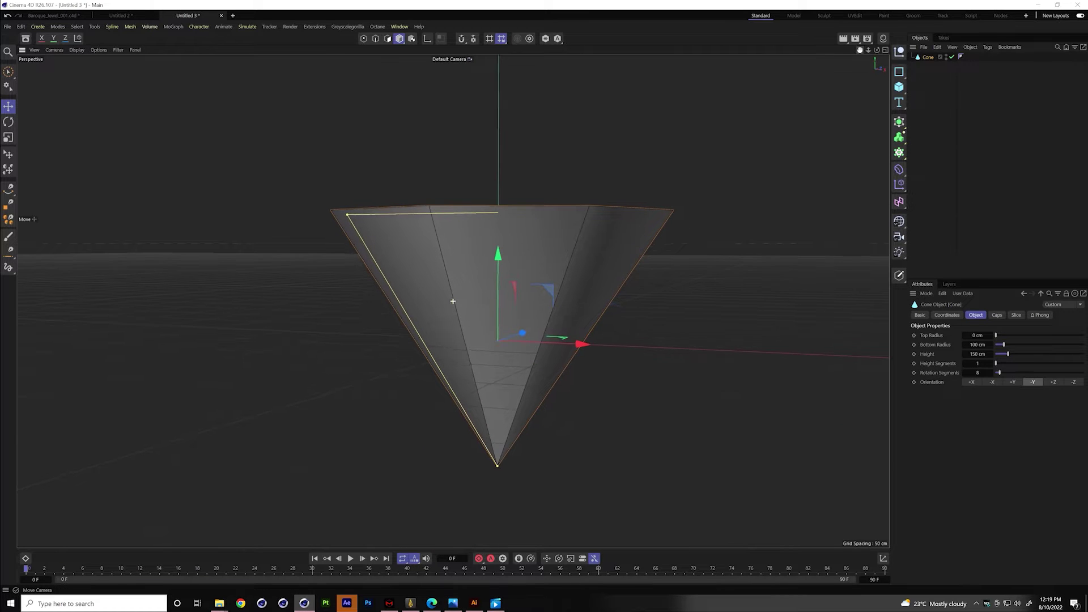
{"action": "left_click_drag", "start_coordinate": [595, 196], "coordinate": [630, 181], "text": "alt"}
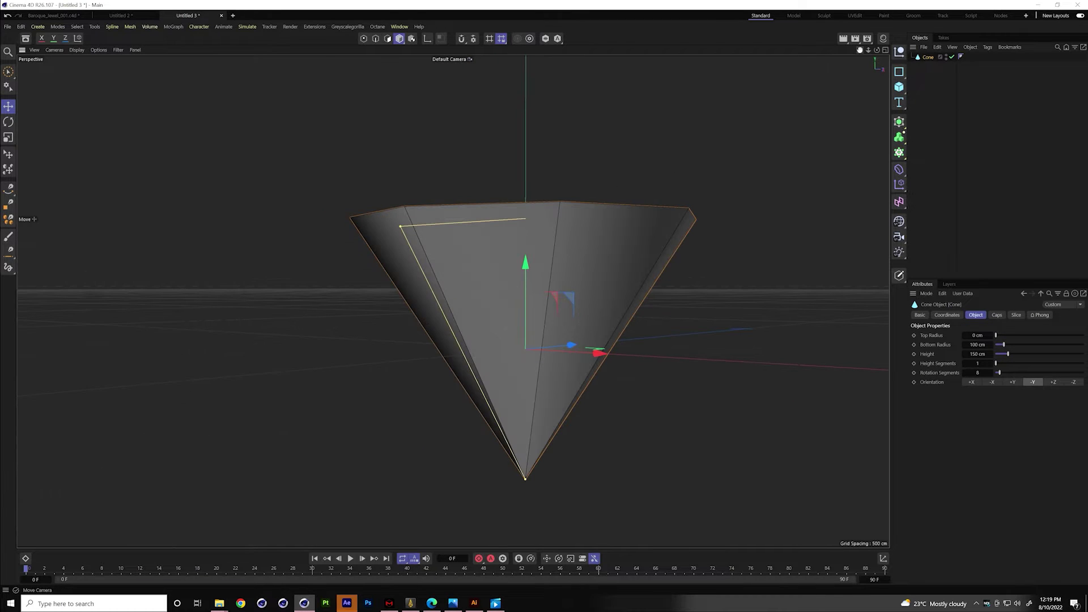
{"action": "left_click_drag", "start_coordinate": [860, 51], "coordinate": [848, 56]}
{"action": "scroll", "coordinate": [612, 270], "scroll_direction": "up", "scroll_amount": 1}
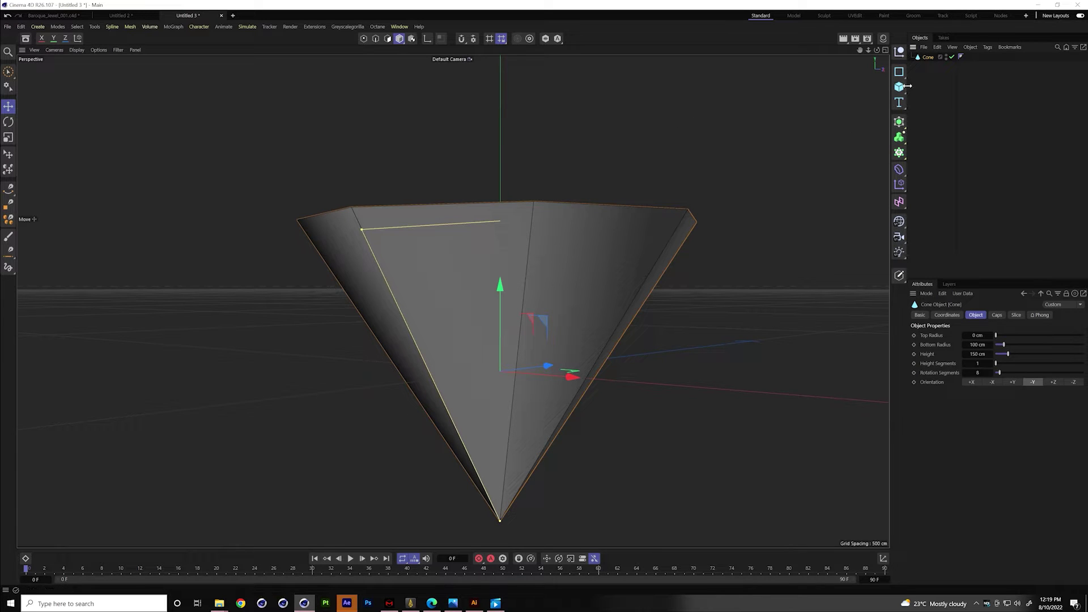
Convert the cone into an editable polygon object.
{"action": "key", "text": "c"}
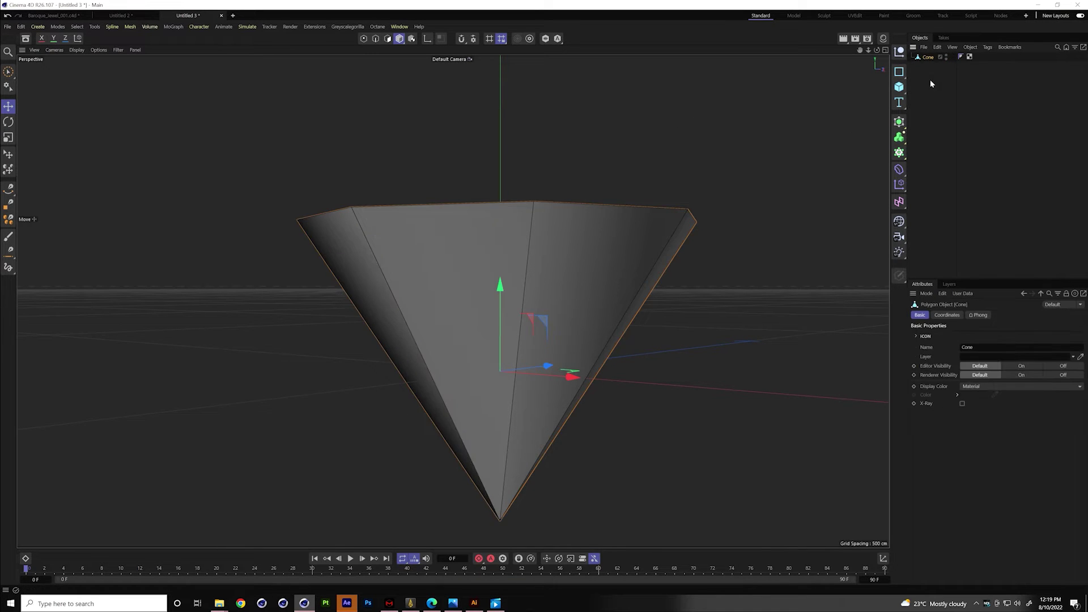
{"action": "left_click_drag", "start_coordinate": [877, 50], "coordinate": [870, 74]}
{"action": "left_click_drag", "start_coordinate": [452, 301], "coordinate": [825, 62]}
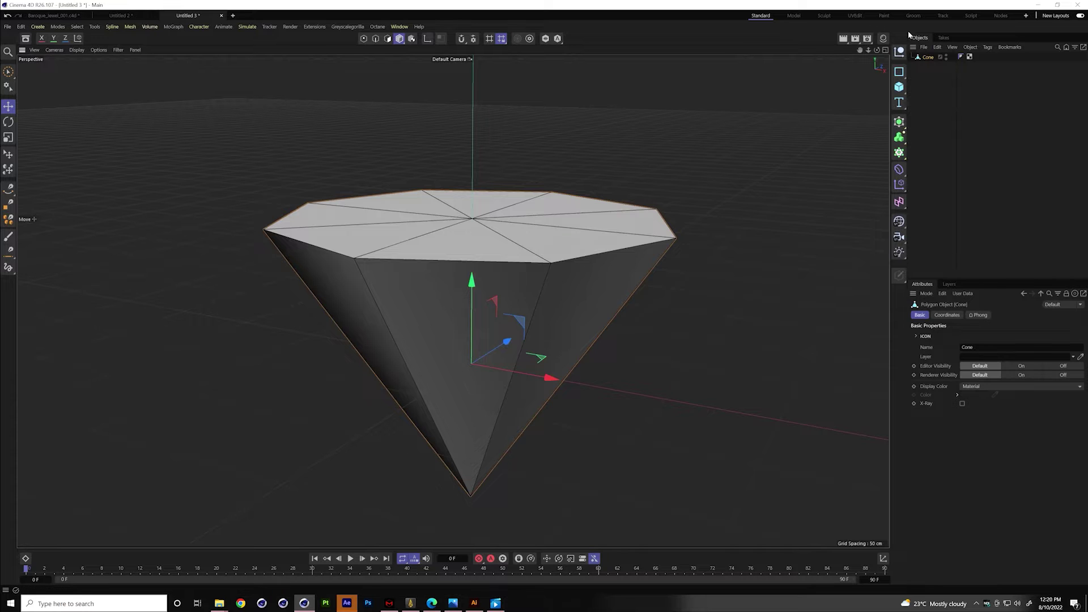
Show all four viewports and enlarge and center the cone in the front view.
{"action": "left_click", "coordinate": [885, 49]}
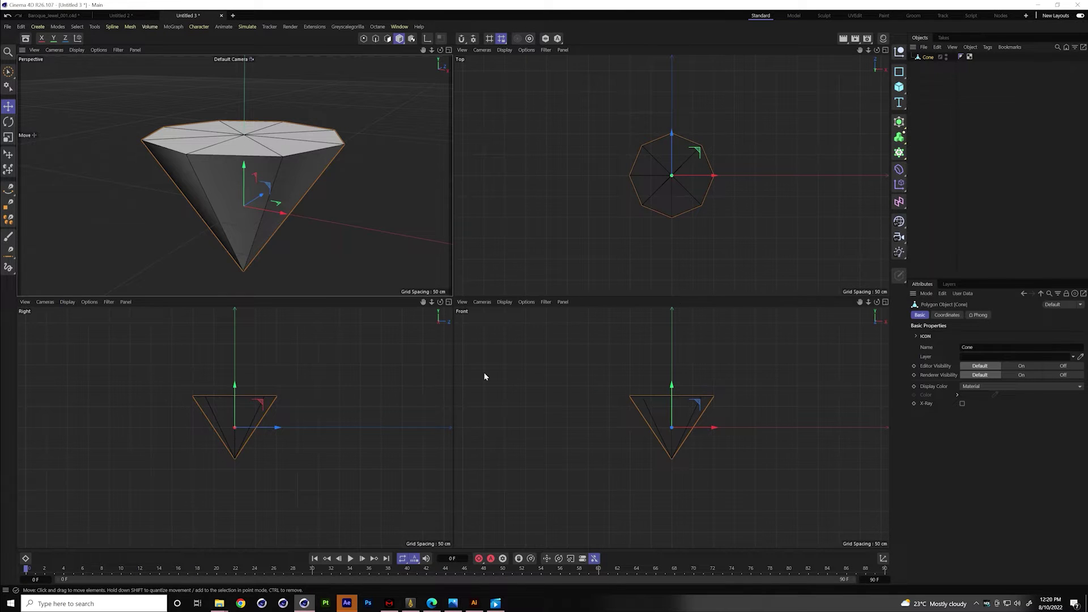
{"action": "scroll", "coordinate": [668, 422], "scroll_direction": "up", "scroll_amount": 3}
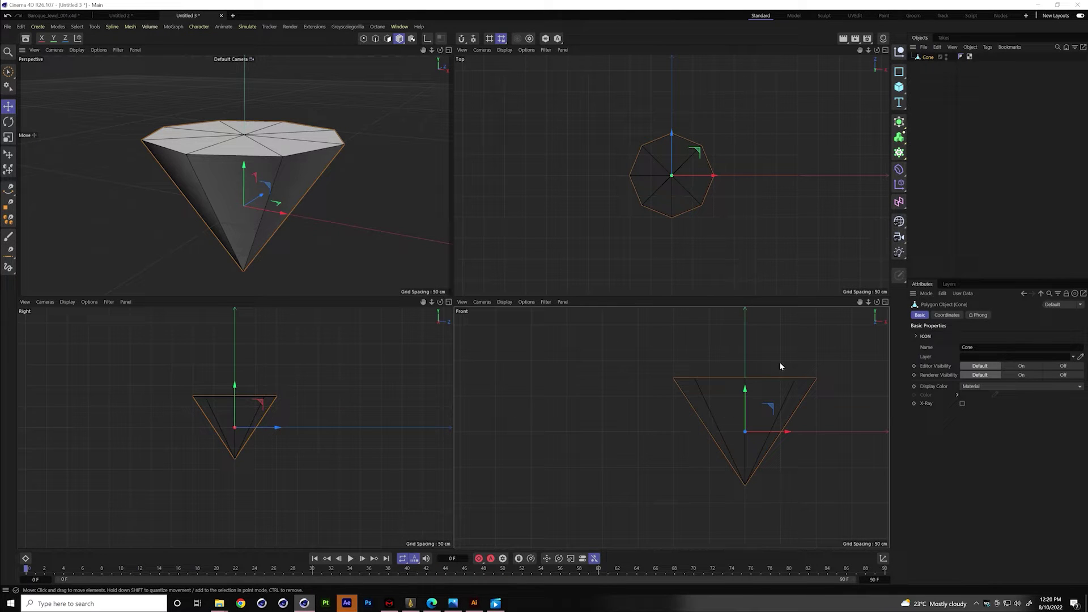
{"action": "left_click_drag", "start_coordinate": [860, 303], "coordinate": [810, 305]}
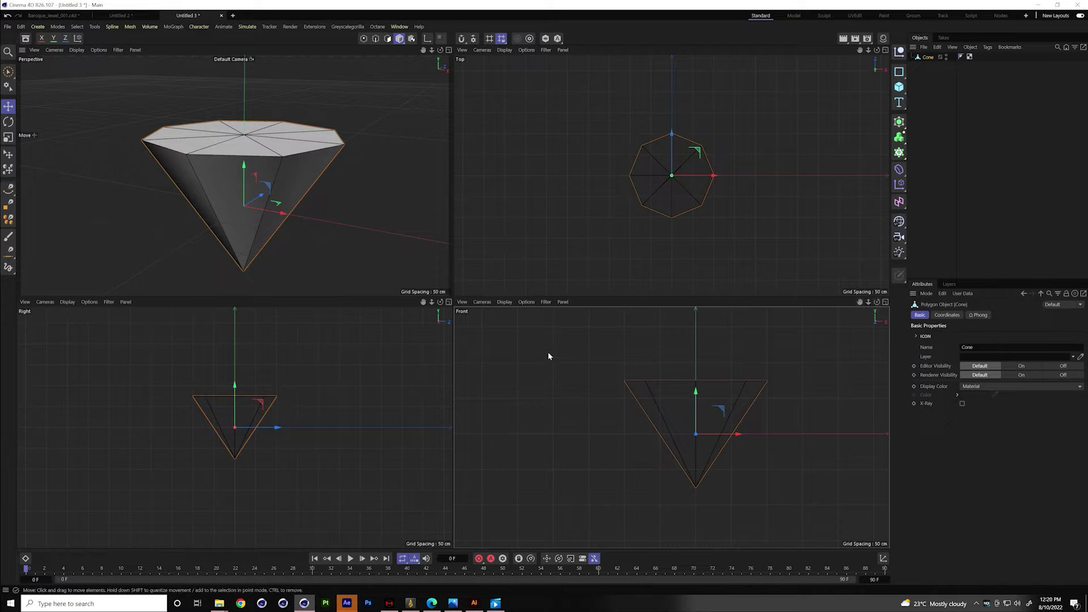
Select all edges of the cone's top cap in edge mode with a Rectangle Selection in the front view.
{"action": "left_click", "coordinate": [8, 72]}
{"action": "left_click", "coordinate": [364, 39]}
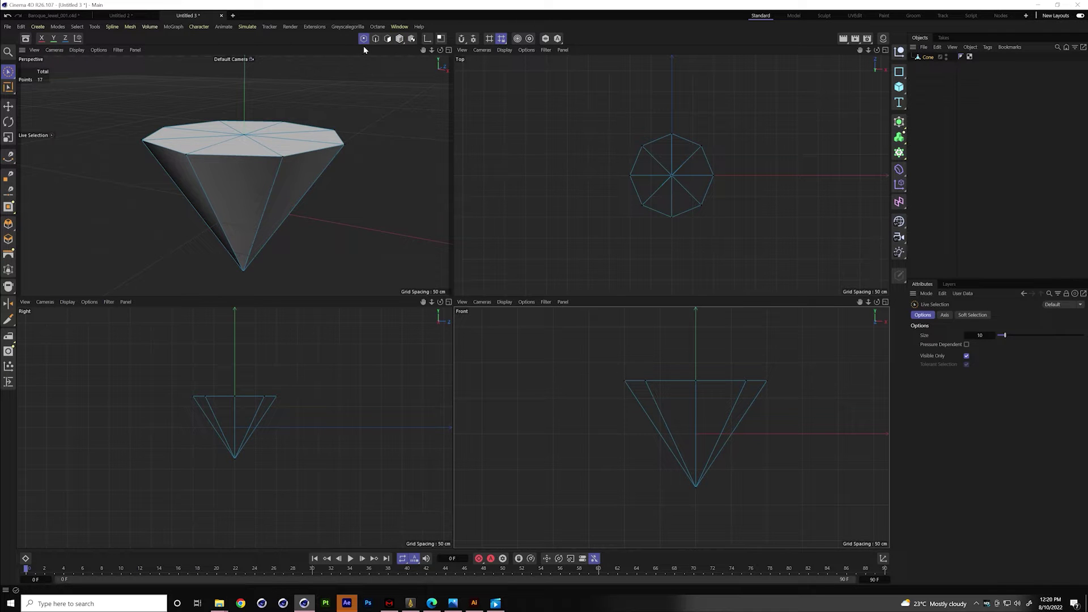
{"action": "left_click", "coordinate": [8, 72]}
{"action": "left_click", "coordinate": [45, 101]}
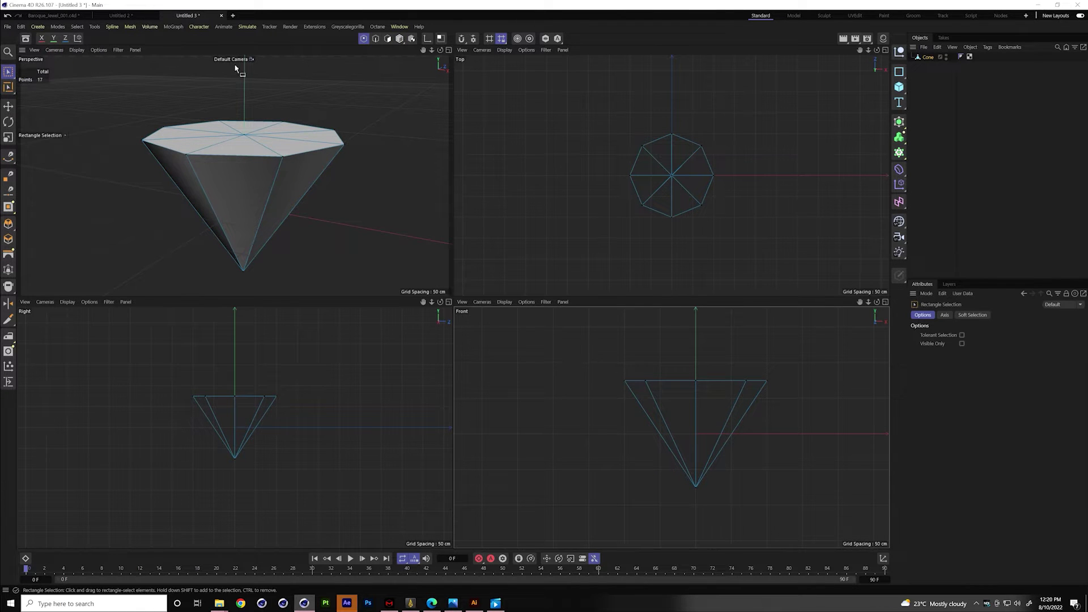
{"action": "left_click", "coordinate": [375, 39]}
{"action": "left_click_drag", "start_coordinate": [576, 338], "coordinate": [797, 399]}
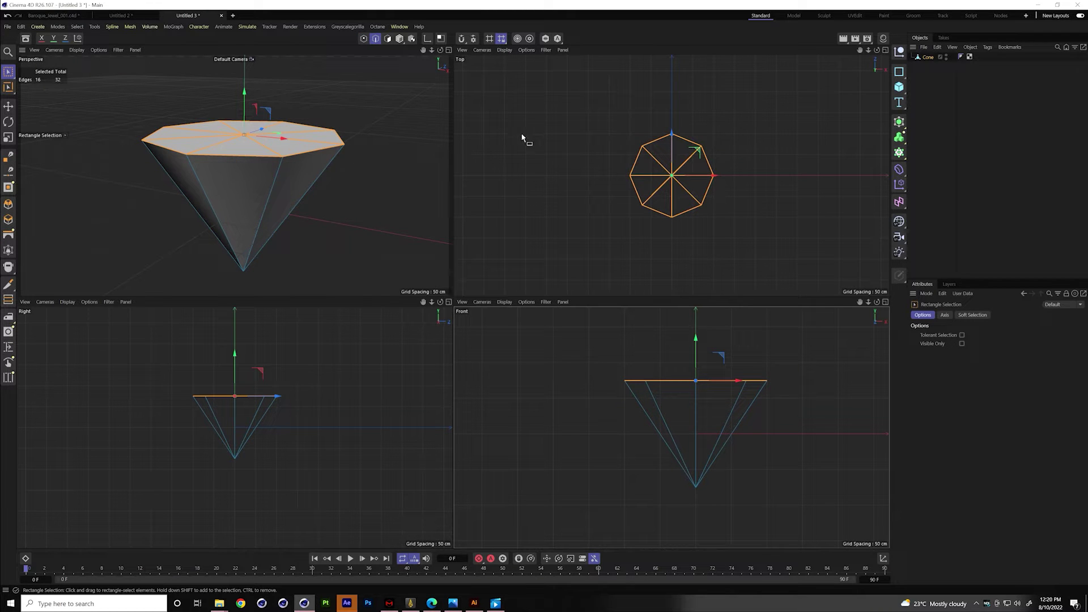
Extrude the selected cap edges of the cone inward with an offset of about -6 cm.
{"action": "right_click", "coordinate": [753, 380]}
{"action": "left_click", "coordinate": [783, 257]}
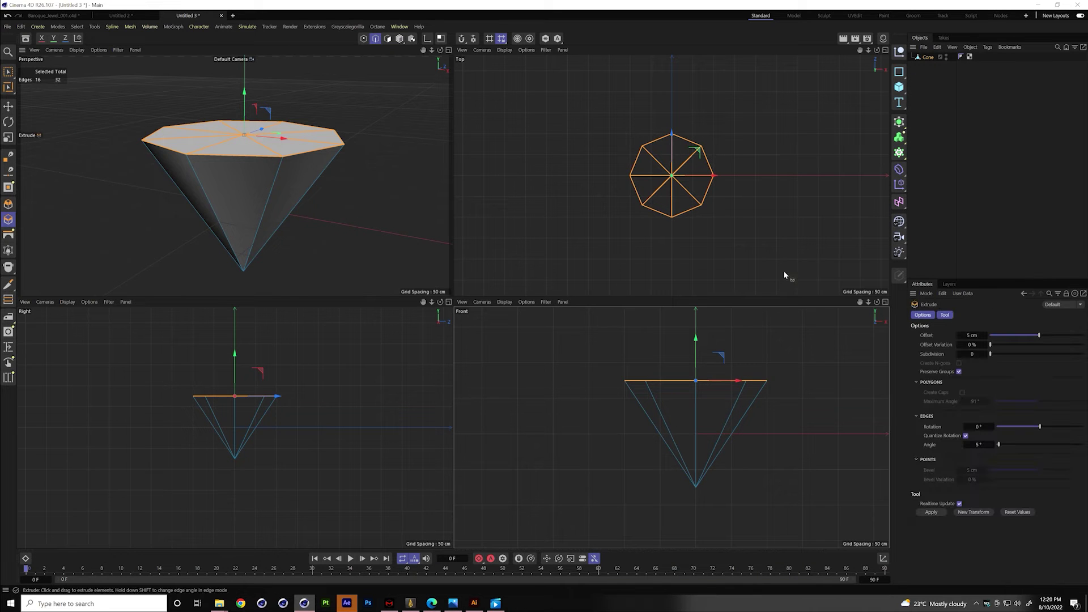
{"action": "mouse_move", "coordinate": [793, 368]}
{"action": "left_mouse_down"}
{"action": "mouse_move", "coordinate": [775, 367]}
{"action": "mouse_move", "coordinate": [793, 367]}
{"action": "left_mouse_up"}
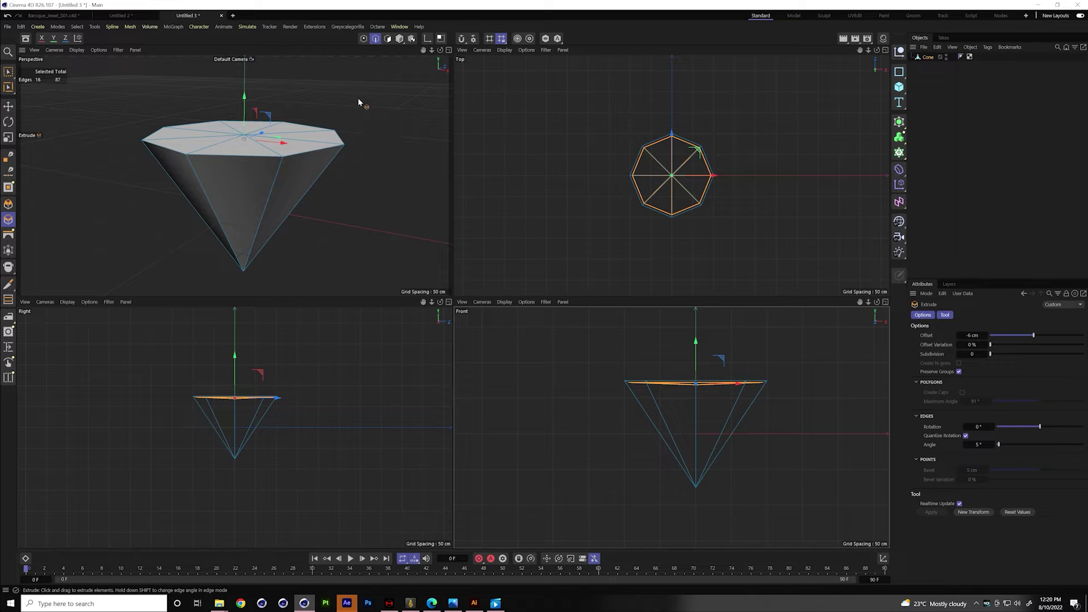
{"action": "left_click", "coordinate": [448, 50]}
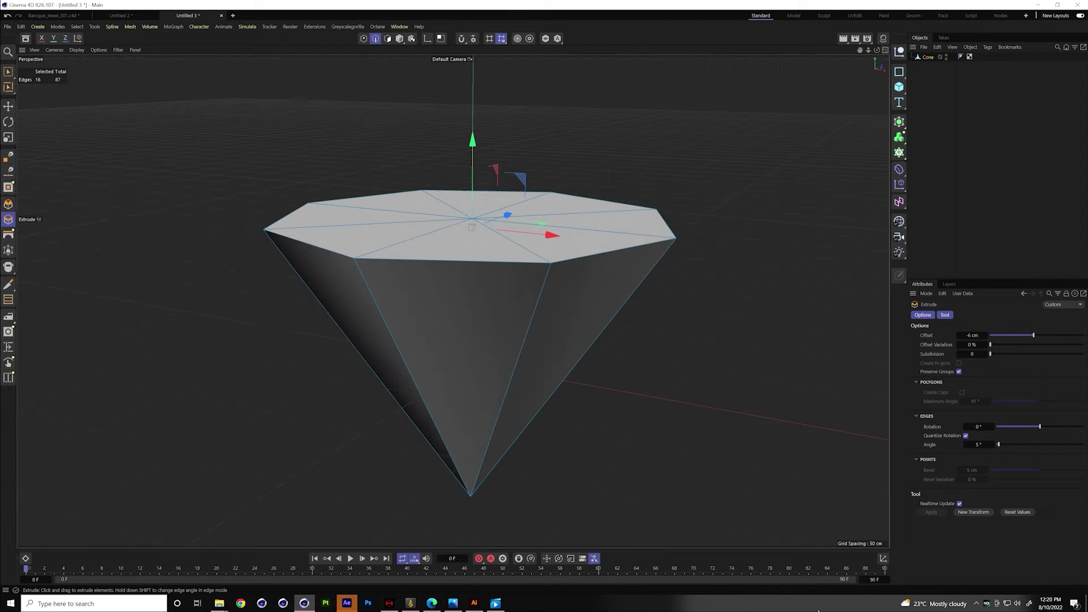
{"action": "left_click", "coordinate": [885, 50]}
Raise the extruded cap edges above the cone's rim and extrude them again by about 1.2 cm.
{"action": "left_click_drag", "start_coordinate": [698, 353], "coordinate": [693, 363]}
{"action": "scroll", "coordinate": [693, 363], "scroll_direction": "up", "scroll_amount": 2}
{"action": "scroll", "coordinate": [693, 362], "scroll_direction": "up", "scroll_amount": 2}
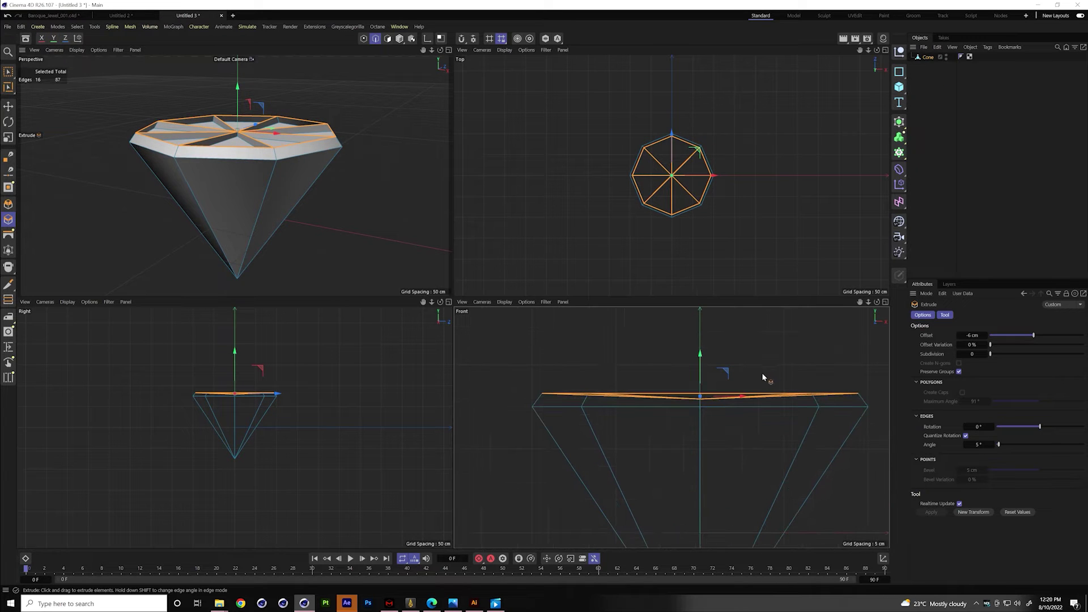
{"action": "left_click_drag", "start_coordinate": [769, 374], "coordinate": [707, 367]}
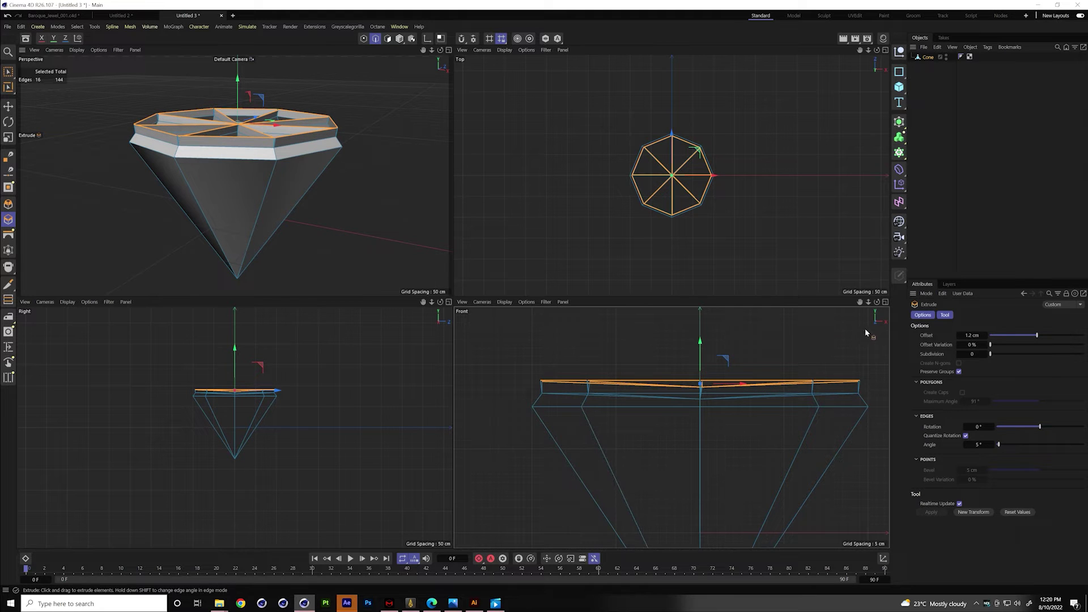
Undo the second edge extrusion and the upward move of the cap edges.
{"action": "left_click", "coordinate": [885, 301]}
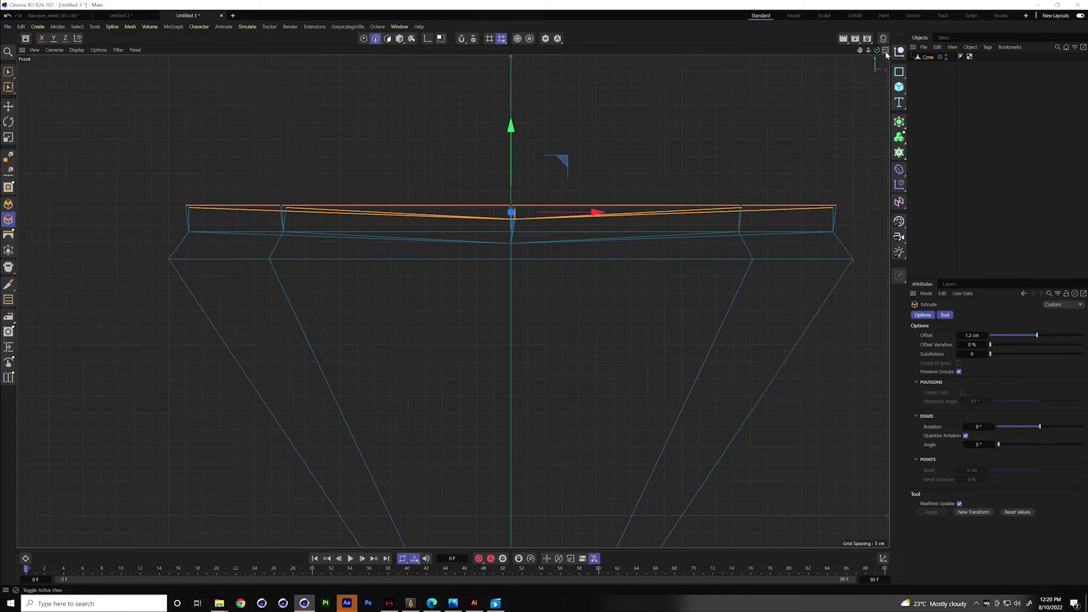
{"action": "left_click", "coordinate": [921, 64]}
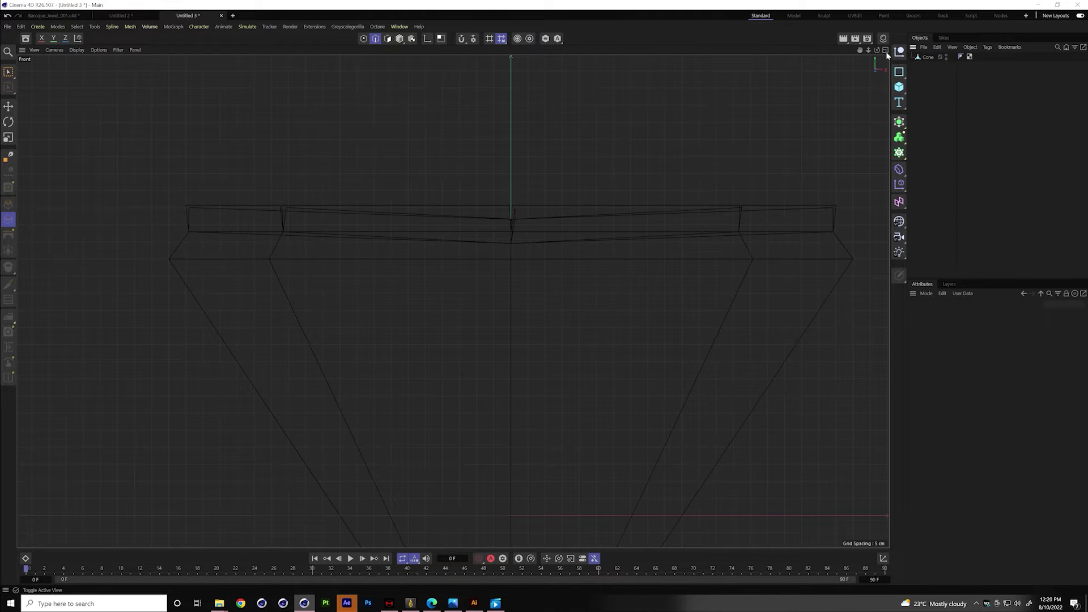
{"action": "left_click", "coordinate": [885, 51]}
{"action": "left_click", "coordinate": [931, 58]}
{"action": "scroll", "coordinate": [823, 381], "scroll_direction": "up", "scroll_amount": 3}
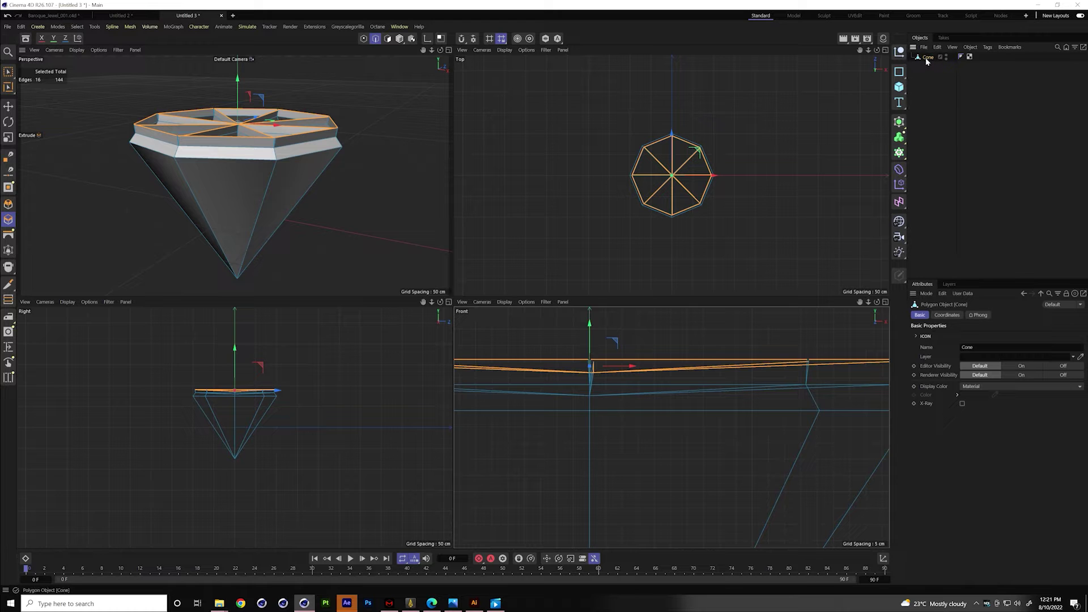
{"action": "left_click_drag", "start_coordinate": [928, 61], "coordinate": [931, 51]}
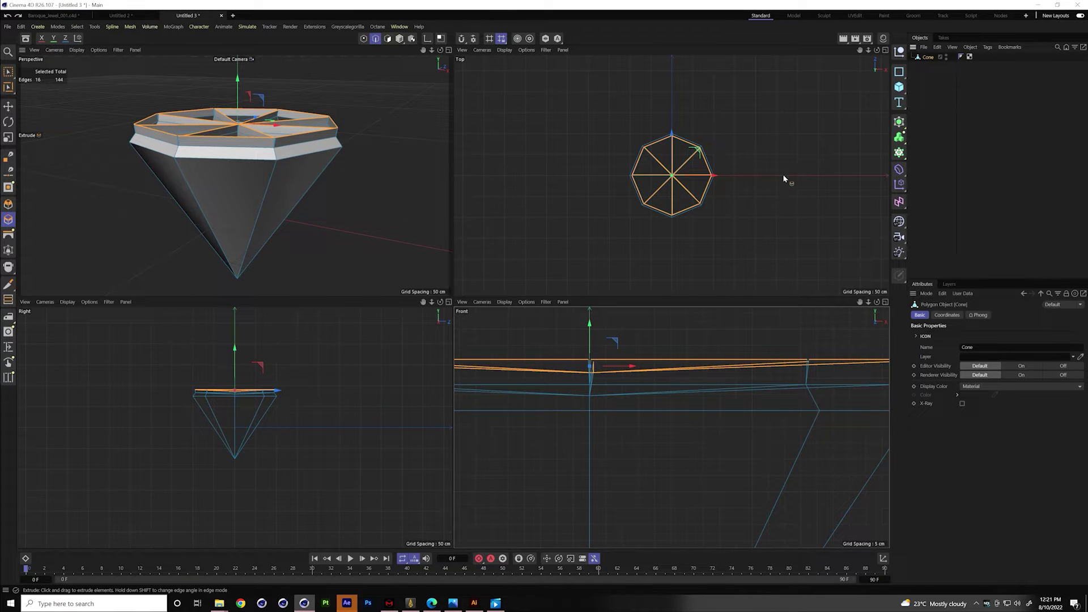
{"action": "key", "text": "ctrl+z"}
{"action": "key", "text": "ctrl+z"}
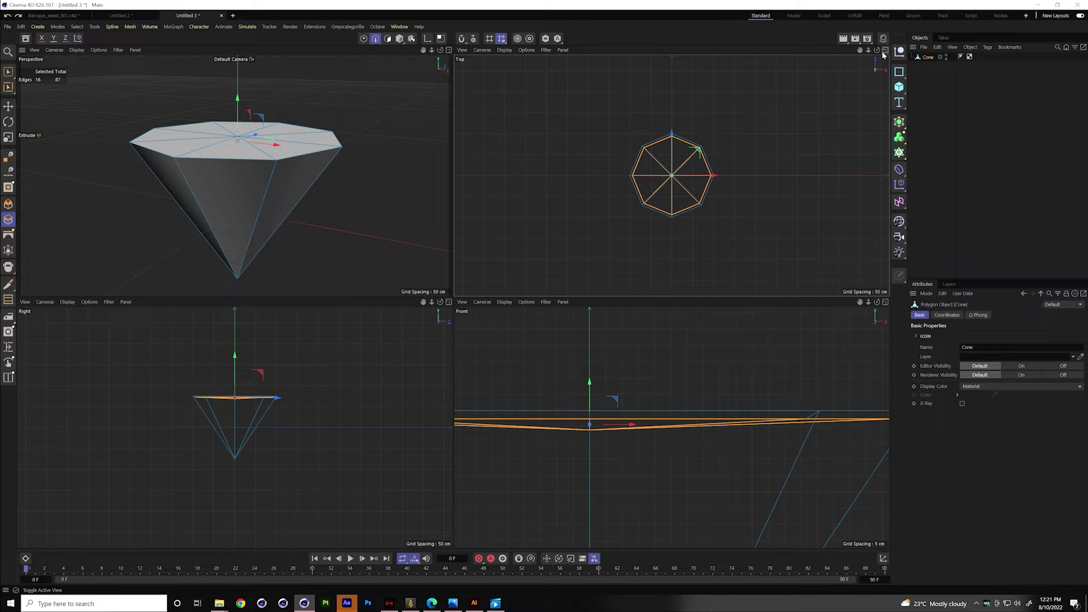
Select the eight triangular polygons of the cone's top cap in polygon mode with Live Selection.
{"action": "left_click", "coordinate": [448, 50]}
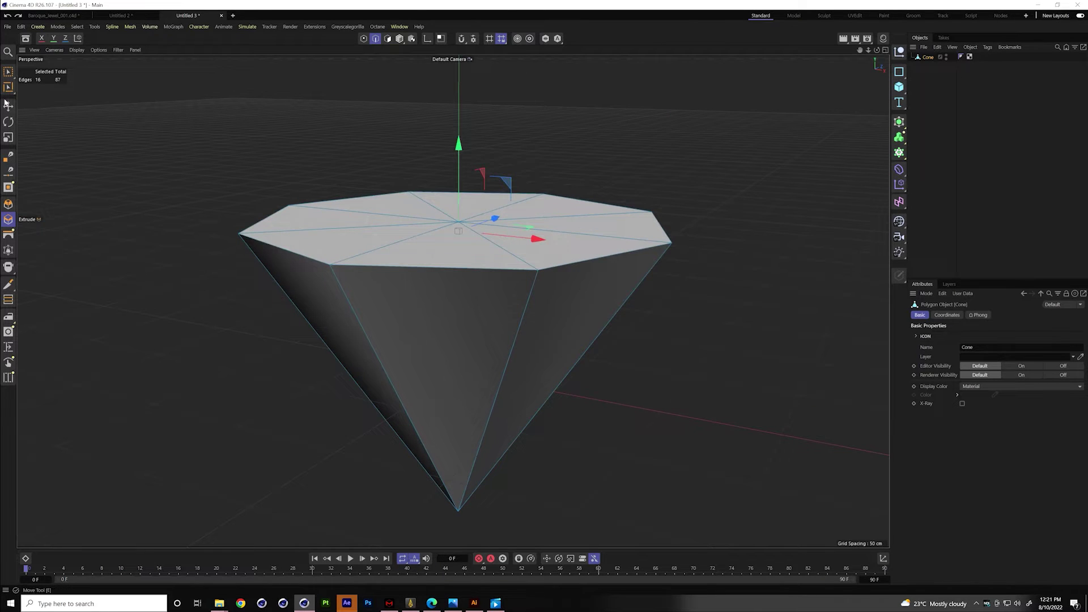
{"action": "left_click", "coordinate": [9, 72]}
{"action": "left_click", "coordinate": [49, 85]}
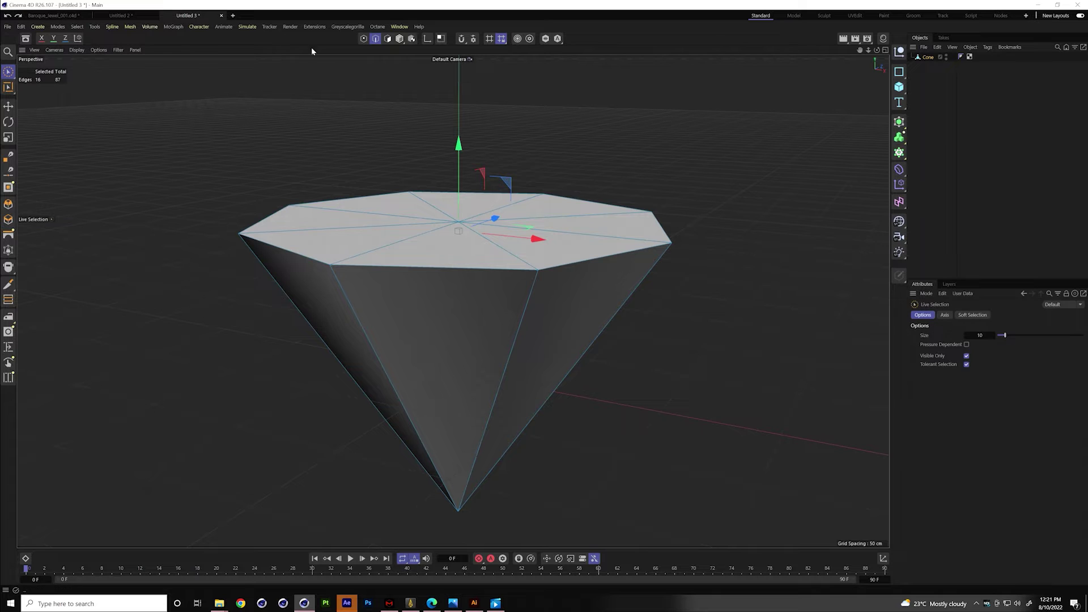
{"action": "mouse_move", "coordinate": [405, 102]}
{"action": "left_mouse_down", "text": "alt"}
{"action": "mouse_move", "coordinate": [376, 170]}
{"action": "mouse_move", "coordinate": [389, 228]}
{"action": "mouse_move", "coordinate": [435, 158]}
{"action": "mouse_move", "coordinate": [493, 153]}
{"action": "left_mouse_up", "text": "alt"}
{"action": "mouse_move", "coordinate": [590, 238]}
{"action": "left_mouse_down"}
{"action": "mouse_move", "coordinate": [534, 279]}
{"action": "mouse_move", "coordinate": [614, 283]}
{"action": "mouse_move", "coordinate": [660, 242]}
{"action": "left_mouse_up"}
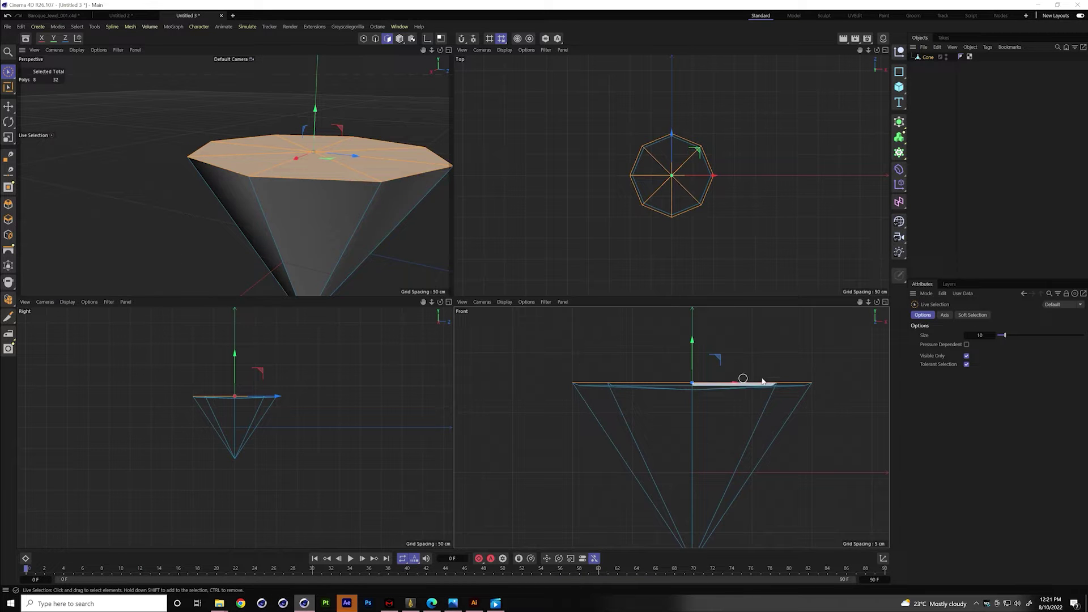
Extrude the selected cap polygons upward by about 1.87 cm.
{"action": "right_click", "coordinate": [764, 356]}
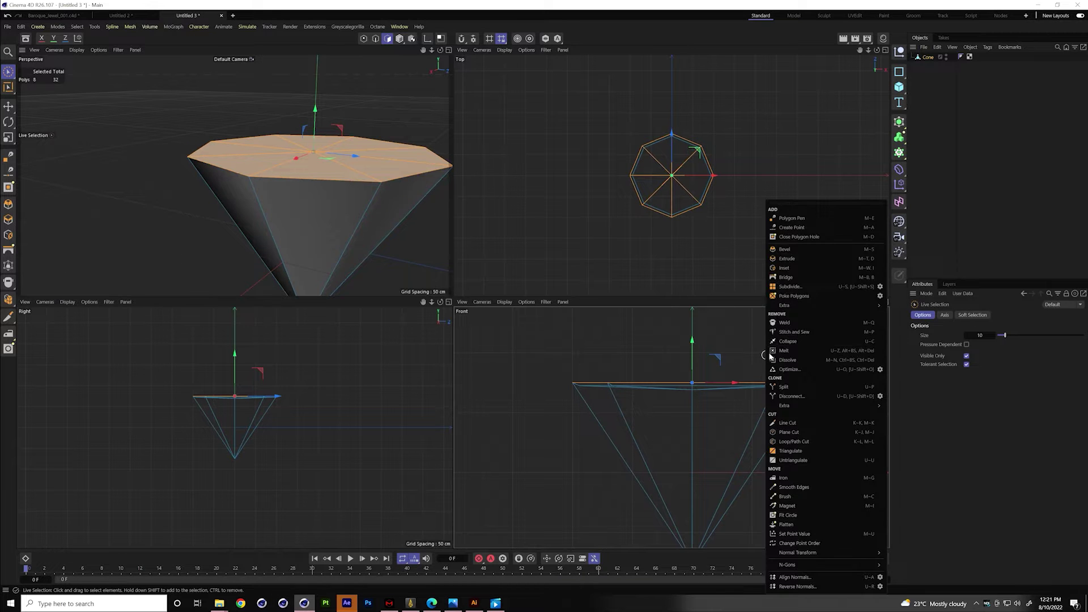
{"action": "left_click", "coordinate": [788, 259]}
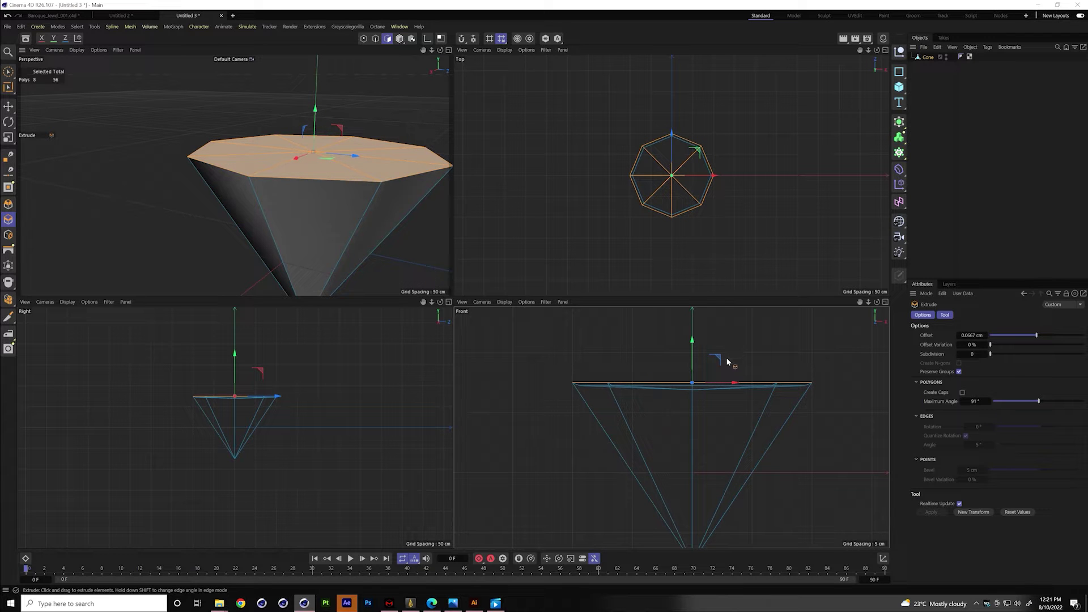
{"action": "left_click_drag", "start_coordinate": [701, 371], "coordinate": [739, 363]}
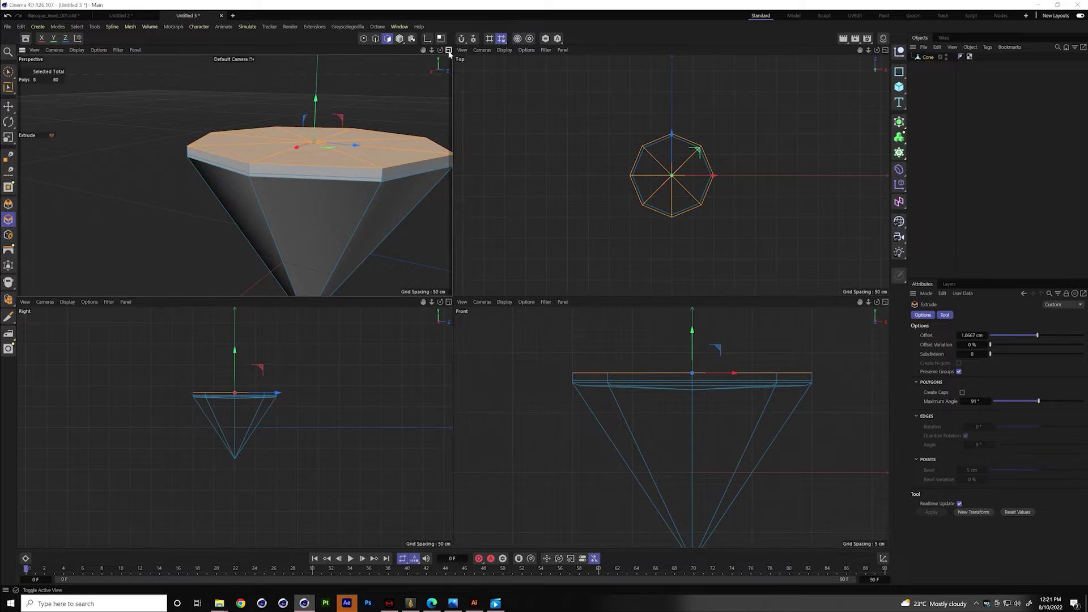
Scale the extruded top polygons uniformly inward into a smaller octagon, leaving a ring of sloping facets around it.
{"action": "key", "text": "F1"}
{"action": "left_click_drag", "start_coordinate": [524, 202], "coordinate": [533, 164], "text": "alt"}
{"action": "key", "text": "t"}
{"action": "left_click_drag", "start_coordinate": [701, 172], "coordinate": [603, 214]}
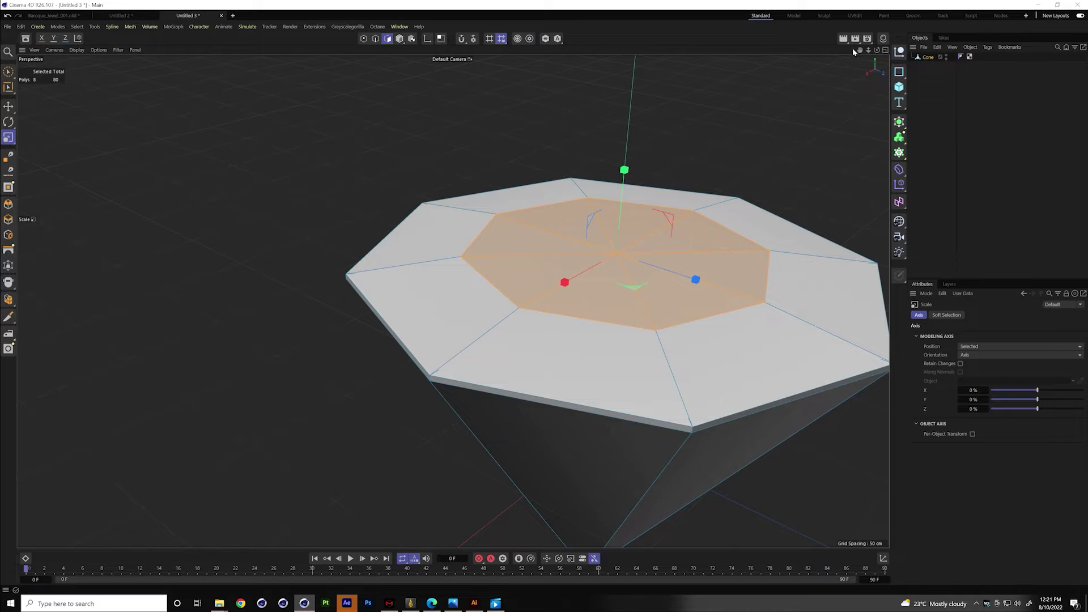
{"action": "left_click_drag", "start_coordinate": [860, 51], "coordinate": [708, 71]}
{"action": "left_click_drag", "start_coordinate": [709, 151], "coordinate": [686, 158], "text": "alt"}
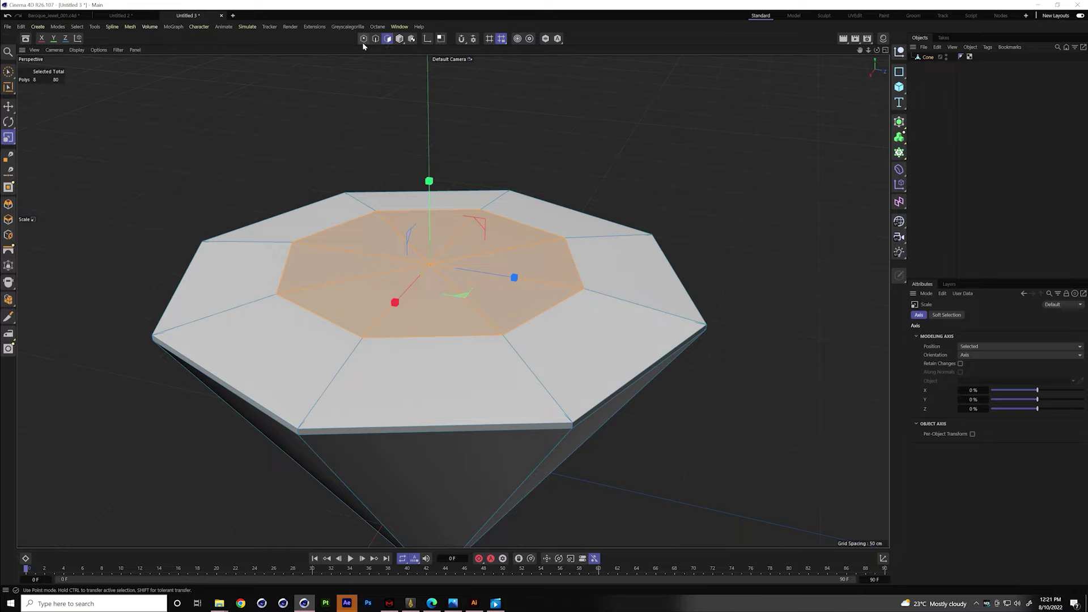
Switch to edge mode with Live Selection and examine the crown's edges in the perspective and front views.
{"action": "left_click", "coordinate": [376, 38]}
{"action": "left_click_drag", "start_coordinate": [7, 72], "coordinate": [40, 83]}
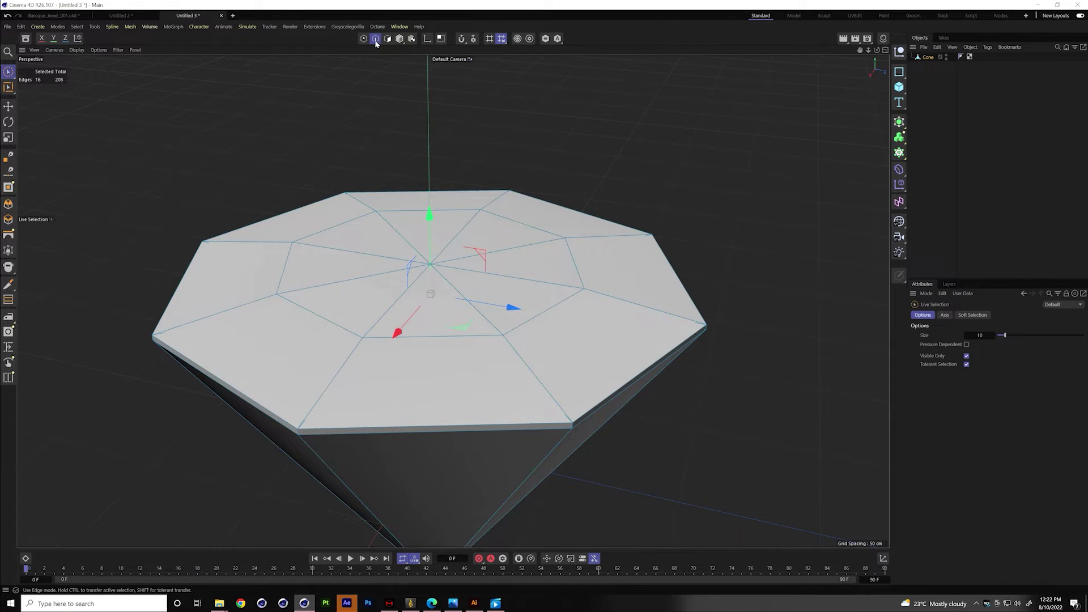
{"action": "left_click", "coordinate": [884, 50]}
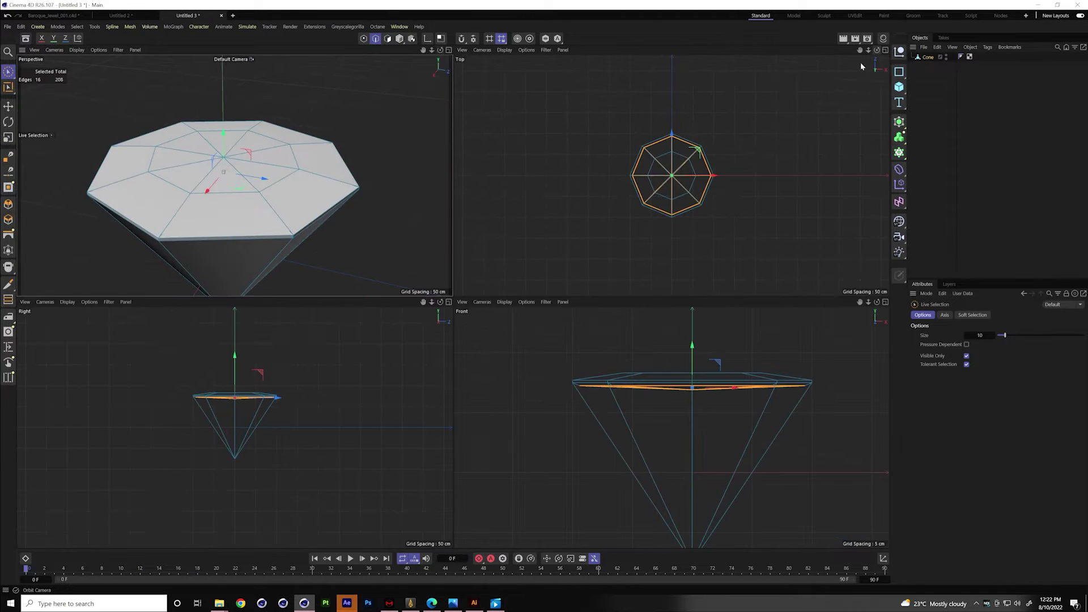
{"action": "right_click_drag", "start_coordinate": [858, 304], "coordinate": [861, 304]}
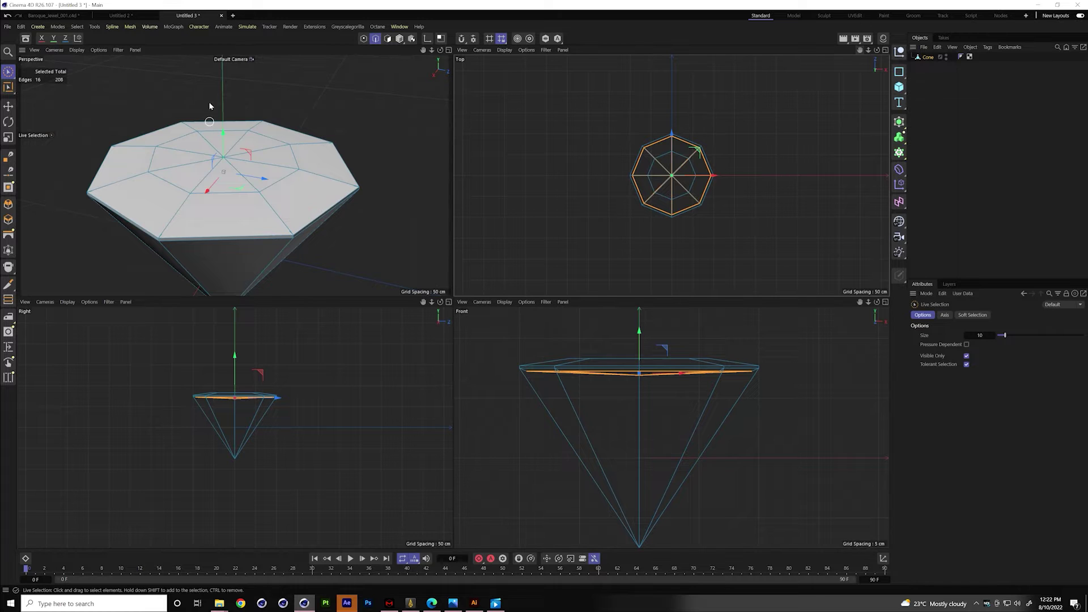
{"action": "left_click_drag", "start_coordinate": [304, 235], "coordinate": [569, 322], "text": "alt"}
{"action": "scroll", "coordinate": [659, 334], "scroll_direction": "down", "scroll_amount": 2}
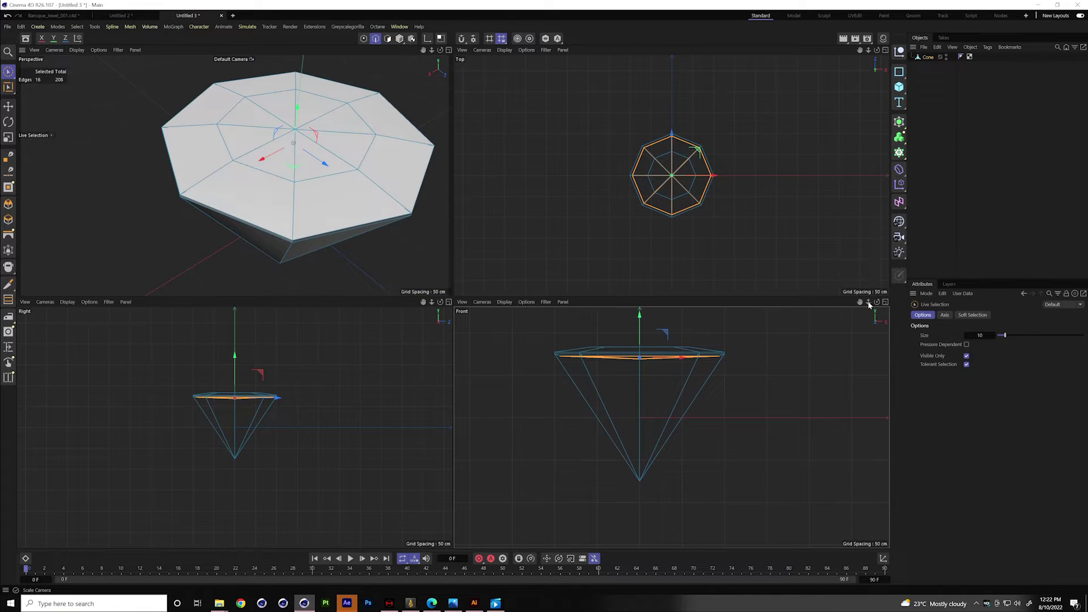
{"action": "left_click_drag", "start_coordinate": [859, 302], "coordinate": [741, 314]}
{"action": "scroll", "coordinate": [676, 372], "scroll_direction": "up", "scroll_amount": 4}
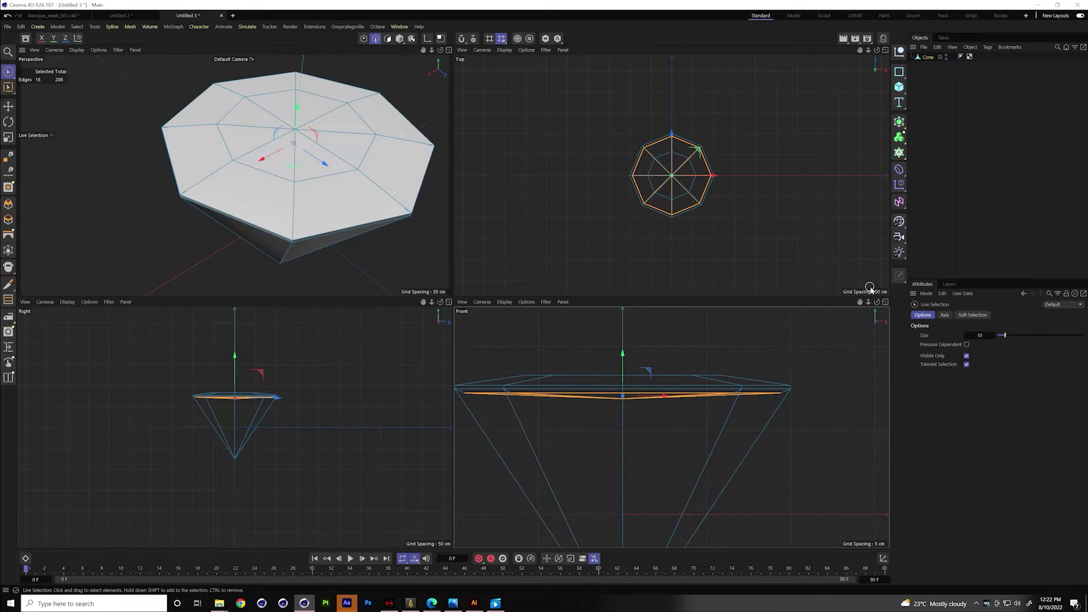
{"action": "left_click_drag", "start_coordinate": [859, 302], "coordinate": [661, 394]}
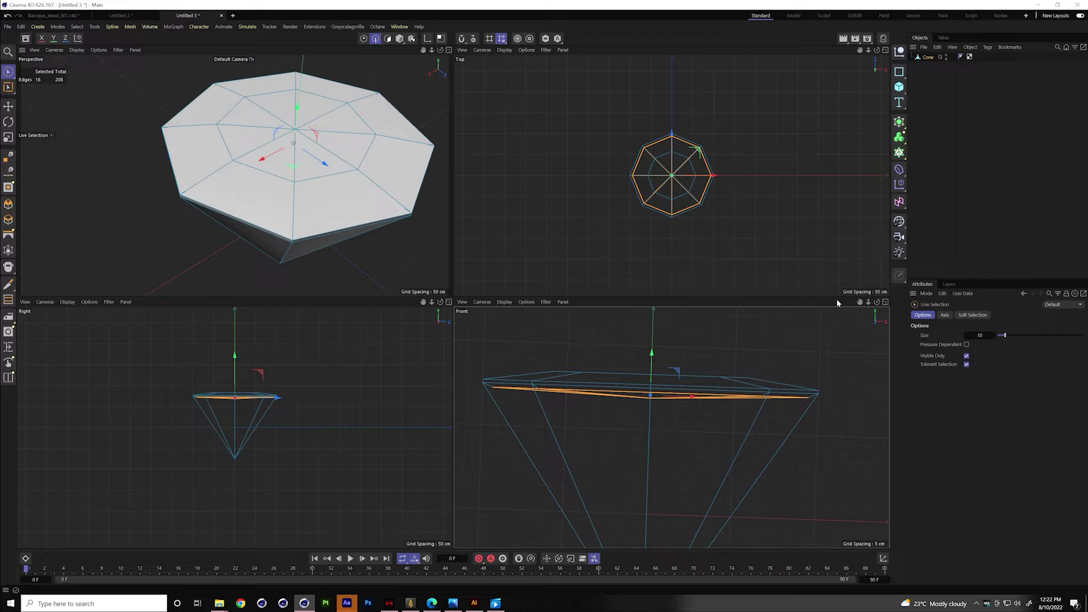
{"action": "left_click", "coordinate": [448, 52]}
{"action": "right_click", "coordinate": [715, 376]}
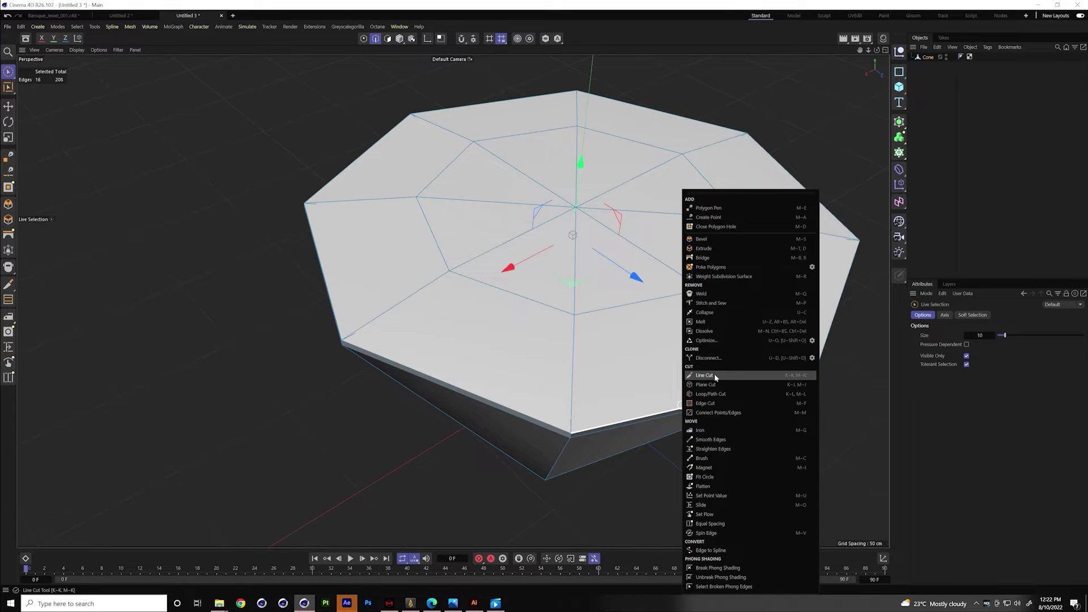
{"action": "left_click", "coordinate": [715, 376]}
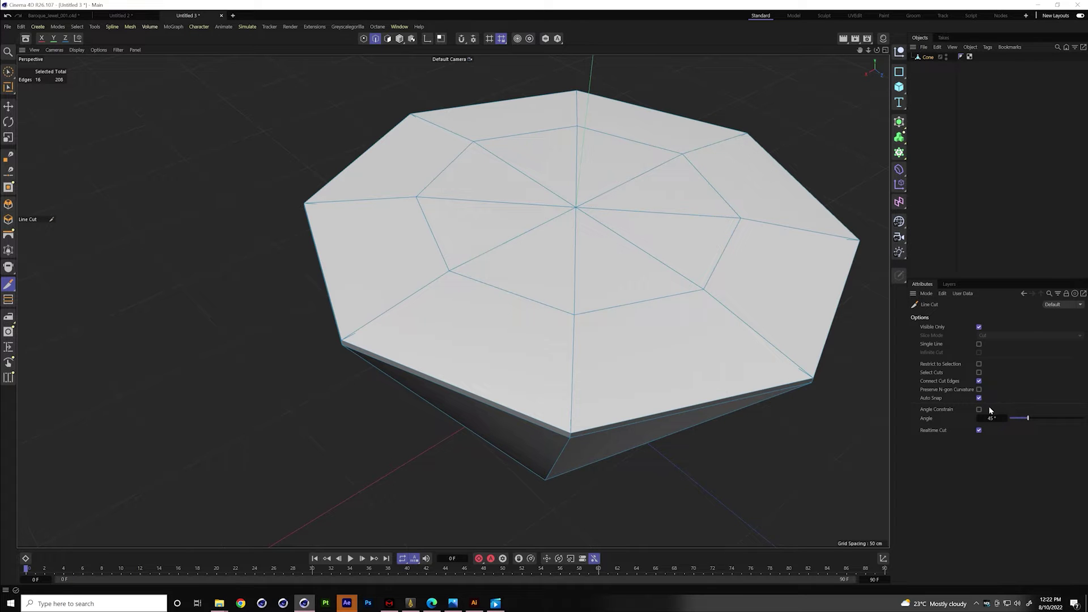
{"action": "left_click_drag", "start_coordinate": [656, 404], "coordinate": [717, 375], "text": "alt"}
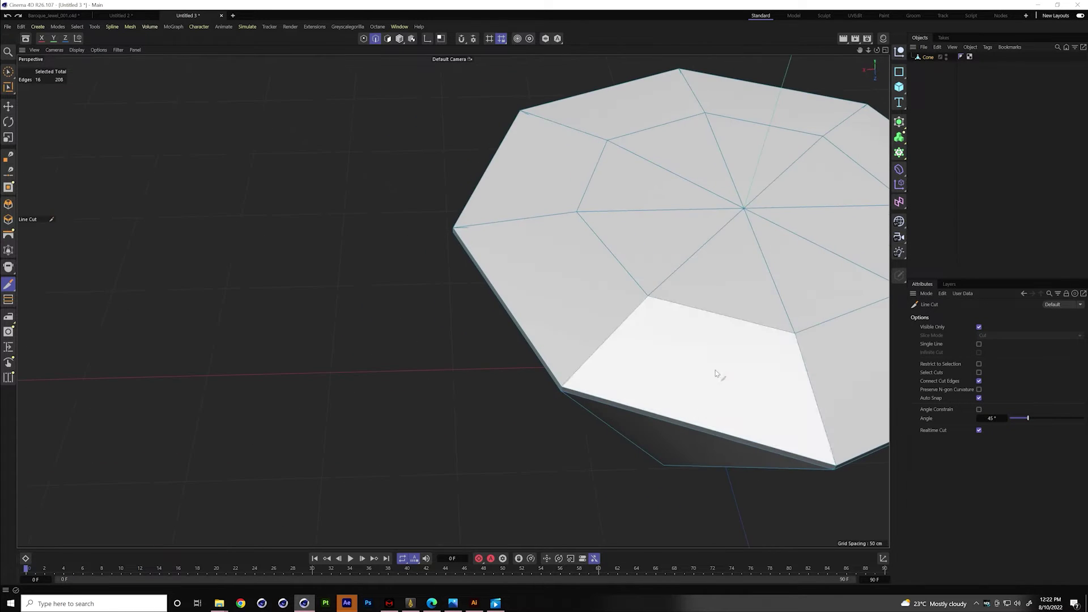
{"action": "left_click_drag", "start_coordinate": [860, 50], "coordinate": [695, 54]}
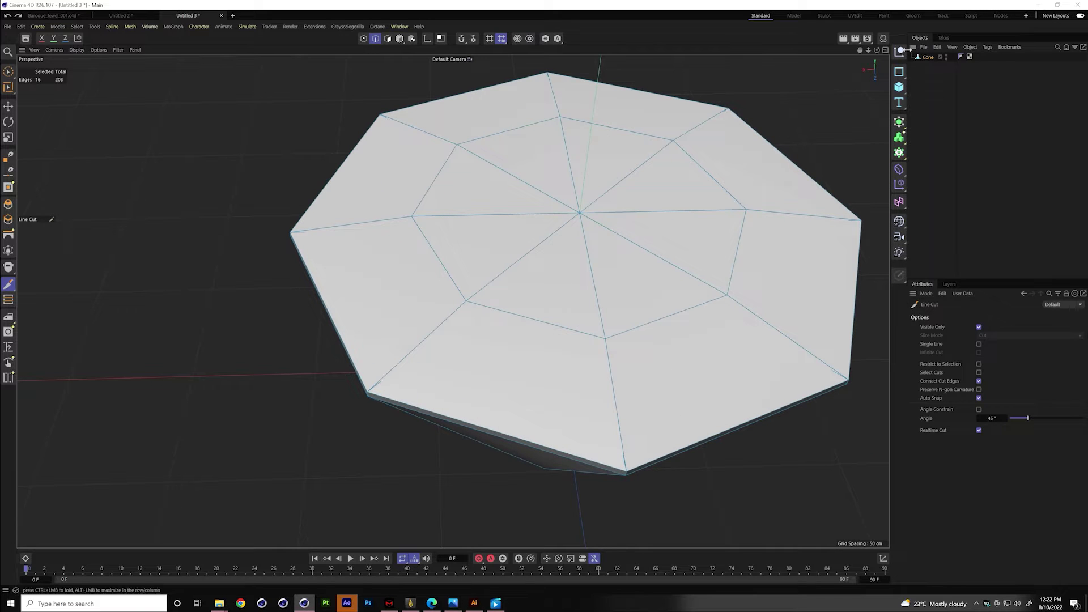
{"action": "left_click_drag", "start_coordinate": [876, 49], "coordinate": [323, 4]}
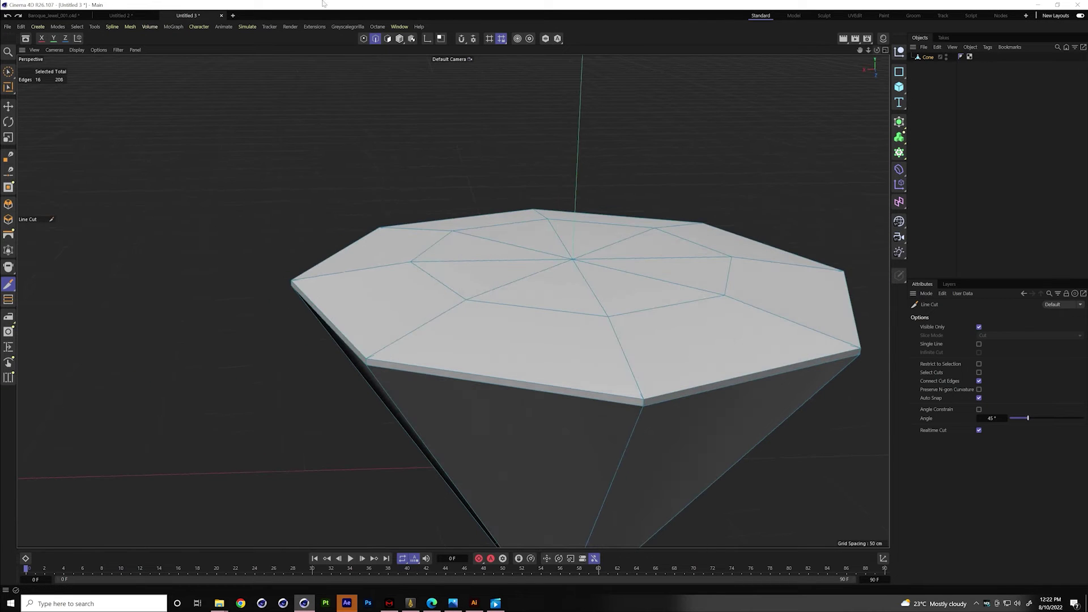
{"action": "key", "text": "space"}
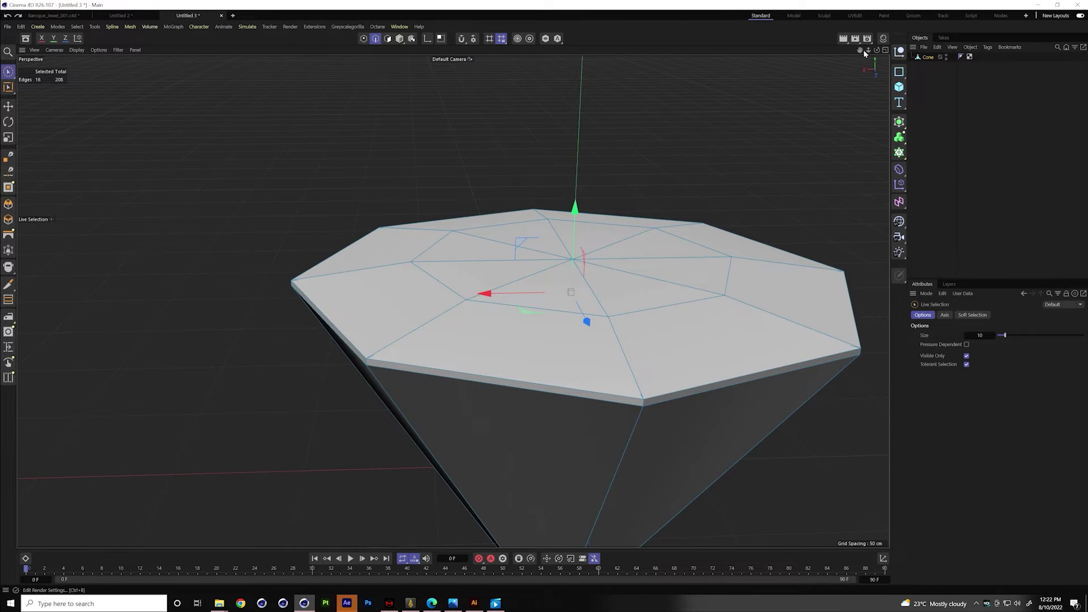
Show all four views with the diamond's crown enlarged in the top view, and switch to Rectangle Selection.
{"action": "left_click_drag", "start_coordinate": [860, 50], "coordinate": [792, 56]}
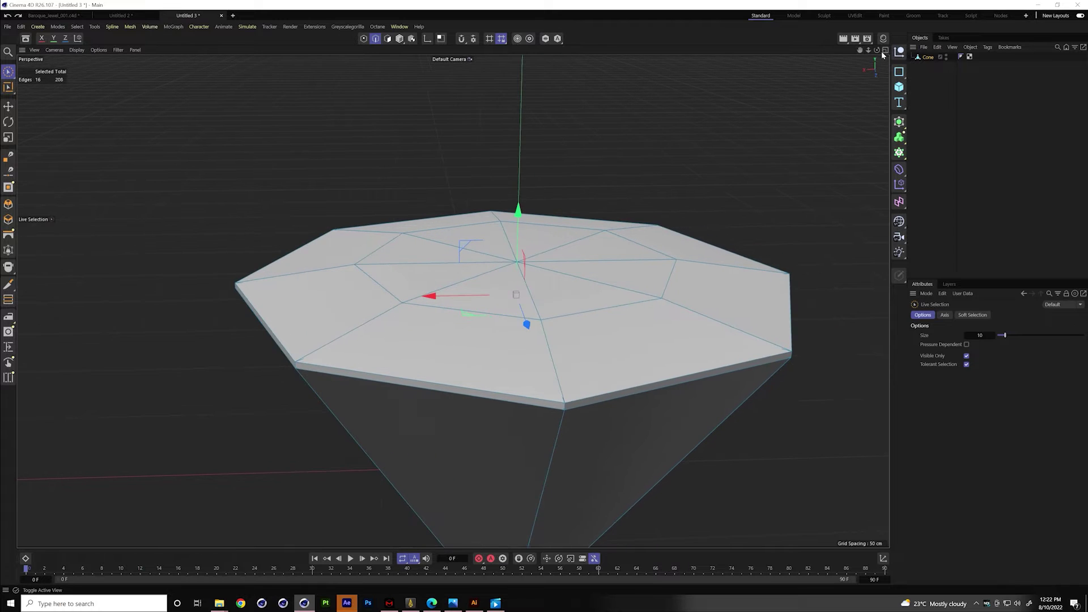
{"action": "left_click", "coordinate": [884, 50]}
{"action": "scroll", "coordinate": [671, 244], "scroll_direction": "up", "scroll_amount": 3}
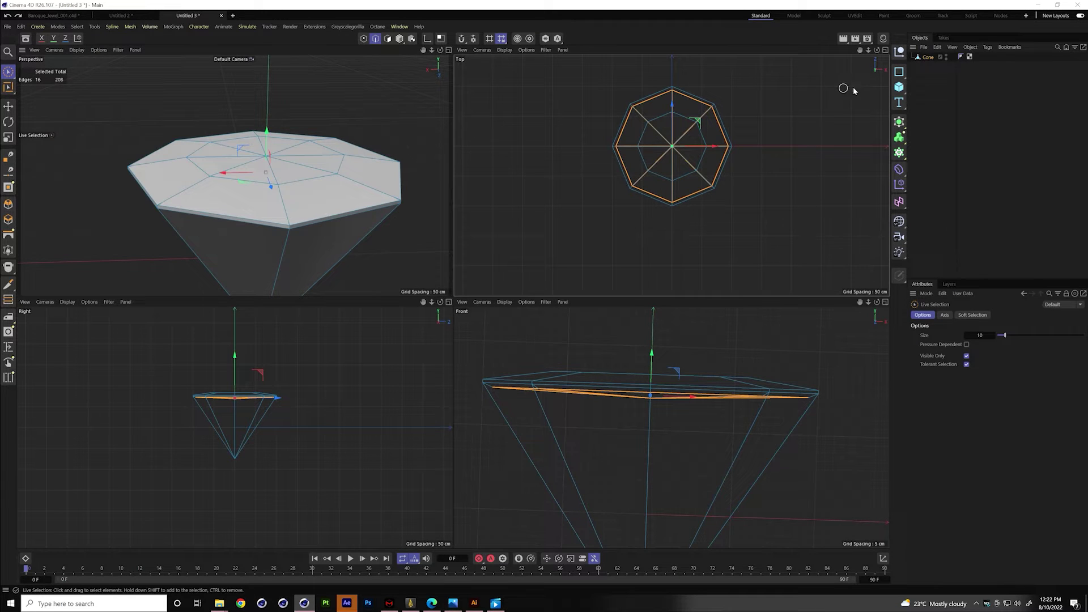
{"action": "left_click_drag", "start_coordinate": [860, 49], "coordinate": [800, 123]}
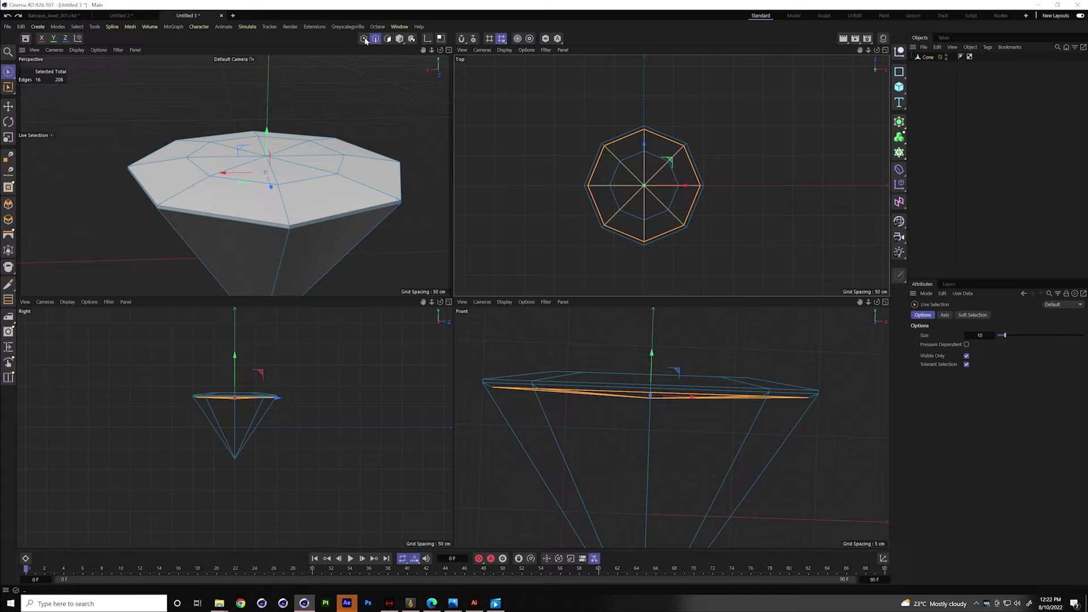
{"action": "left_click", "coordinate": [8, 72]}
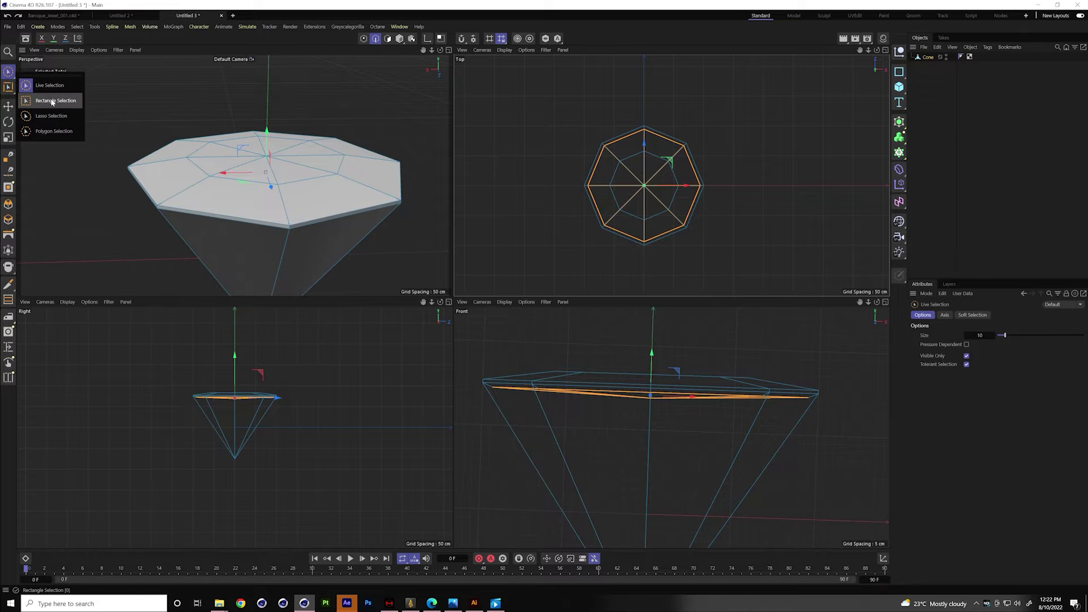
{"action": "left_click", "coordinate": [51, 100]}
{"action": "scroll", "coordinate": [706, 207], "scroll_direction": "up", "scroll_amount": 2}
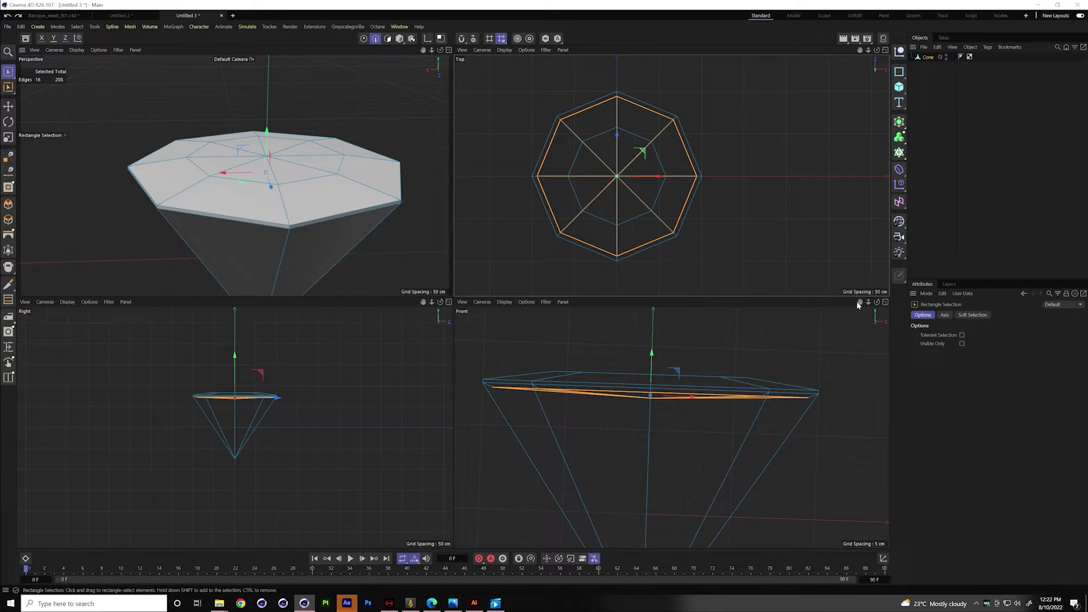
{"action": "scroll", "coordinate": [621, 208], "scroll_direction": "up", "scroll_amount": 2}
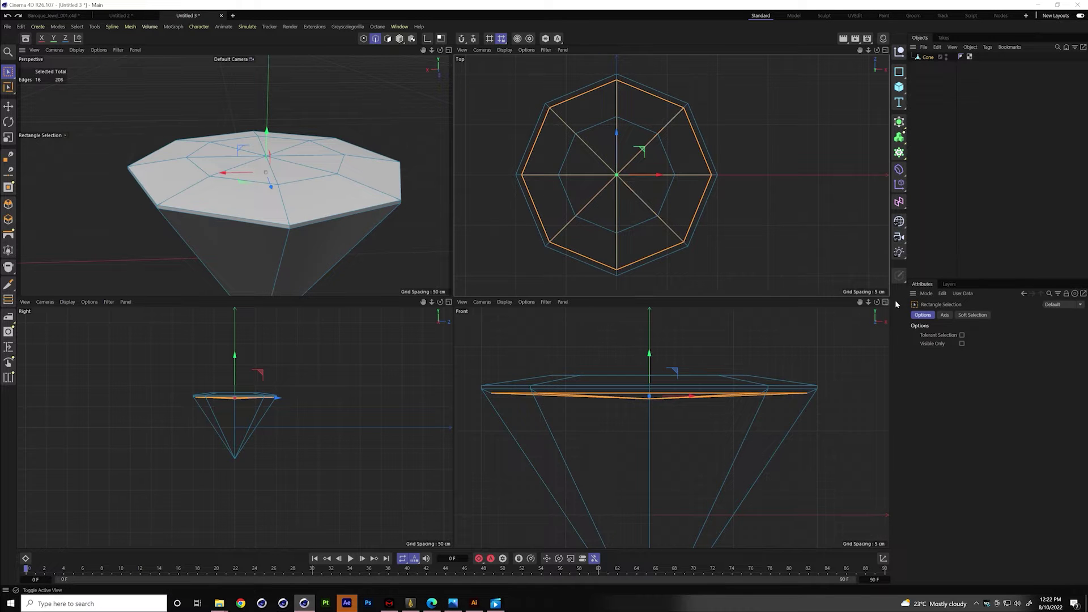
Try to select the crown's edges with a rectangle in the top view, with selection limited to visible elements.
{"action": "left_click", "coordinate": [962, 343]}
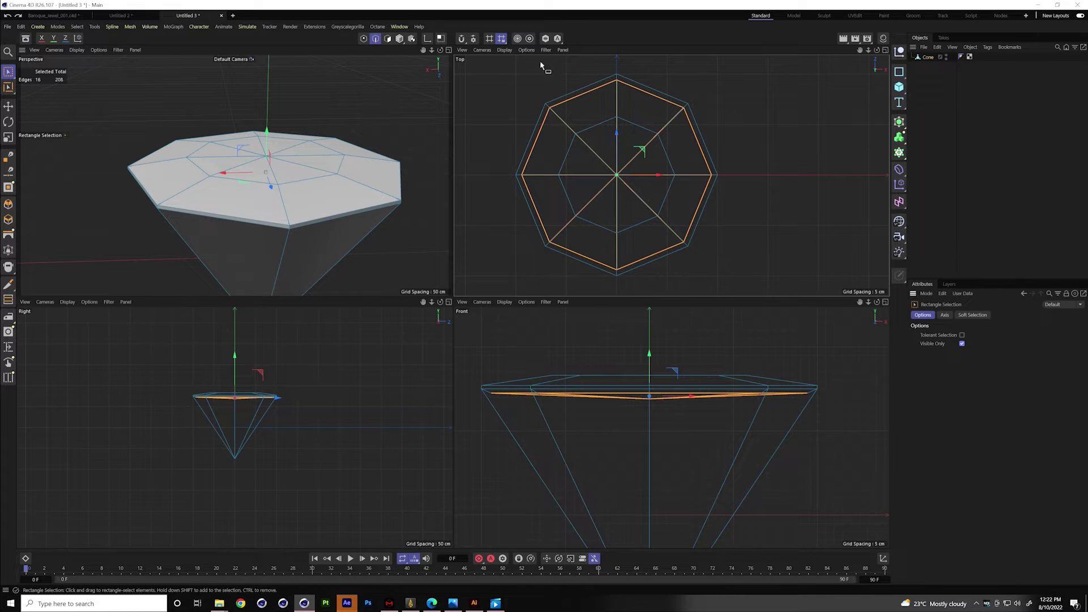
{"action": "left_click_drag", "start_coordinate": [486, 73], "coordinate": [765, 276]}
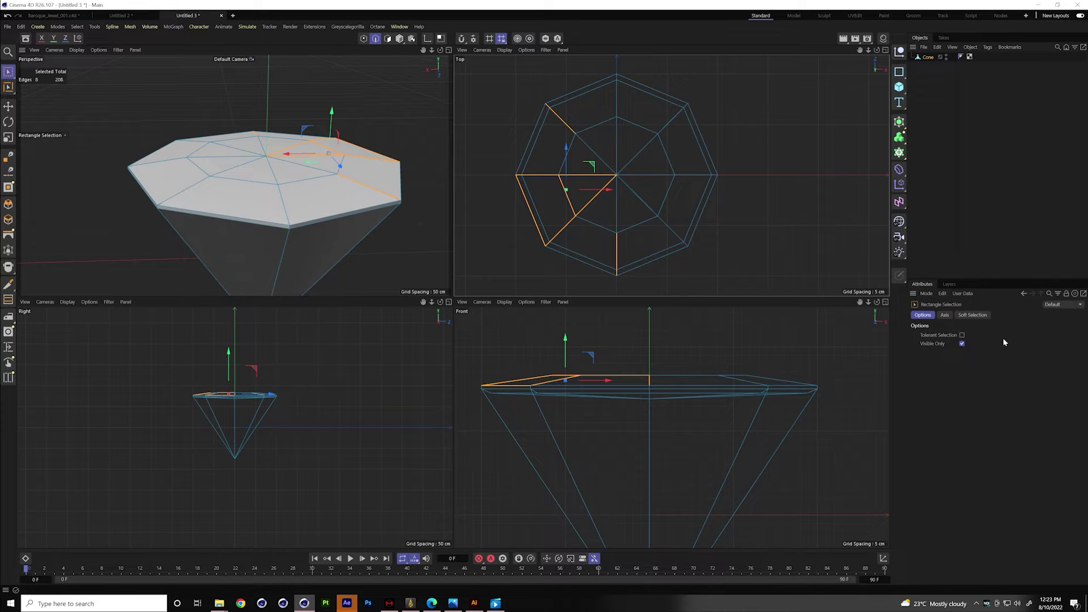
{"action": "left_click", "coordinate": [962, 343]}
Select all of the diamond's edges with a rectangle around it in the top view, including hidden ones.
{"action": "scroll", "coordinate": [692, 153], "scroll_direction": "down", "scroll_amount": 3}
{"action": "left_click_drag", "start_coordinate": [554, 102], "coordinate": [757, 242]}
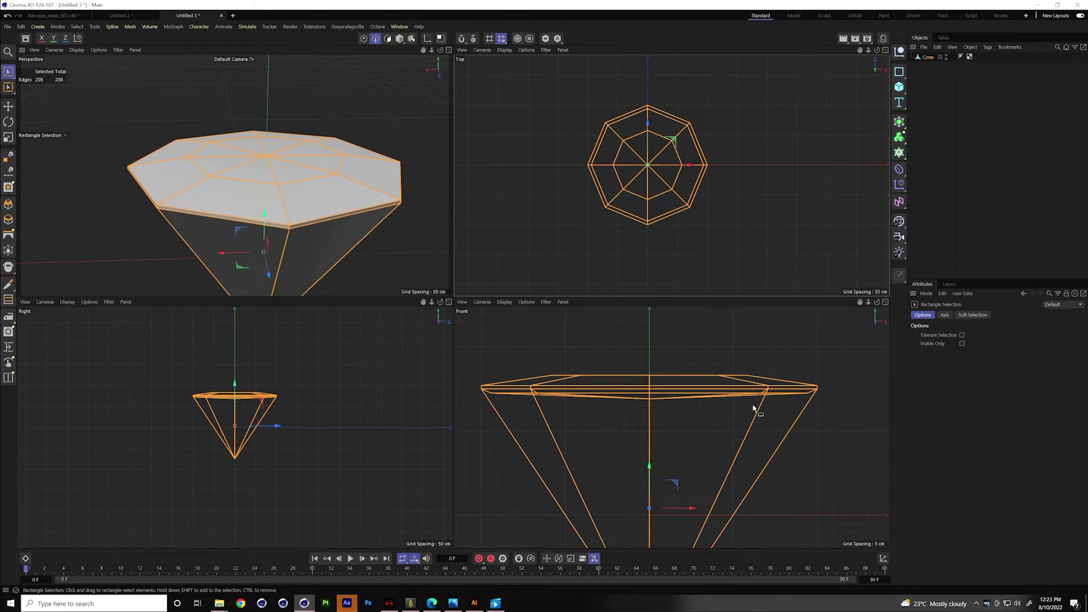
{"action": "scroll", "coordinate": [825, 332], "scroll_direction": "down", "scroll_amount": 4}
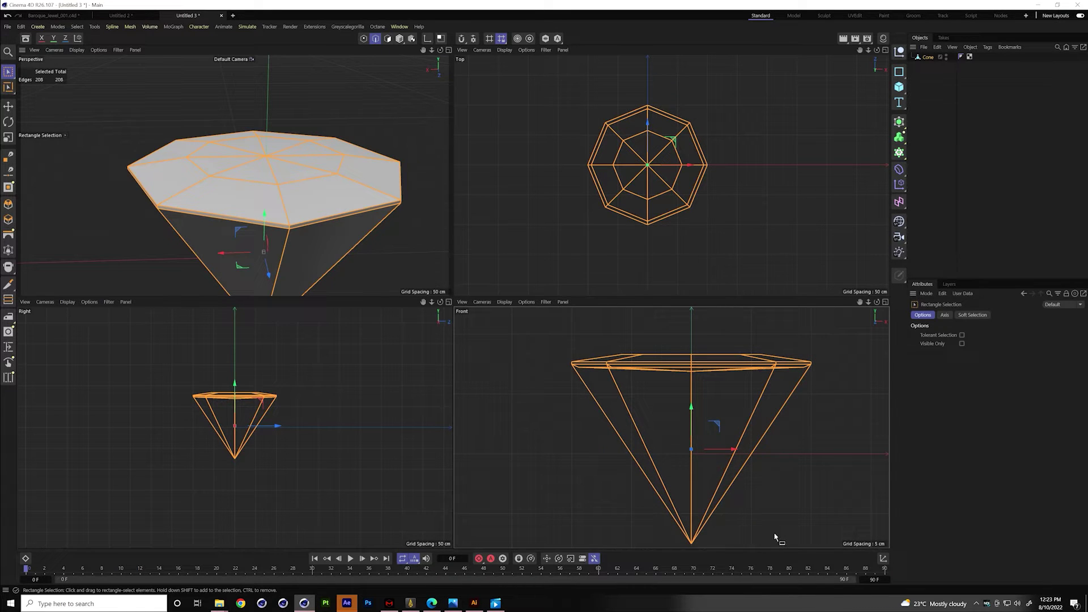
Remove the lower side edges running to the tip from the selection in the front view, with Visible Only off for Live Selection.
{"action": "left_click_drag", "start_coordinate": [731, 541], "coordinate": [547, 381]}
{"action": "left_click", "coordinate": [8, 71]}
{"action": "left_click", "coordinate": [42, 81]}
{"action": "left_click", "coordinate": [967, 355]}
{"action": "left_click", "coordinate": [7, 71]}
{"action": "left_click", "coordinate": [45, 98]}
{"action": "left_click_drag", "start_coordinate": [520, 401], "coordinate": [888, 565]}
{"action": "key", "text": "9"}
{"action": "left_click_drag", "start_coordinate": [579, 479], "coordinate": [813, 471], "text": "ctrl"}
Bevel the selected crown edges in Chamfer mode with an offset of about 0.47 cm.
{"action": "left_click_drag", "start_coordinate": [325, 109], "coordinate": [377, 80], "text": "alt"}
{"action": "left_click", "coordinate": [449, 50]}
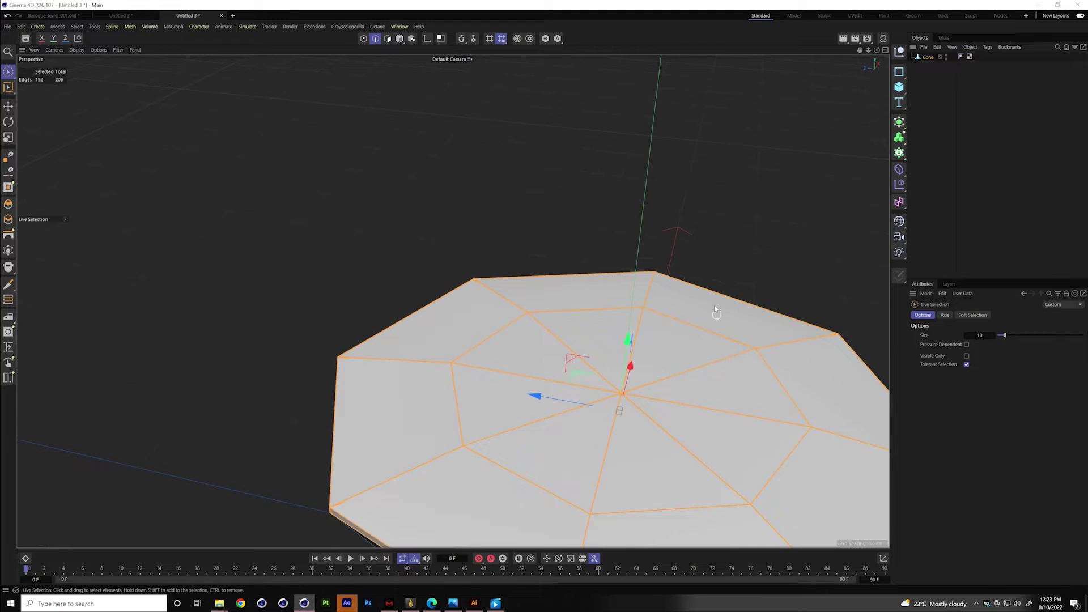
{"action": "left_click_drag", "start_coordinate": [716, 311], "coordinate": [729, 272], "text": "alt"}
{"action": "left_click_drag", "start_coordinate": [452, 301], "coordinate": [813, 97], "text": "alt"}
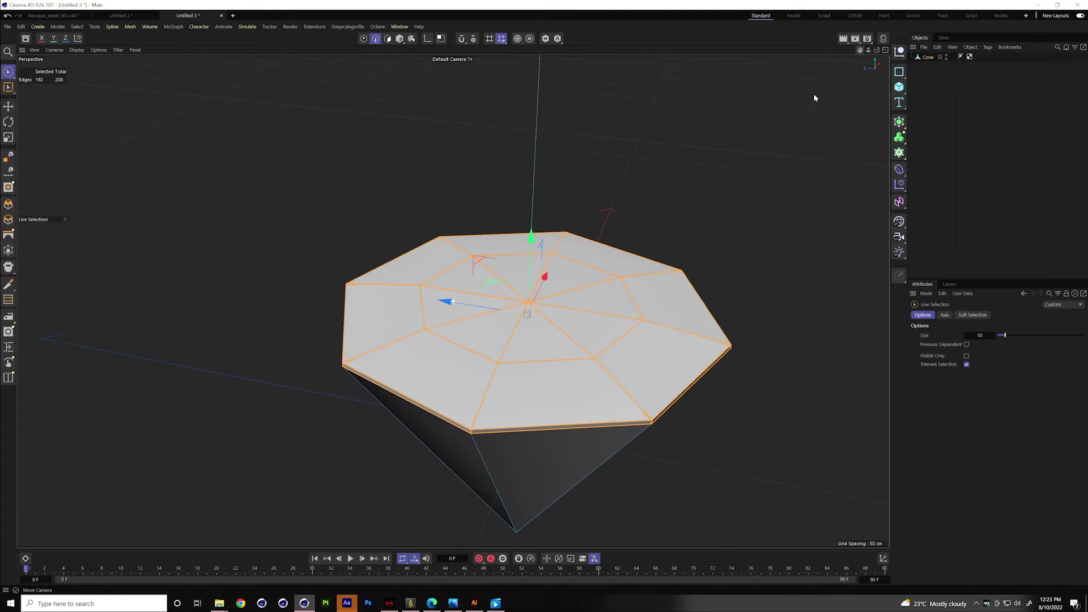
{"action": "right_click", "coordinate": [630, 241]}
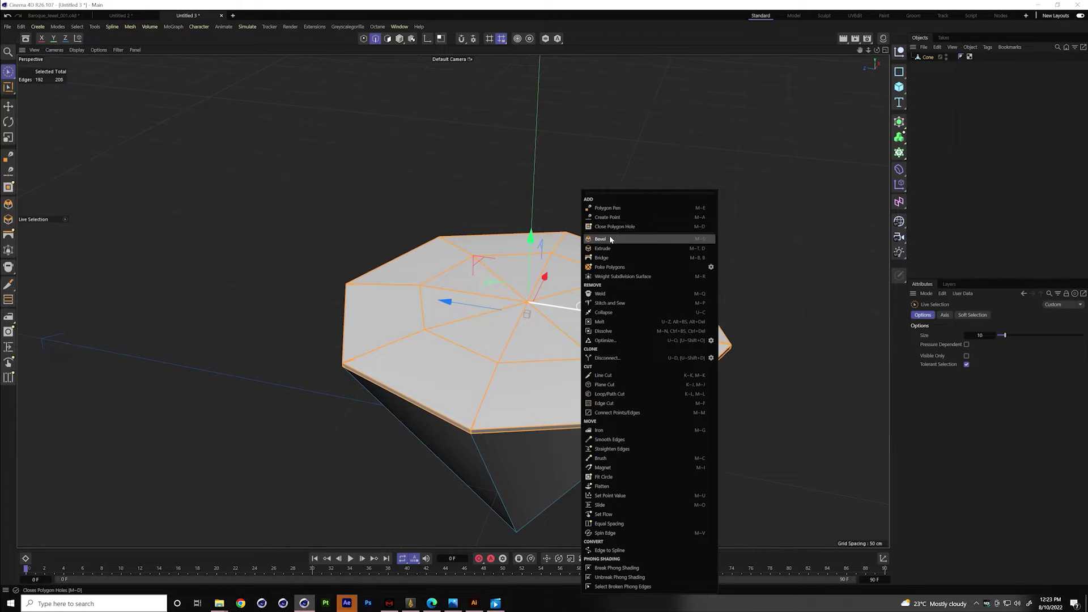
{"action": "left_click", "coordinate": [623, 240]}
{"action": "mouse_move", "coordinate": [729, 243]}
{"action": "left_mouse_down"}
{"action": "mouse_move", "coordinate": [753, 243]}
{"action": "mouse_move", "coordinate": [734, 243]}
{"action": "left_mouse_up"}
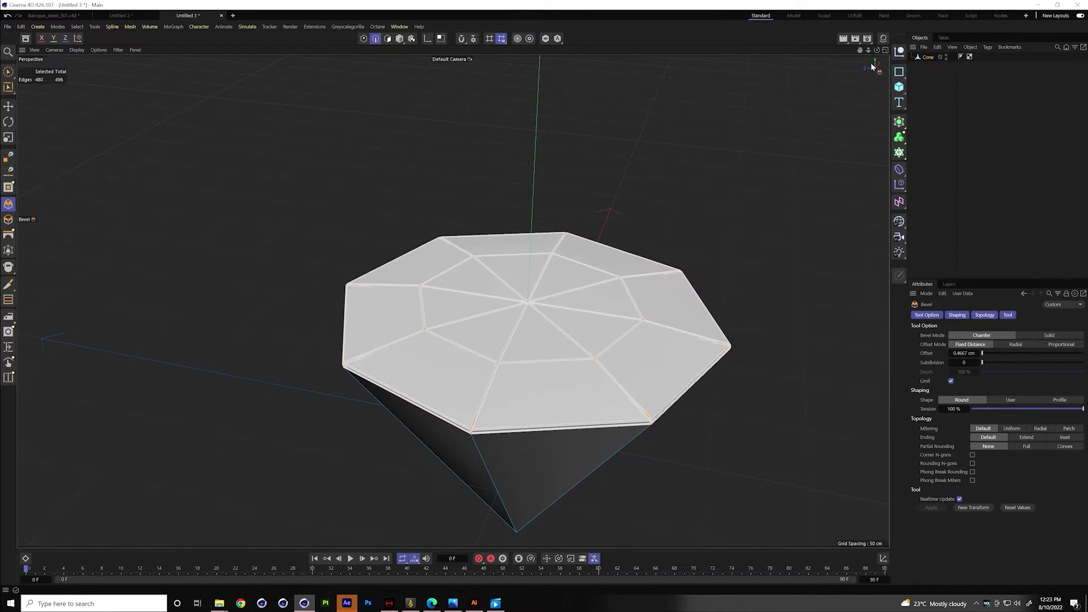
{"action": "mouse_move", "coordinate": [859, 51]}
{"action": "left_mouse_down"}
{"action": "mouse_move", "coordinate": [823, 54]}
{"action": "mouse_move", "coordinate": [859, 52]}
{"action": "left_mouse_up"}
{"action": "left_click_drag", "start_coordinate": [589, 270], "coordinate": [472, 193], "text": "alt"}
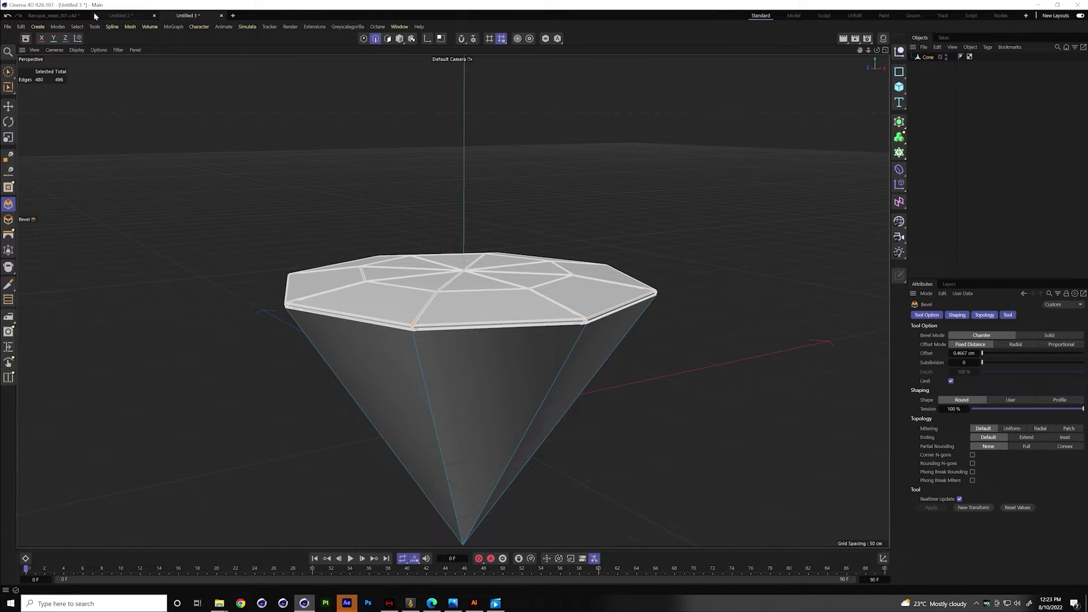
Switch to the Baroque_Jewel_001.c4d project and examine the diamonds and gold ball strands at several animation frames.
{"action": "left_click", "coordinate": [56, 16]}
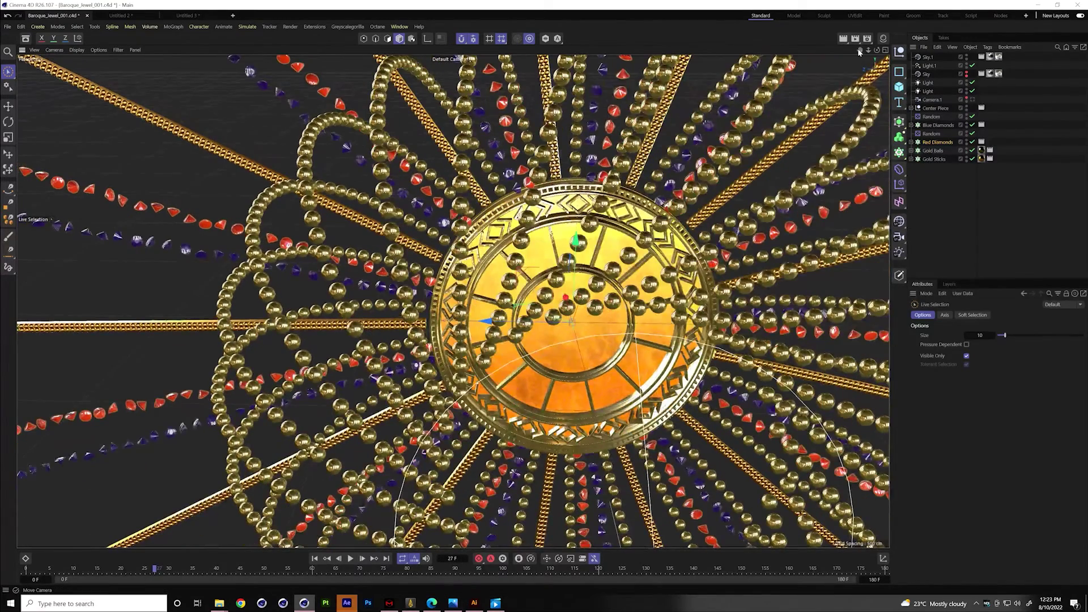
{"action": "left_click_drag", "start_coordinate": [859, 51], "coordinate": [765, 109]}
{"action": "scroll", "coordinate": [792, 101], "scroll_direction": "down", "scroll_amount": 2}
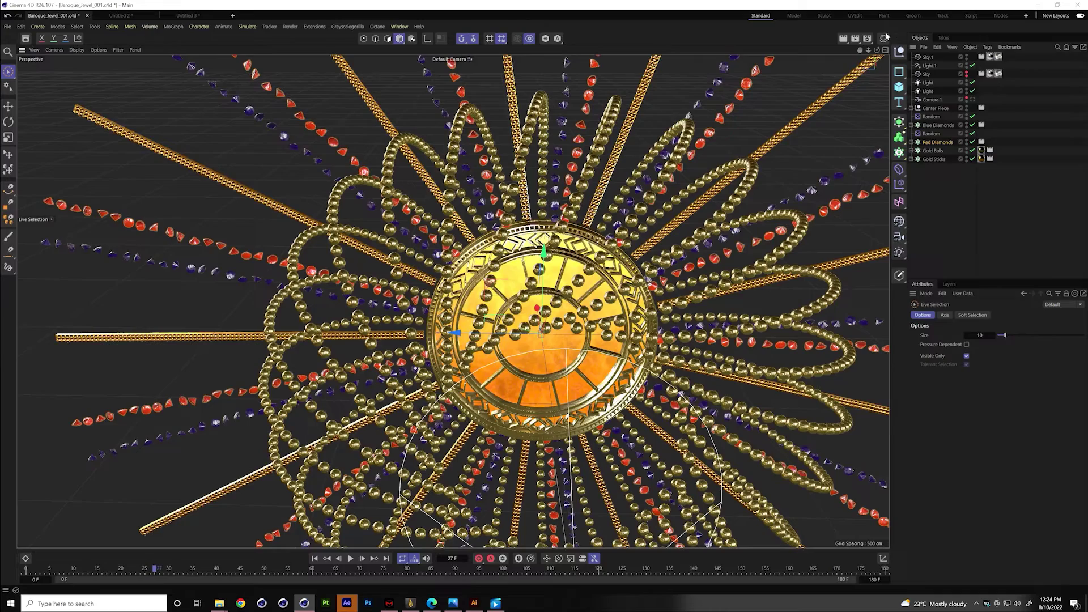
{"action": "left_click_drag", "start_coordinate": [861, 49], "coordinate": [788, 27]}
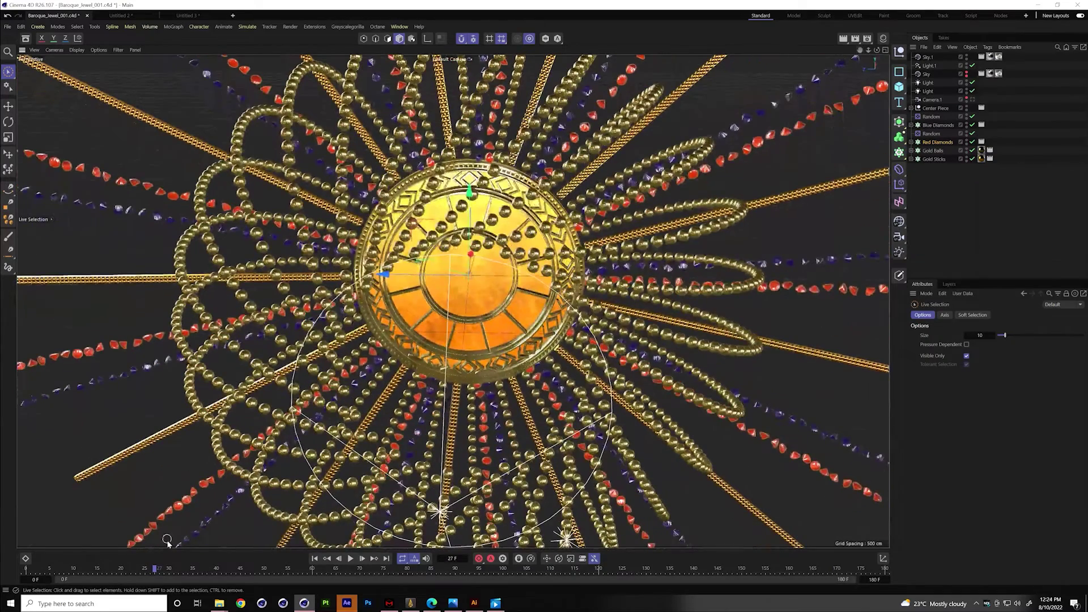
{"action": "left_click_drag", "start_coordinate": [154, 569], "coordinate": [44, 569]}
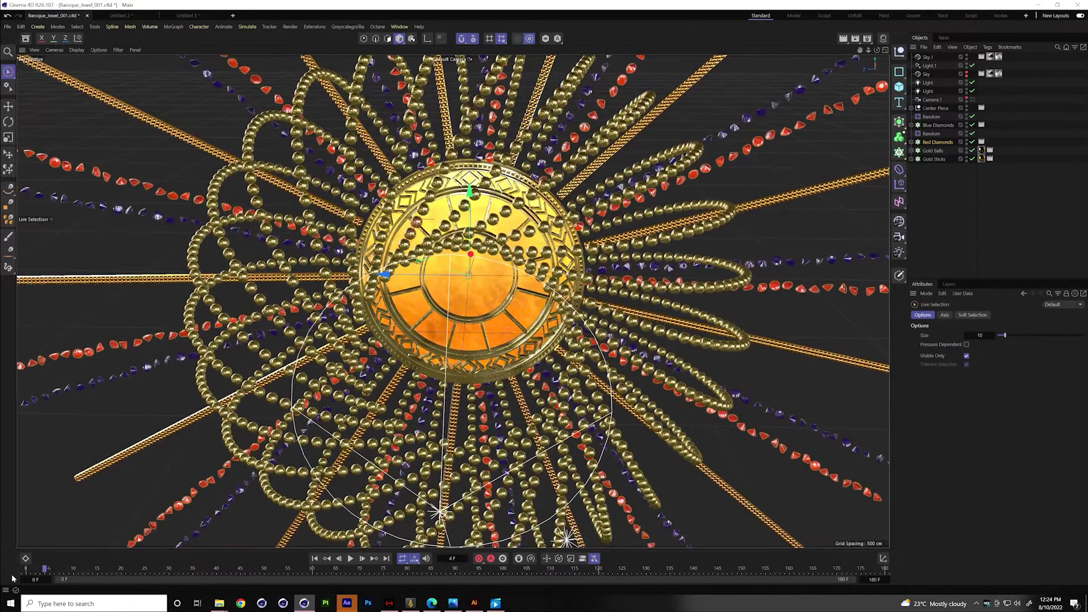
{"action": "key", "text": "shift+f"}
{"action": "left_click_drag", "start_coordinate": [219, 571], "coordinate": [401, 573]}
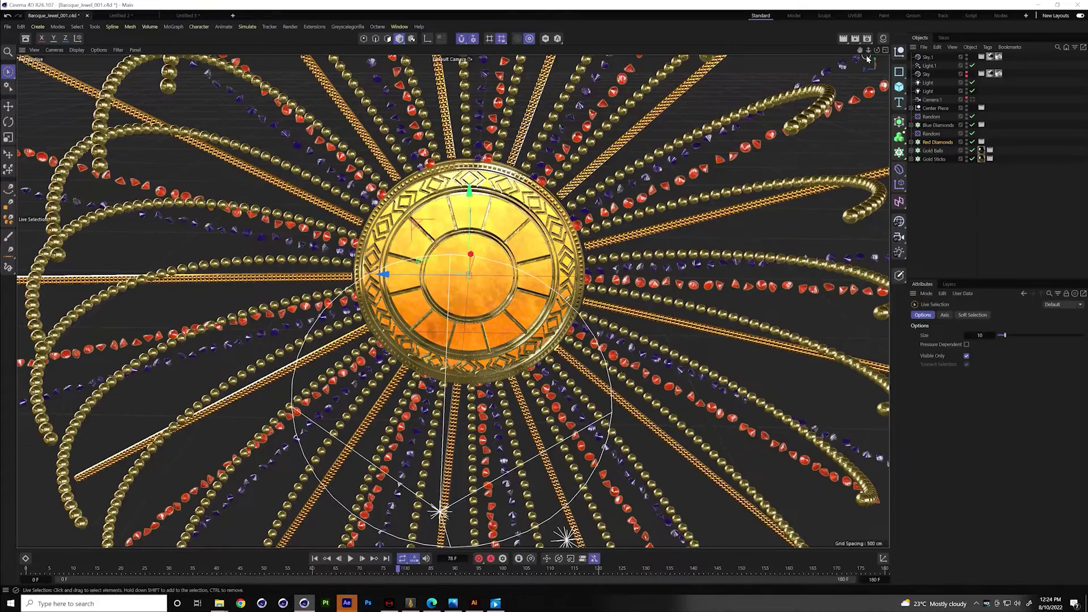
{"action": "mouse_move", "coordinate": [860, 52]}
{"action": "left_mouse_down"}
{"action": "mouse_move", "coordinate": [878, 51]}
{"action": "mouse_move", "coordinate": [845, 52]}
{"action": "left_mouse_up"}
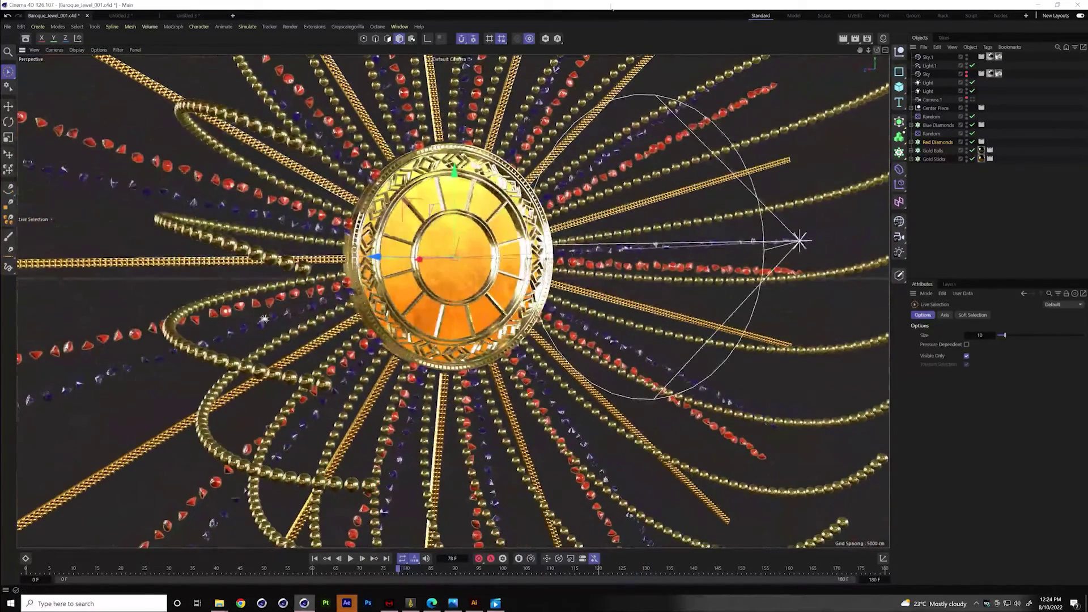
Create a new project and add a sphere primitive to it.
{"action": "key", "text": "ctrl+n"}
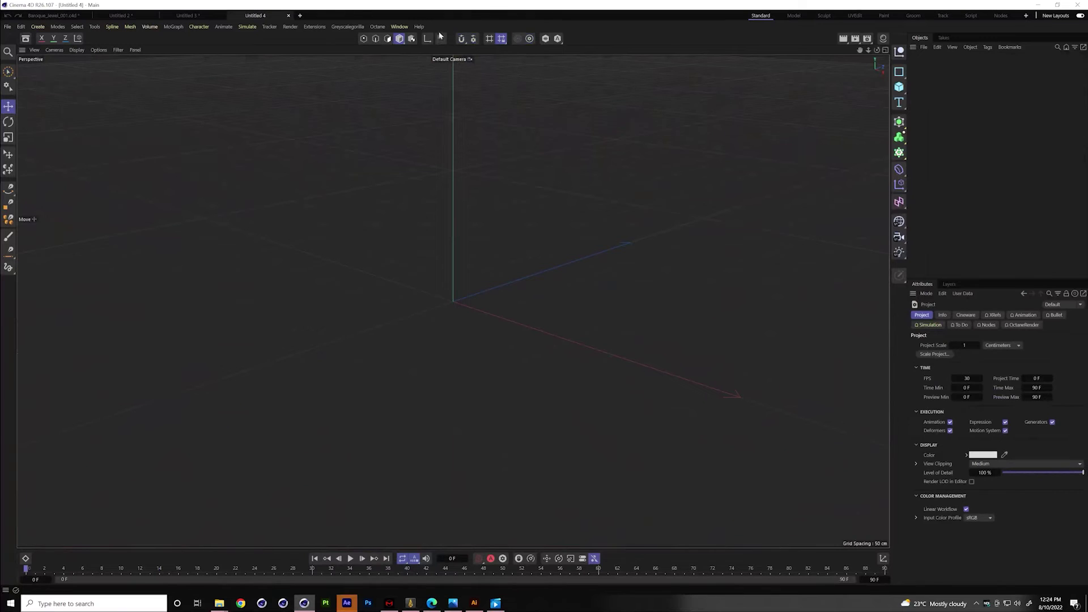
{"action": "left_click", "coordinate": [899, 87]}
{"action": "left_click", "coordinate": [991, 129]}
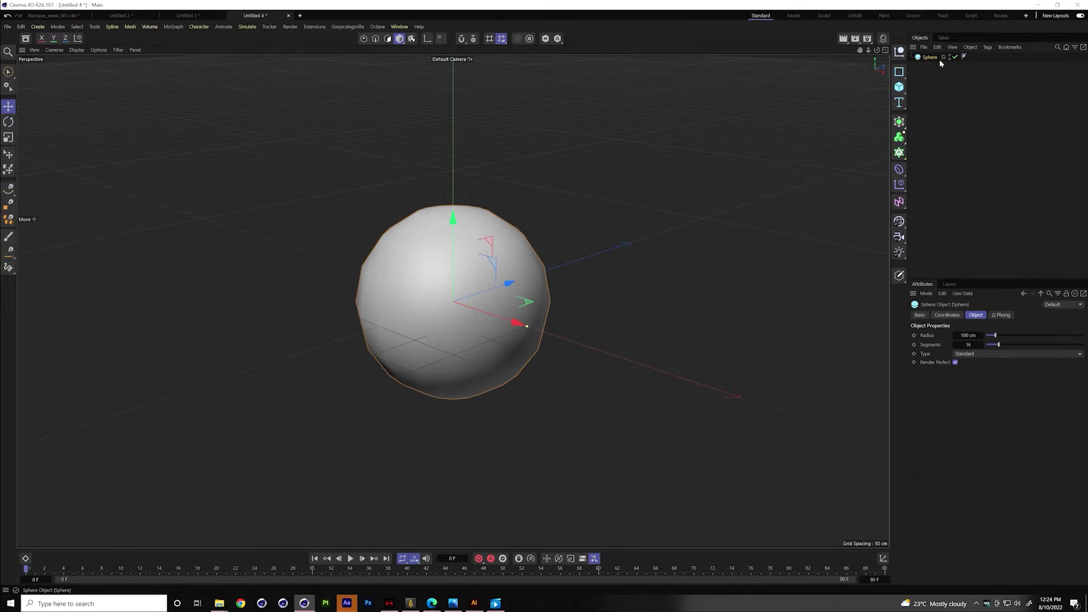
{"action": "scroll", "coordinate": [524, 286], "scroll_direction": "up", "scroll_amount": 5}
{"action": "scroll", "coordinate": [525, 286], "scroll_direction": "down", "scroll_amount": 2}
{"action": "scroll", "coordinate": [503, 266], "scroll_direction": "up", "scroll_amount": 4}
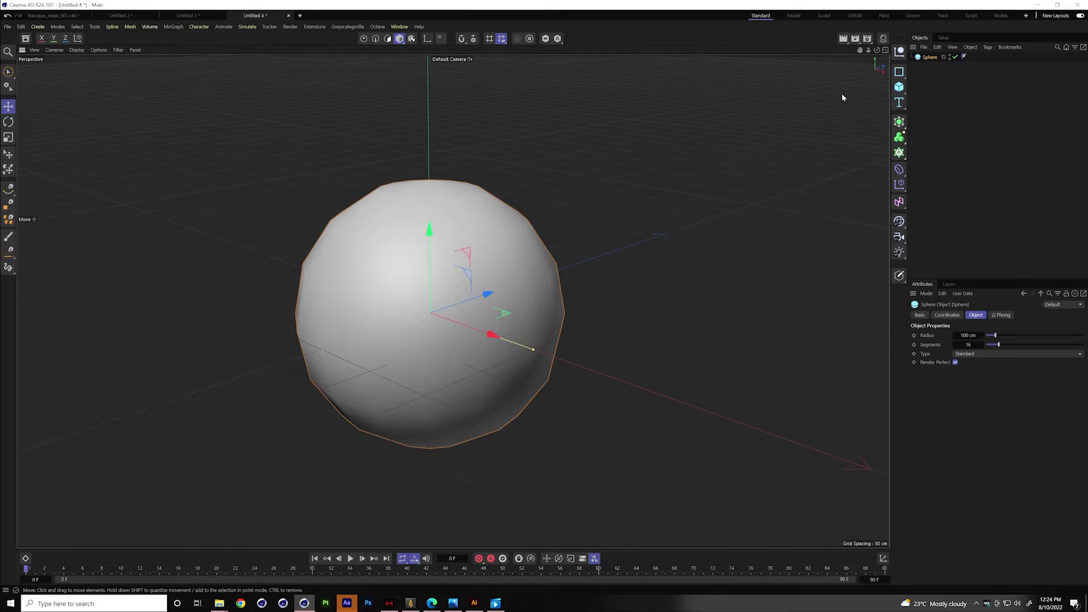
{"action": "left_click_drag", "start_coordinate": [860, 49], "coordinate": [923, 58]}
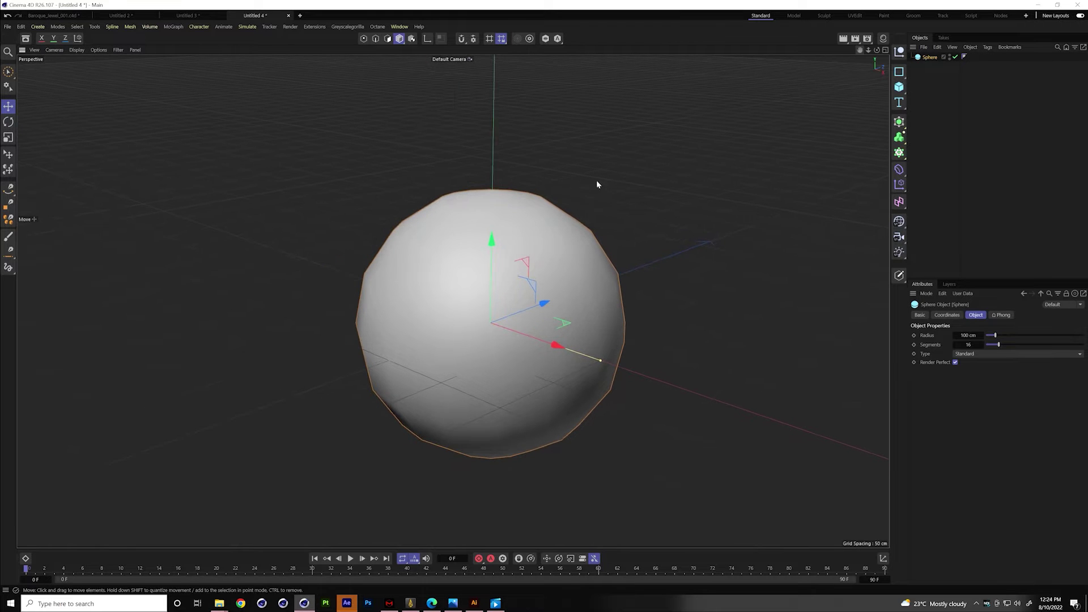
Set the sphere's segments to 60 and scale it down uniformly to a radius of about 19.07 cm.
{"action": "right_click", "coordinate": [966, 345]}
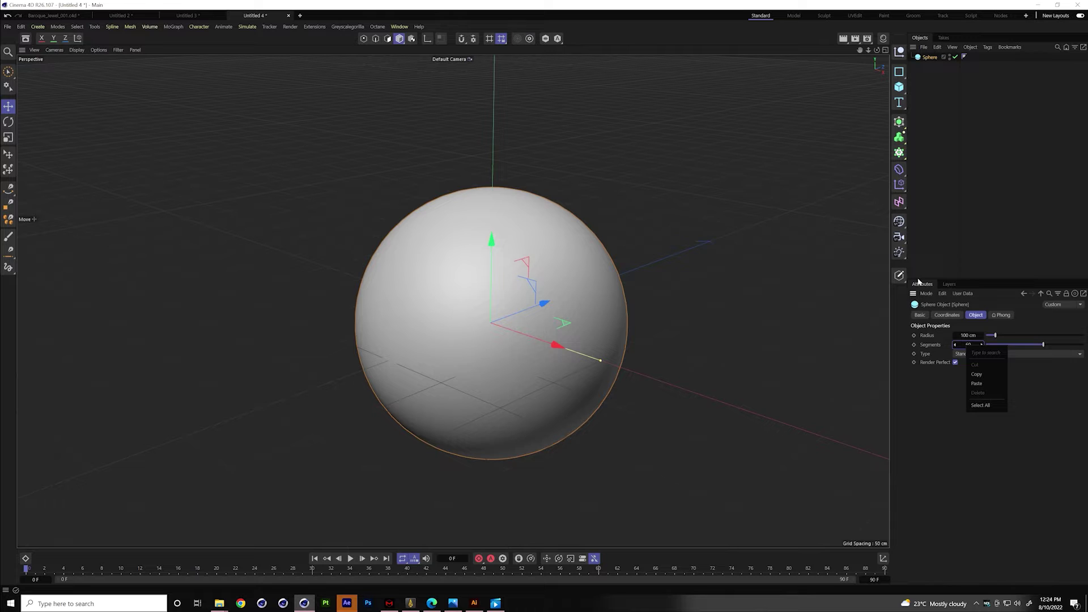
{"action": "left_click", "coordinate": [806, 100]}
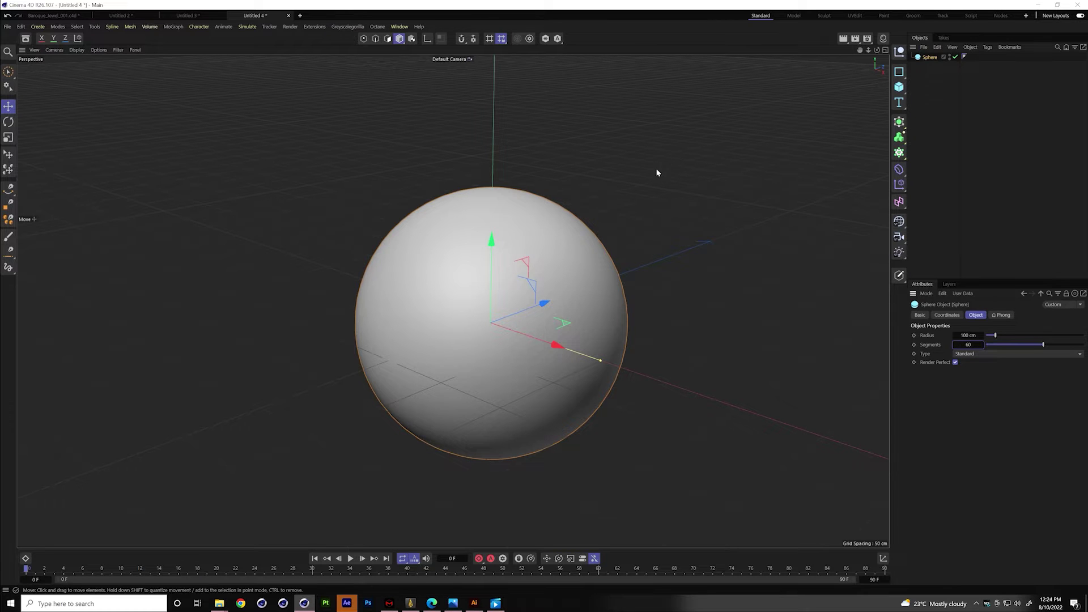
{"action": "scroll", "coordinate": [657, 173], "scroll_direction": "down", "scroll_amount": 1}
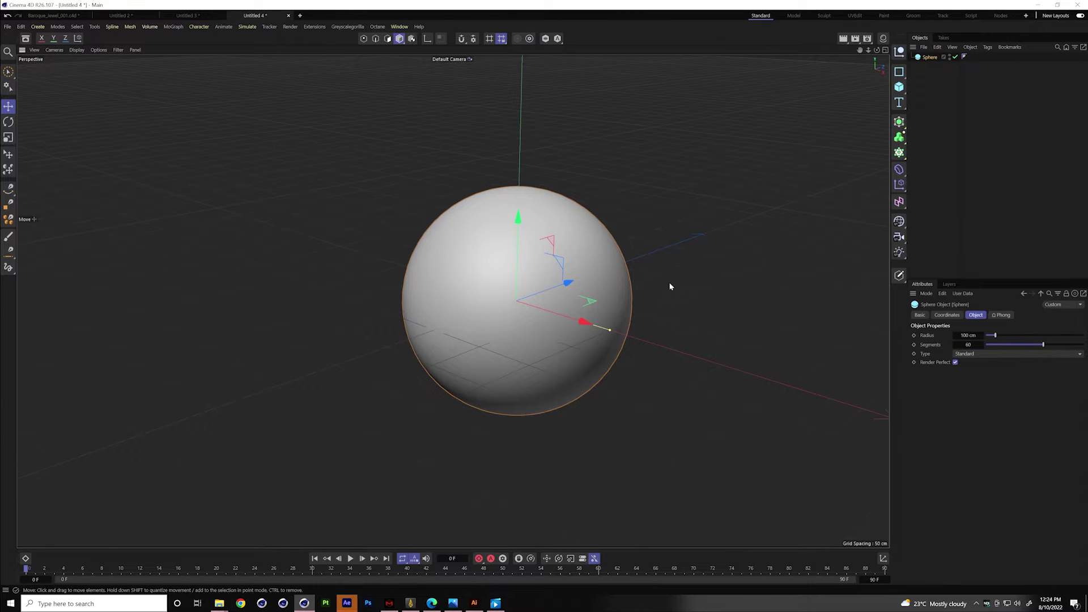
{"action": "key", "text": "t"}
{"action": "left_click_drag", "start_coordinate": [697, 287], "coordinate": [516, 290]}
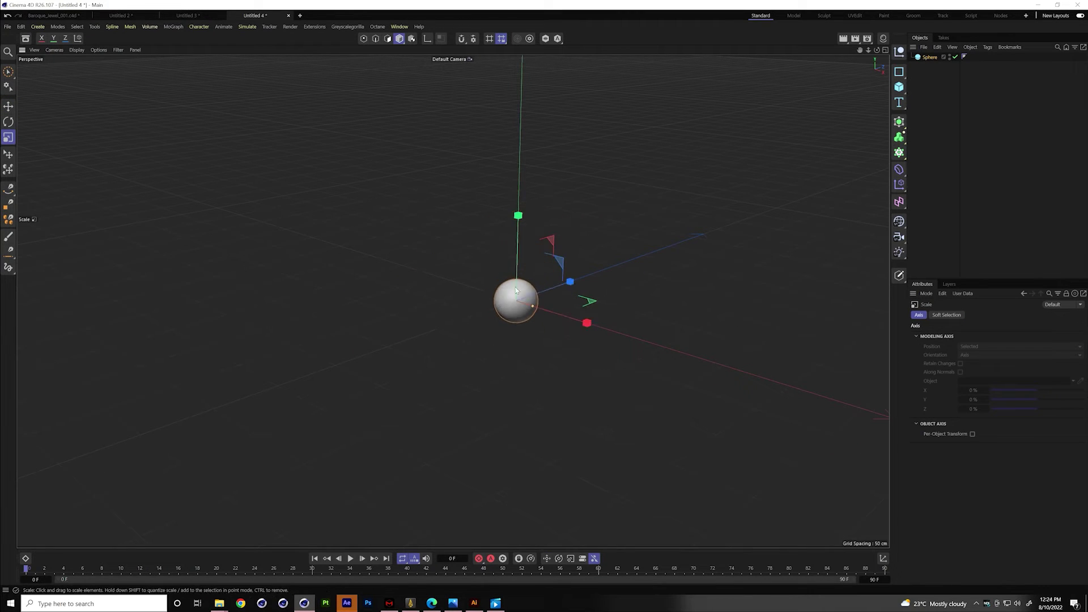
{"action": "key", "text": "o"}
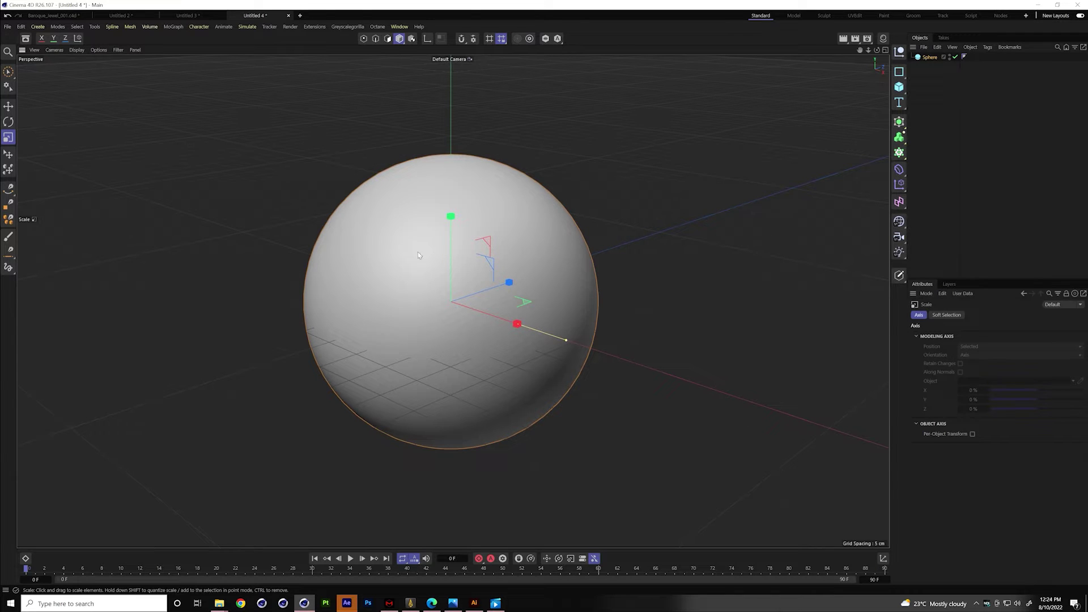
Add a Cloner, make the sphere its child, and select the Cloner.
{"action": "left_click", "coordinate": [899, 152]}
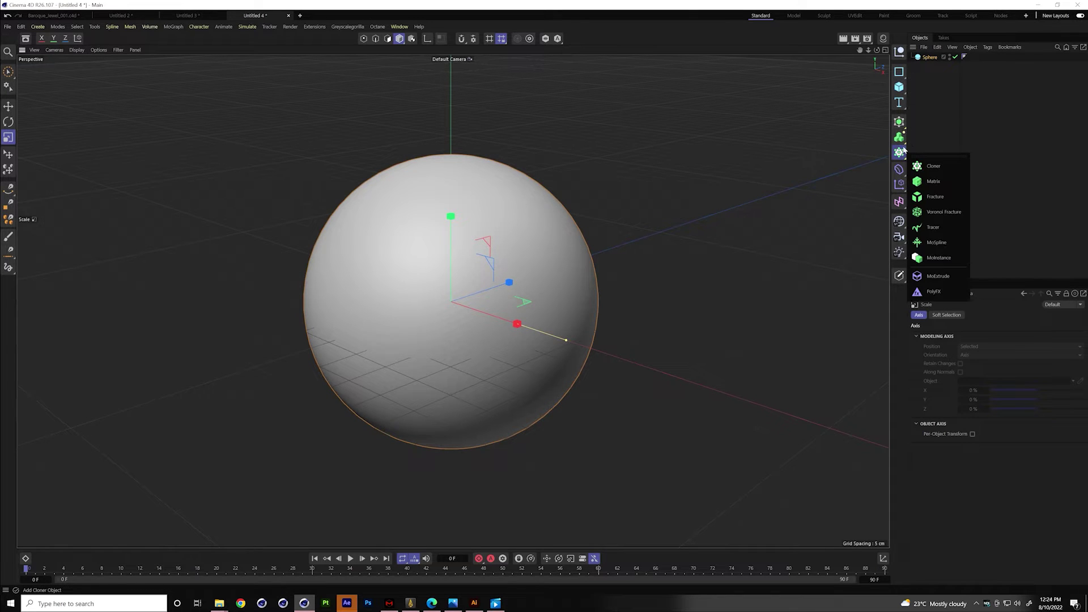
{"action": "left_click", "coordinate": [932, 166]}
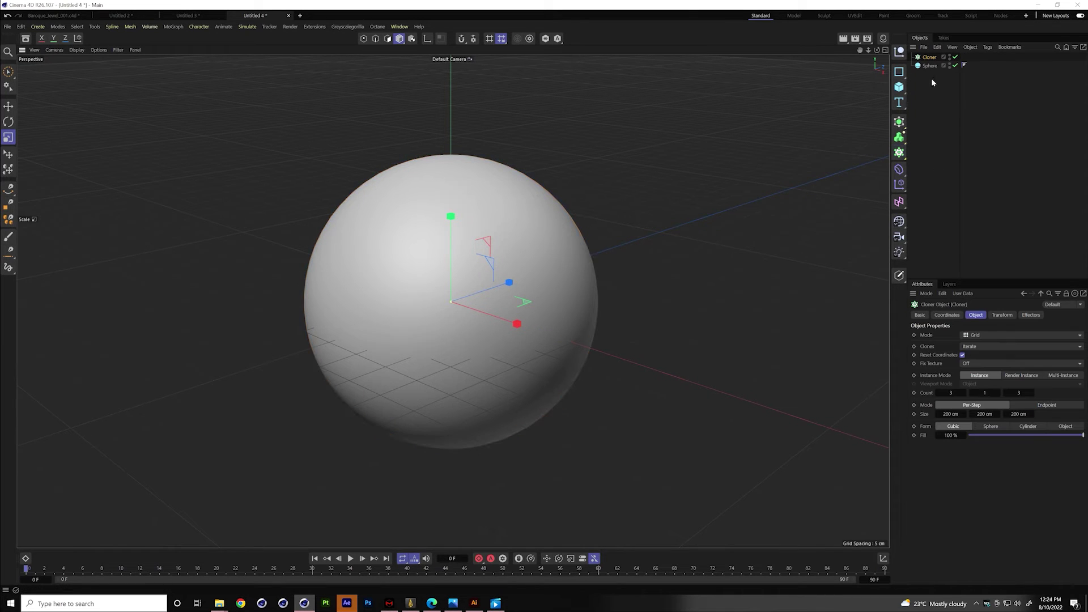
{"action": "left_click", "coordinate": [929, 66]}
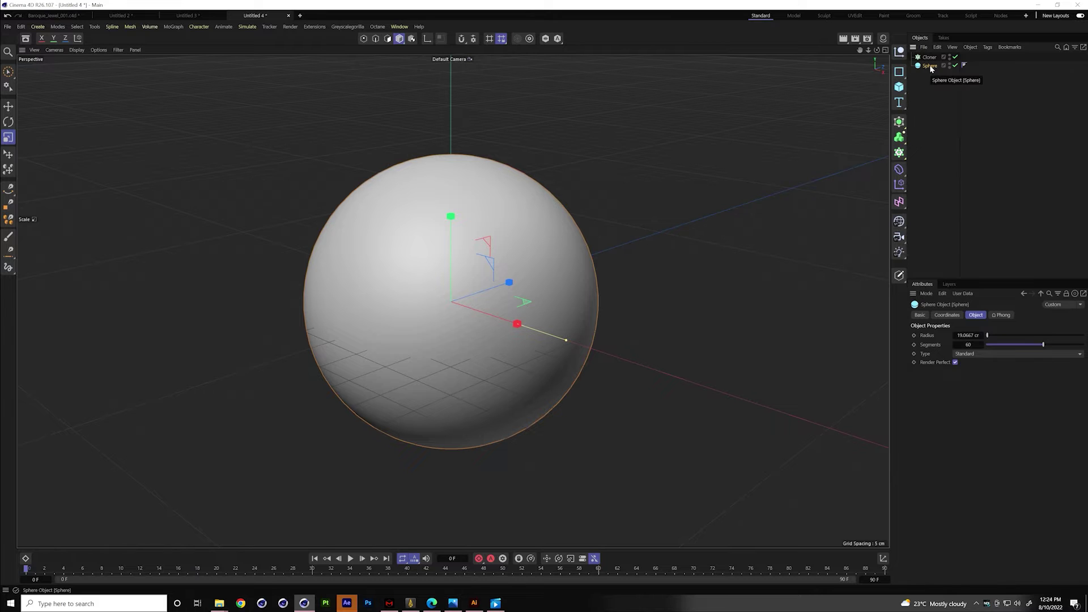
{"action": "left_click_drag", "start_coordinate": [931, 69], "coordinate": [925, 59]}
{"action": "left_click", "coordinate": [928, 57]}
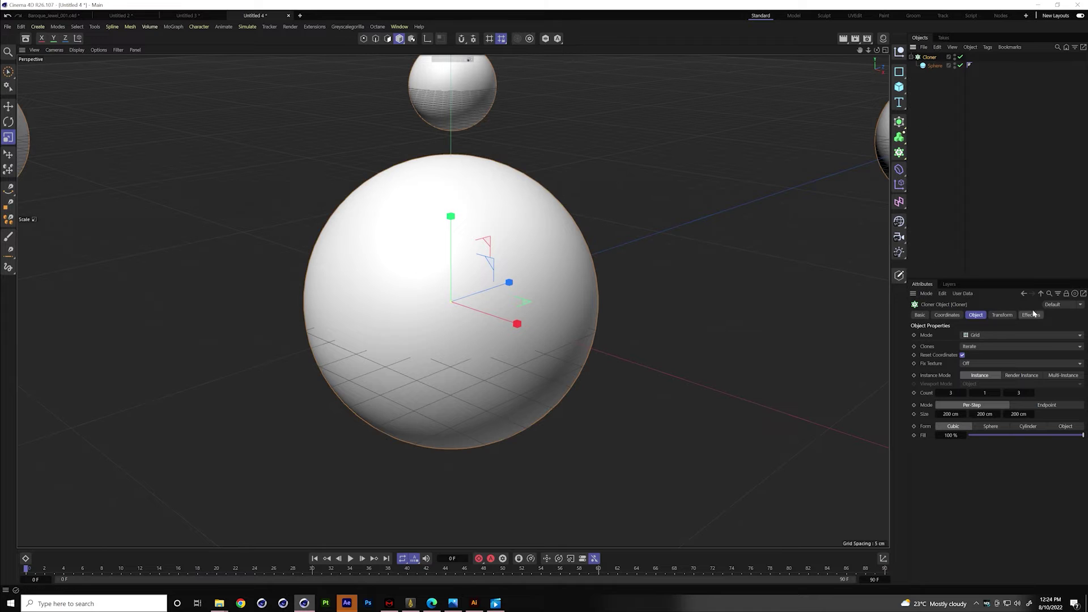
{"action": "scroll", "coordinate": [720, 289], "scroll_direction": "down", "scroll_amount": 8}
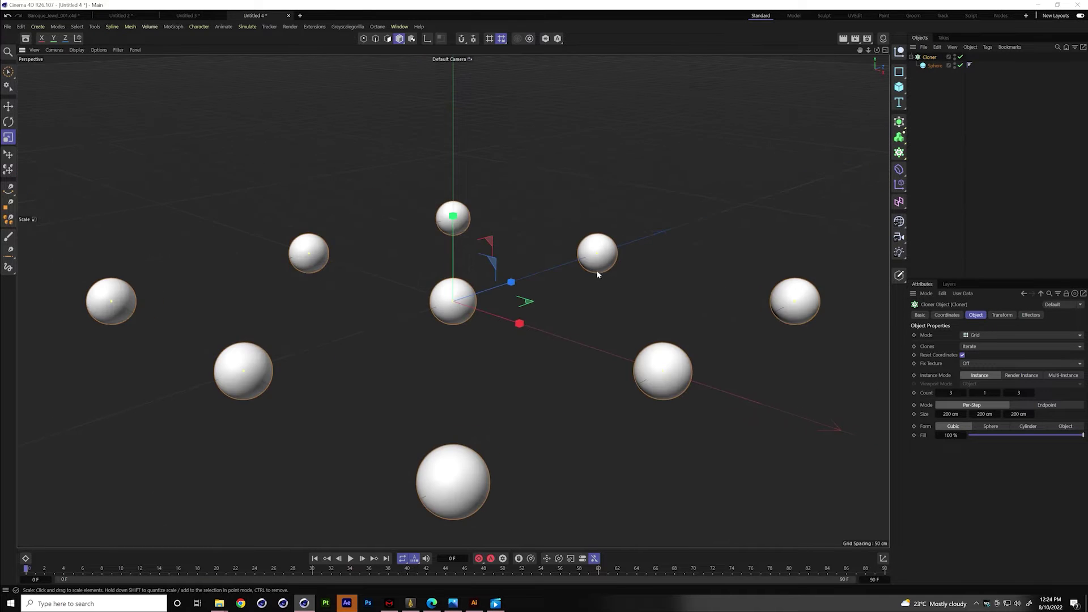
Switch the Cloner to Linear mode so the spheres line up in a single strand.
{"action": "scroll", "coordinate": [597, 273], "scroll_direction": "down", "scroll_amount": 1}
{"action": "left_click_drag", "start_coordinate": [876, 49], "coordinate": [891, 73]}
{"action": "left_click", "coordinate": [992, 335]}
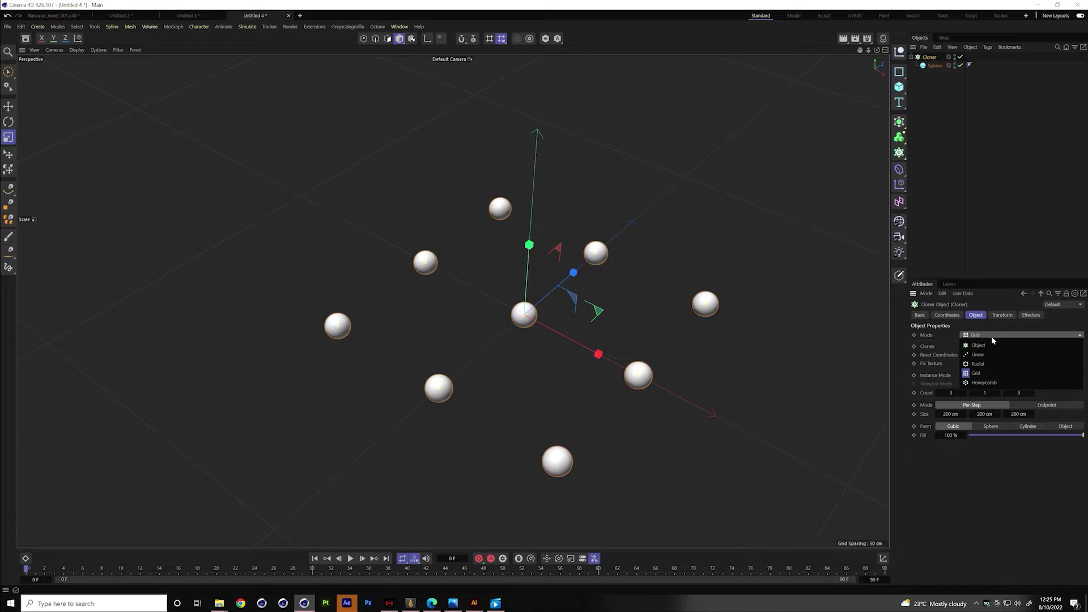
{"action": "left_click", "coordinate": [987, 355]}
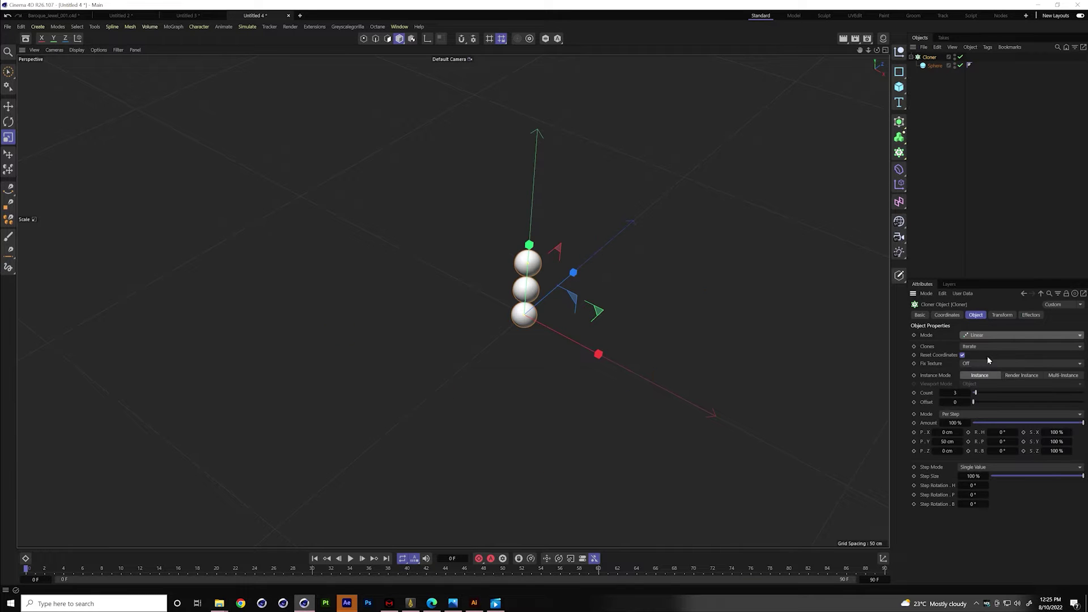
Check the ball strands in the Baroque_Jewel_001.c4d project, return to the Untitled 4 project, and set the linear Cloner's count to 43.
{"action": "left_click", "coordinate": [52, 16]}
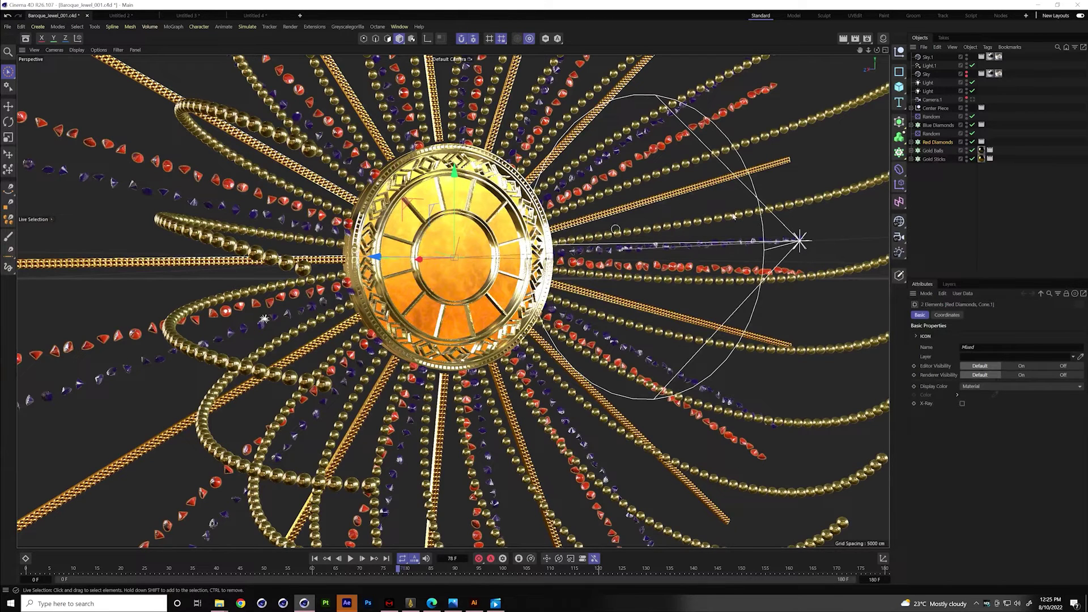
{"action": "left_click", "coordinate": [195, 16]}
{"action": "left_click", "coordinate": [253, 16]}
{"action": "left_click_drag", "start_coordinate": [975, 395], "coordinate": [991, 395]}
{"action": "key", "text": "h"}
{"action": "scroll", "coordinate": [614, 294], "scroll_direction": "down", "scroll_amount": 4}
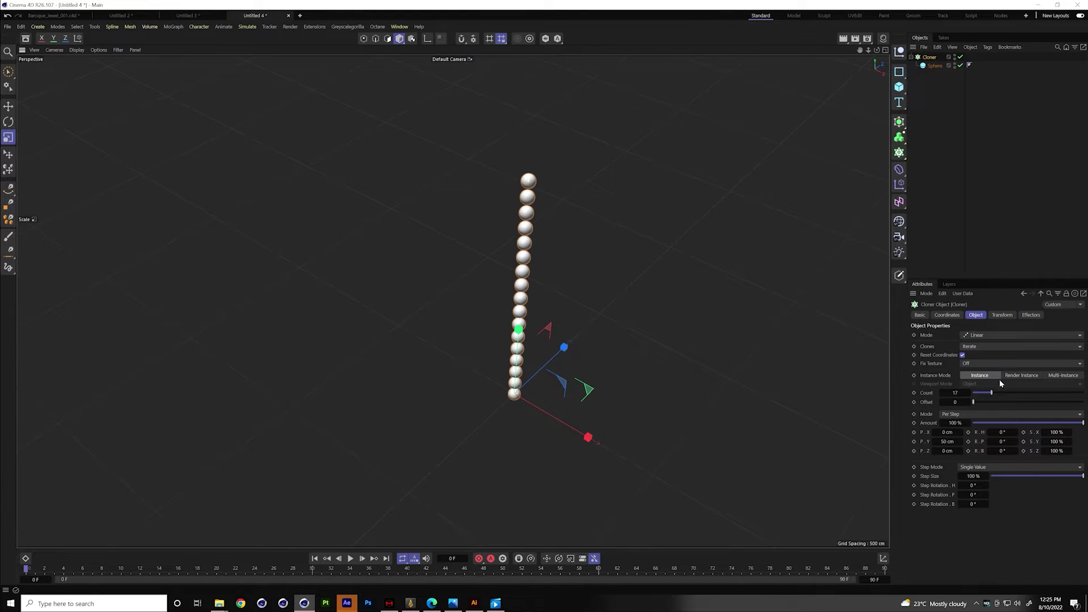
{"action": "double_click", "coordinate": [947, 393]}
{"action": "type", "text": "43"}
{"action": "key", "text": "Return"}
Add a second Cloner and make the existing sphere Cloner its child.
{"action": "left_click_drag", "start_coordinate": [761, 273], "coordinate": [638, 208], "text": "alt"}
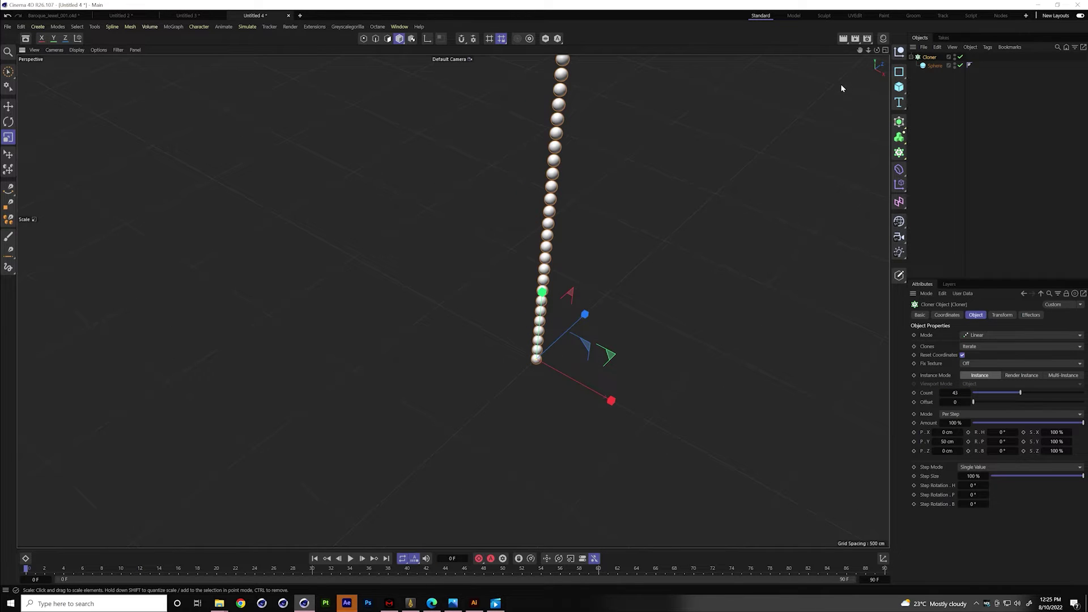
{"action": "mouse_move", "coordinate": [852, 62]}
{"action": "middle_mouse_down", "text": "alt"}
{"action": "mouse_move", "coordinate": [787, 86]}
{"action": "mouse_move", "coordinate": [858, 46]}
{"action": "middle_mouse_up", "text": "alt"}
{"action": "left_click_drag", "start_coordinate": [861, 51], "coordinate": [816, 62]}
{"action": "left_click_drag", "start_coordinate": [590, 300], "coordinate": [558, 301], "text": "alt"}
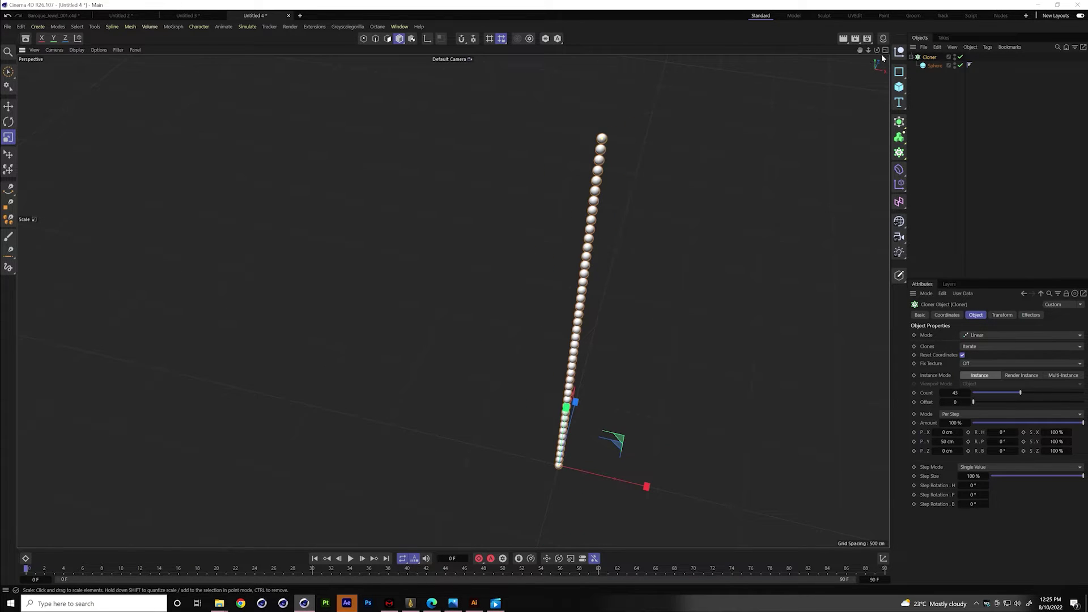
{"action": "left_click_drag", "start_coordinate": [877, 51], "coordinate": [876, 107]}
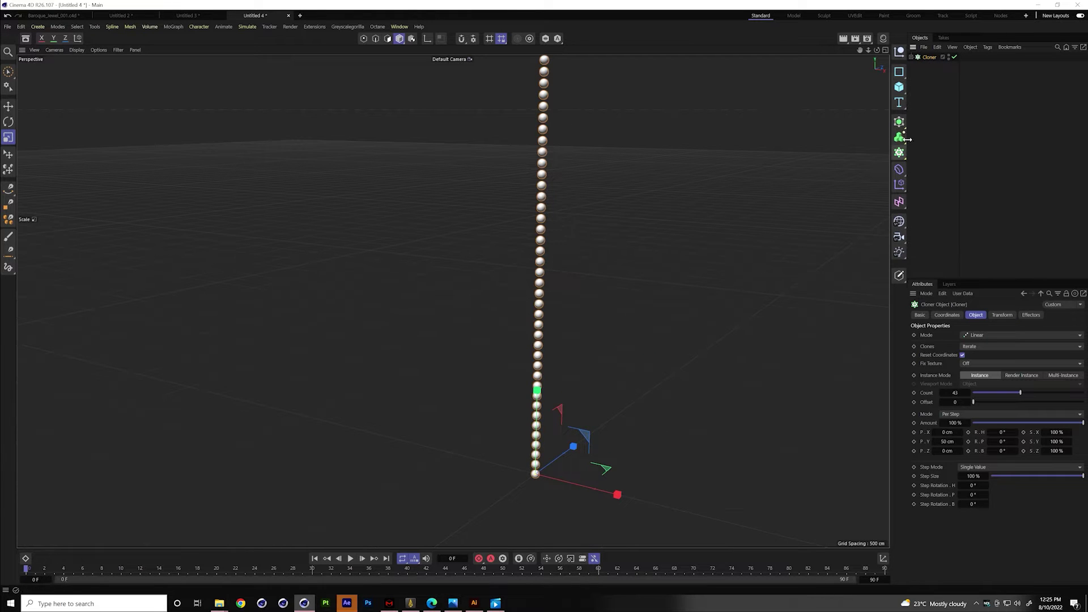
{"action": "left_click", "coordinate": [901, 138]}
{"action": "left_click", "coordinate": [932, 67]}
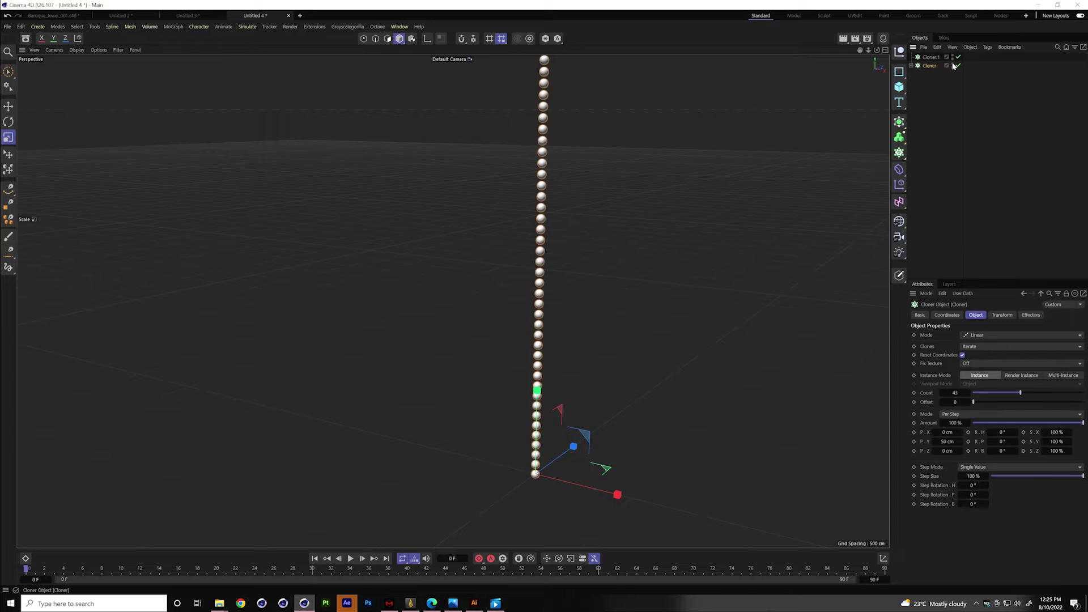
{"action": "left_click_drag", "start_coordinate": [929, 67], "coordinate": [928, 59]}
Switch the nested sphere Cloner from Linear to Radial mode.
{"action": "scroll", "coordinate": [619, 183], "scroll_direction": "down", "scroll_amount": 2}
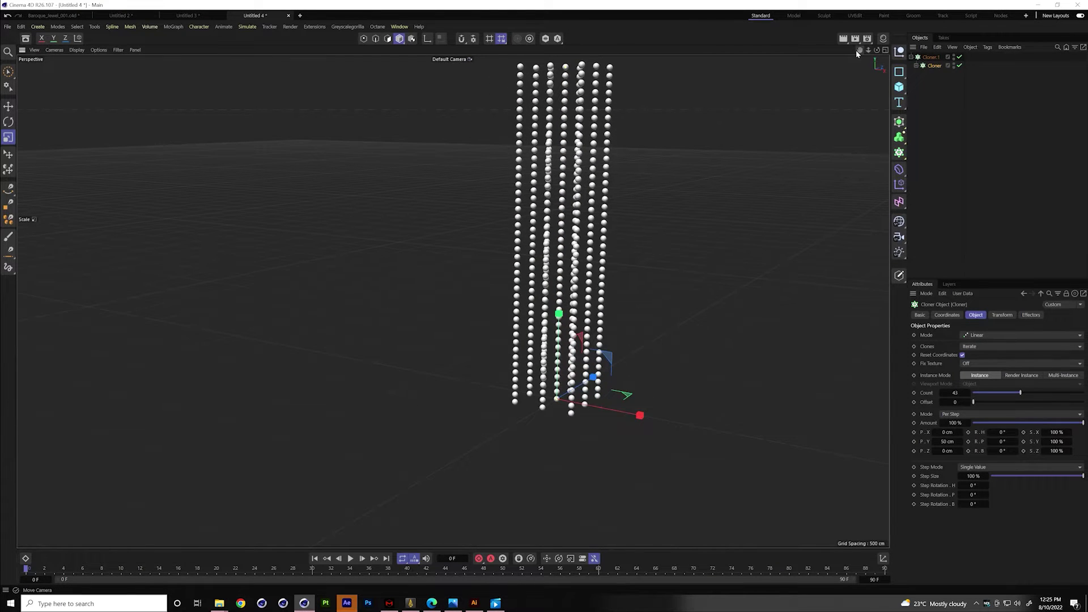
{"action": "left_click_drag", "start_coordinate": [860, 50], "coordinate": [849, 52]}
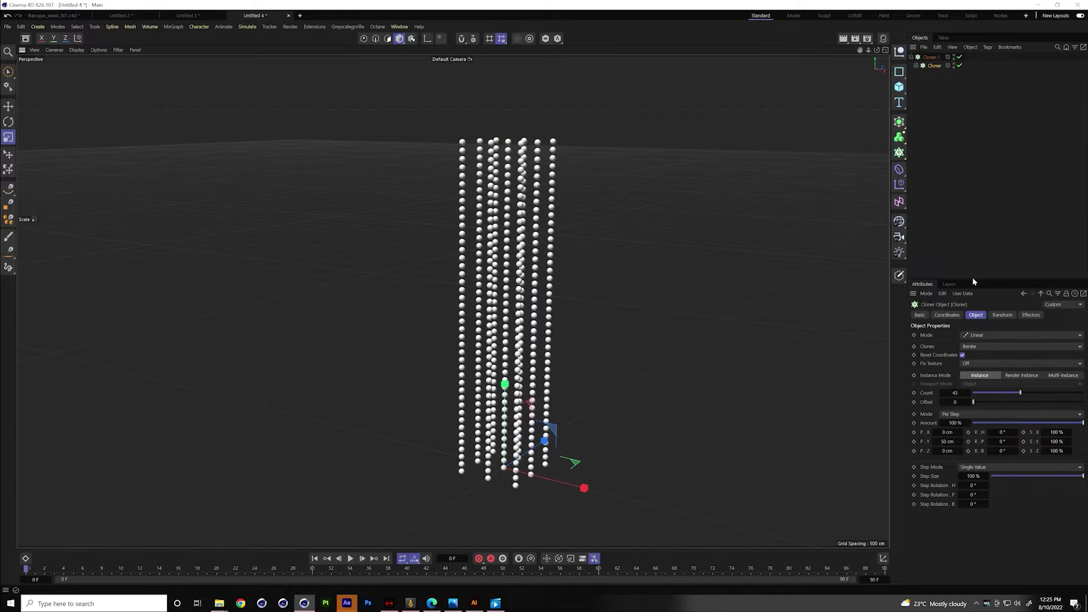
{"action": "left_click", "coordinate": [989, 335]}
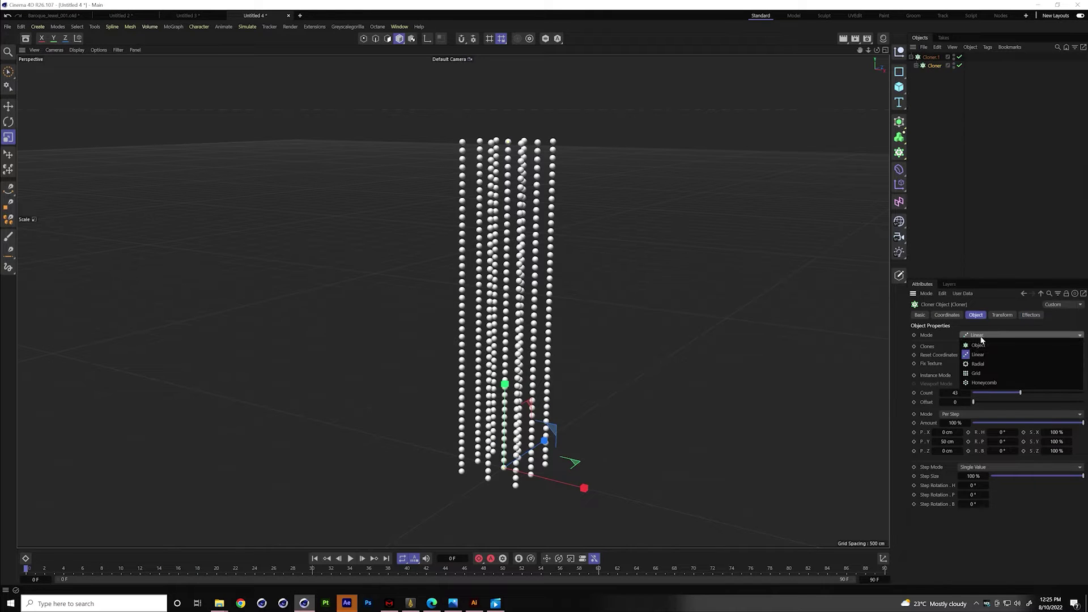
{"action": "left_click", "coordinate": [1004, 361]}
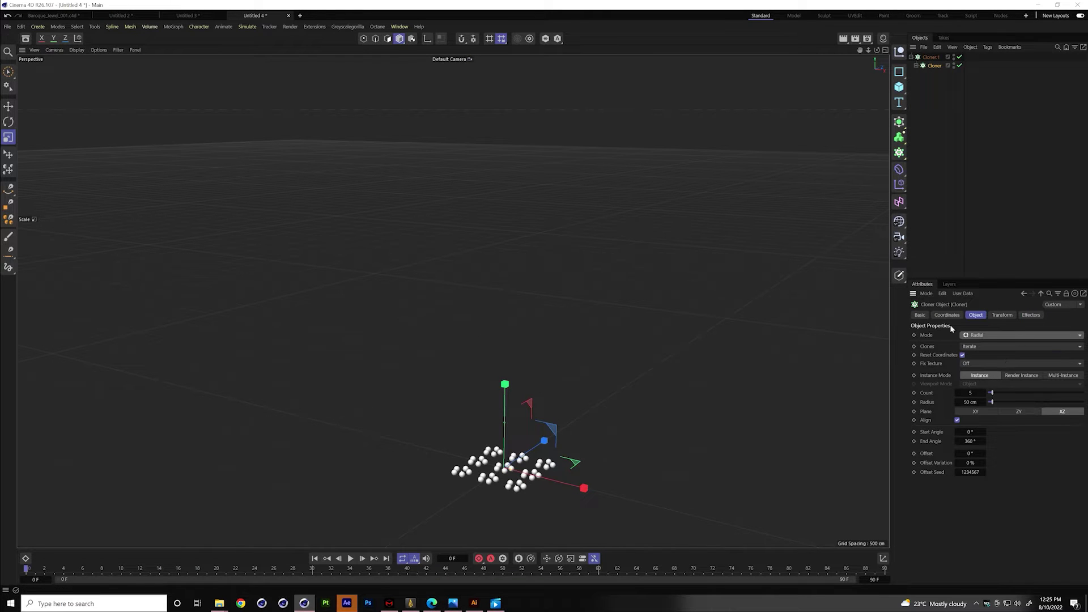
Set the radial sphere Cloner's count to 26 and its plane to ZY.
{"action": "scroll", "coordinate": [550, 484], "scroll_direction": "up", "scroll_amount": 2}
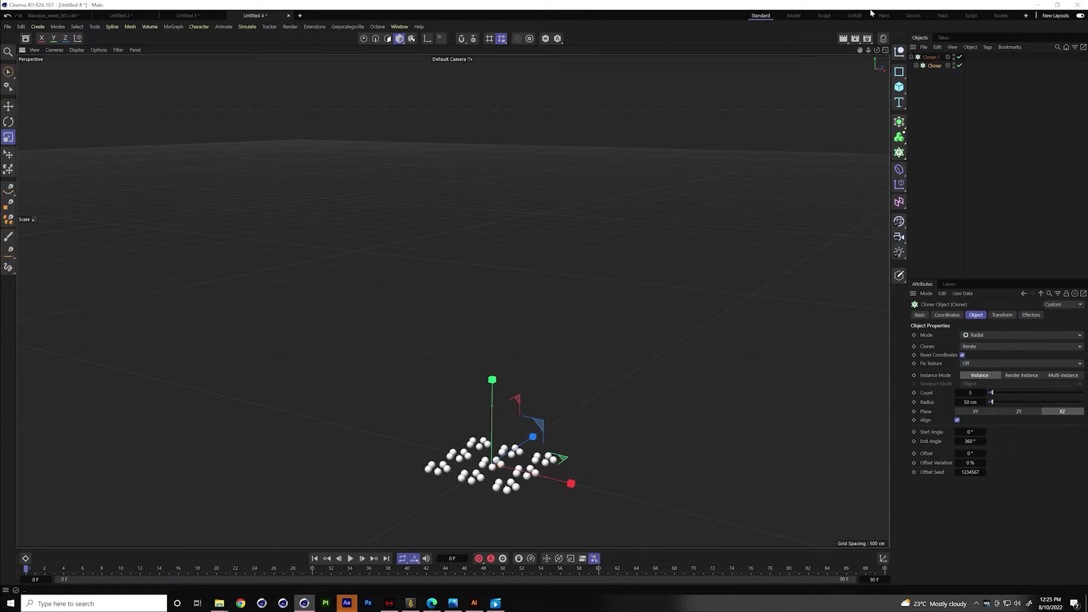
{"action": "left_click_drag", "start_coordinate": [866, 51], "coordinate": [764, 151]}
{"action": "left_click_drag", "start_coordinate": [542, 279], "coordinate": [508, 197]}
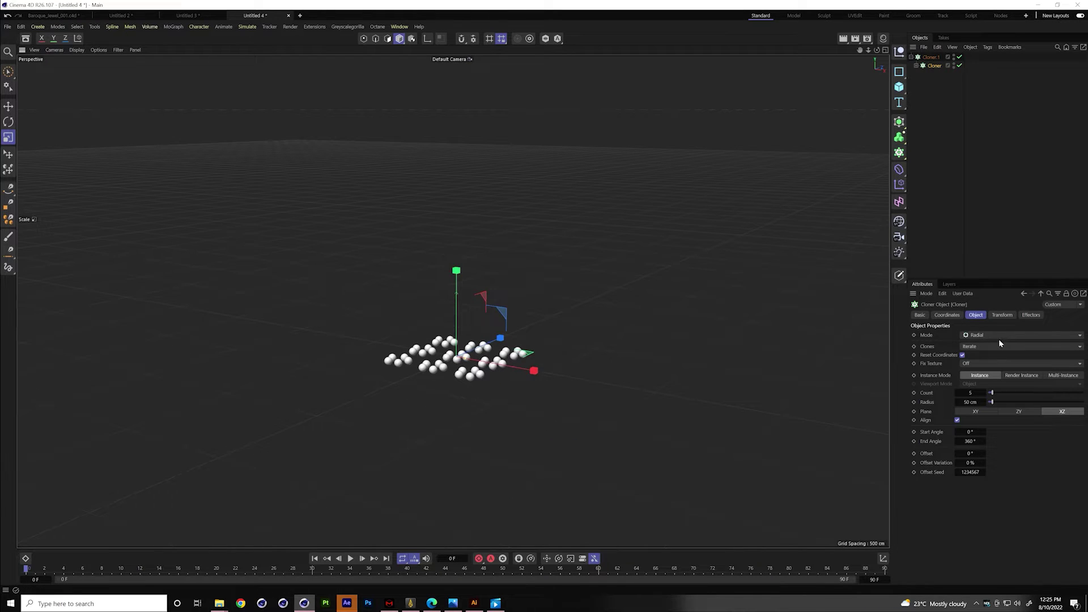
{"action": "left_click", "coordinate": [998, 335]}
{"action": "left_click", "coordinate": [1033, 485]}
{"action": "left_click_drag", "start_coordinate": [971, 392], "coordinate": [972, 393]}
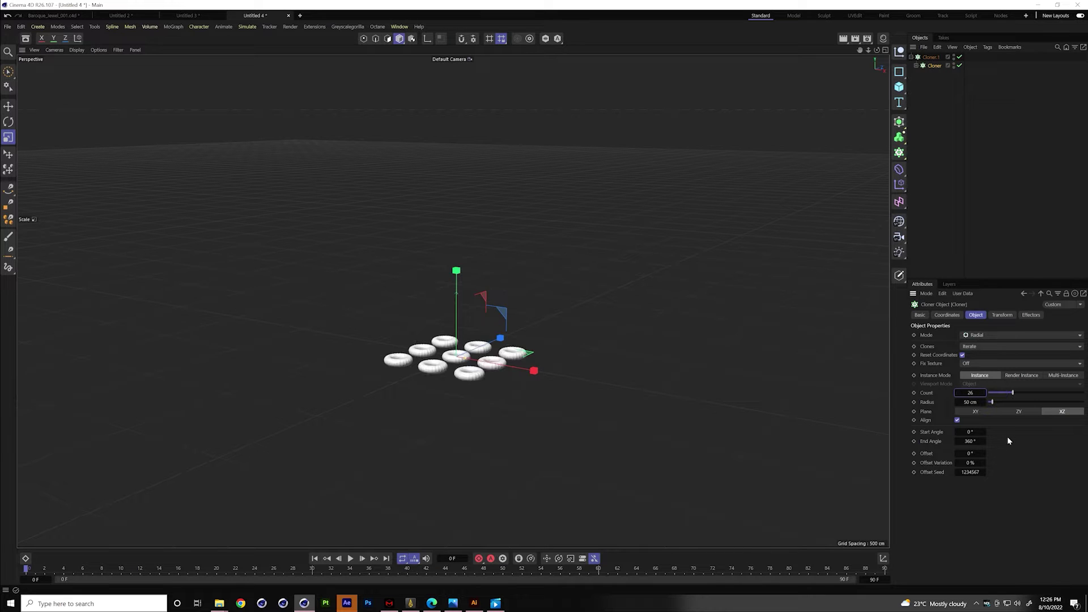
{"action": "left_click", "coordinate": [1019, 412]}
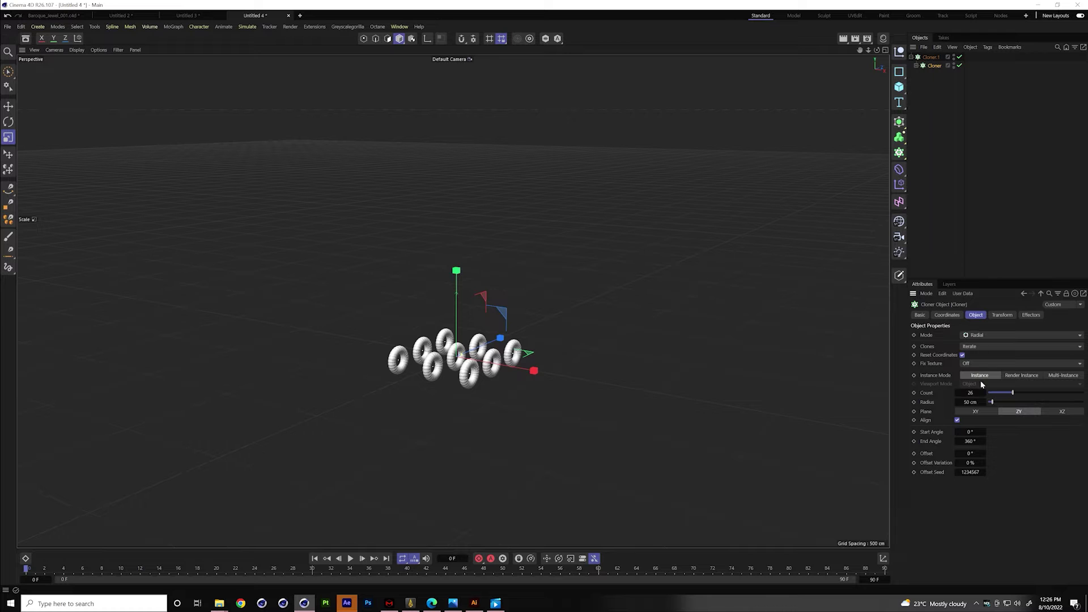
{"action": "left_click", "coordinate": [971, 402]}
{"action": "right_click_drag", "start_coordinate": [483, 349], "coordinate": [651, 246], "text": "alt"}
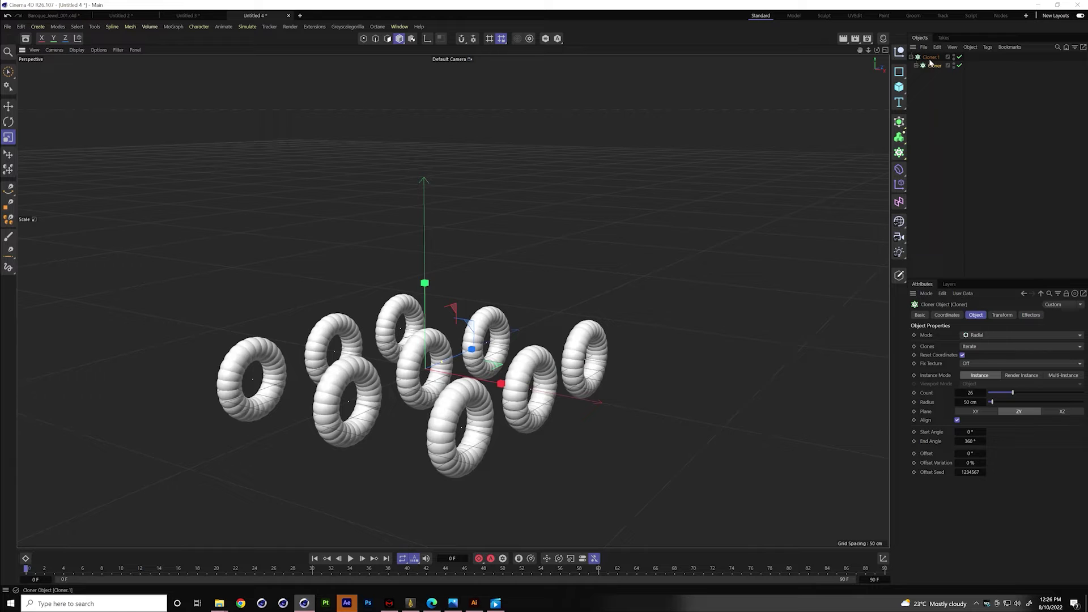
Disable the parent Cloner.1 so that only one ring of spheres is generated.
{"action": "left_click", "coordinate": [910, 57]}
{"action": "left_click", "coordinate": [911, 57]}
{"action": "left_click", "coordinate": [959, 57]}
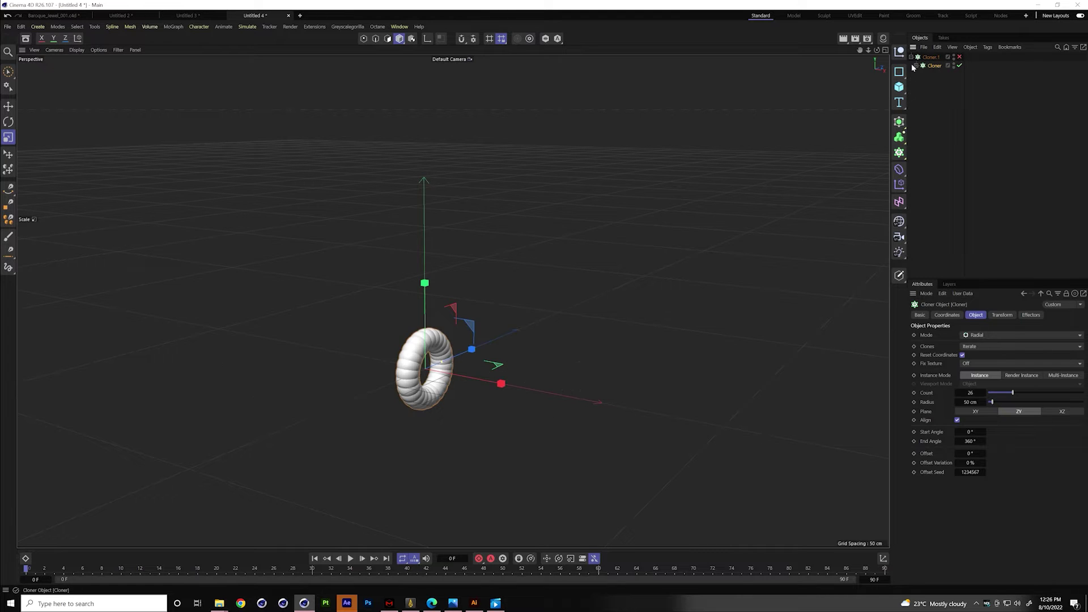
Expand the nested Cloner, reselect it, and raise its count to 34.
{"action": "left_click", "coordinate": [915, 66]}
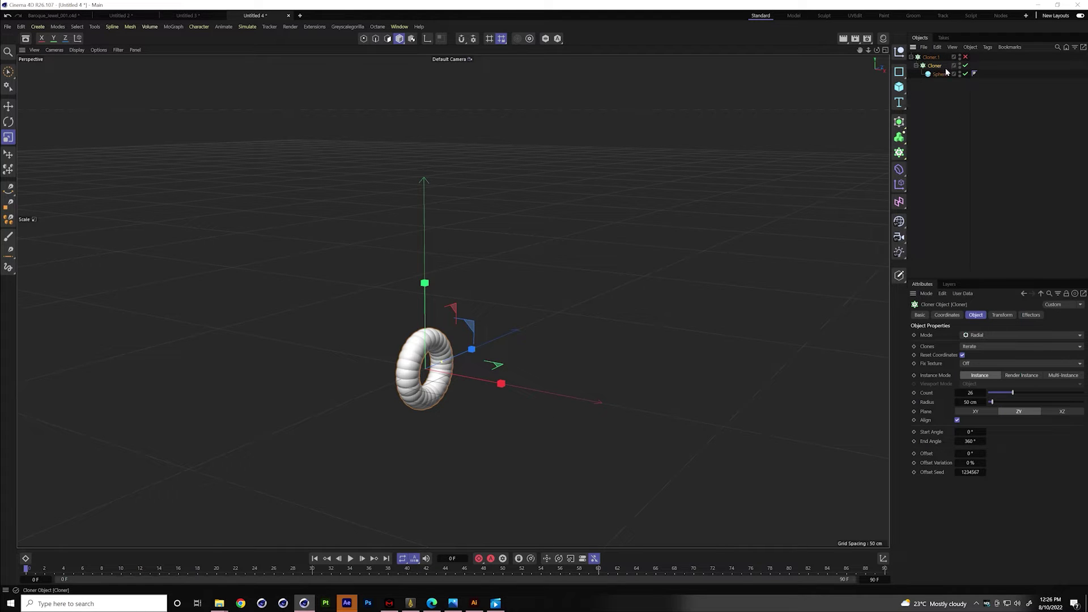
{"action": "left_click", "coordinate": [941, 74]}
{"action": "left_click", "coordinate": [937, 66]}
{"action": "mouse_move", "coordinate": [1013, 393]}
{"action": "left_mouse_down"}
{"action": "mouse_move", "coordinate": [992, 395]}
{"action": "mouse_move", "coordinate": [1020, 394]}
{"action": "left_mouse_up"}
Move the sphere Cloner out of Cloner.1 to the top level of the hierarchy.
{"action": "left_click", "coordinate": [917, 66]}
{"action": "left_click_drag", "start_coordinate": [932, 66], "coordinate": [927, 81]}
{"action": "left_click", "coordinate": [911, 65]}
Set the radial sphere Cloner's count to 43 and its radius to 281 cm on the ZY plane.
{"action": "left_click", "coordinate": [935, 74]}
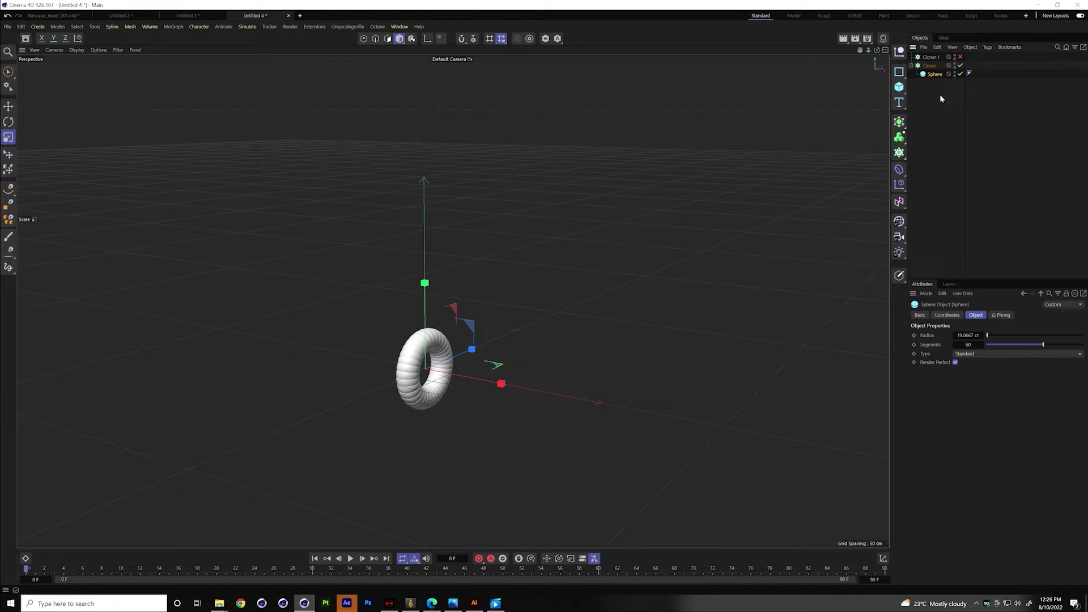
{"action": "left_click", "coordinate": [930, 65]}
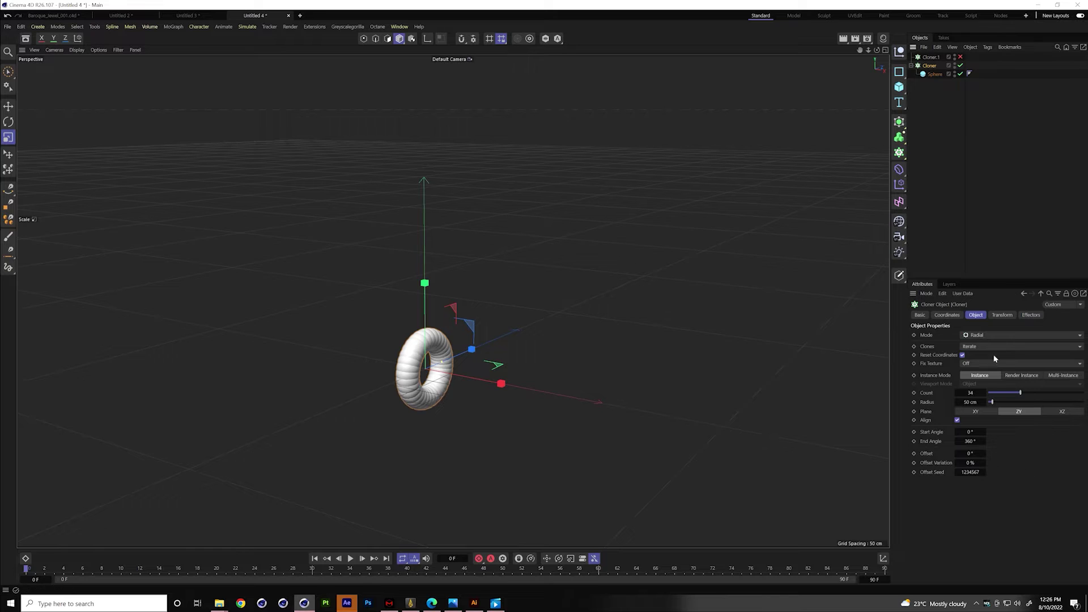
{"action": "left_click_drag", "start_coordinate": [965, 395], "coordinate": [970, 392]}
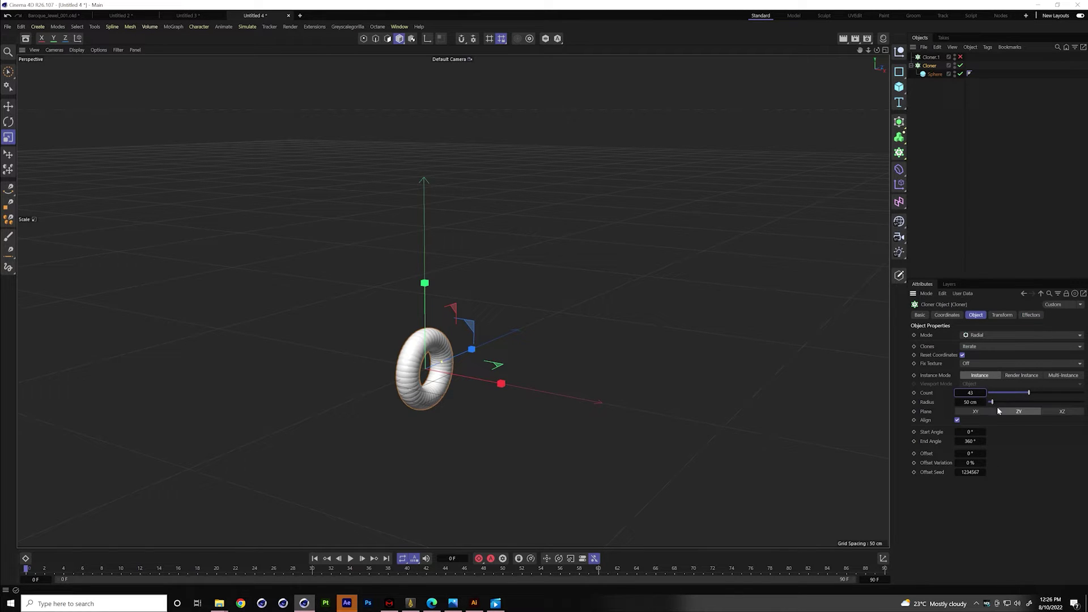
{"action": "left_click", "coordinate": [1055, 414]}
{"action": "left_click", "coordinate": [1027, 412]}
{"action": "left_click_drag", "start_coordinate": [992, 401], "coordinate": [1014, 402]}
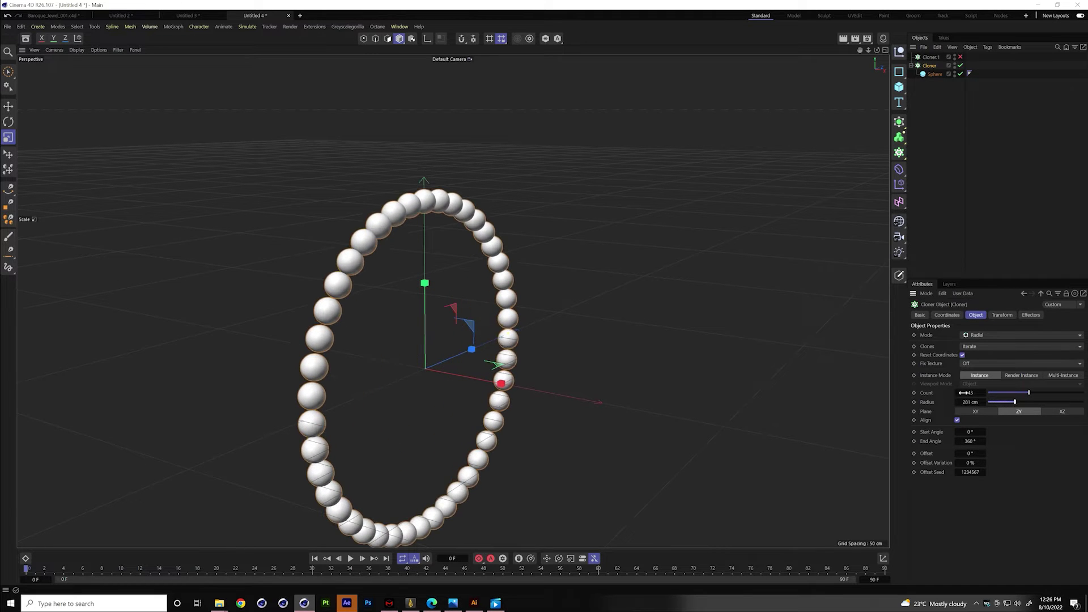
Examine the ring of balls and its Cloner hierarchy, toggling the Cloner to compare it with the single sphere.
{"action": "left_click_drag", "start_coordinate": [723, 265], "coordinate": [884, 323], "text": "alt"}
{"action": "left_click", "coordinate": [969, 335]}
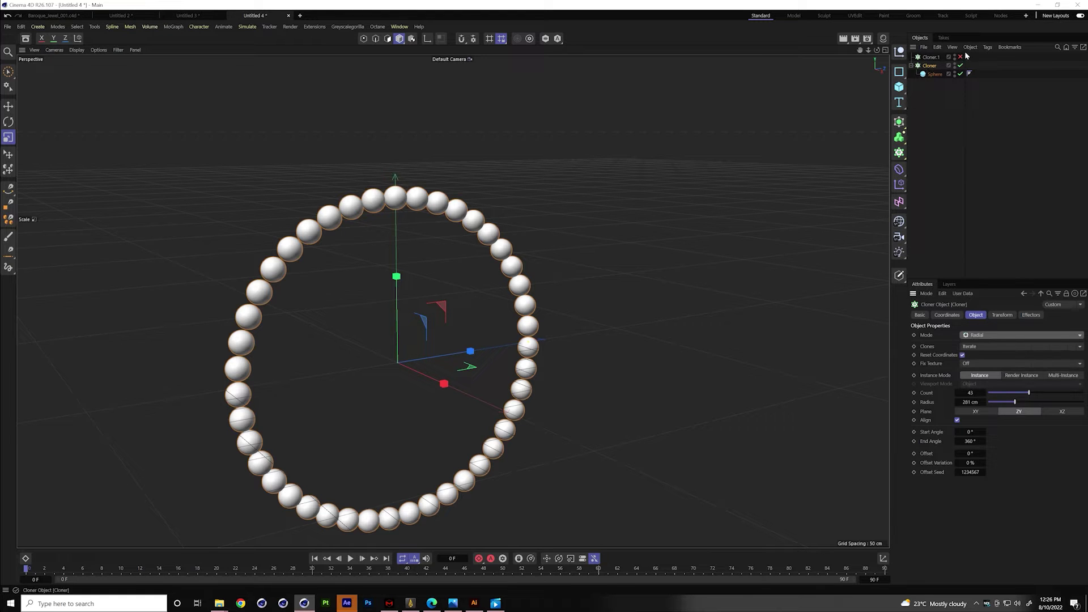
{"action": "left_click", "coordinate": [910, 68]}
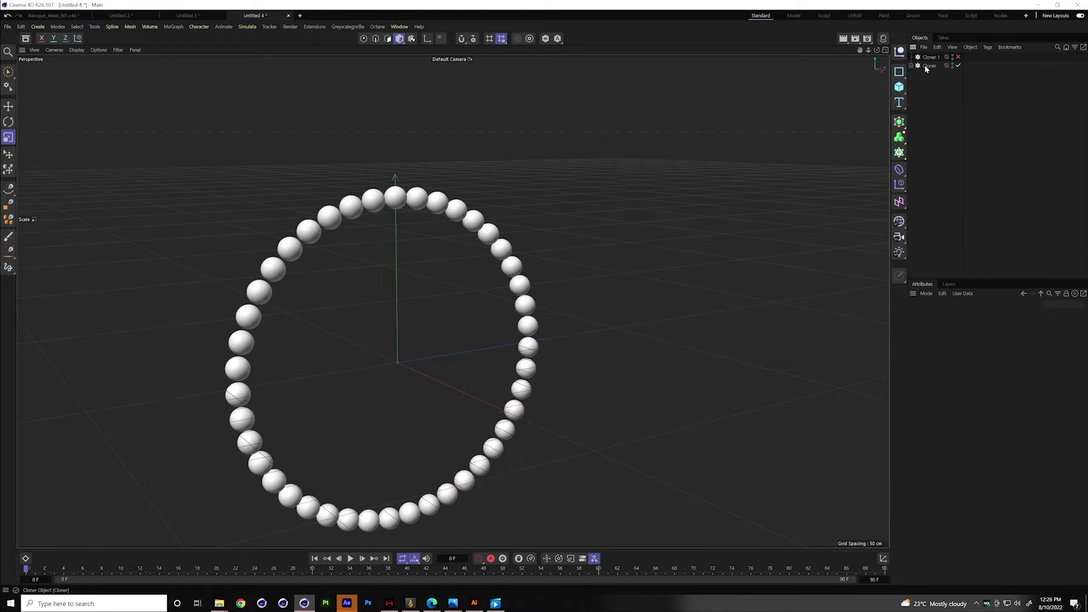
{"action": "left_click", "coordinate": [960, 66]}
{"action": "left_click", "coordinate": [928, 74]}
{"action": "mouse_move", "coordinate": [924, 73]}
{"action": "left_mouse_down"}
{"action": "mouse_move", "coordinate": [928, 80]}
{"action": "mouse_move", "coordinate": [929, 66]}
{"action": "left_mouse_up"}
{"action": "left_click", "coordinate": [959, 65]}
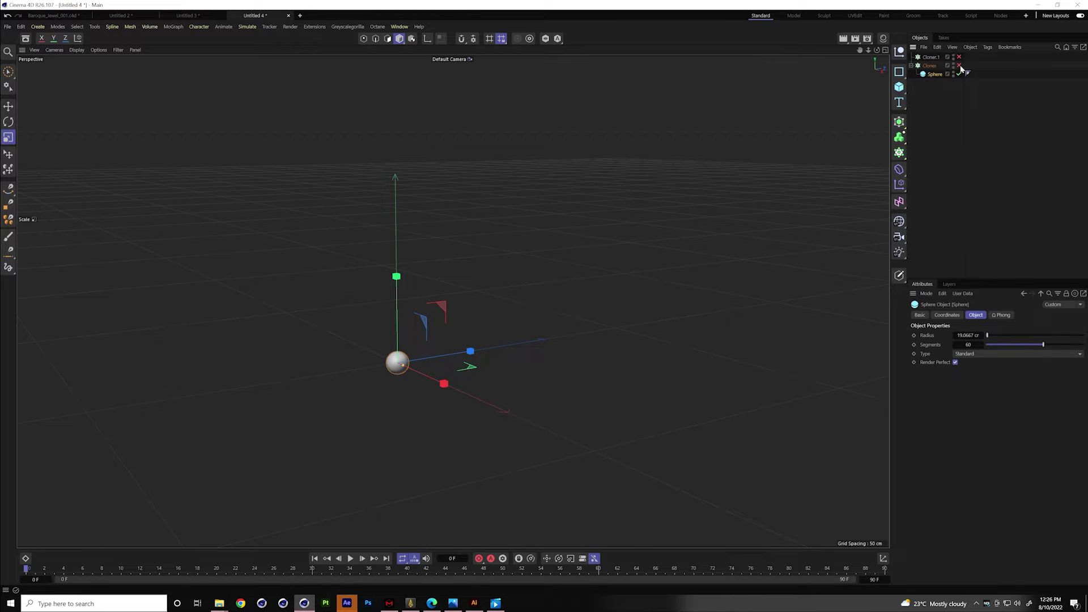
Increase the sphere Cloner's ring radius to 400 cm.
{"action": "scroll", "coordinate": [703, 309], "scroll_direction": "down", "scroll_amount": 2}
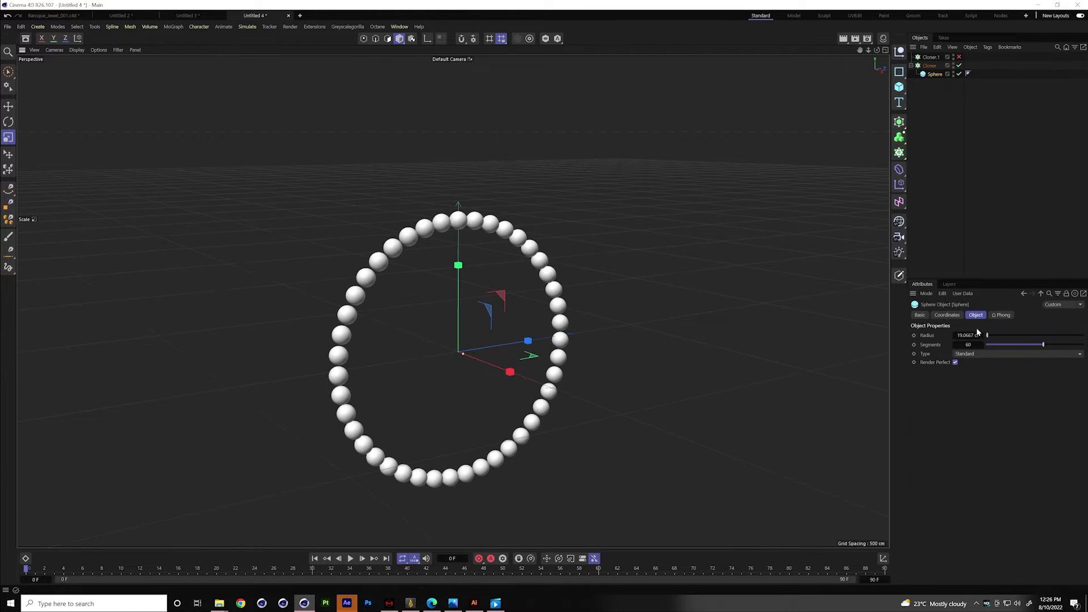
{"action": "left_click", "coordinate": [929, 65]}
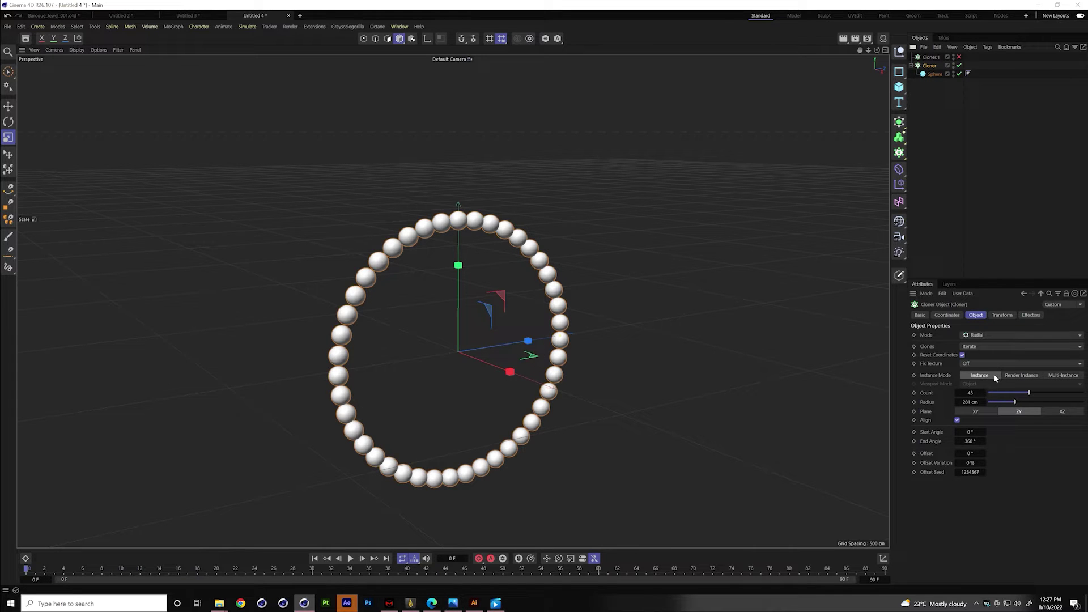
{"action": "left_click_drag", "start_coordinate": [1005, 405], "coordinate": [1027, 405]}
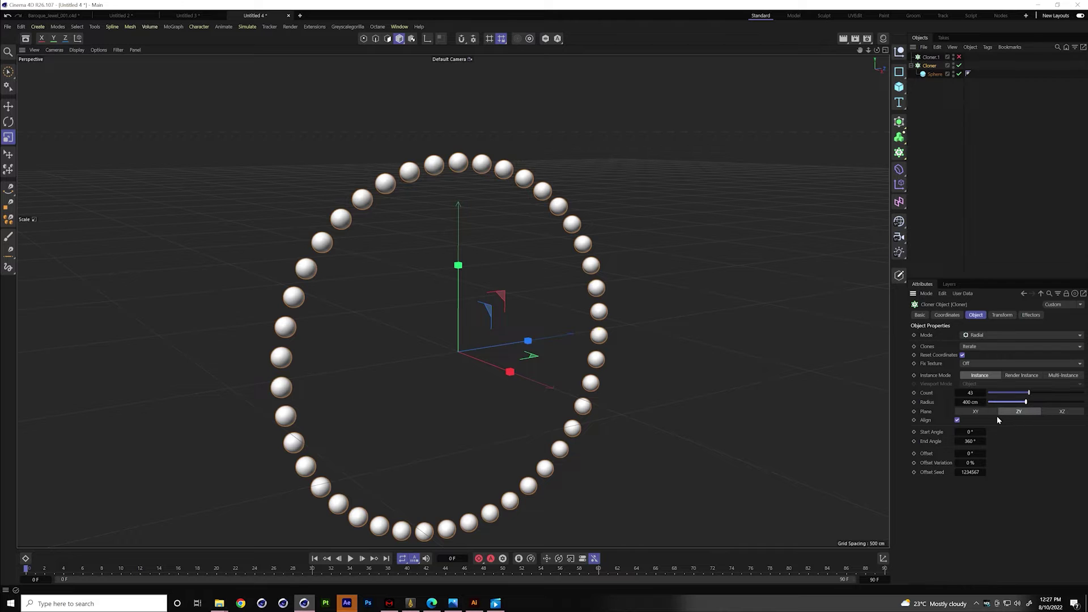
Change the sphere Cloner back to Linear mode.
{"action": "left_click", "coordinate": [994, 339]}
{"action": "left_click", "coordinate": [976, 348]}
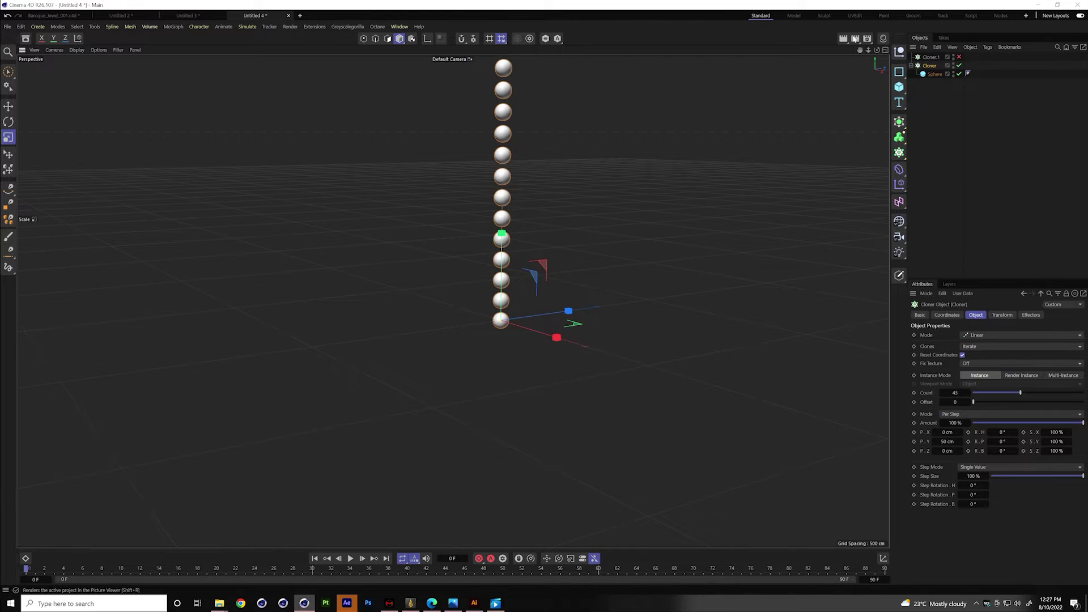
{"action": "mouse_move", "coordinate": [859, 50]}
{"action": "left_mouse_down"}
{"action": "mouse_move", "coordinate": [452, 301]}
{"action": "mouse_move", "coordinate": [454, 323]}
{"action": "left_mouse_up"}
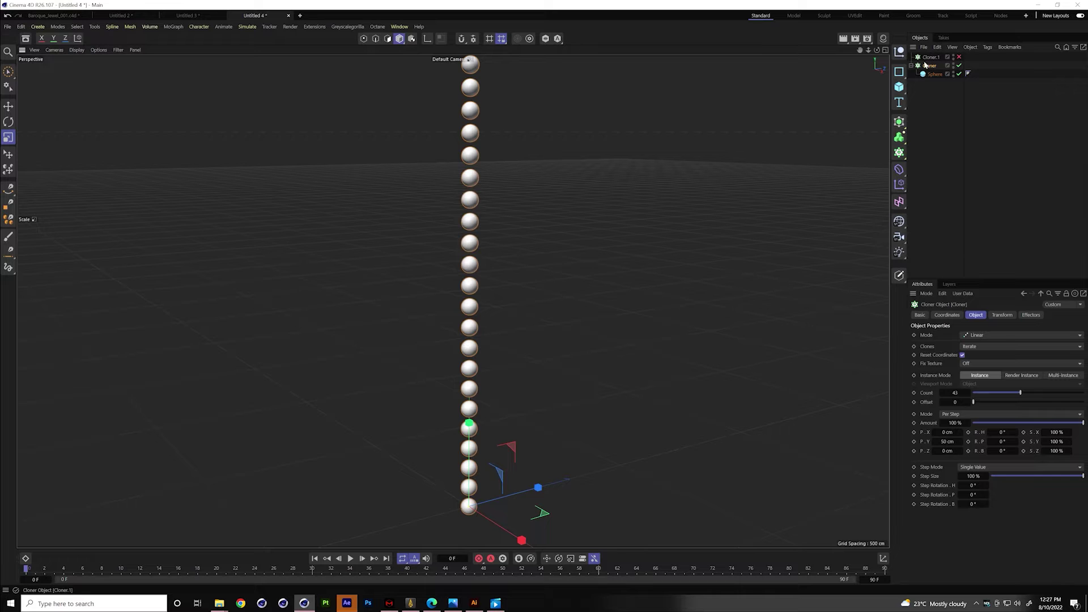
Nest the sphere Cloner under the re-enabled Cloner.1 and set its mode to Radial.
{"action": "left_click", "coordinate": [912, 66]}
{"action": "left_click_drag", "start_coordinate": [929, 66], "coordinate": [929, 57]}
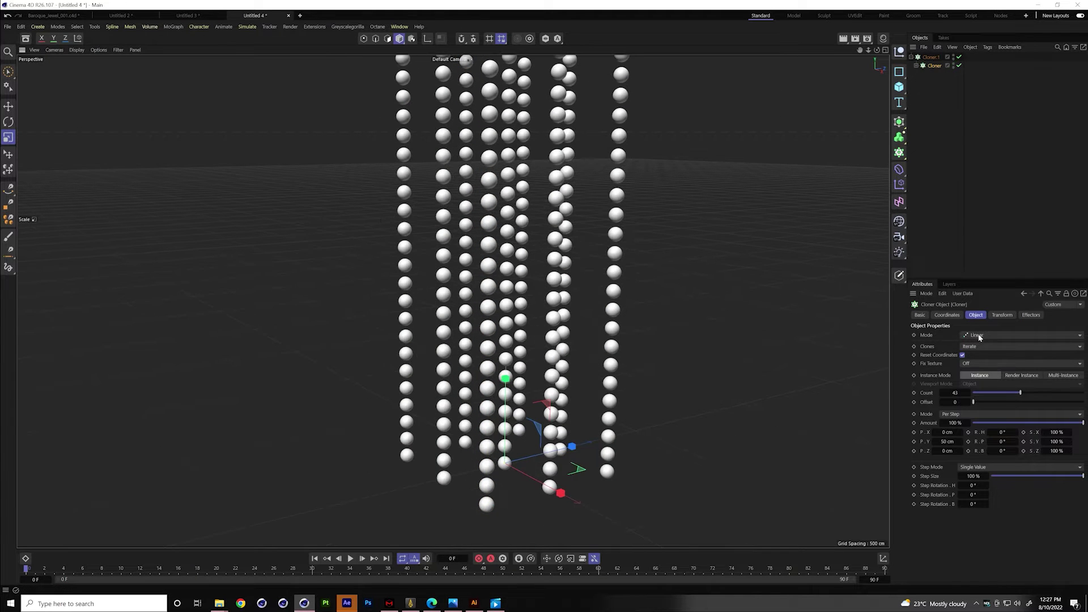
{"action": "left_click", "coordinate": [978, 337]}
{"action": "left_click", "coordinate": [993, 366]}
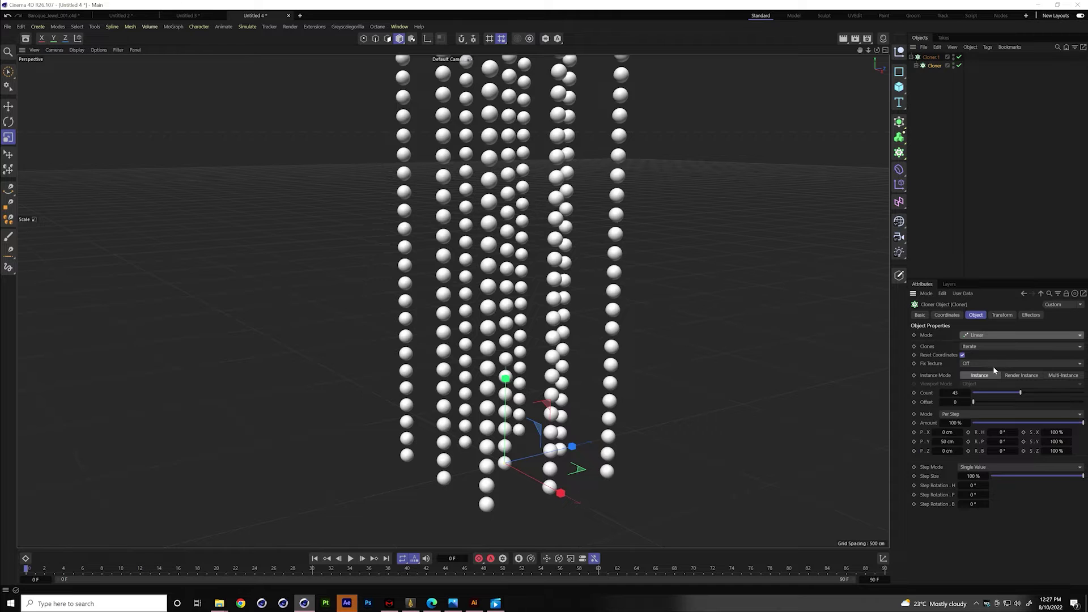
Reduce the nested Cloner's count to 14, try the XZ and XY planes, and settle on the ZY plane.
{"action": "mouse_move", "coordinate": [859, 50]}
{"action": "left_mouse_down"}
{"action": "mouse_move", "coordinate": [842, 29]}
{"action": "mouse_move", "coordinate": [858, 55]}
{"action": "left_mouse_up"}
{"action": "left_click_drag", "start_coordinate": [1022, 389], "coordinate": [1005, 394]}
{"action": "left_click", "coordinate": [1062, 412]}
{"action": "left_click", "coordinate": [1019, 411]}
{"action": "left_click", "coordinate": [981, 412]}
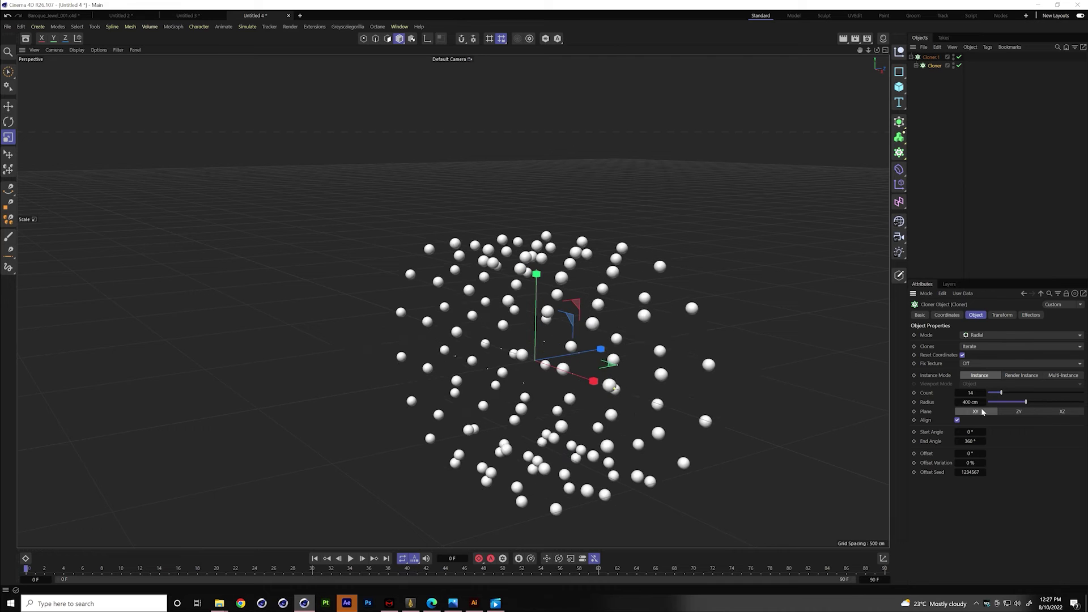
{"action": "left_click", "coordinate": [1023, 415]}
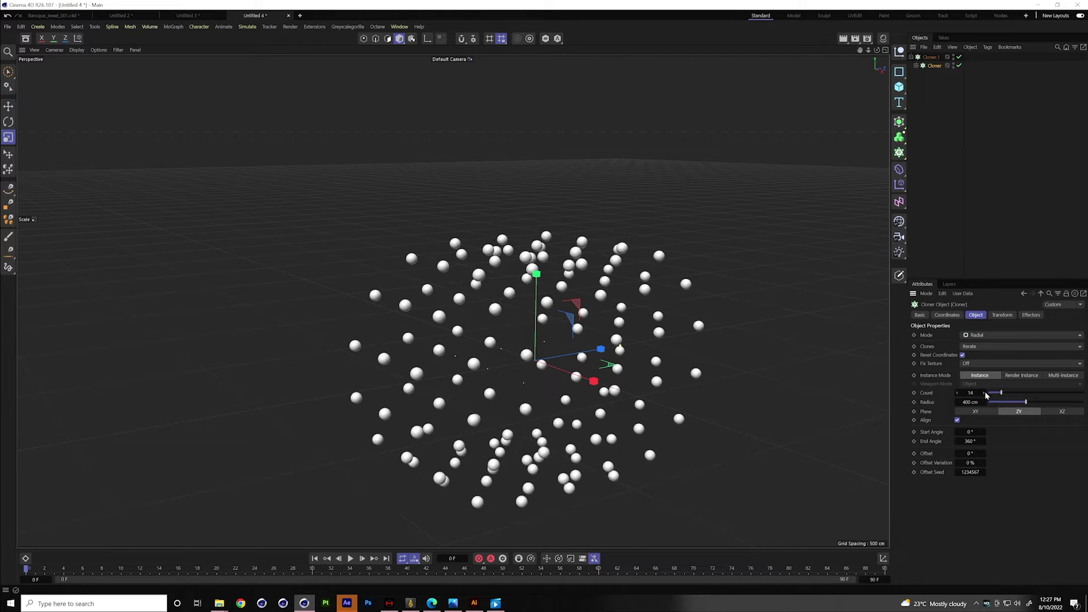
Increase the nested Cloner's count to 26.
{"action": "left_click_drag", "start_coordinate": [966, 393], "coordinate": [970, 393]}
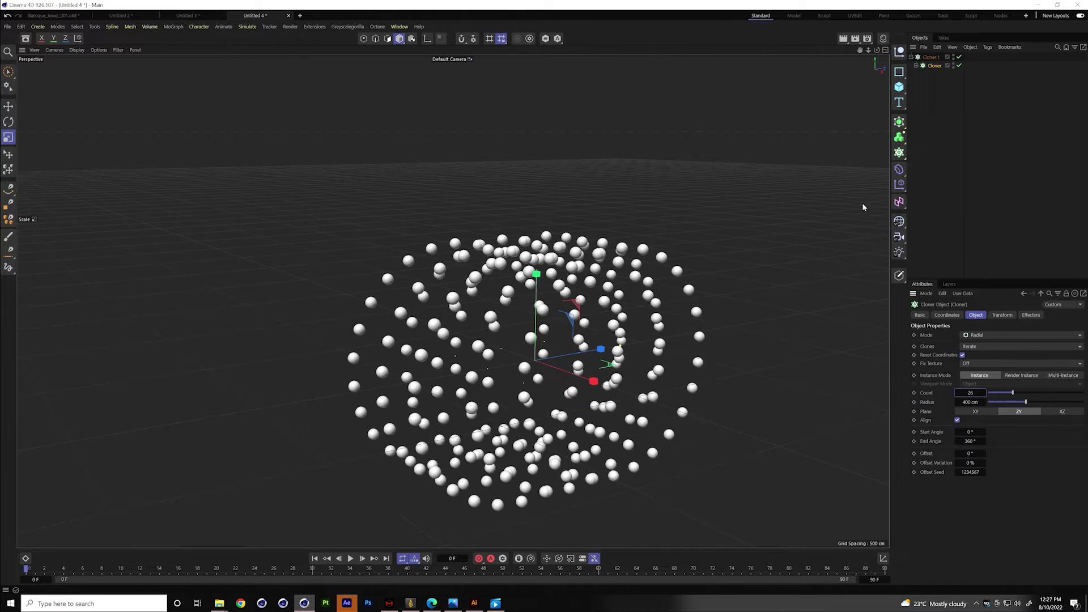
Copy the Gold Balls Cloner from Baroque_Jewel_001.c4d into the Untitled 4 scene and disable Cloner.1 there.
{"action": "left_click", "coordinate": [43, 13]}
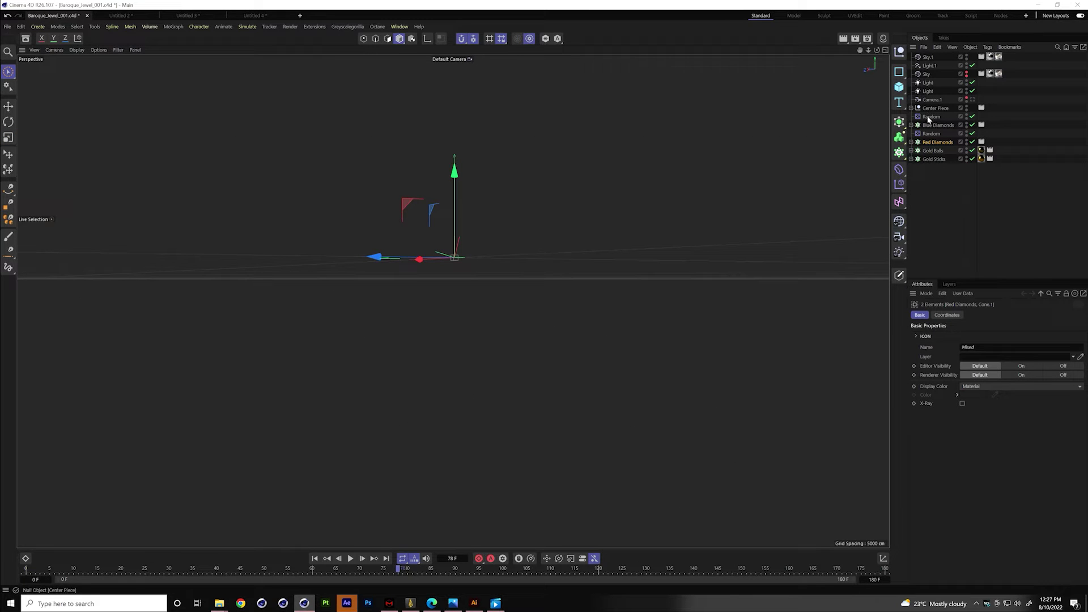
{"action": "left_click", "coordinate": [929, 151]}
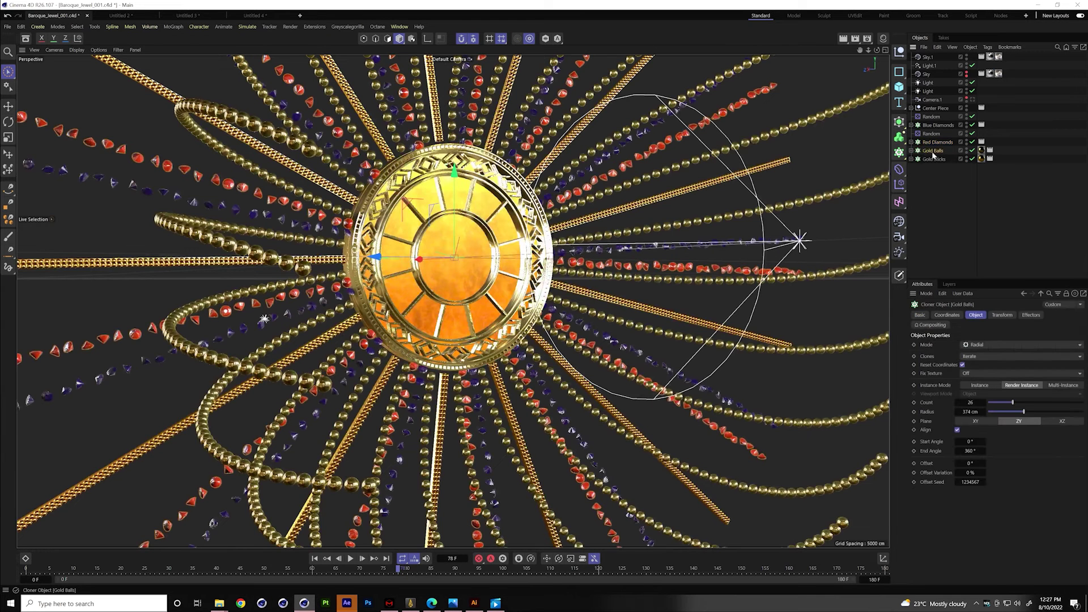
{"action": "left_click", "coordinate": [912, 150]}
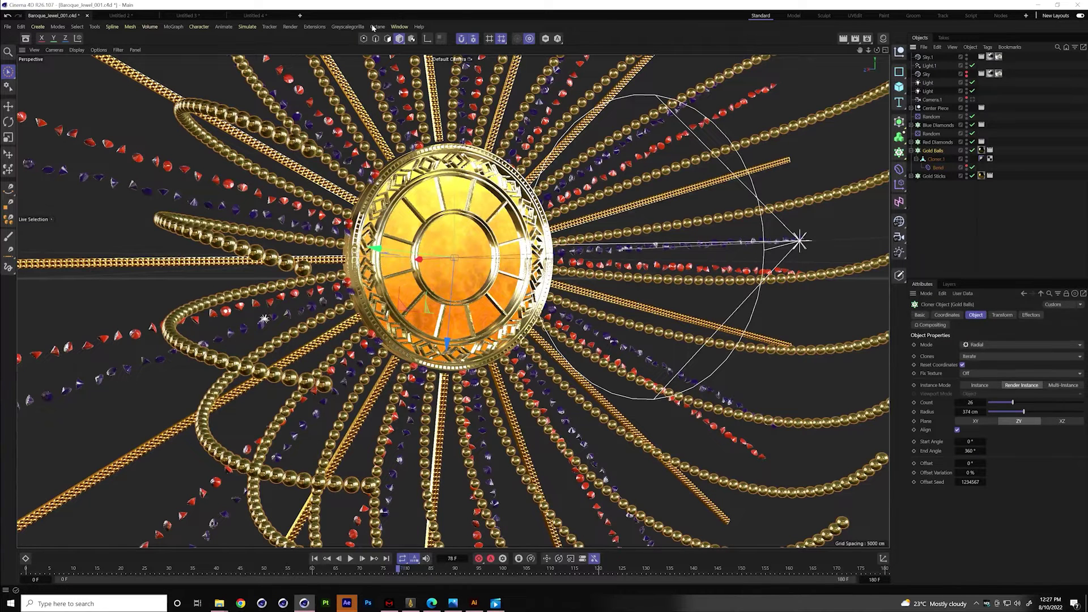
{"action": "left_click", "coordinate": [189, 16]}
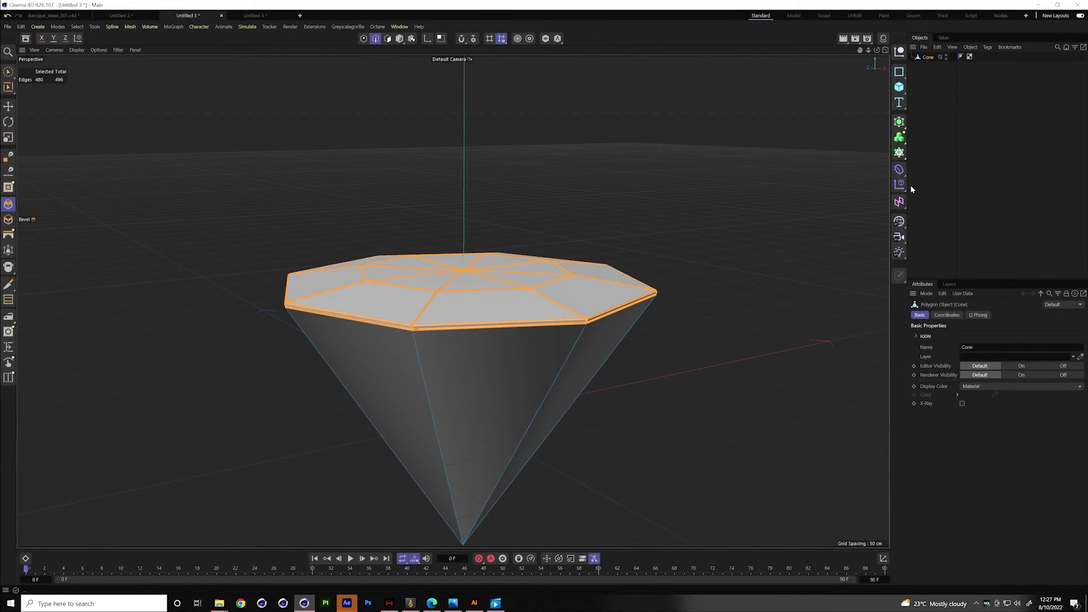
{"action": "left_click", "coordinate": [255, 15]}
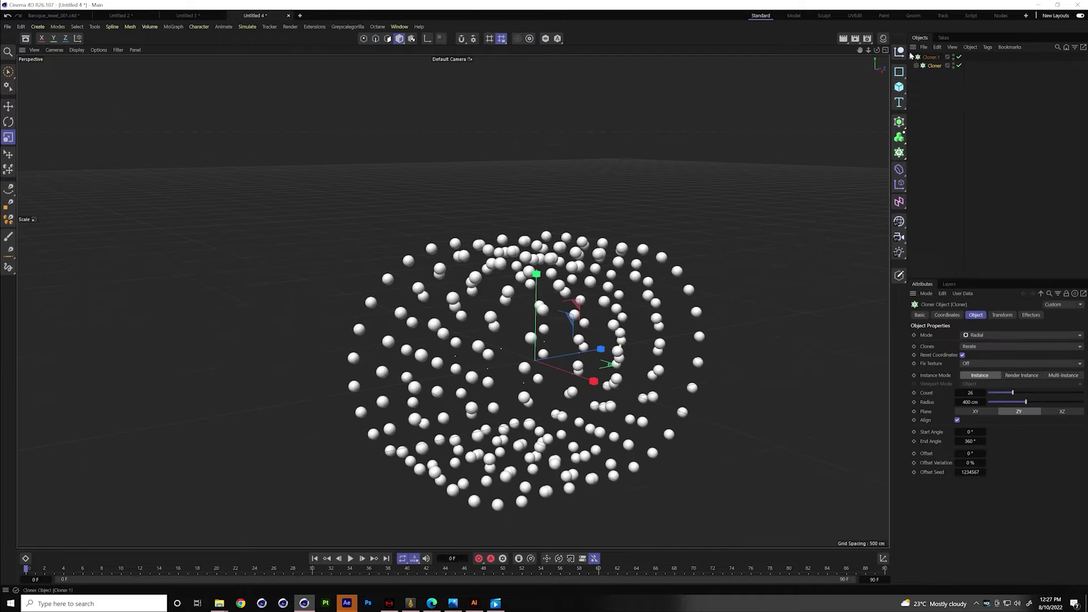
{"action": "left_click", "coordinate": [909, 60]}
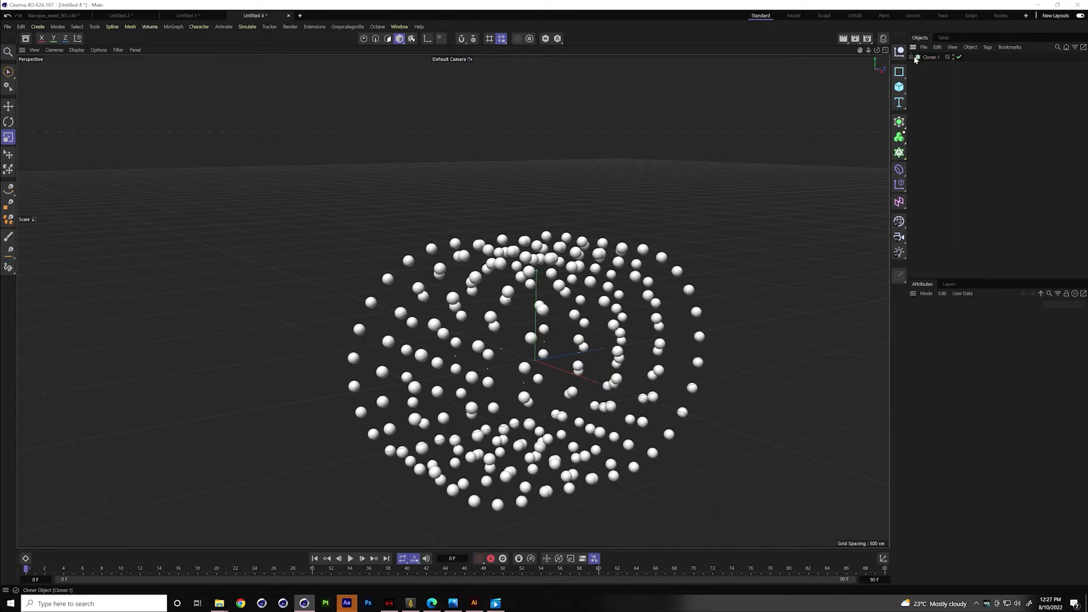
{"action": "left_click", "coordinate": [960, 58]}
{"action": "key", "text": "ctrl+v"}
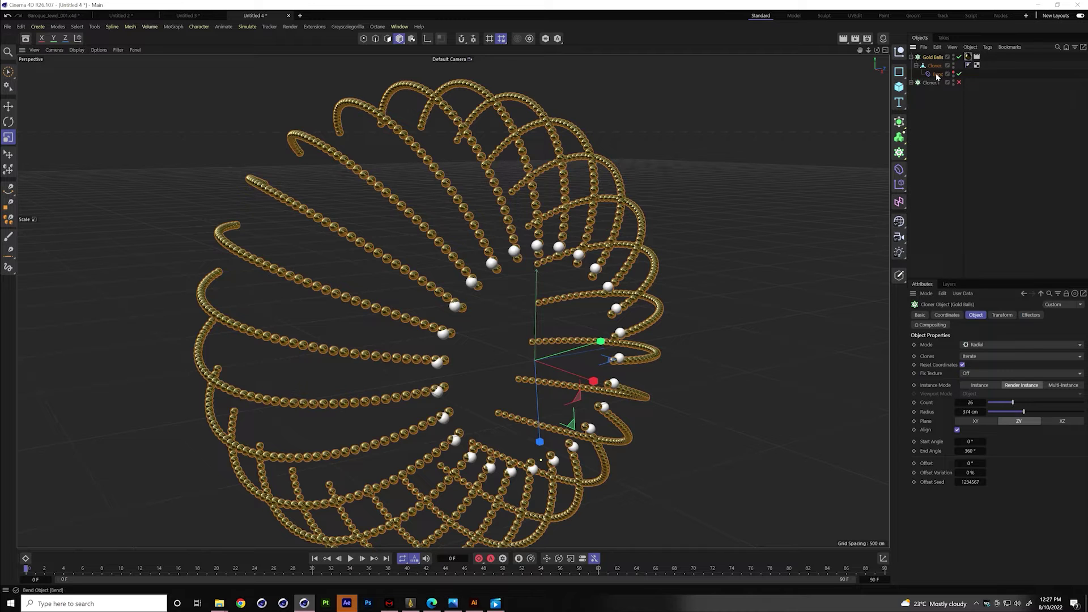
Delete the Bend deformer from the pasted Gold Balls hierarchy and disable the sphere Cloner nested in the disabled Cloner.1.
{"action": "mouse_move", "coordinate": [934, 77]}
{"action": "left_mouse_down"}
{"action": "mouse_move", "coordinate": [935, 104]}
{"action": "mouse_move", "coordinate": [945, 87]}
{"action": "left_mouse_up"}
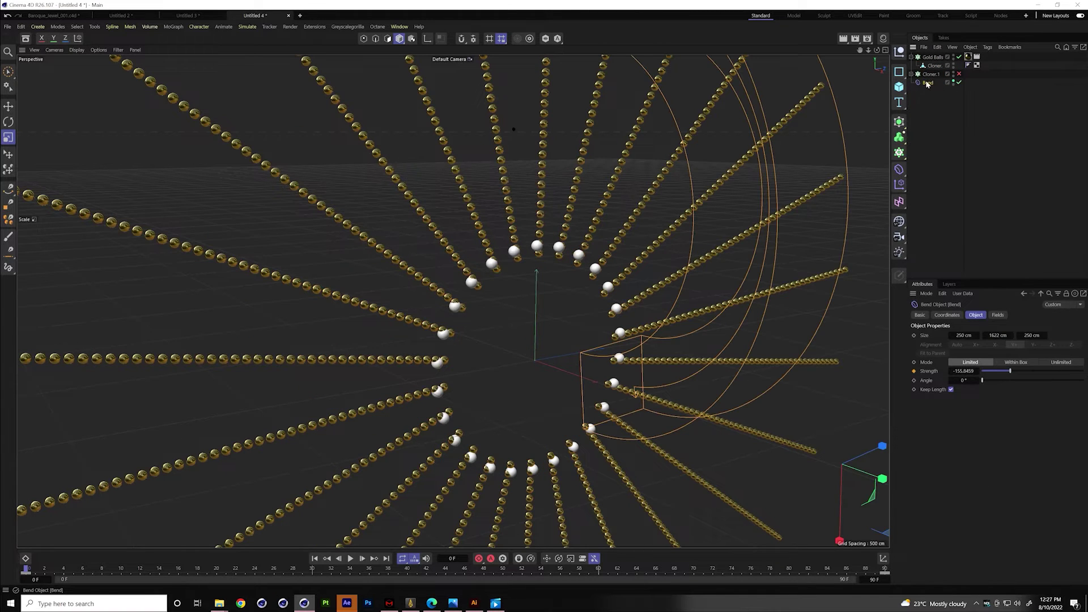
{"action": "key", "text": "Delete"}
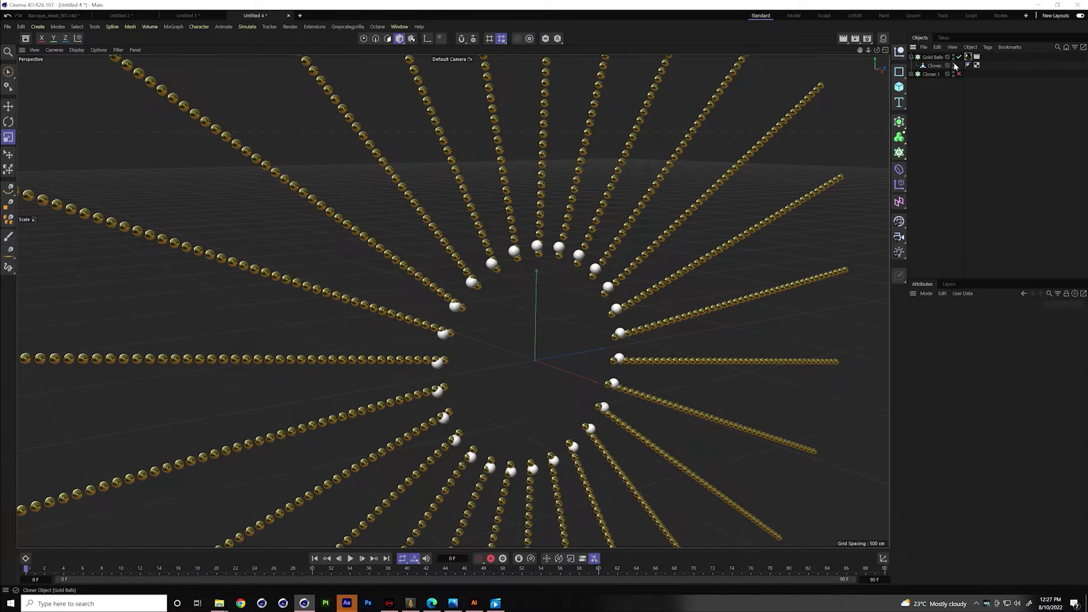
{"action": "left_click", "coordinate": [912, 74]}
{"action": "left_click", "coordinate": [958, 82]}
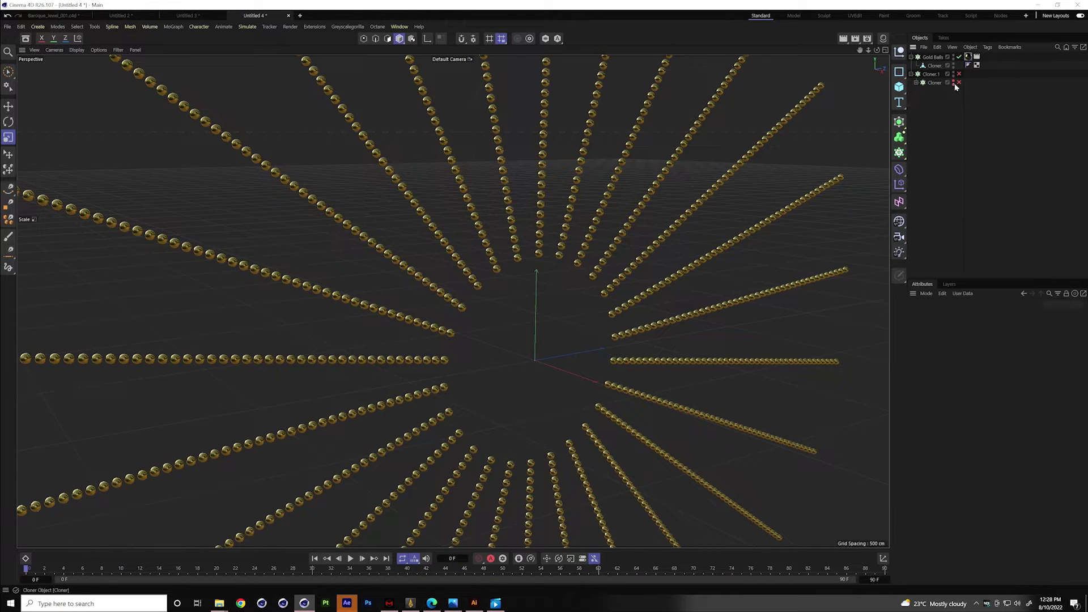
{"action": "left_click", "coordinate": [911, 75]}
{"action": "left_click", "coordinate": [934, 66]}
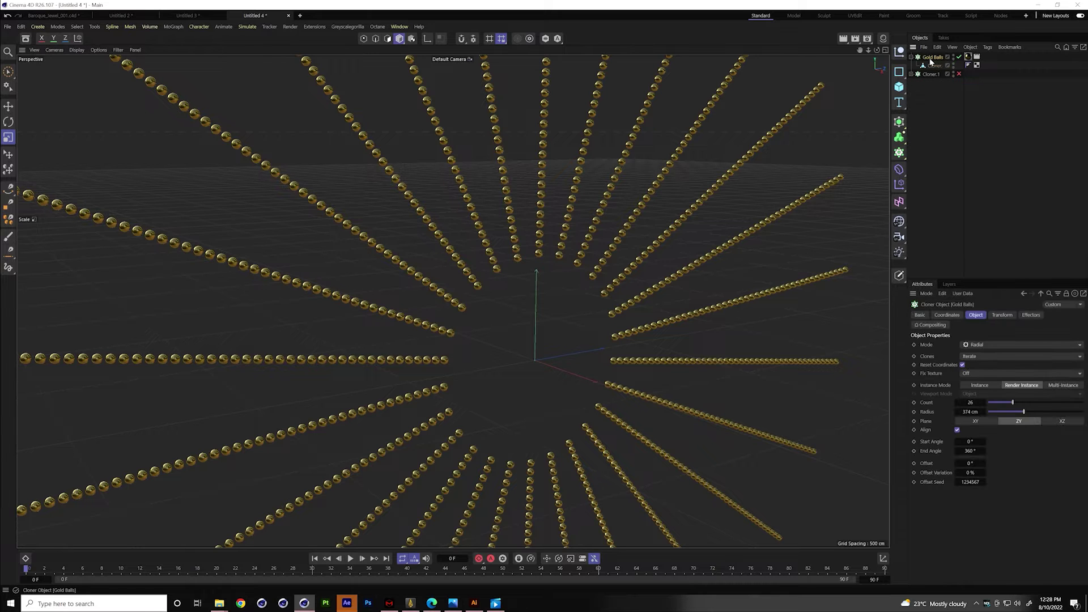
Add a new Bend deformer and make it a child of the polygon strand inside Gold Balls.
{"action": "scroll", "coordinate": [553, 235], "scroll_direction": "down", "scroll_amount": 5}
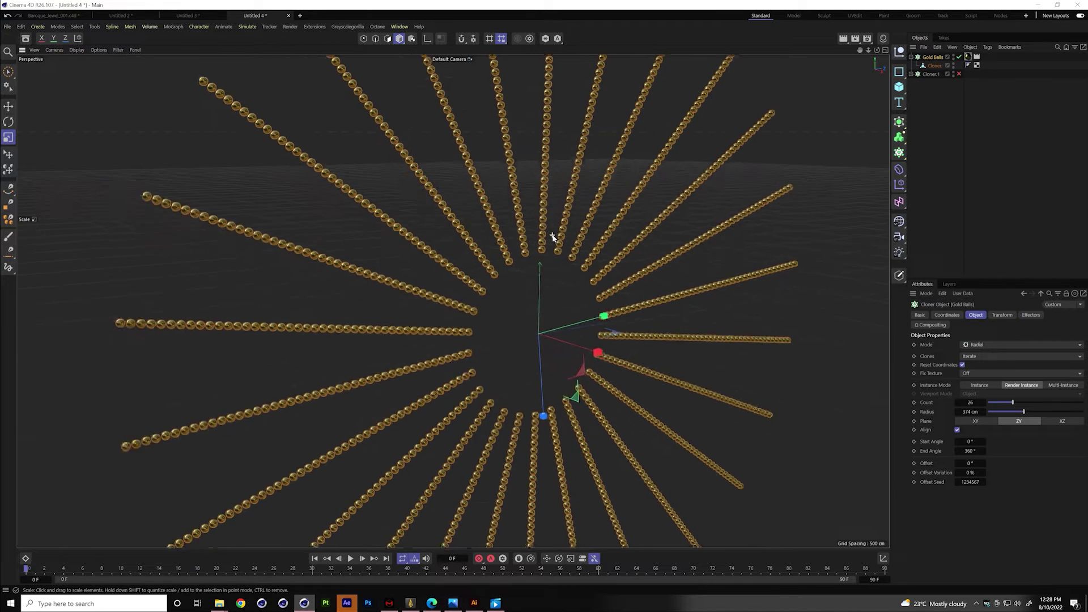
{"action": "mouse_move", "coordinate": [877, 52]}
{"action": "left_mouse_down"}
{"action": "mouse_move", "coordinate": [805, 56]}
{"action": "mouse_move", "coordinate": [875, 49]}
{"action": "left_mouse_up"}
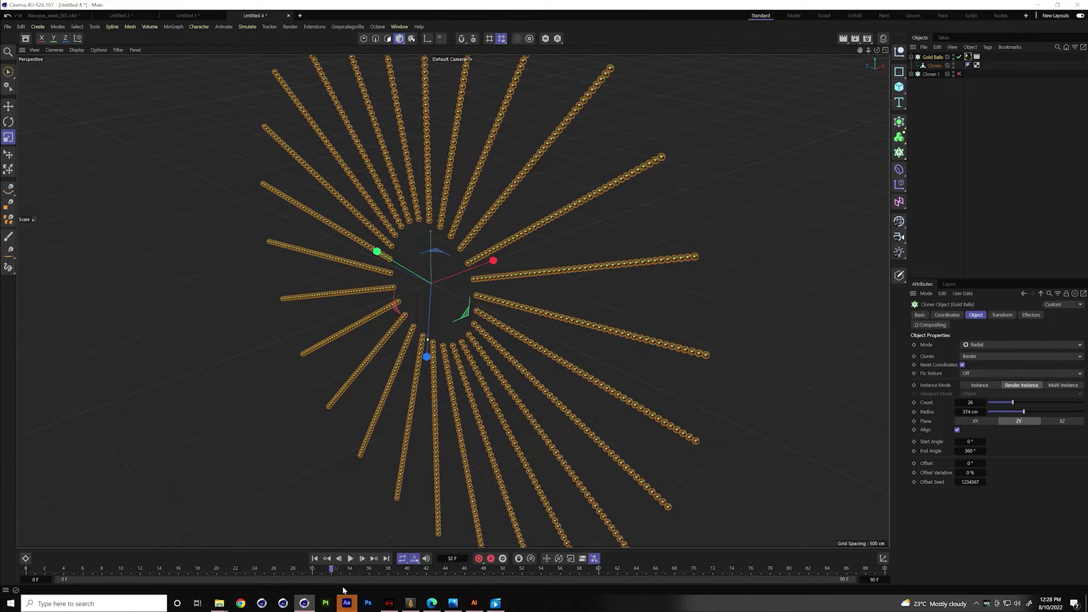
{"action": "left_click_drag", "start_coordinate": [198, 573], "coordinate": [44, 569]}
{"action": "left_click_drag", "start_coordinate": [45, 568], "coordinate": [26, 568]}
{"action": "left_click", "coordinate": [900, 171]}
{"action": "left_click", "coordinate": [930, 183]}
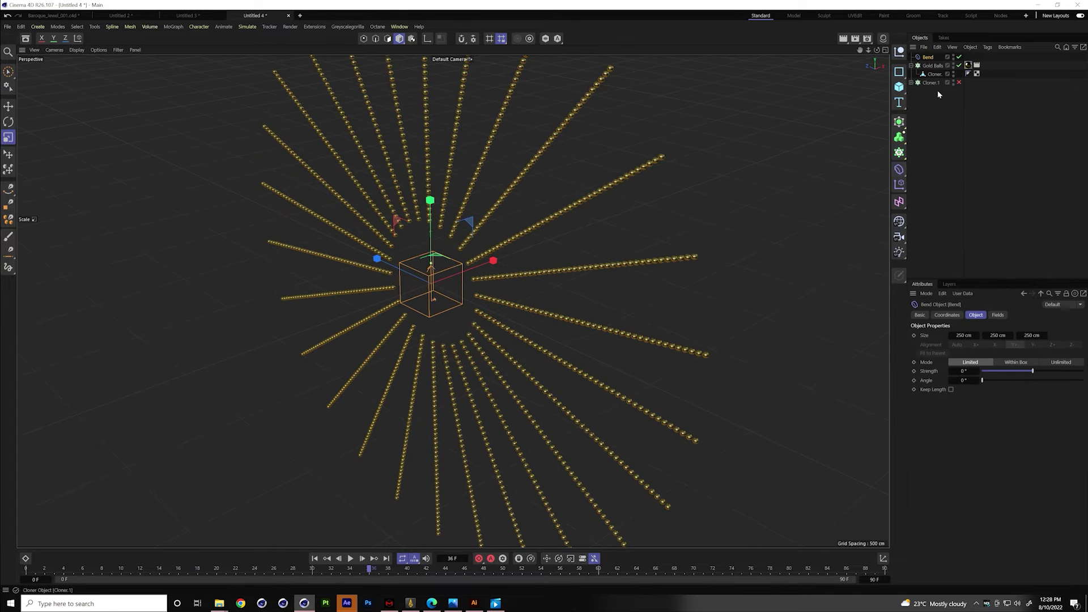
{"action": "left_click_drag", "start_coordinate": [928, 59], "coordinate": [935, 76]}
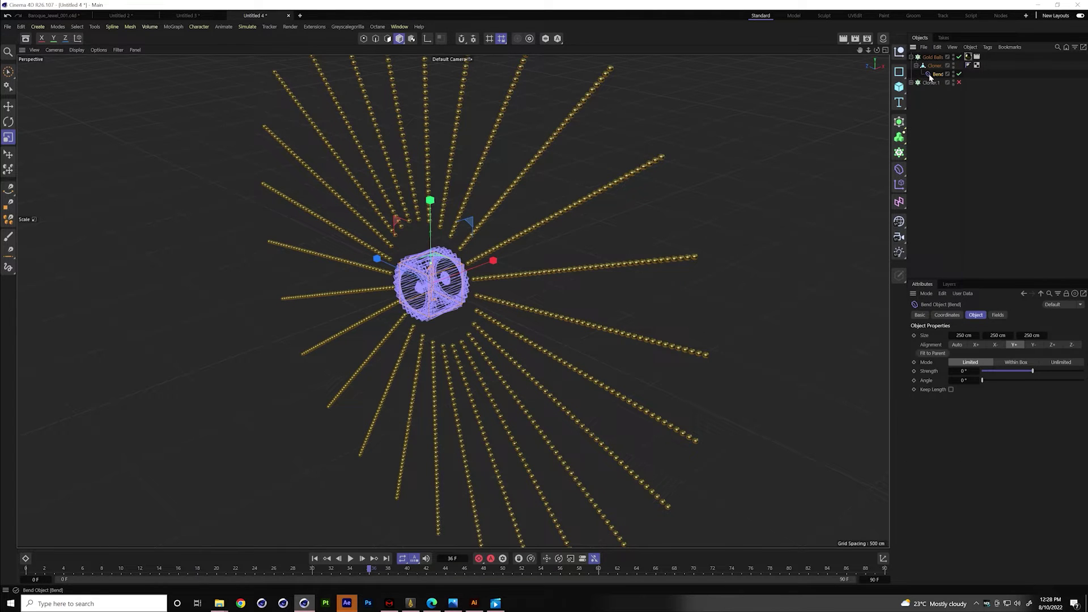
Disable the Gold Balls Cloner to isolate one strand, and fit the Bend deformer to its parent with Keep Length enabled.
{"action": "left_click", "coordinate": [958, 82]}
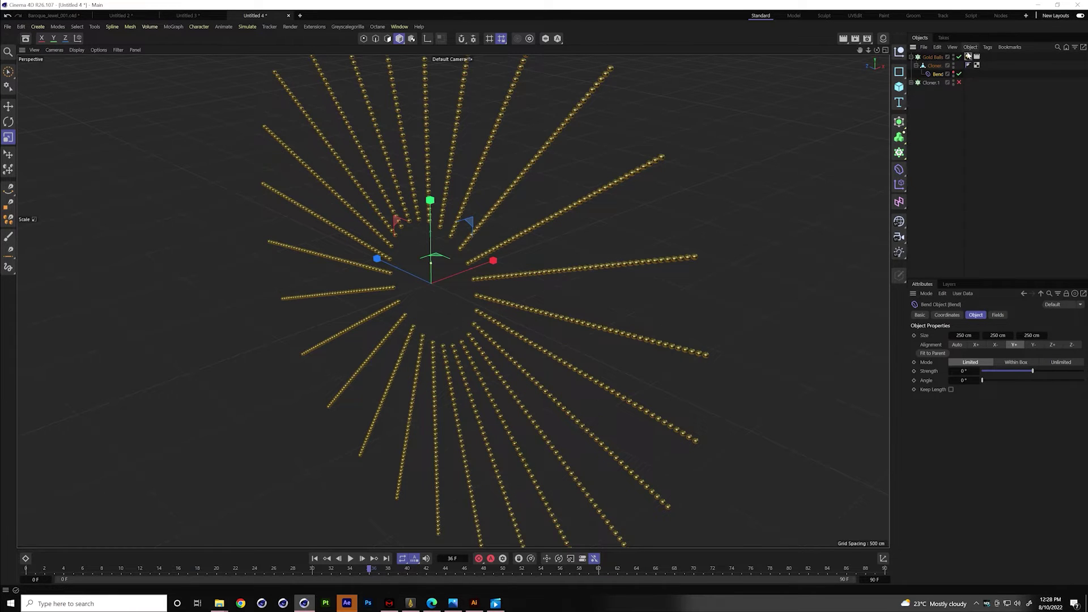
{"action": "left_click", "coordinate": [959, 56]}
{"action": "left_click", "coordinate": [935, 66]}
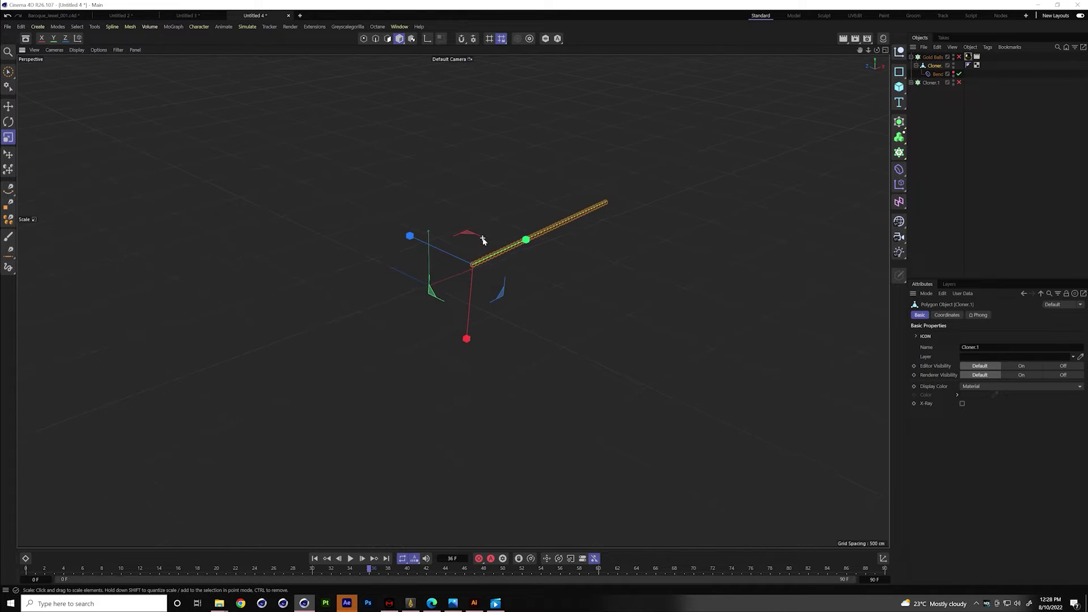
{"action": "left_click", "coordinate": [951, 74]}
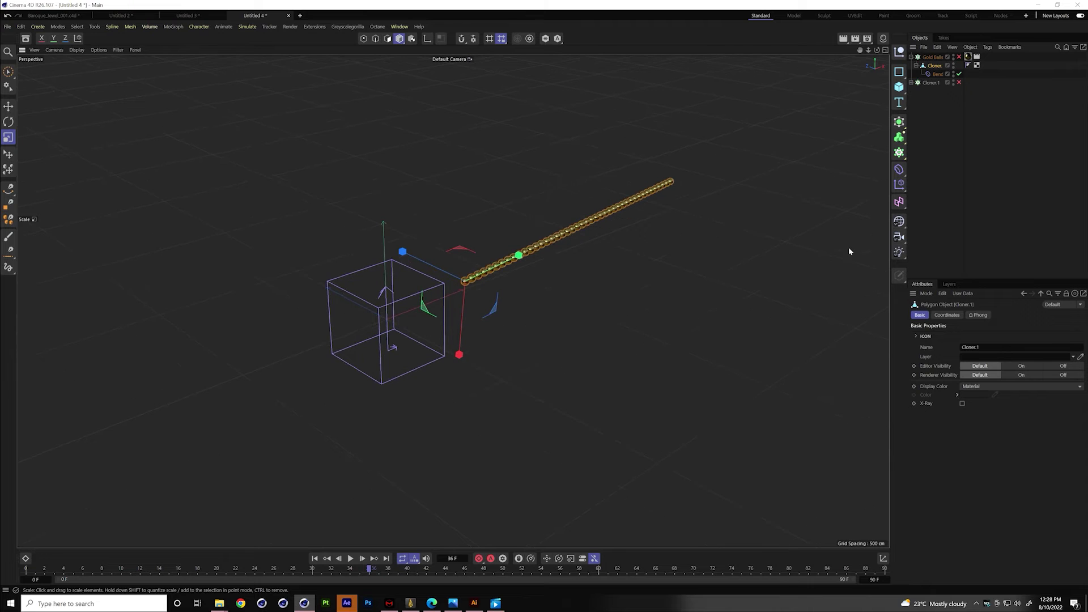
{"action": "left_click", "coordinate": [938, 75]}
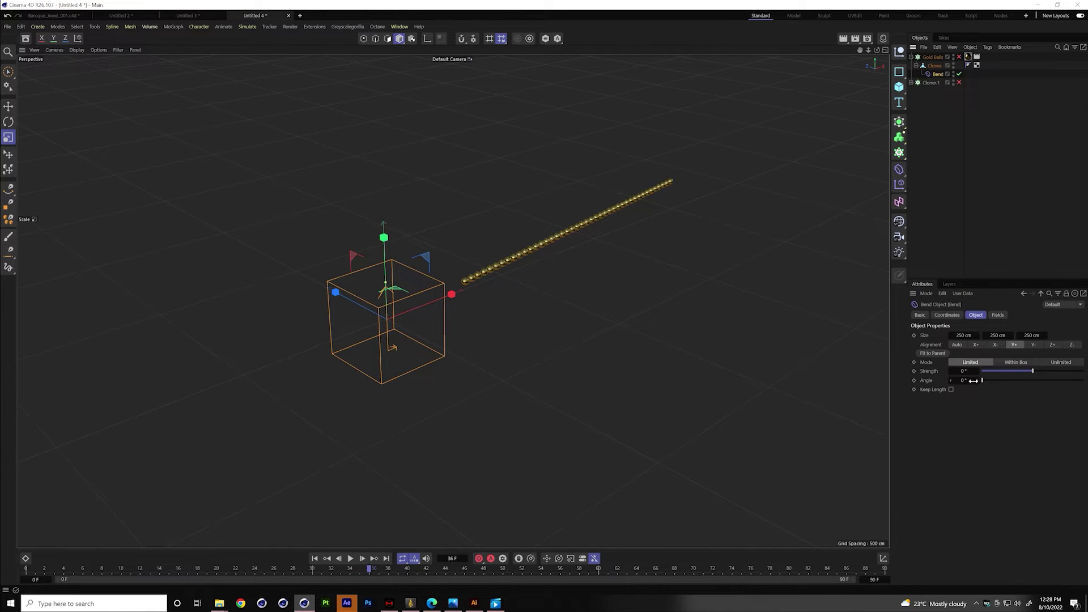
{"action": "left_click", "coordinate": [935, 355]}
{"action": "scroll", "coordinate": [679, 176], "scroll_direction": "up", "scroll_amount": 2}
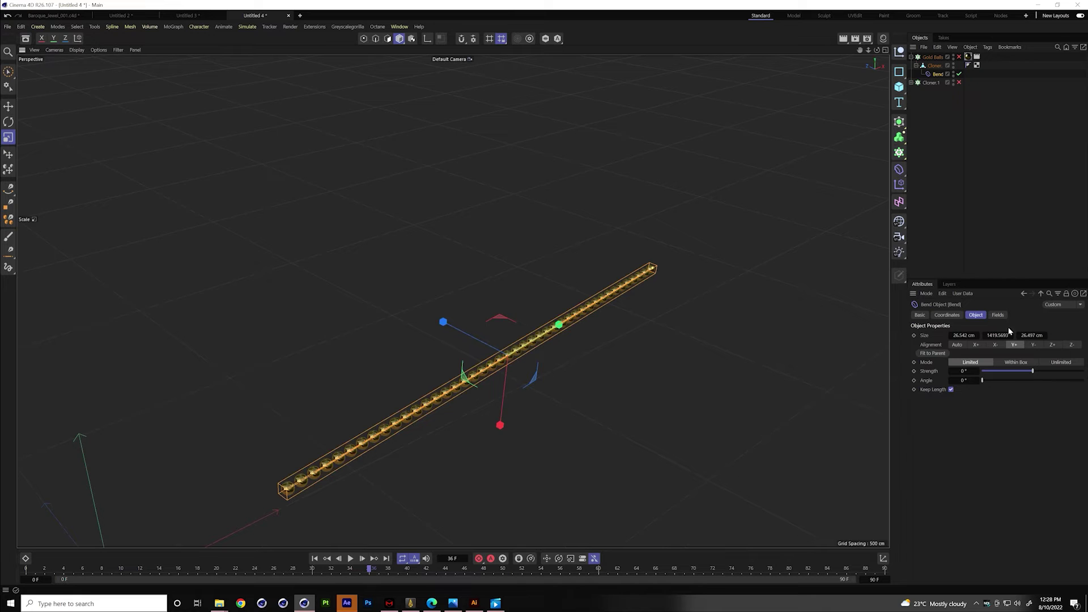
Try a Bend strength of -218° on the strand and reset it to 0°.
{"action": "left_click_drag", "start_coordinate": [1032, 376], "coordinate": [1001, 371]}
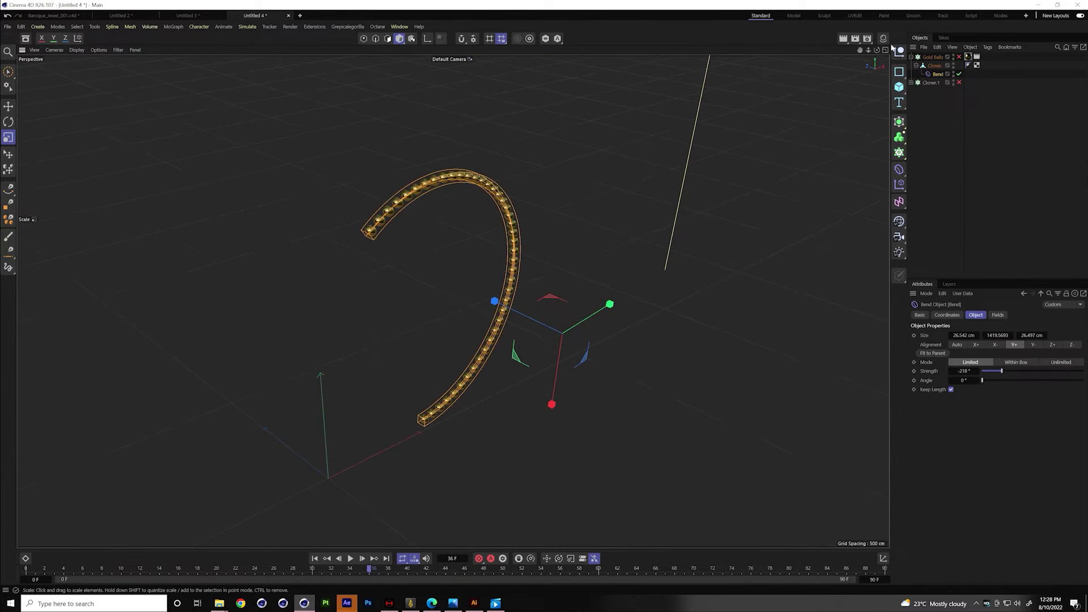
{"action": "mouse_move", "coordinate": [859, 50]}
{"action": "left_mouse_down"}
{"action": "mouse_move", "coordinate": [843, 83]}
{"action": "mouse_move", "coordinate": [866, 52]}
{"action": "left_mouse_up"}
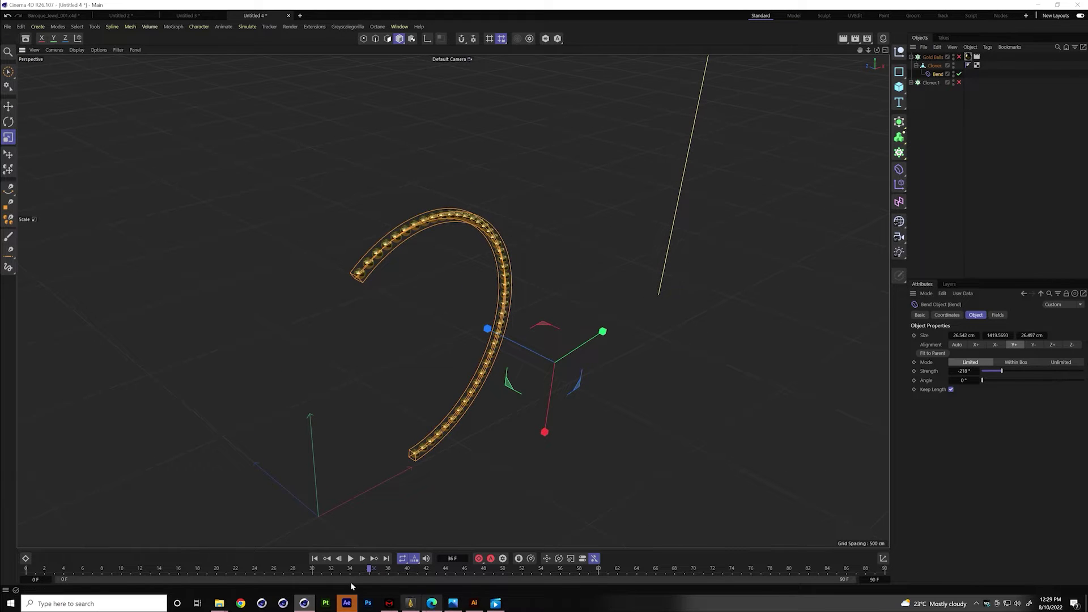
{"action": "left_click", "coordinate": [315, 558]}
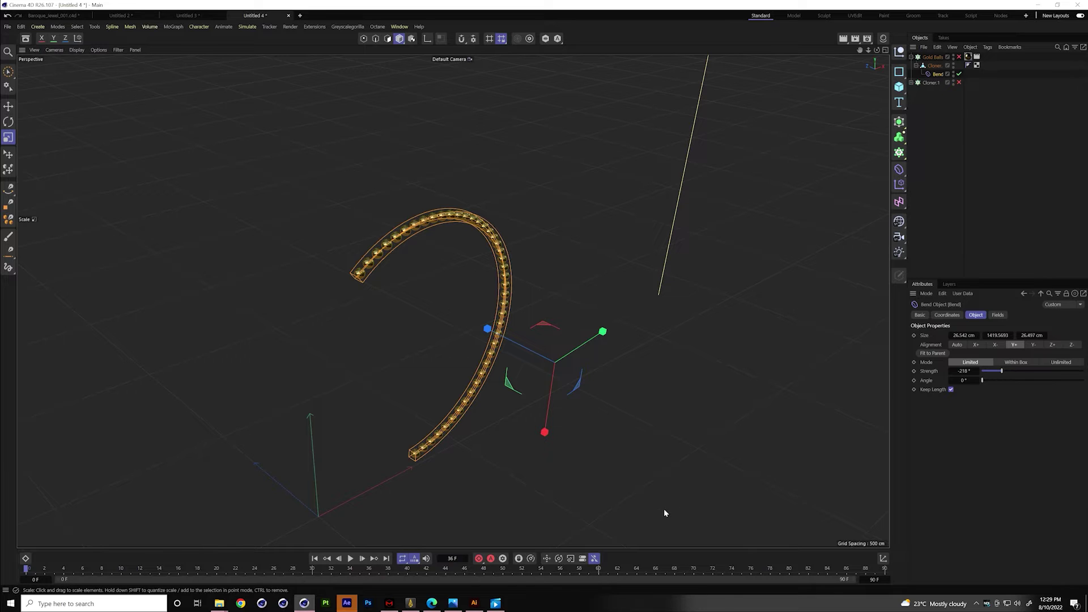
{"action": "right_click", "coordinate": [962, 369]}
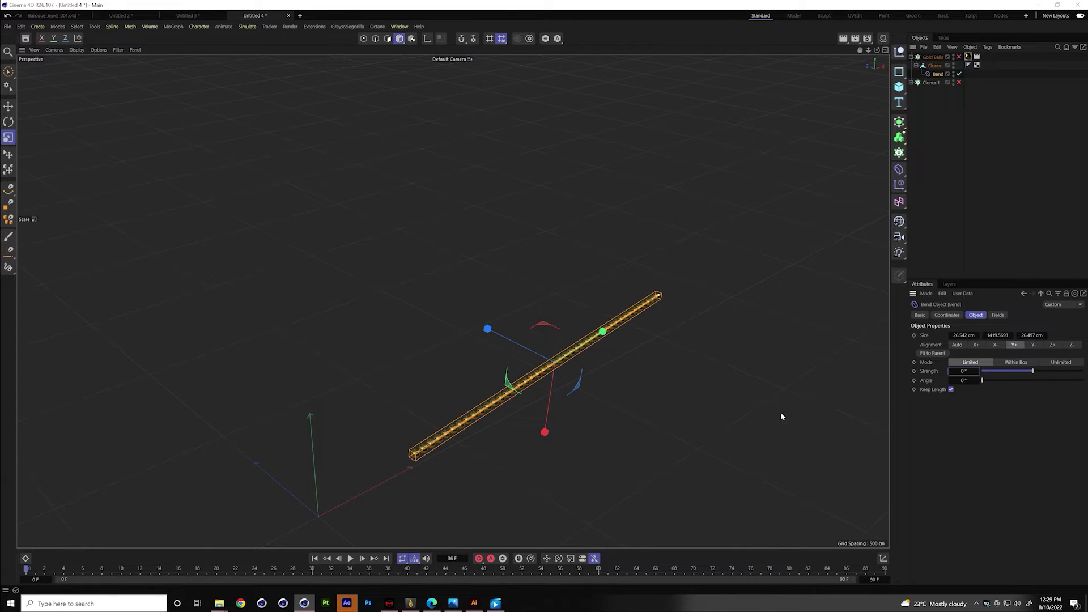
Try to keyframe the Bend strength from 0° at frame 0 to -251° at frame 30, and preview the playback.
{"action": "left_click", "coordinate": [27, 569]}
{"action": "left_click_drag", "start_coordinate": [256, 592], "coordinate": [313, 586]}
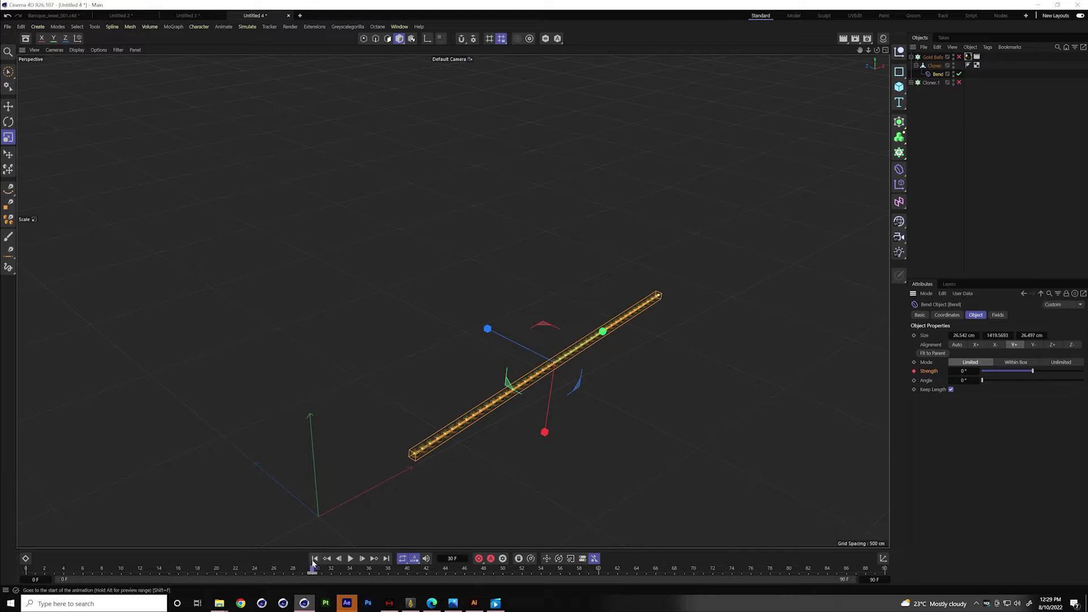
{"action": "left_click_drag", "start_coordinate": [1034, 370], "coordinate": [998, 373]}
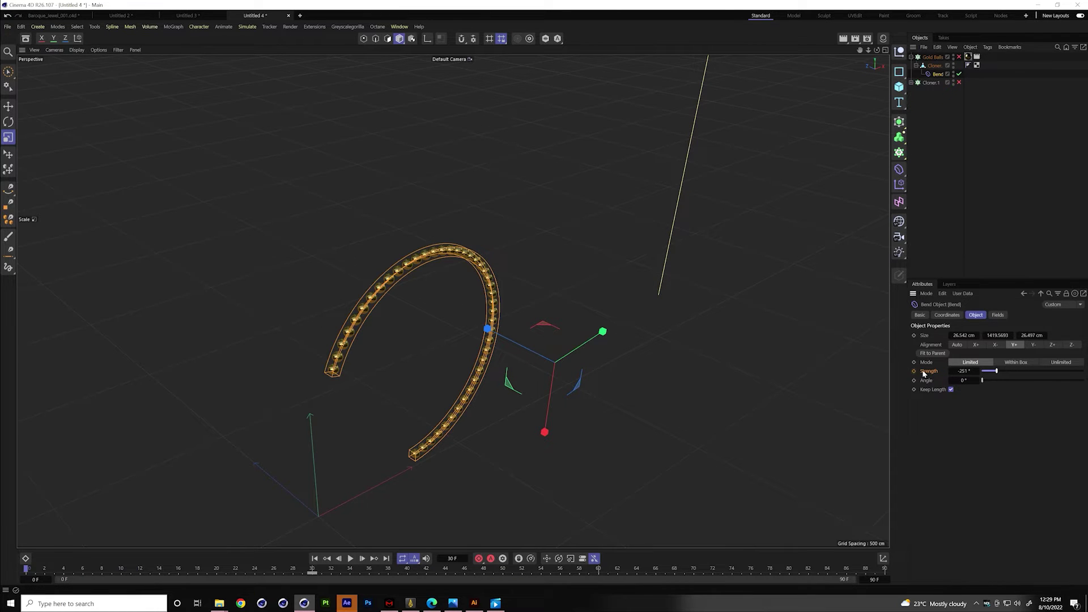
{"action": "left_click", "coordinate": [479, 559]}
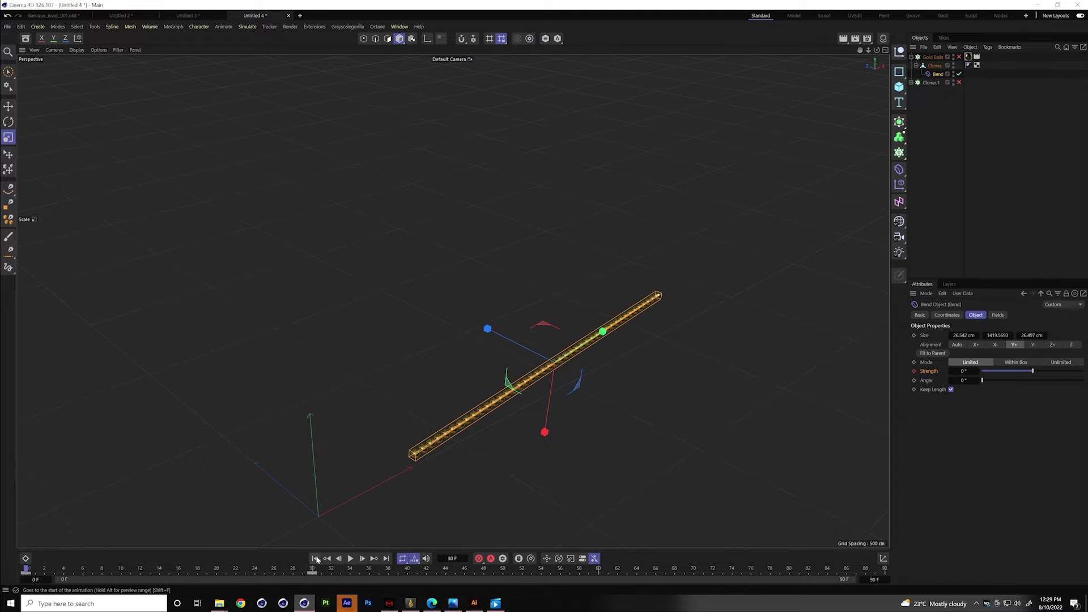
{"action": "left_click", "coordinate": [350, 559]}
{"action": "left_click", "coordinate": [350, 559]}
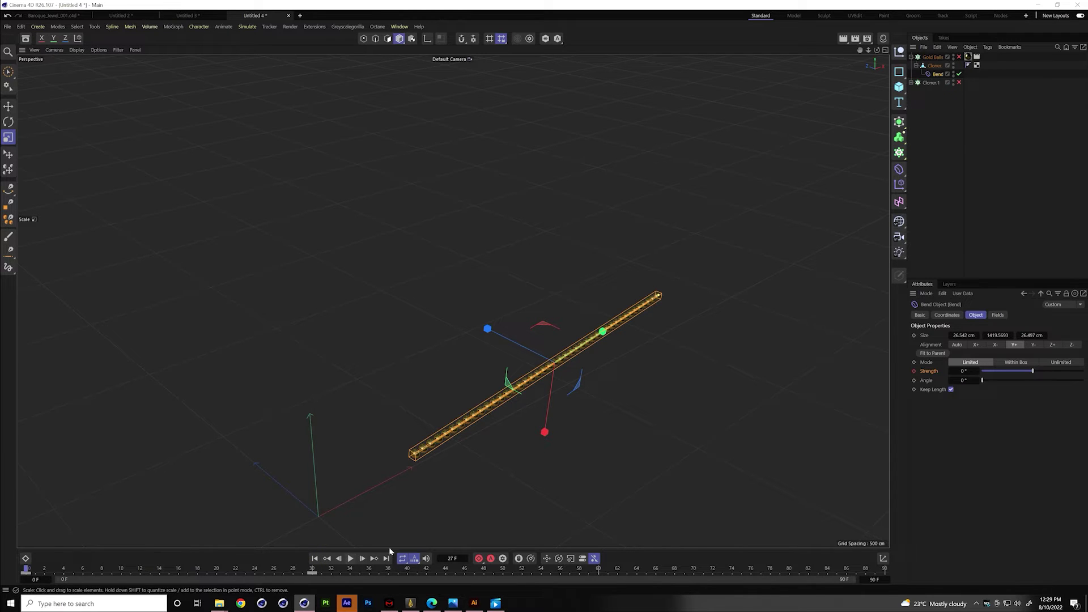
{"action": "left_click", "coordinate": [350, 558]}
{"action": "left_click", "coordinate": [350, 558]}
Keyframe the Bend strength at 0° on frame 0 and -254° on frame 30.
{"action": "left_click", "coordinate": [315, 559]}
{"action": "left_click", "coordinate": [914, 372]}
{"action": "left_click", "coordinate": [350, 559]}
{"action": "left_click", "coordinate": [350, 559]}
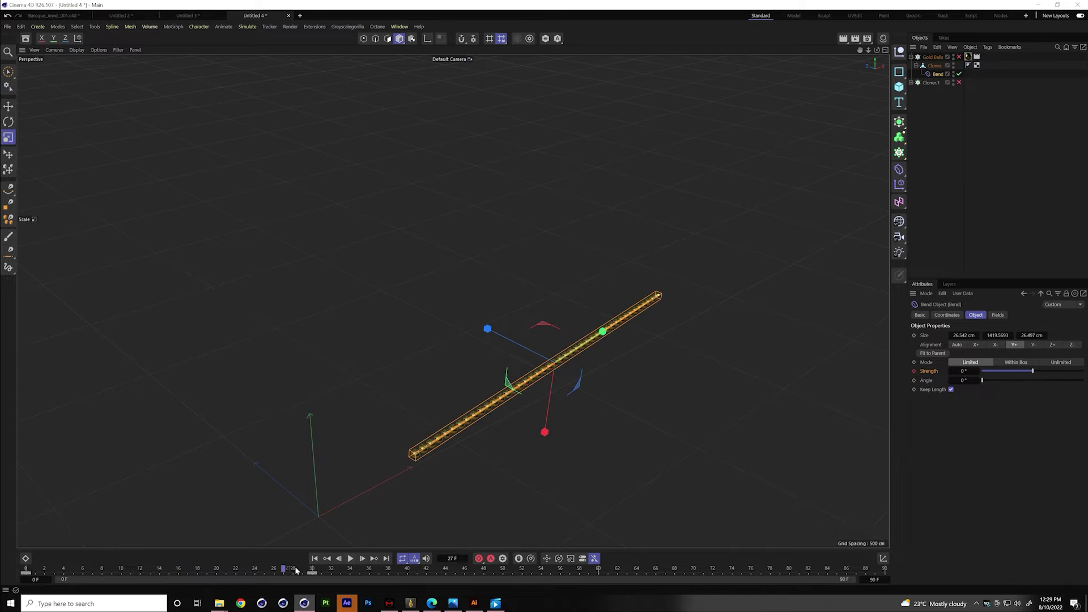
{"action": "left_click_drag", "start_coordinate": [1023, 374], "coordinate": [995, 372]}
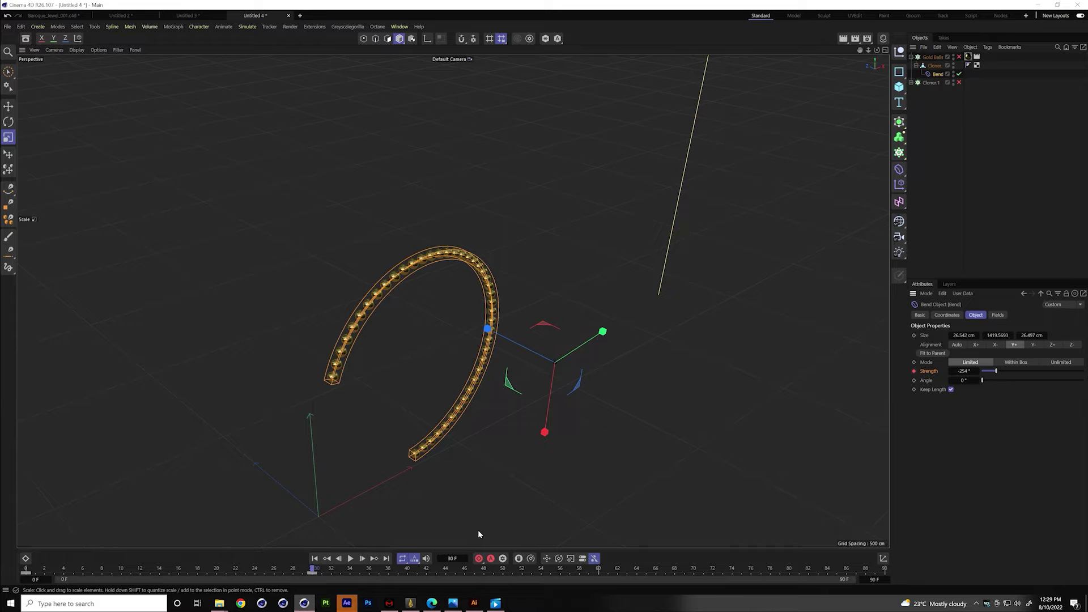
Play the strand's bend animation from the start and re-enable the Gold Balls Cloner.
{"action": "left_click", "coordinate": [315, 558]}
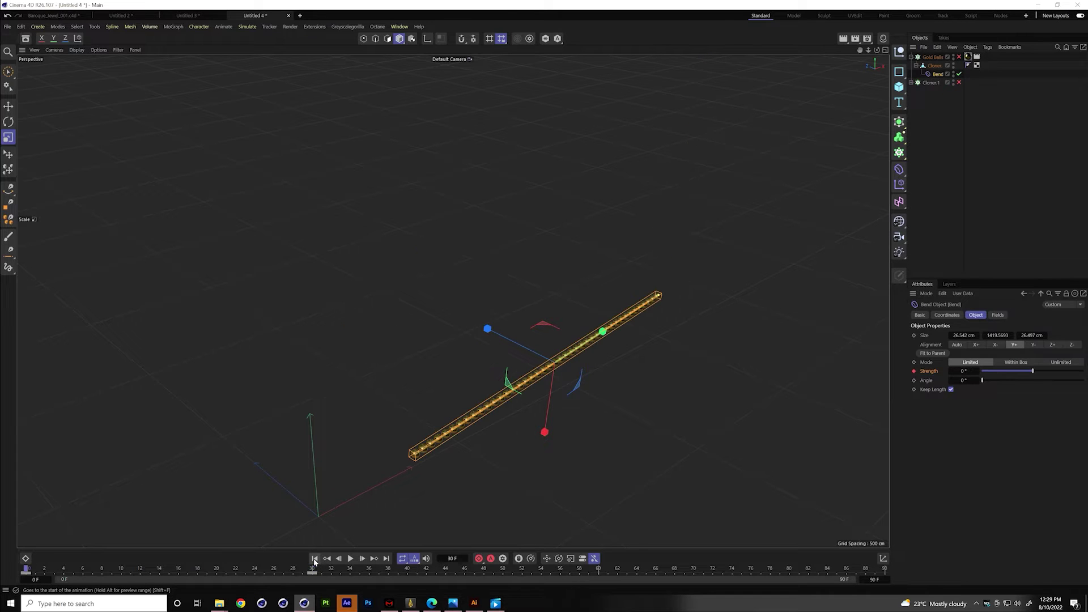
{"action": "left_click", "coordinate": [351, 559]}
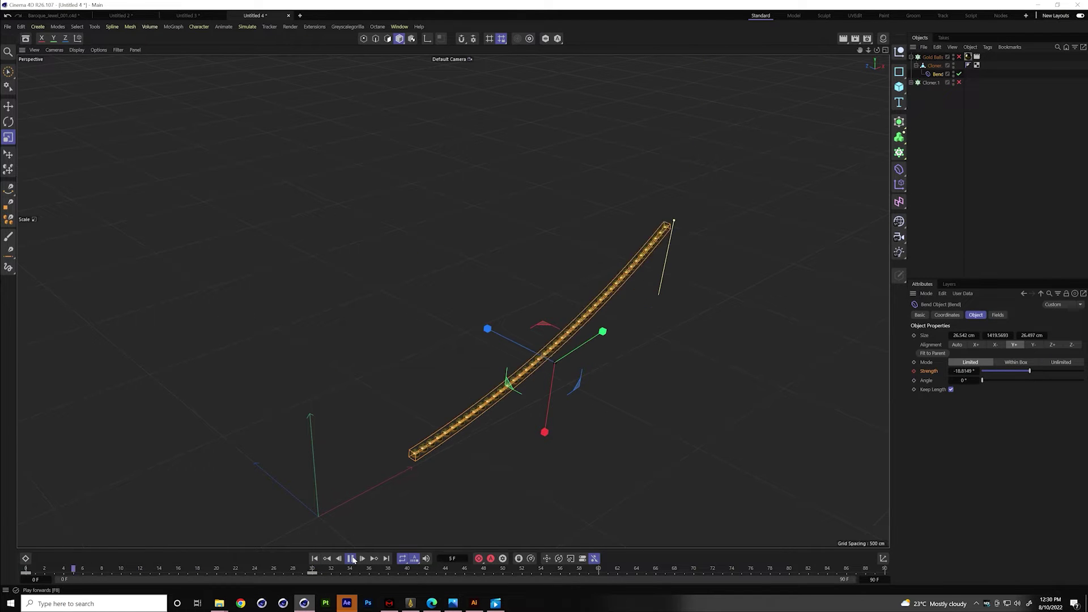
{"action": "left_click", "coordinate": [351, 559]}
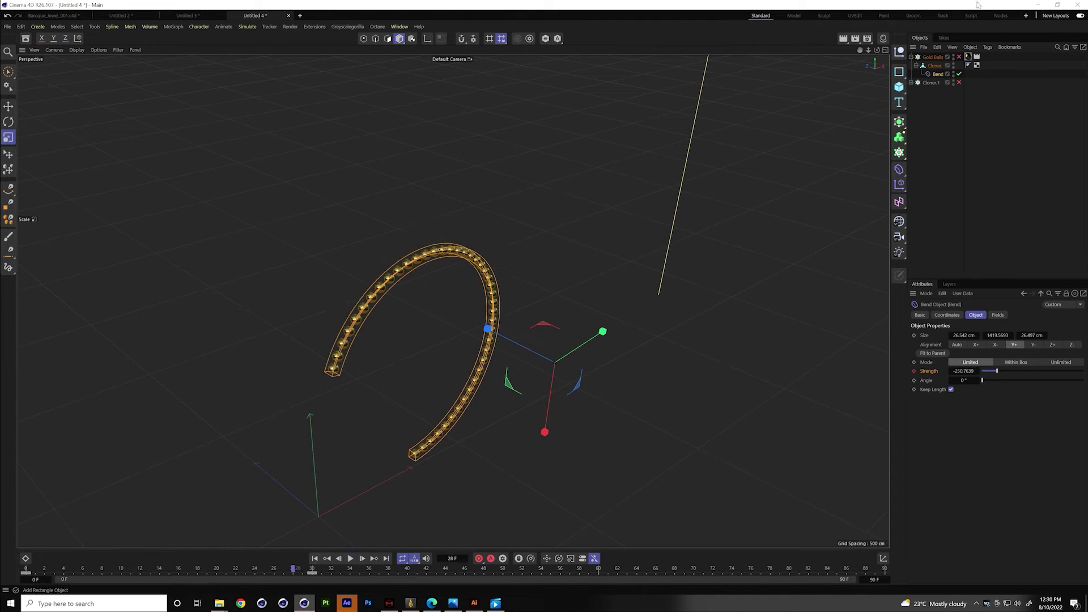
{"action": "left_click", "coordinate": [947, 58]}
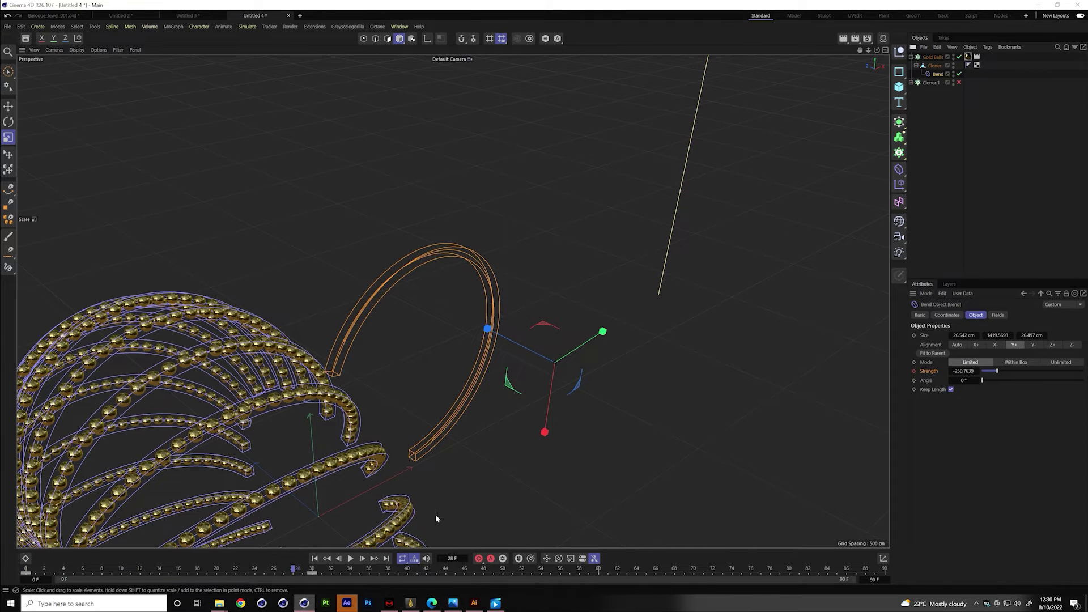
Increase the radius of the radial Gold Balls Cloner to 564 cm.
{"action": "scroll", "coordinate": [384, 455], "scroll_direction": "down", "scroll_amount": 5}
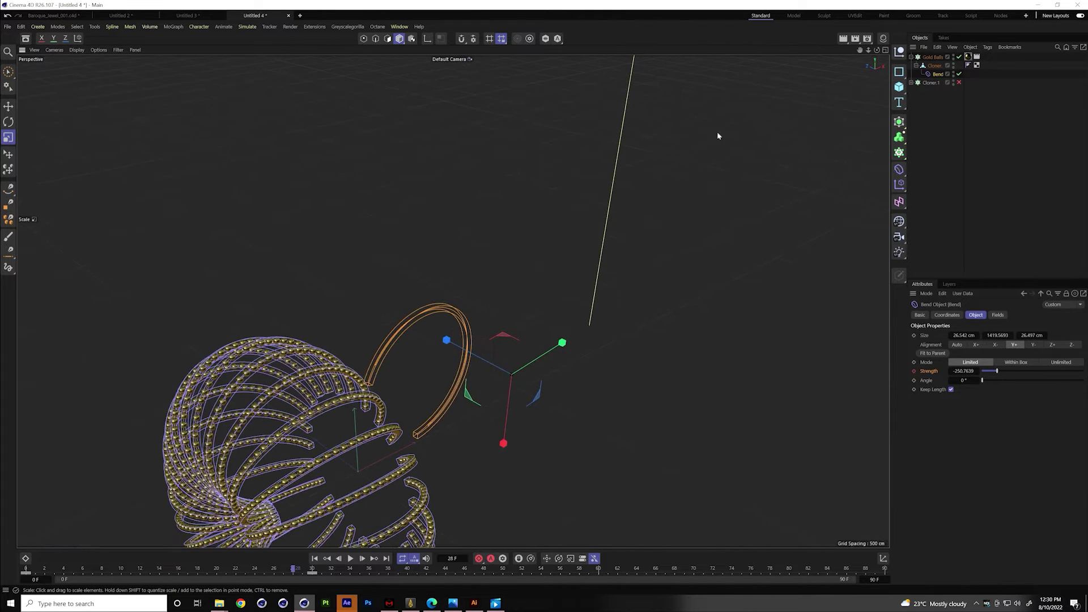
{"action": "left_click_drag", "start_coordinate": [860, 51], "coordinate": [547, 209]}
{"action": "left_click_drag", "start_coordinate": [312, 380], "coordinate": [459, 374], "text": "alt"}
{"action": "scroll", "coordinate": [203, 326], "scroll_direction": "up", "scroll_amount": 6}
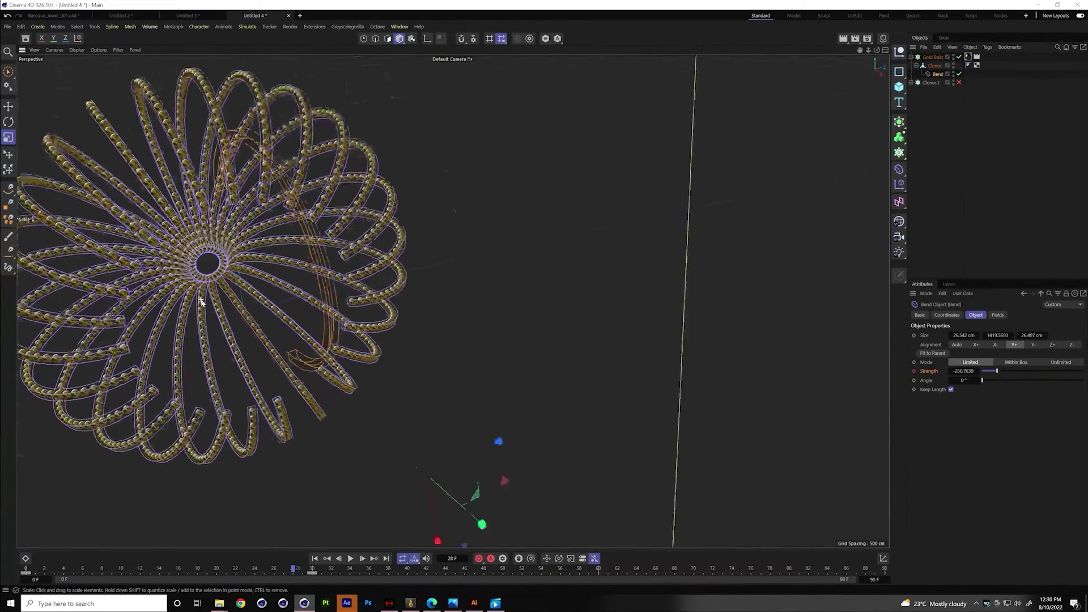
{"action": "left_click", "coordinate": [934, 57]}
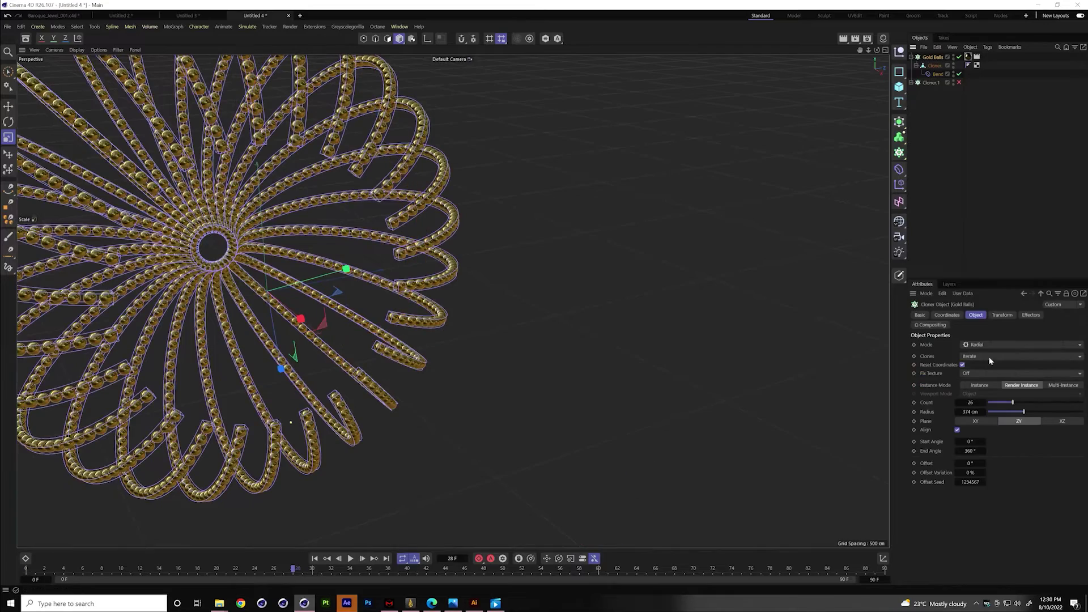
{"action": "left_click_drag", "start_coordinate": [1024, 413], "coordinate": [1044, 411]}
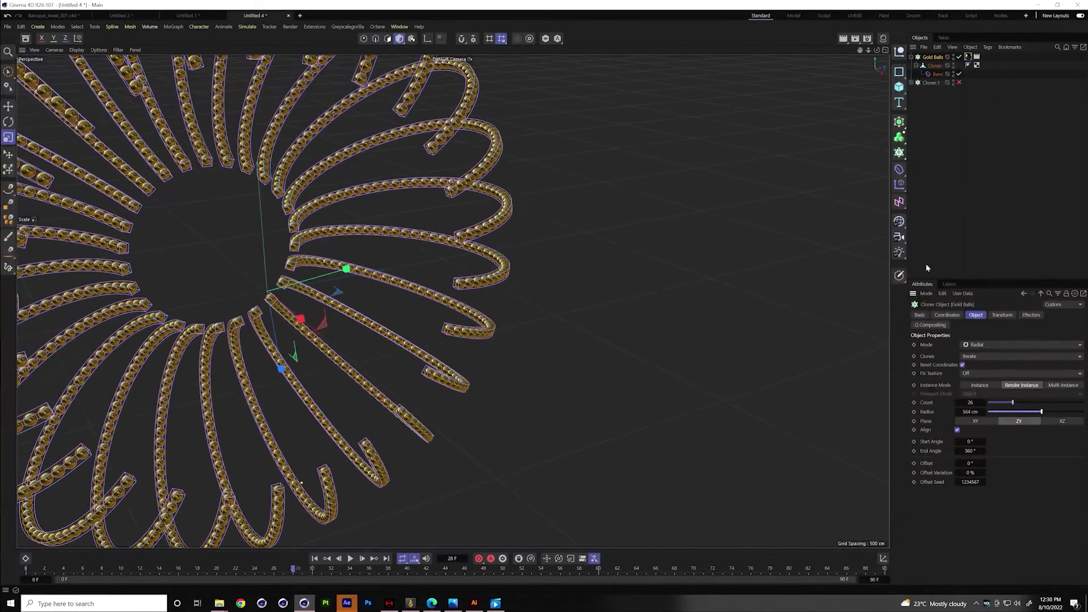
{"action": "scroll", "coordinate": [453, 193], "scroll_direction": "down", "scroll_amount": 3}
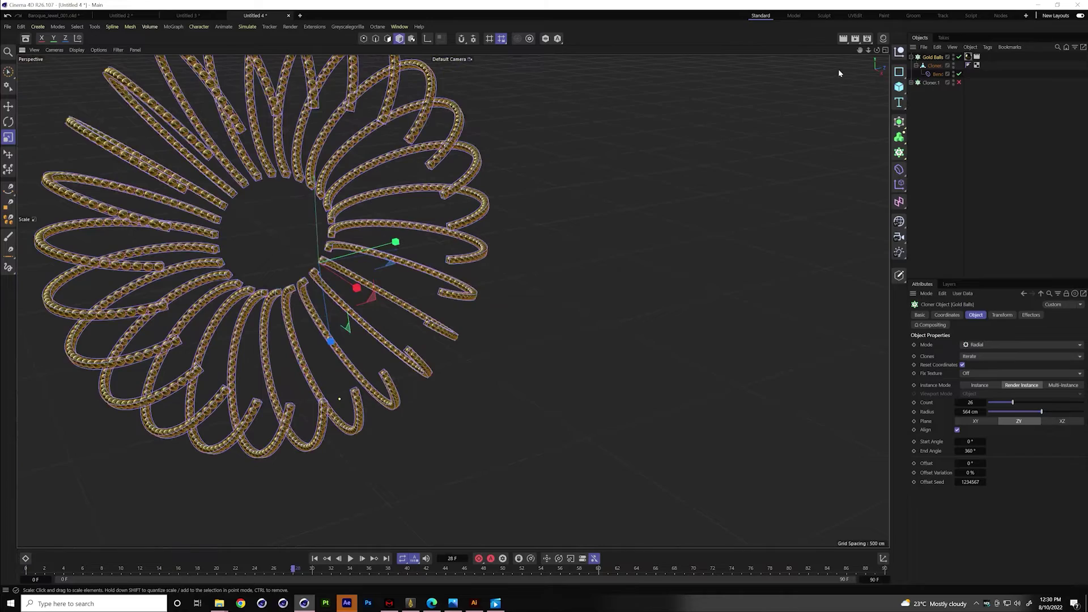
Return to frame 0 and play the curling animation of the widened gold ball ring.
{"action": "left_click_drag", "start_coordinate": [860, 58], "coordinate": [350, 281], "text": "alt"}
{"action": "left_click_drag", "start_coordinate": [292, 570], "coordinate": [23, 573]}
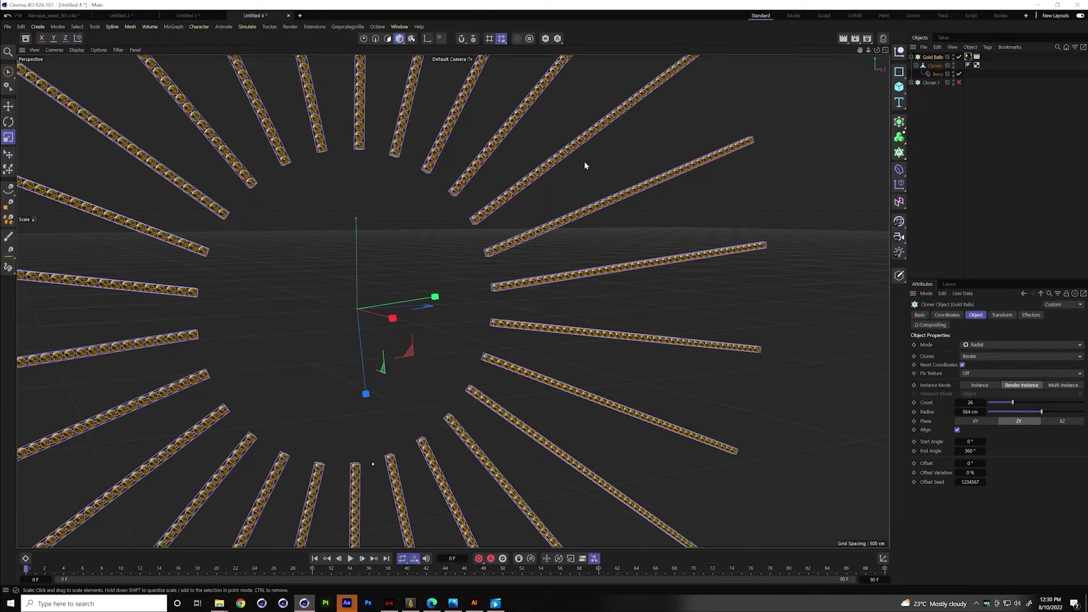
{"action": "left_click_drag", "start_coordinate": [872, 51], "coordinate": [578, 454]}
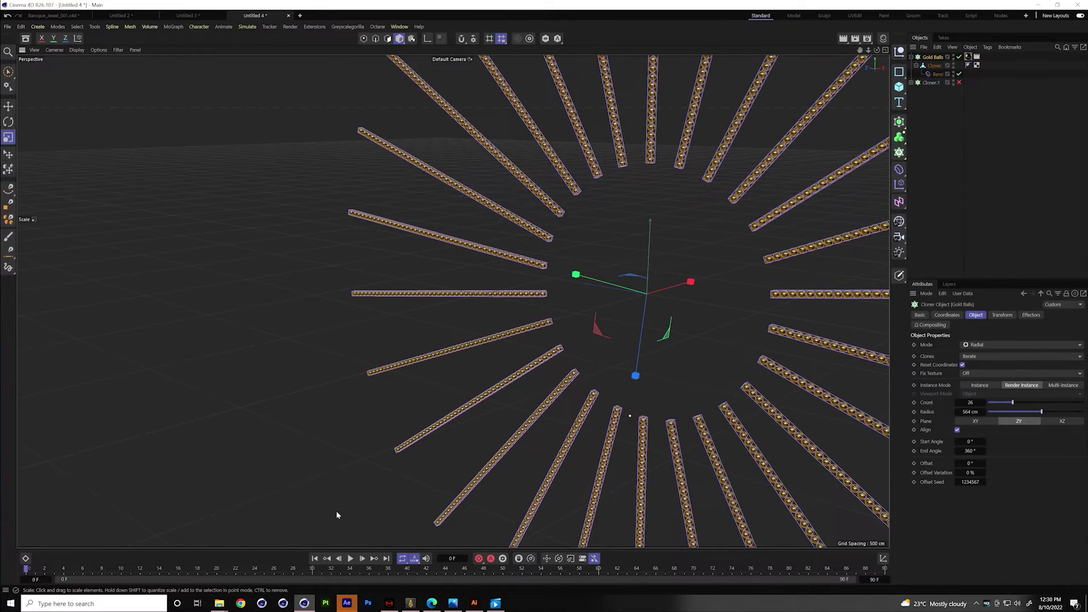
{"action": "left_click", "coordinate": [349, 558]}
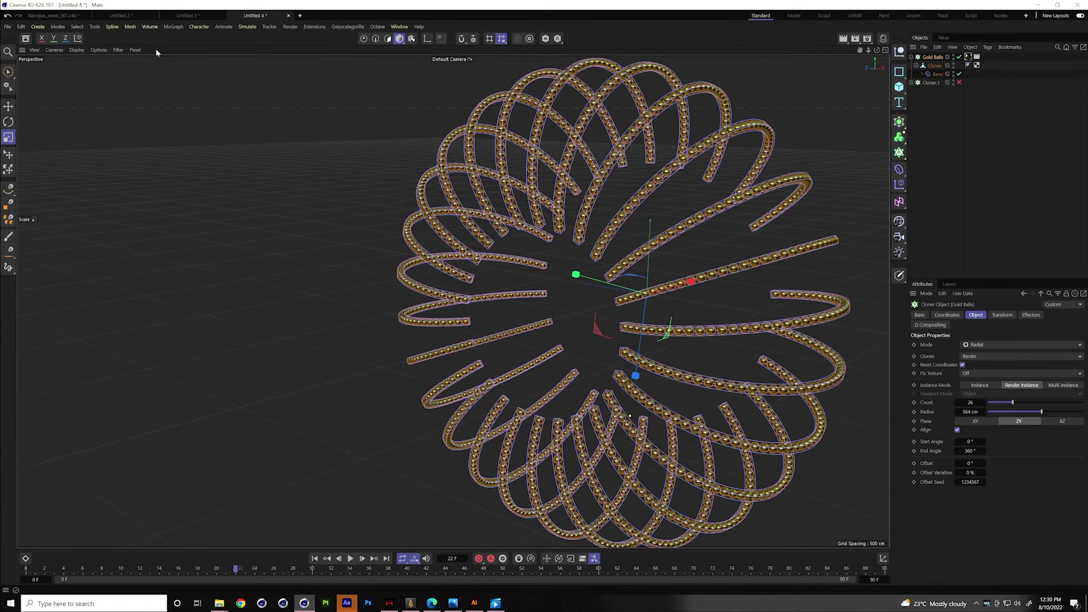
Play and closely inspect the finished jewel animation in Baroque_Jewel_001.c4d, and return to the Untitled 4 project.
{"action": "left_click", "coordinate": [57, 16]}
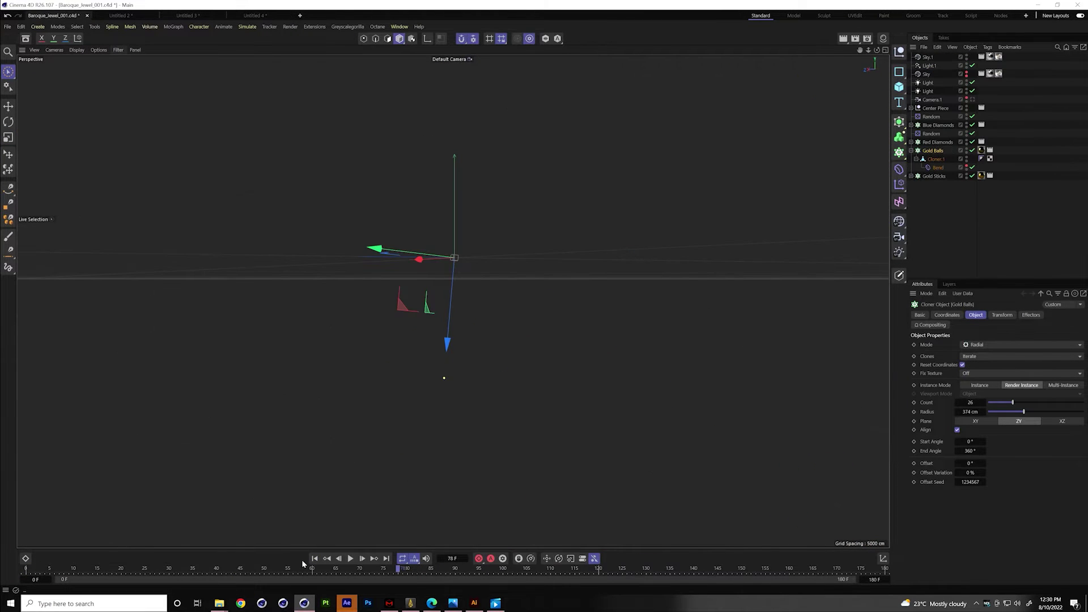
{"action": "left_click", "coordinate": [350, 558]}
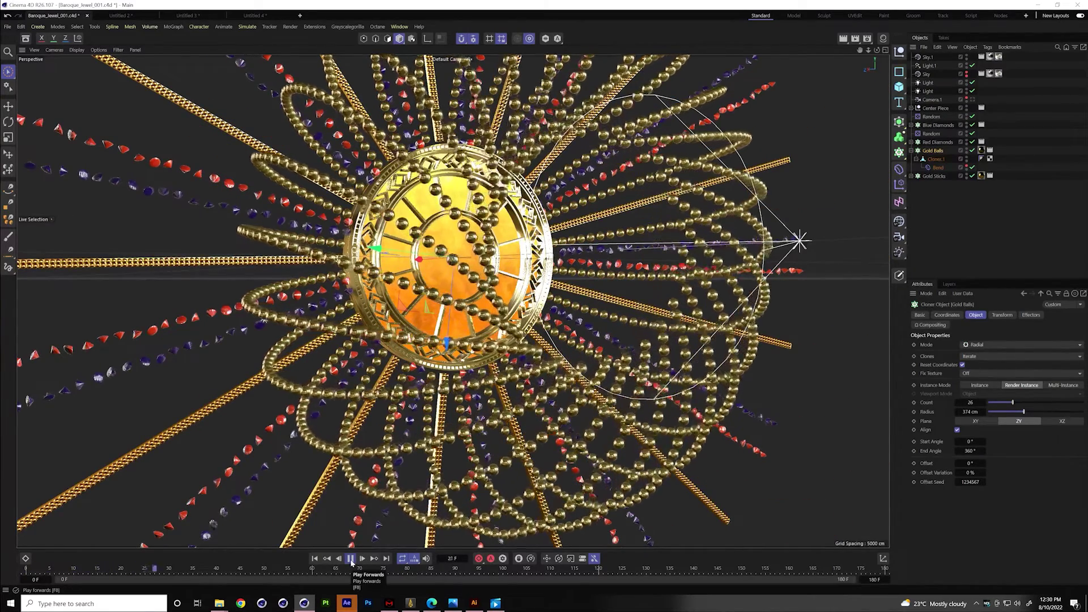
{"action": "left_click", "coordinate": [321, 566]}
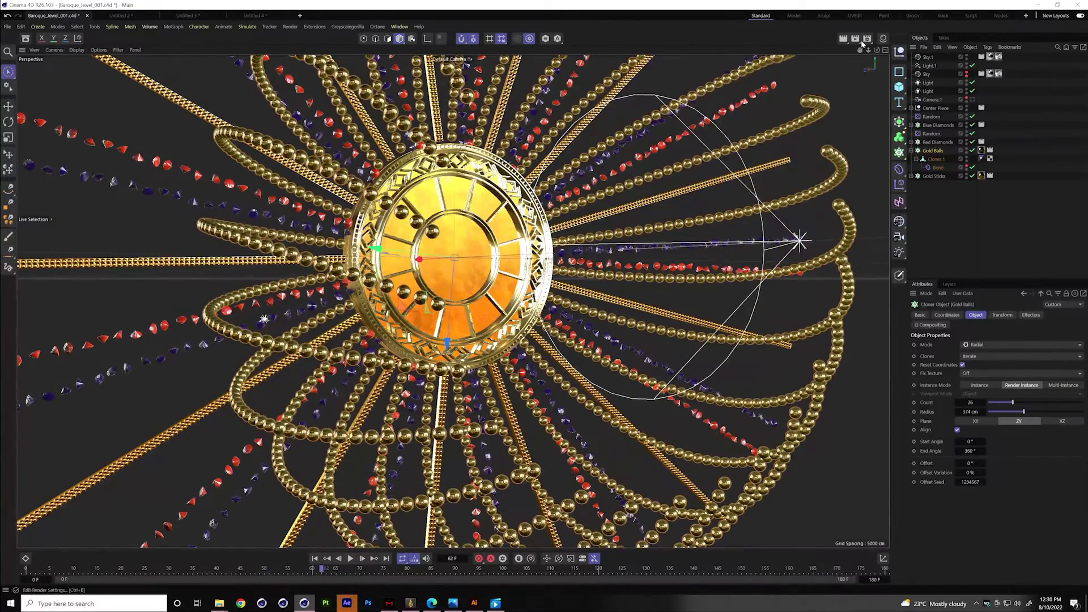
{"action": "left_click_drag", "start_coordinate": [510, 238], "coordinate": [505, 325], "text": "alt"}
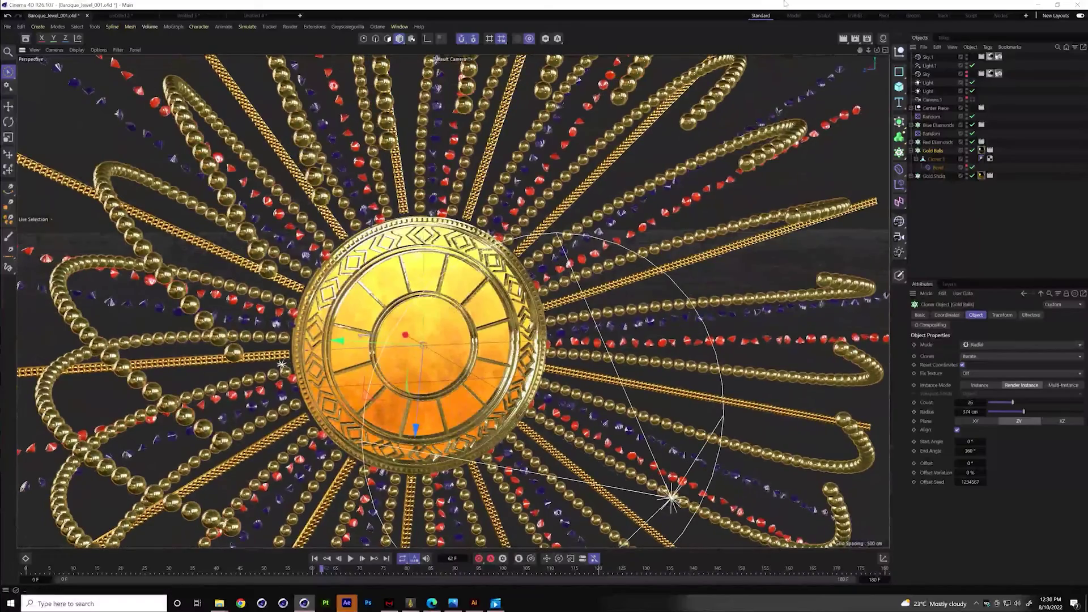
{"action": "left_click_drag", "start_coordinate": [877, 50], "coordinate": [839, 55]}
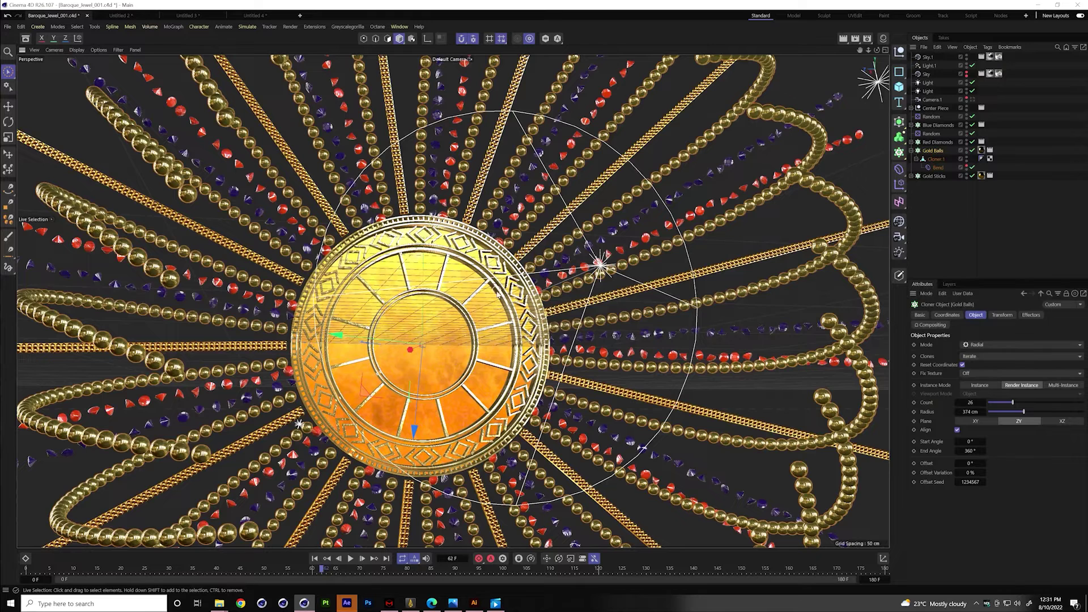
{"action": "left_click", "coordinate": [226, 15]}
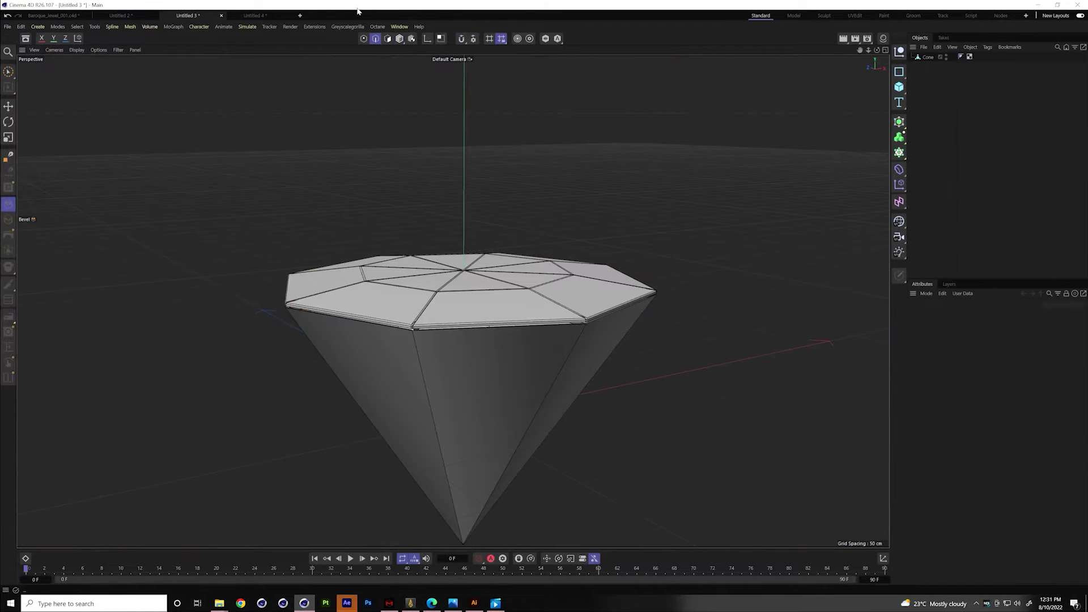
{"action": "left_click", "coordinate": [262, 15]}
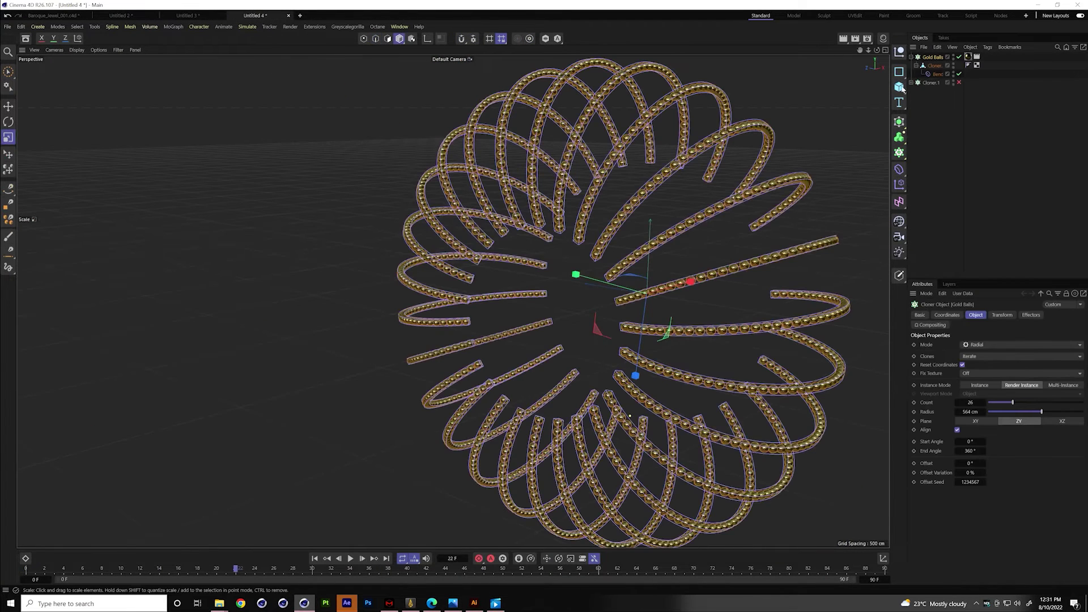
Search the asset library's materials for "GOLD" and load the Gold material.
{"action": "left_click_drag", "start_coordinate": [859, 50], "coordinate": [748, 65]}
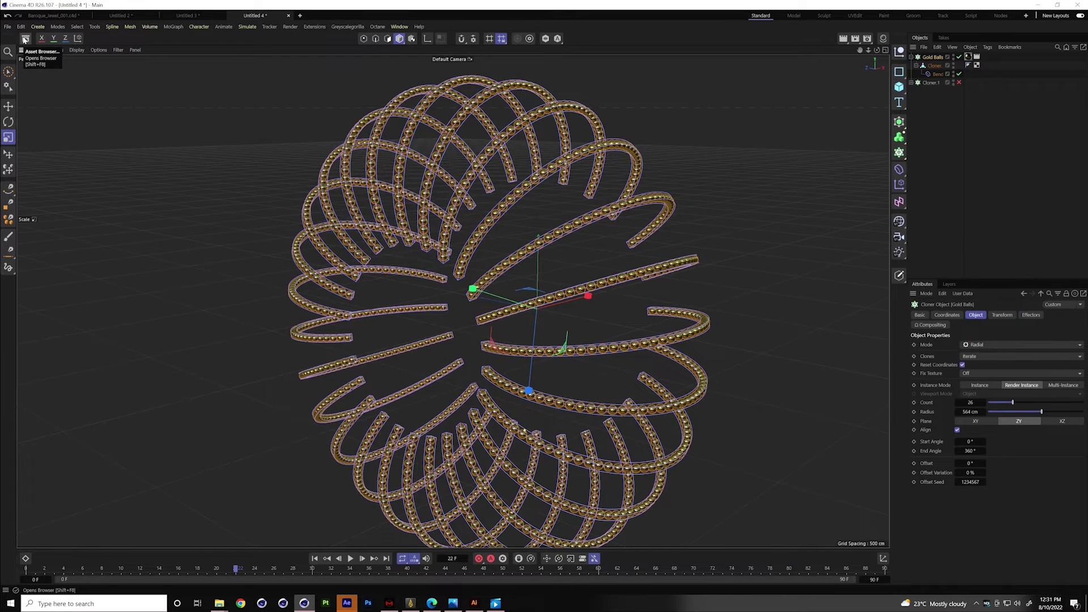
{"action": "left_click", "coordinate": [25, 39]}
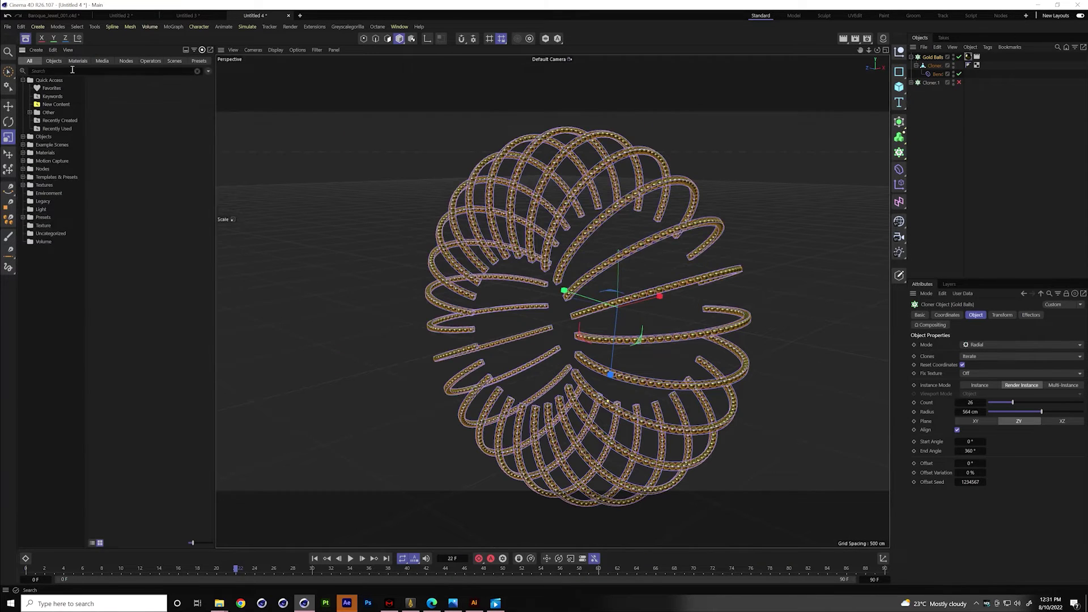
{"action": "left_click", "coordinate": [63, 70]}
{"action": "type", "text": "GOLD"}
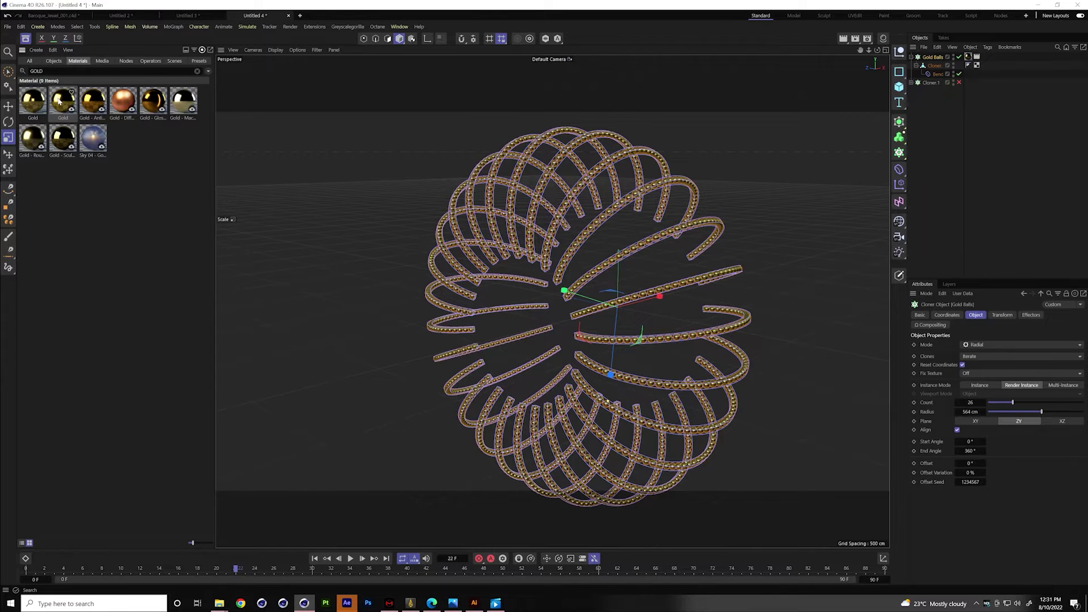
{"action": "double_click", "coordinate": [59, 101]}
Add a standard Light object to the scene with the gold ball ring.
{"action": "left_click", "coordinate": [899, 253]}
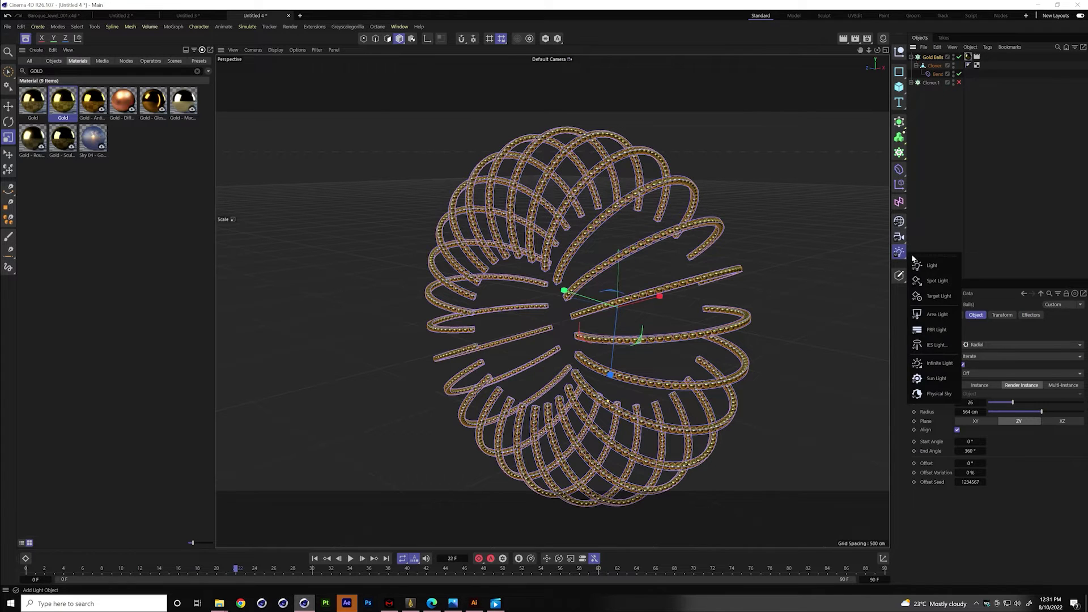
{"action": "left_click", "coordinate": [937, 265]}
{"action": "left_click_drag", "start_coordinate": [777, 199], "coordinate": [740, 184], "text": "alt"}
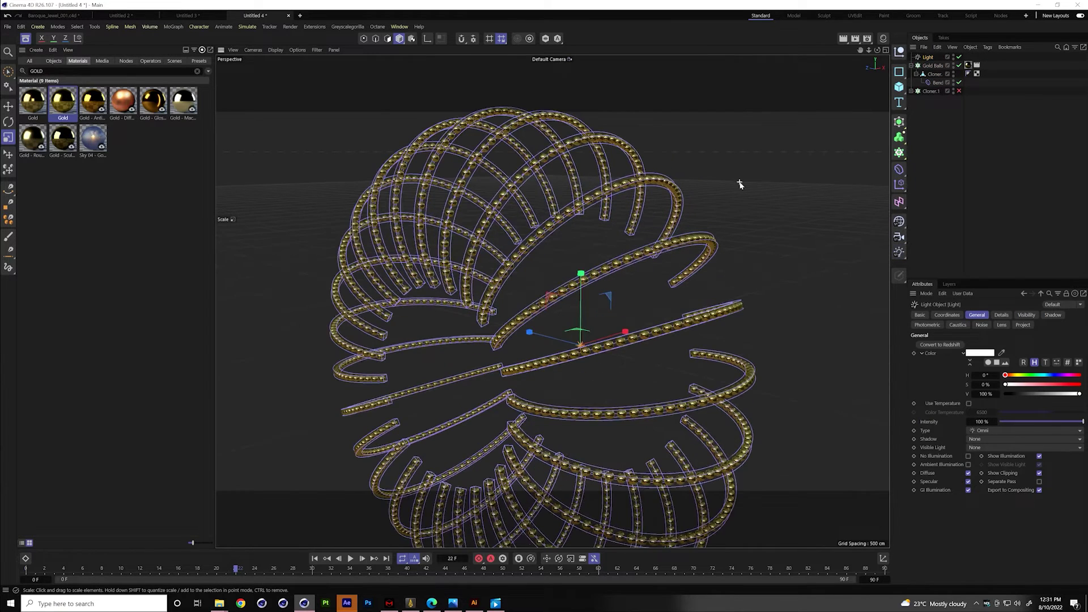
{"action": "left_click_drag", "start_coordinate": [861, 50], "coordinate": [849, 13]}
{"action": "left_click_drag", "start_coordinate": [552, 302], "coordinate": [553, 298]}
{"action": "right_click", "coordinate": [929, 58]}
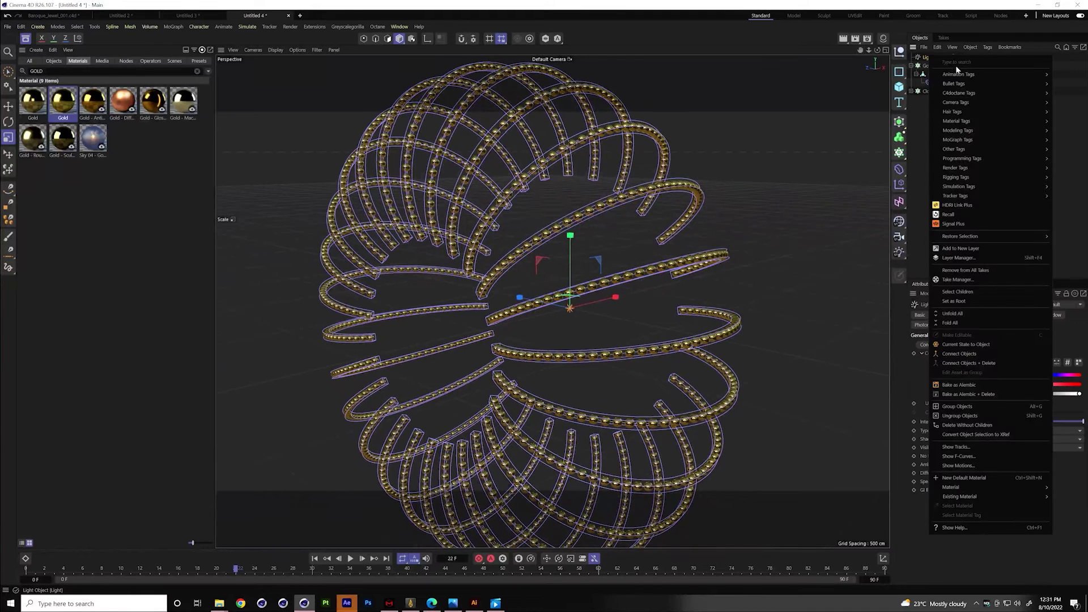
{"action": "mouse_move", "coordinate": [957, 75]}
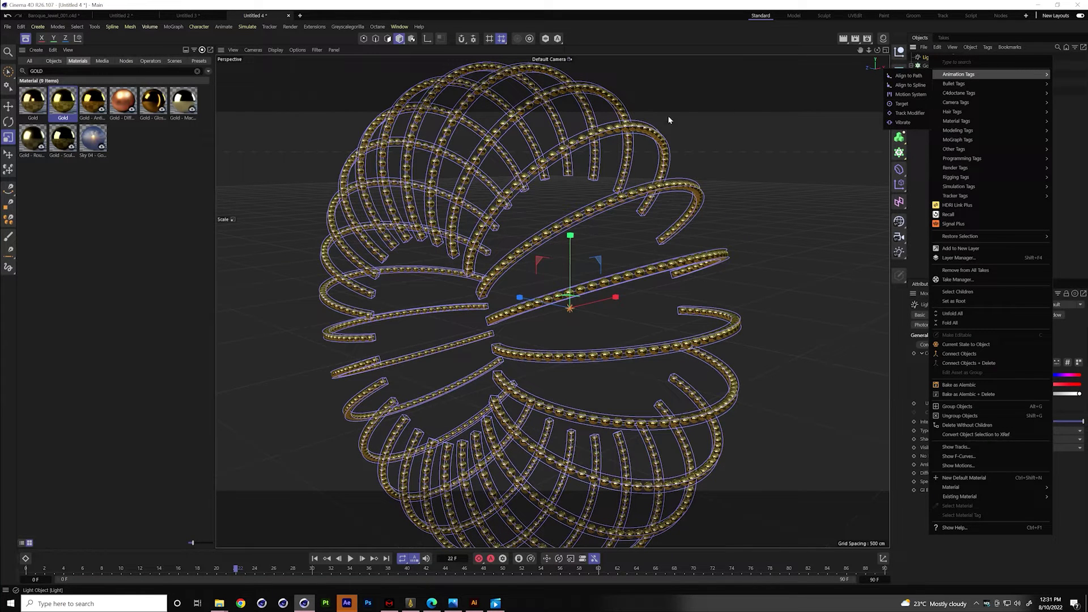
{"action": "left_click", "coordinate": [920, 175]}
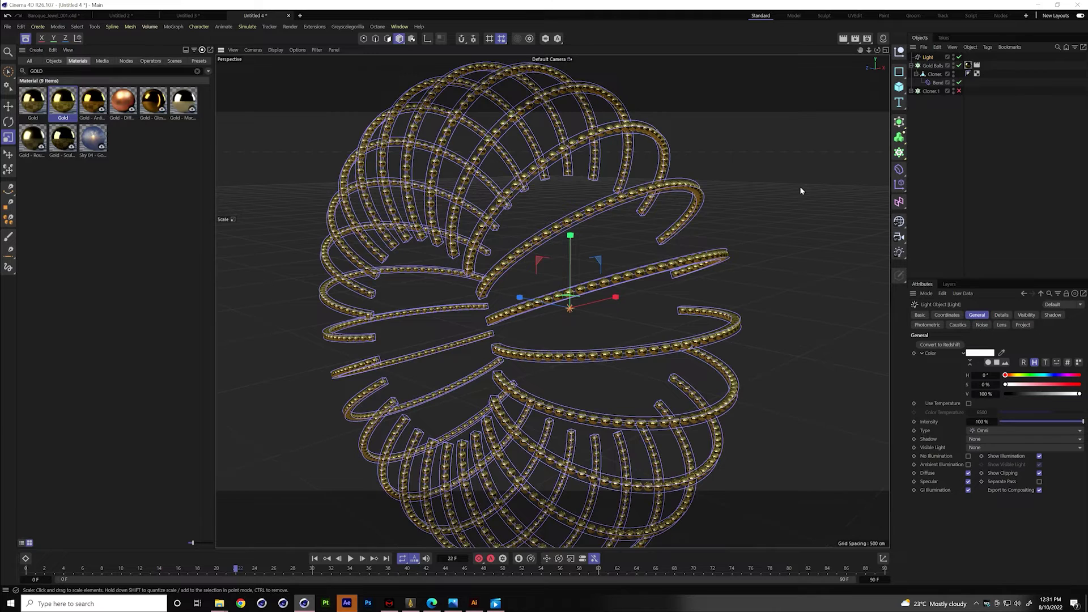
Close the asset library, search the commands for "Light too", and activate the Lighting Tool.
{"action": "key", "text": "shift+F8"}
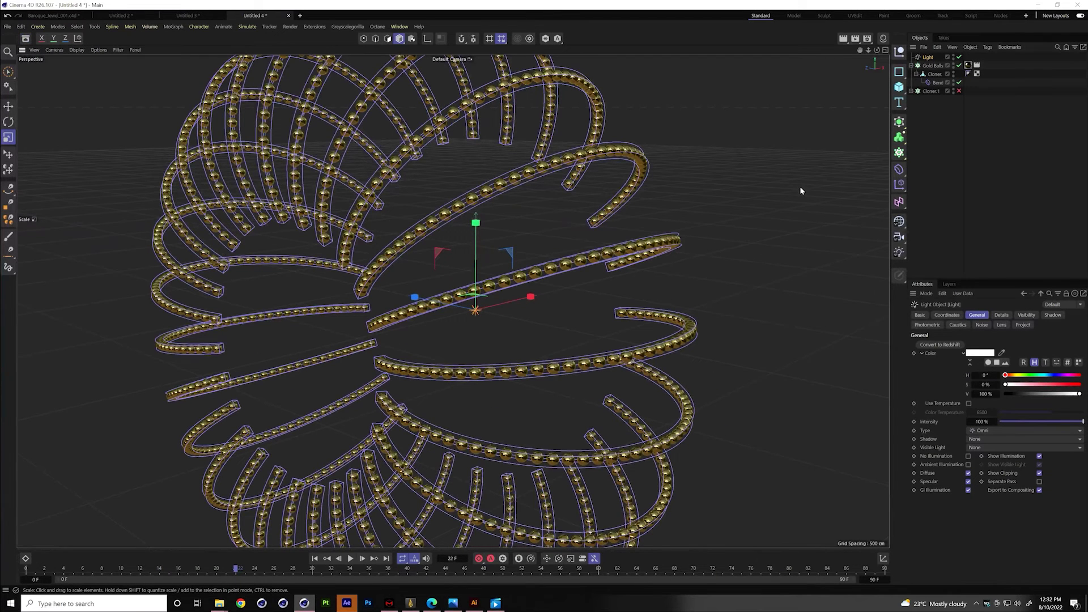
{"action": "key", "text": "shift+c"}
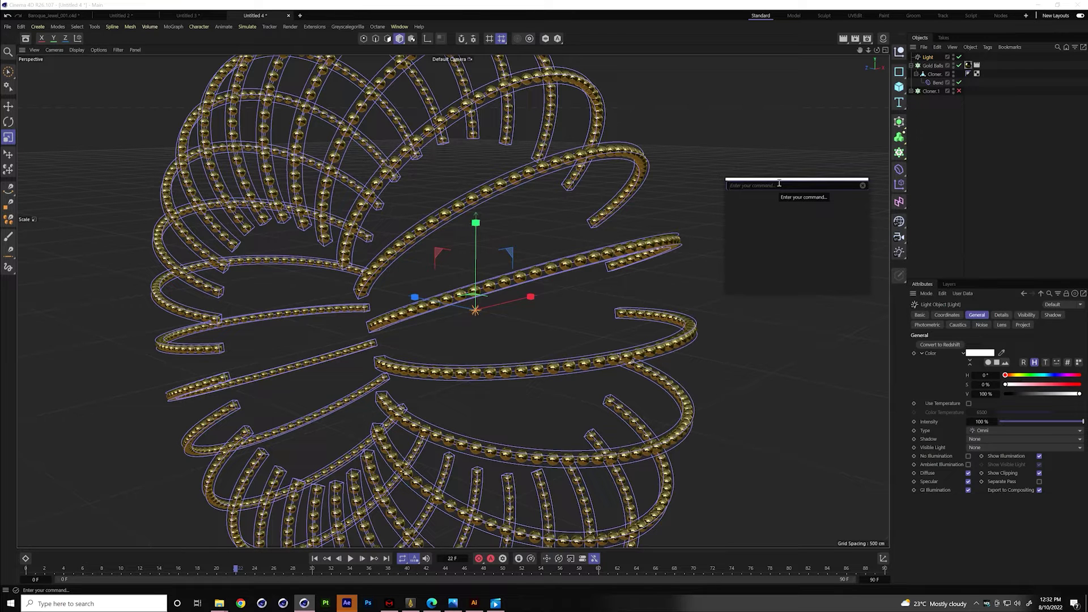
{"action": "type", "text": "Light too"}
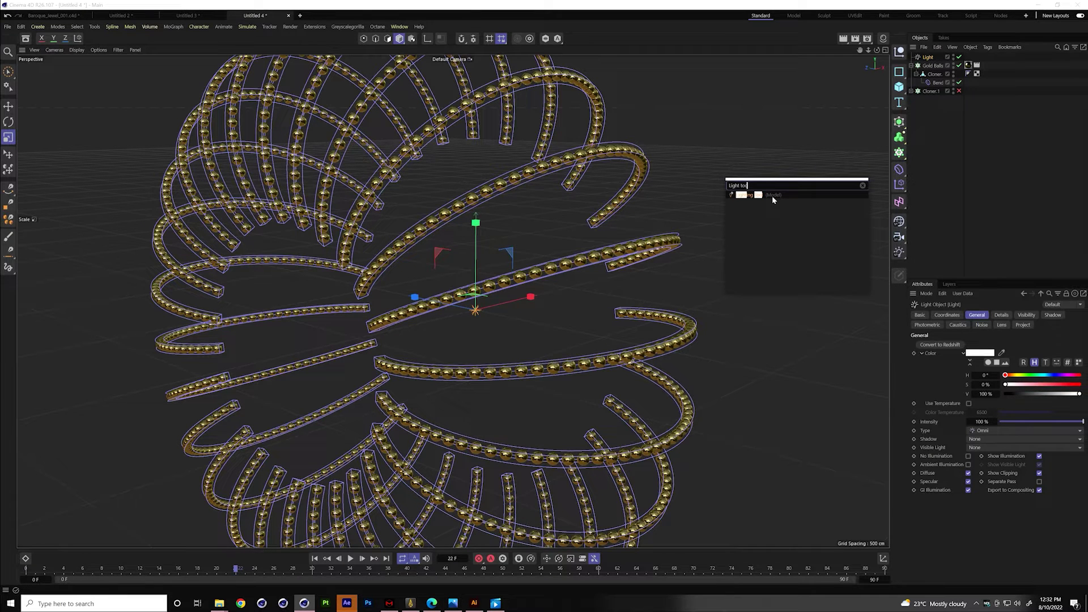
{"action": "left_click", "coordinate": [781, 195]}
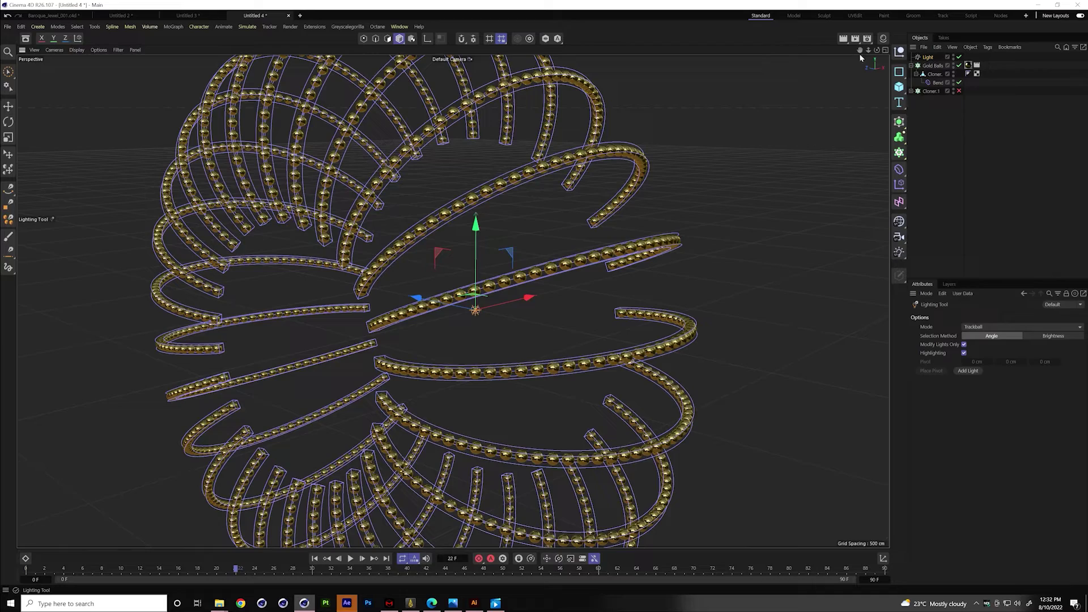
Add a 200 cm cube at the origin as a test object for the lighting.
{"action": "right_click_drag", "start_coordinate": [591, 157], "coordinate": [521, 176], "text": "alt"}
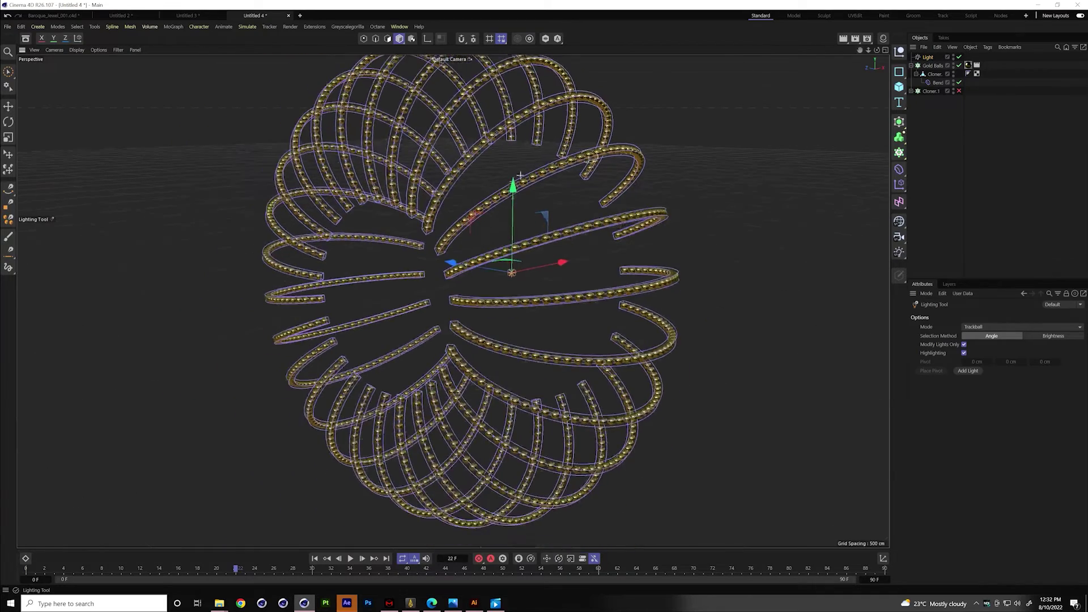
{"action": "mouse_move", "coordinate": [534, 217]}
{"action": "left_mouse_down", "text": "alt"}
{"action": "mouse_move", "coordinate": [479, 223]}
{"action": "mouse_move", "coordinate": [579, 229]}
{"action": "mouse_move", "coordinate": [612, 195]}
{"action": "mouse_move", "coordinate": [628, 221]}
{"action": "left_mouse_up", "text": "alt"}
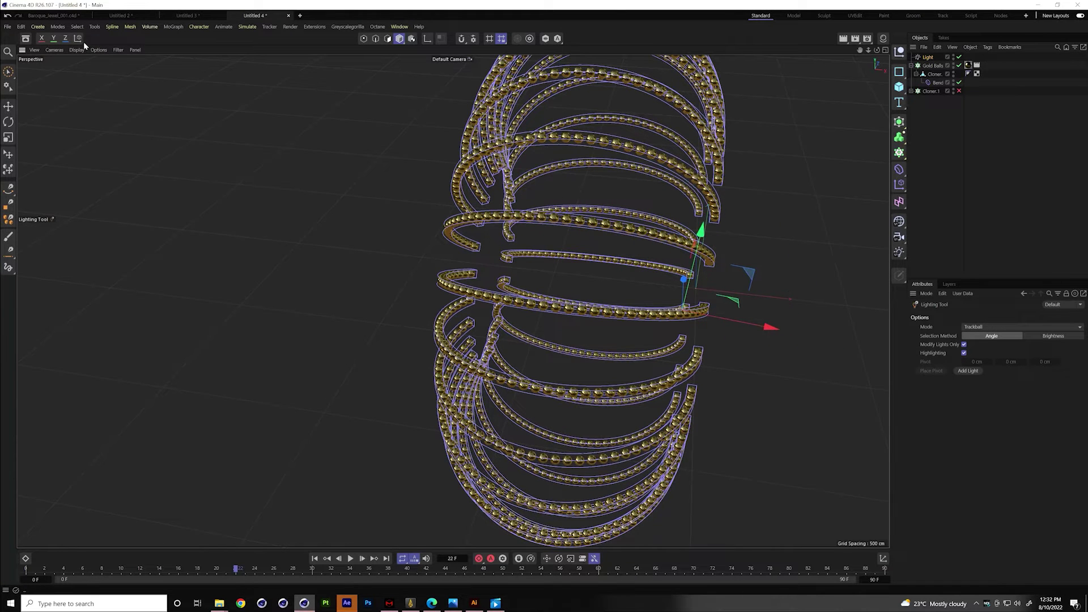
{"action": "left_click_drag", "start_coordinate": [859, 51], "coordinate": [793, 59]}
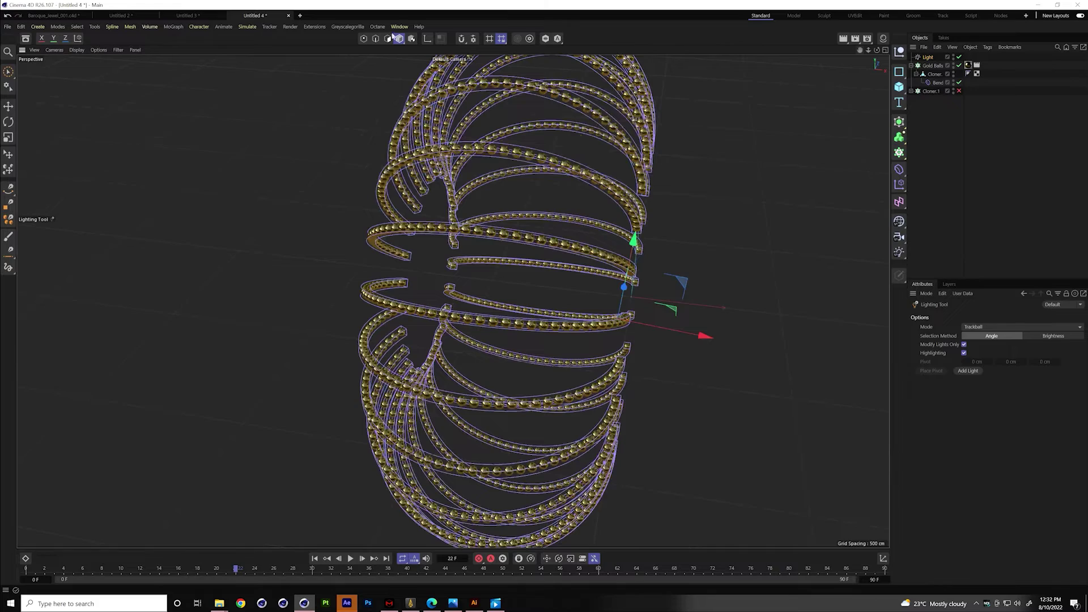
{"action": "left_click", "coordinate": [899, 86]}
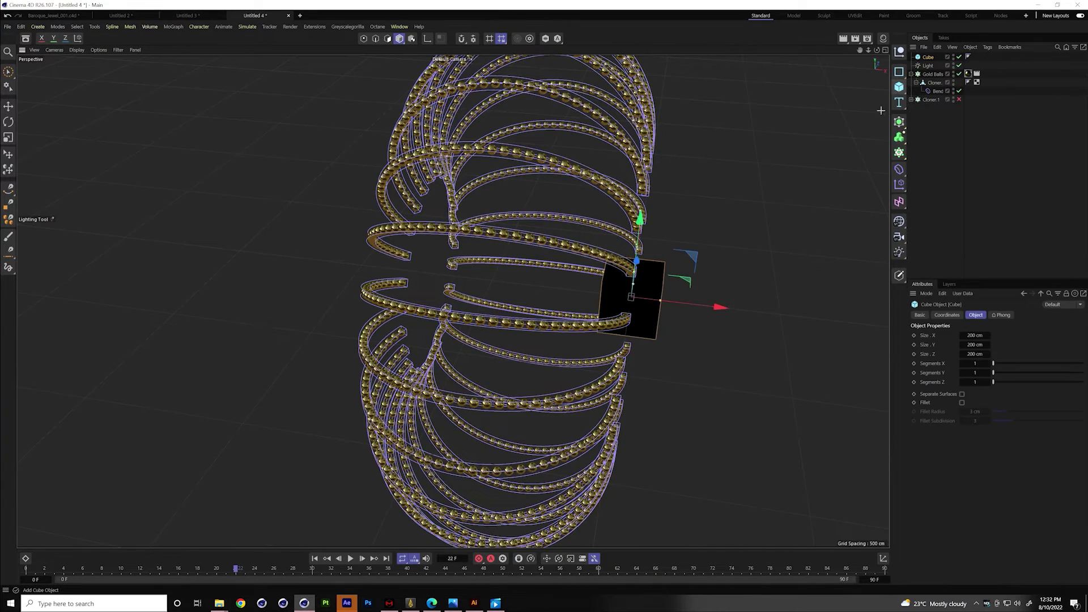
{"action": "scroll", "coordinate": [675, 303], "scroll_direction": "up", "scroll_amount": 4}
{"action": "left_click_drag", "start_coordinate": [877, 51], "coordinate": [901, 88]}
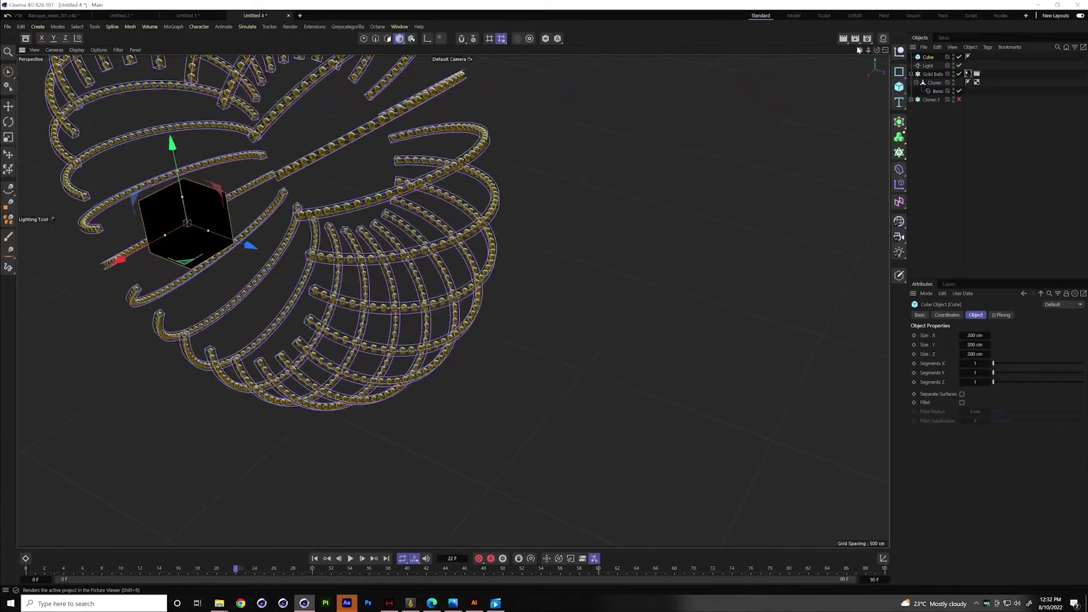
Position the light with the Lighting Tool so that it illuminates a side face of the cube.
{"action": "left_click_drag", "start_coordinate": [860, 51], "coordinate": [1083, 113]}
{"action": "left_click_drag", "start_coordinate": [423, 220], "coordinate": [462, 261], "text": "alt"}
{"action": "left_click_drag", "start_coordinate": [593, 254], "coordinate": [736, 357]}
{"action": "middle_click_drag", "start_coordinate": [736, 357], "coordinate": [355, 280], "text": "alt"}
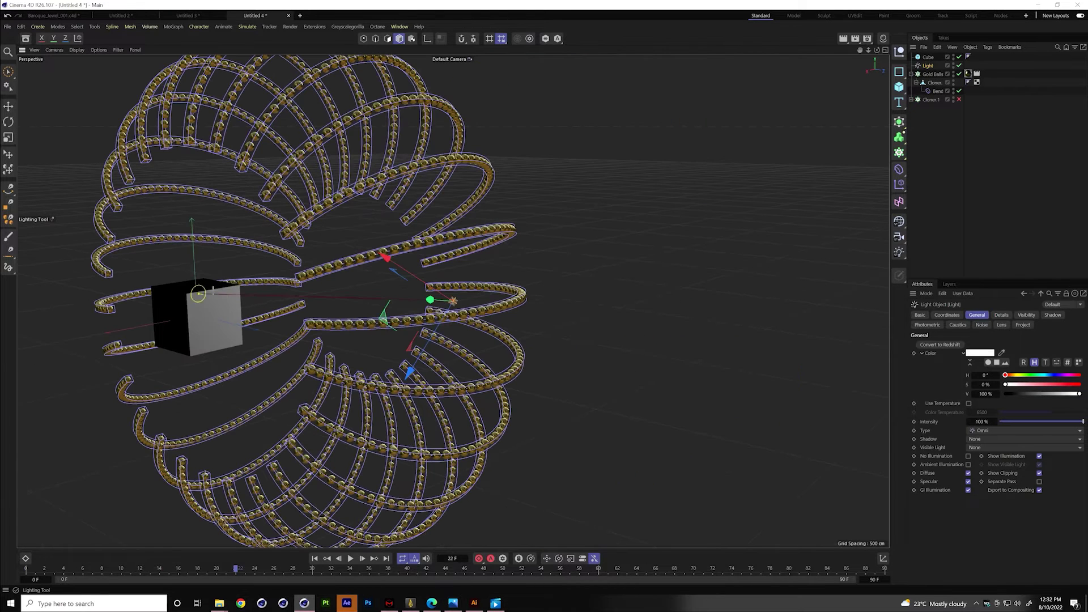
Frame the cube to check how the light falls on its faces, and switch to the Baroque_Jewel_001.c4d project.
{"action": "left_click", "coordinate": [927, 58]}
{"action": "key", "text": "o"}
{"action": "left_click_drag", "start_coordinate": [559, 260], "coordinate": [493, 252]}
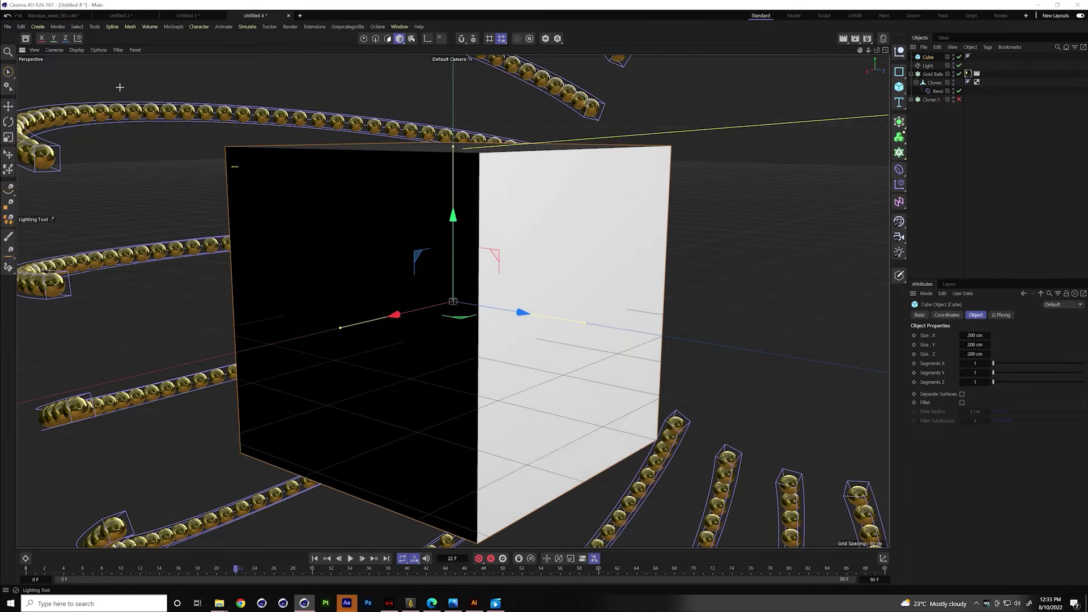
{"action": "left_click", "coordinate": [56, 15]}
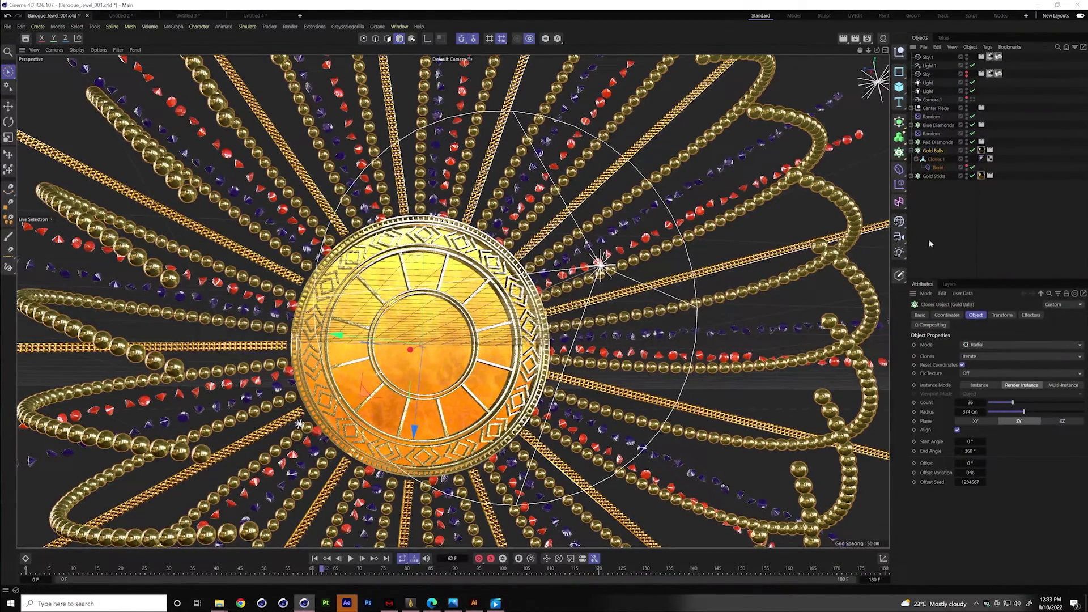
Add a new light to the jewel scene and activate the Lighting Tool by searching the commands for "lighting".
{"action": "left_click", "coordinate": [899, 252]}
{"action": "left_click", "coordinate": [905, 255]}
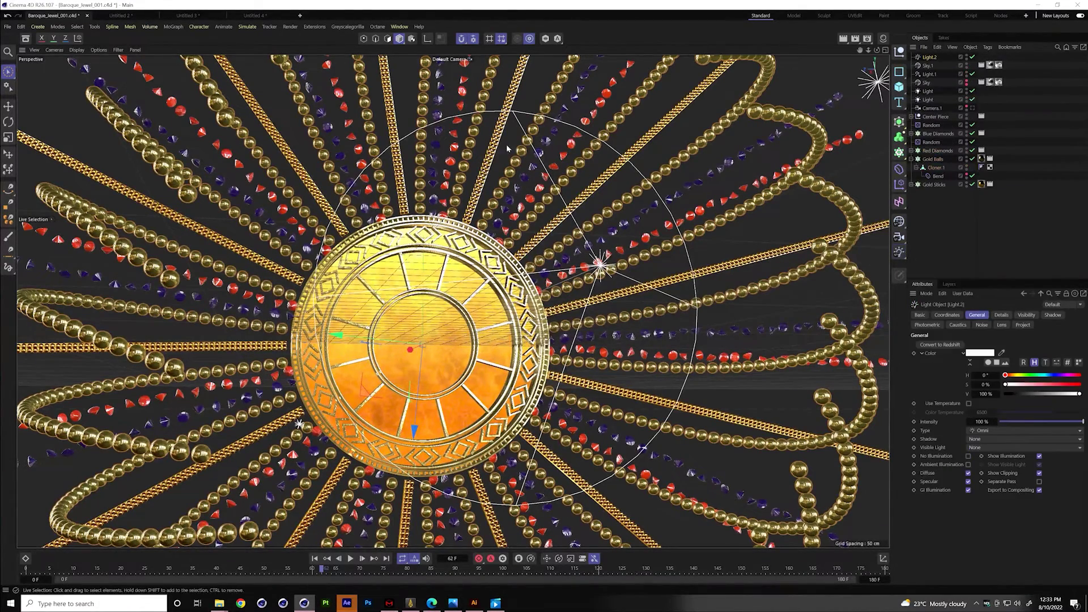
{"action": "key", "text": "shift+c"}
{"action": "type", "text": "lighting"}
{"action": "key", "text": "Return"}
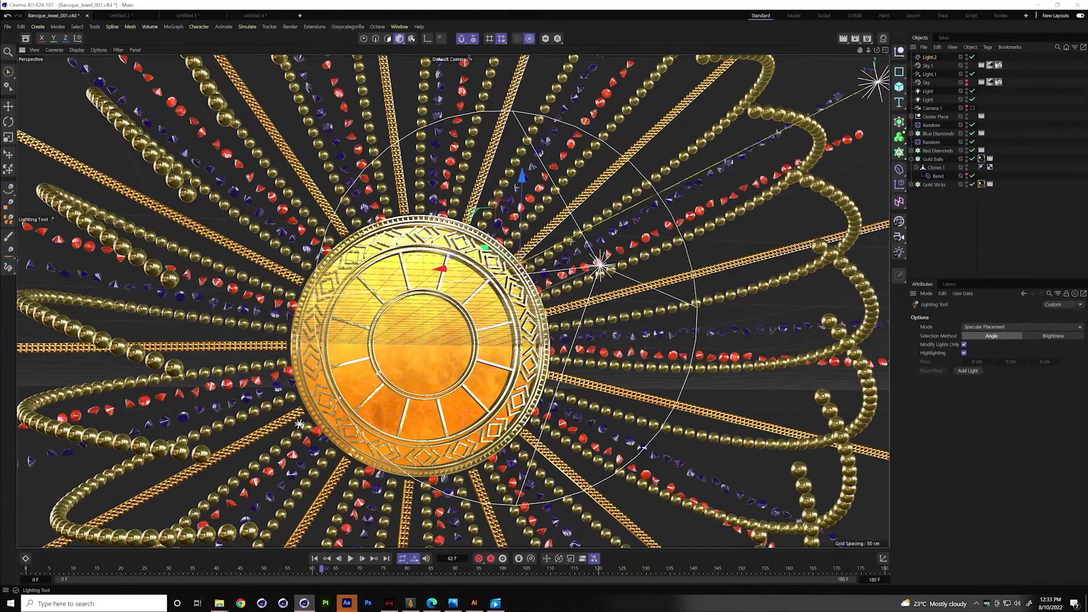
Disable Light.1 and the two lights named Light, and select Light.2.
{"action": "left_click", "coordinate": [972, 74]}
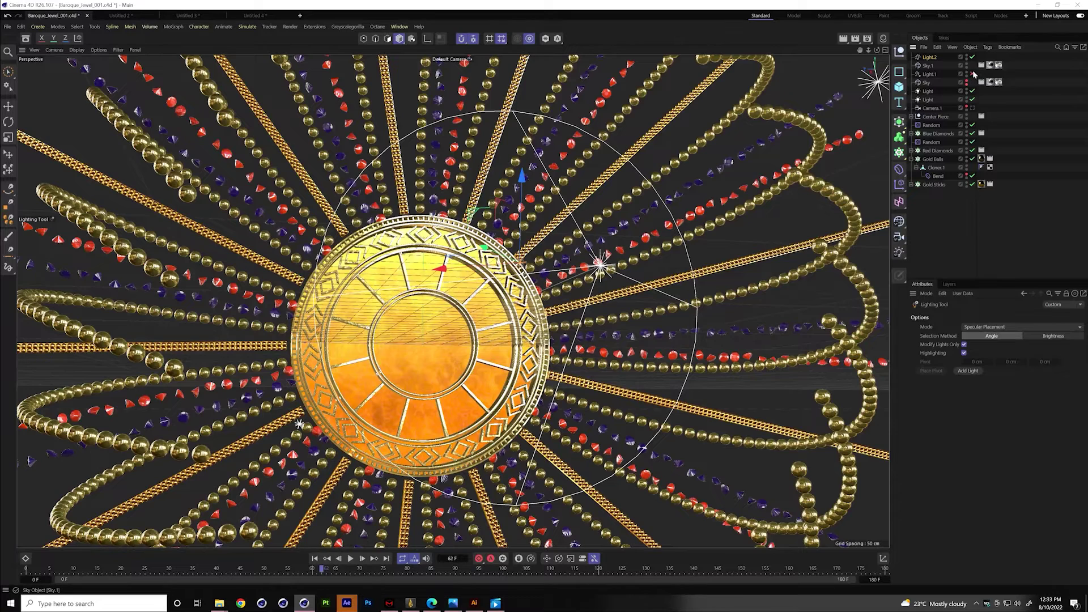
{"action": "left_click", "coordinate": [973, 100]}
{"action": "left_click", "coordinate": [932, 58]}
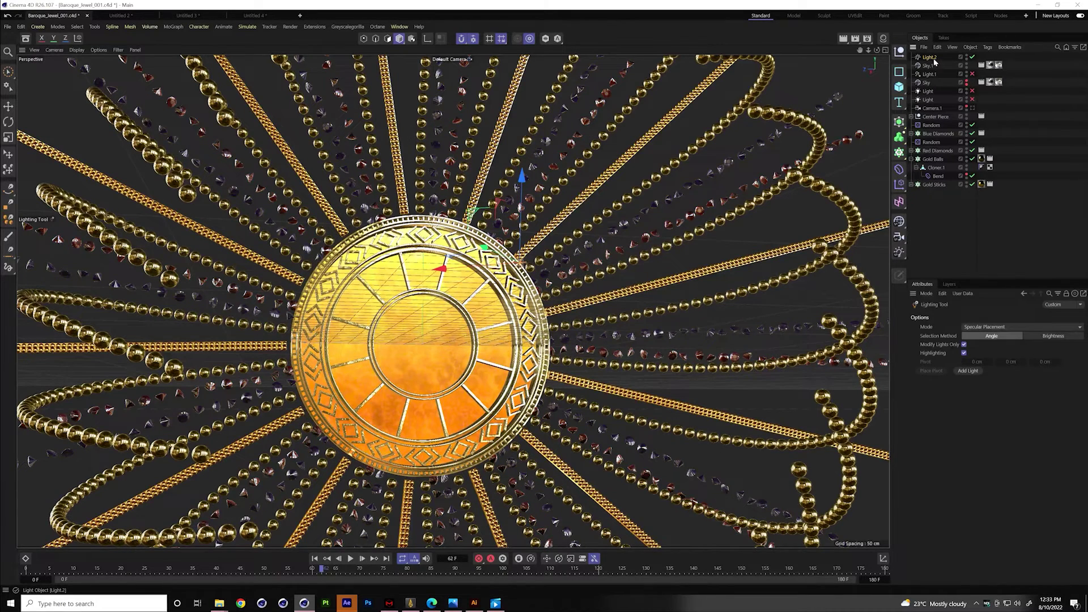
Position Light.2 over the gold center piece with the Lighting Tool and check the lighting from another angle.
{"action": "left_click_drag", "start_coordinate": [442, 268], "coordinate": [351, 305]}
{"action": "left_click_drag", "start_coordinate": [860, 50], "coordinate": [805, 71]}
{"action": "left_click_drag", "start_coordinate": [499, 317], "coordinate": [431, 250], "text": "alt"}
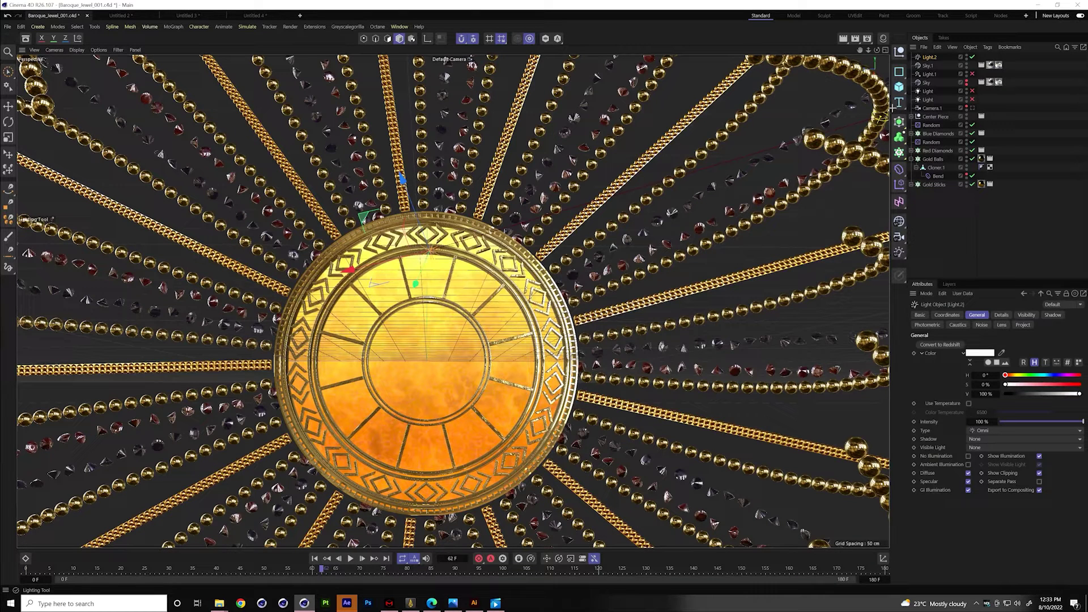
{"action": "left_click", "coordinate": [899, 125]}
{"action": "left_click", "coordinate": [37, 27]}
{"action": "mouse_move", "coordinate": [54, 87]}
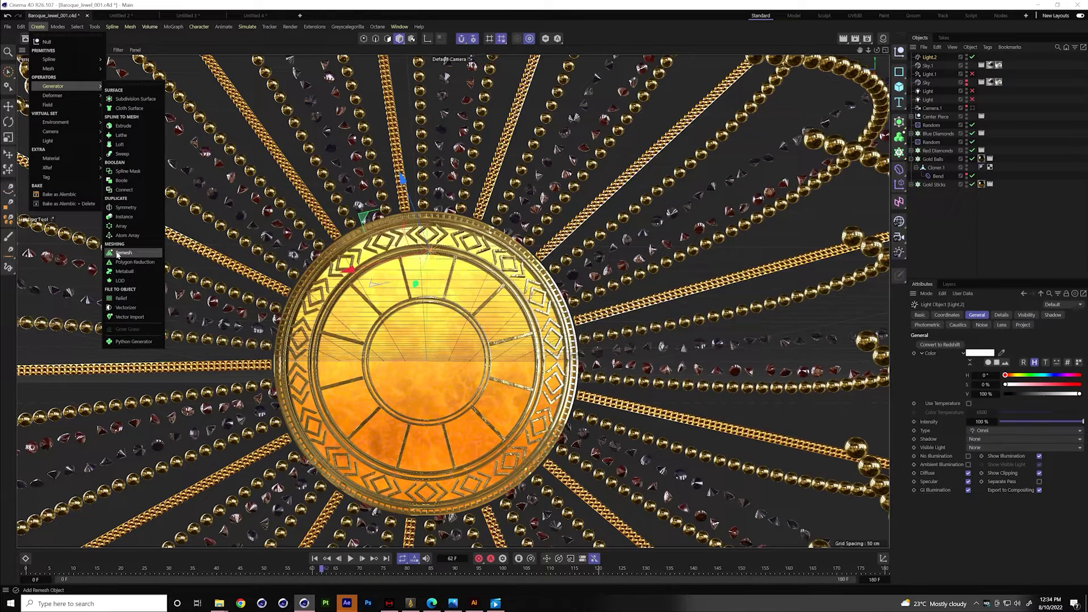
{"action": "mouse_move", "coordinate": [114, 28]}
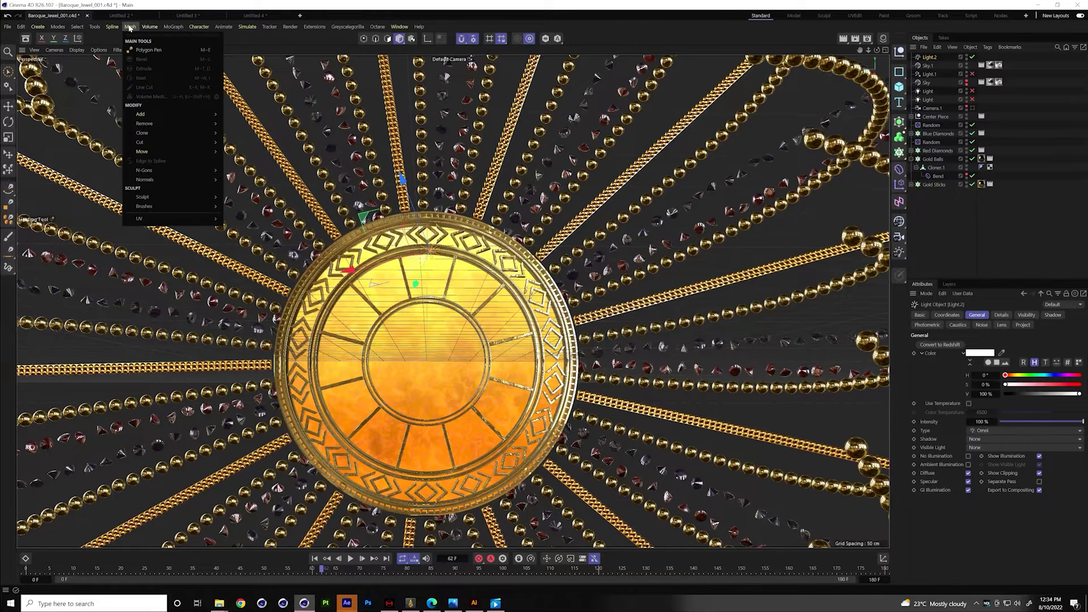
{"action": "mouse_move", "coordinate": [158, 113]}
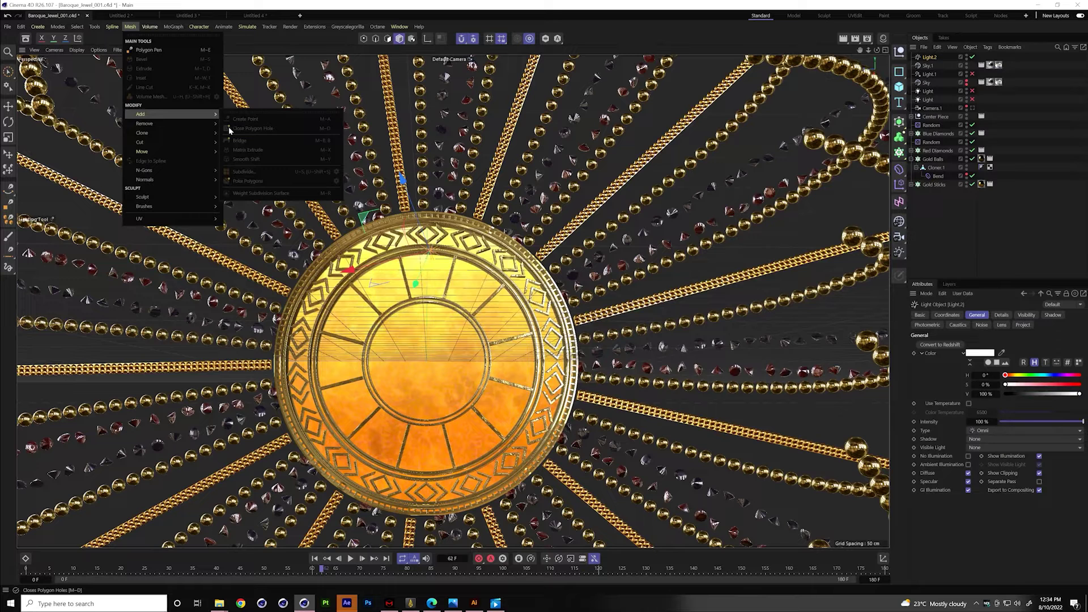
{"action": "left_click", "coordinate": [261, 48]}
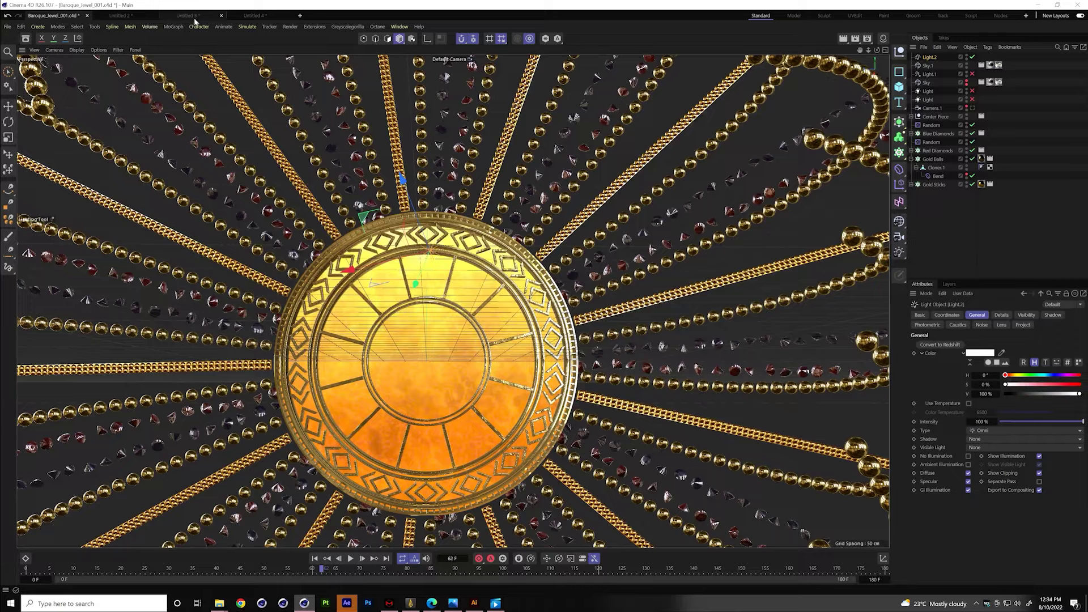
{"action": "left_click", "coordinate": [340, 26]}
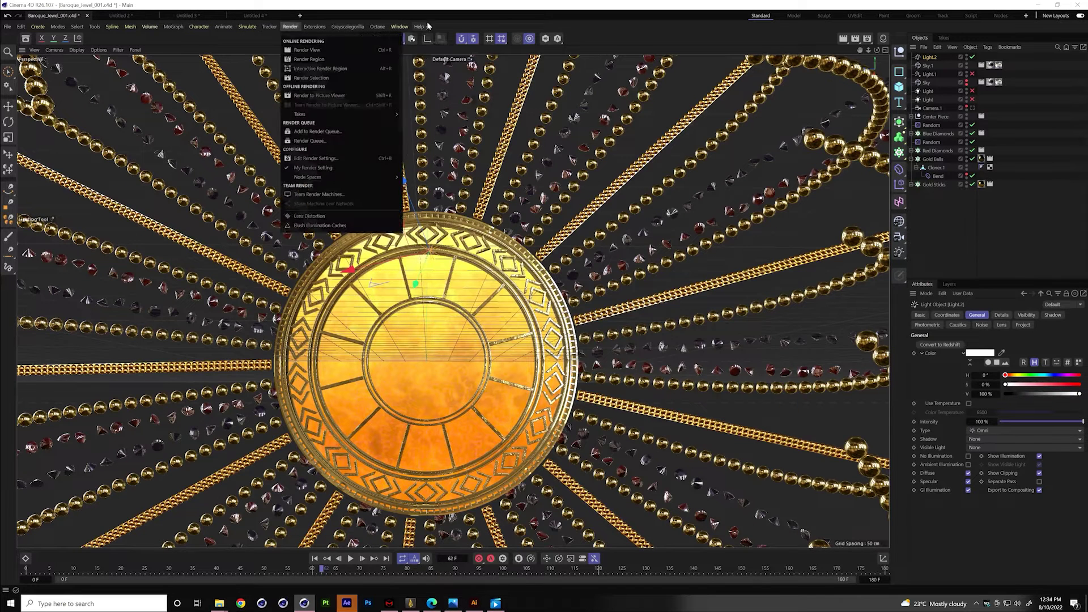
{"action": "mouse_move", "coordinate": [419, 26]}
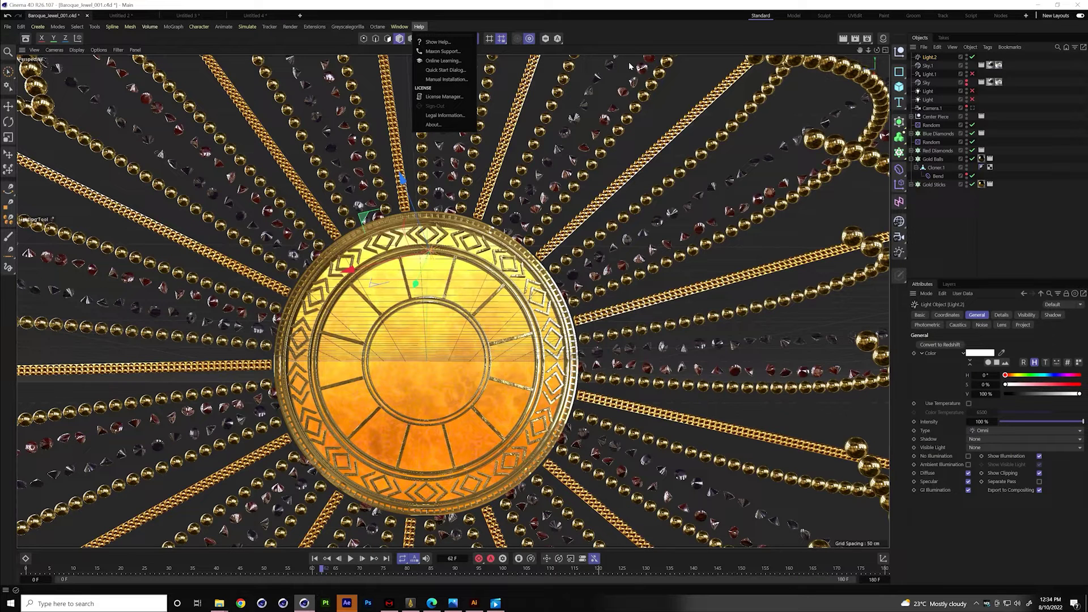
{"action": "left_click", "coordinate": [606, 33]}
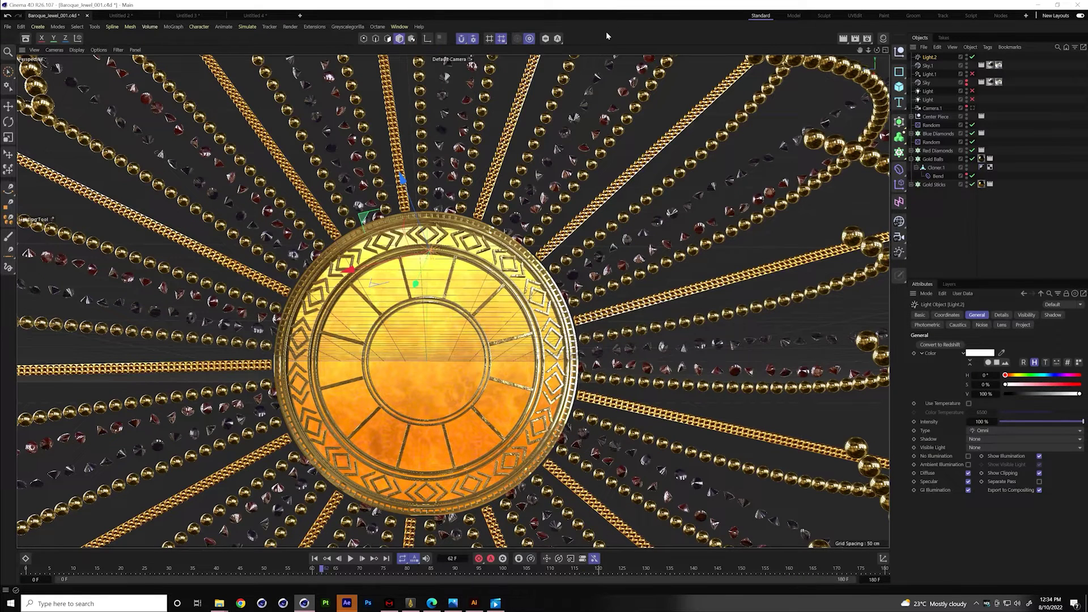
Create a new project, add a Figure object with a height of 180 cm, and frame it in the view.
{"action": "key", "text": "ctrl+n"}
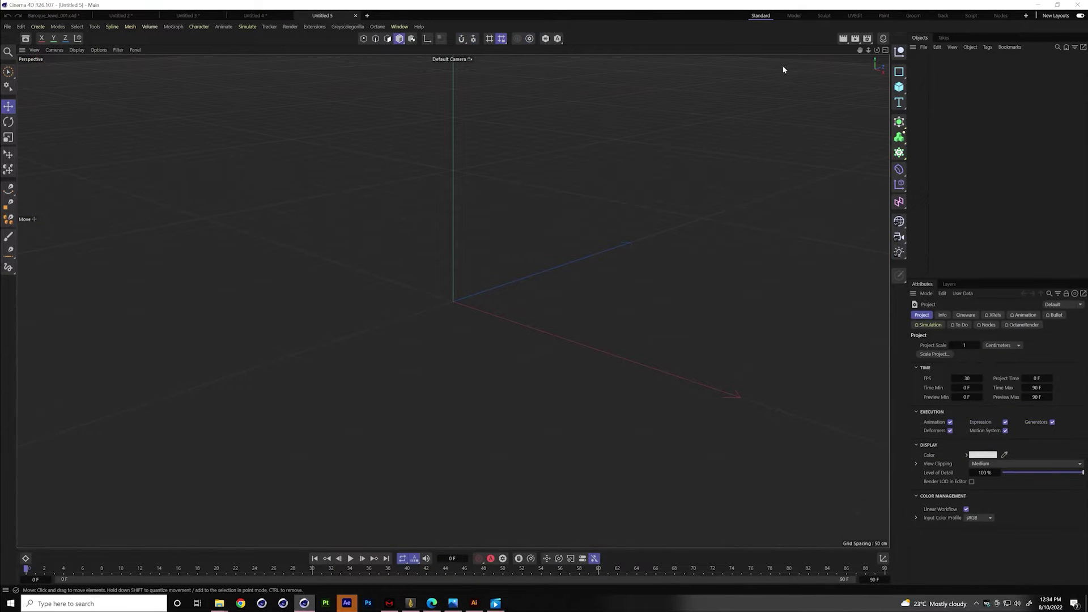
{"action": "left_click", "coordinate": [899, 87]}
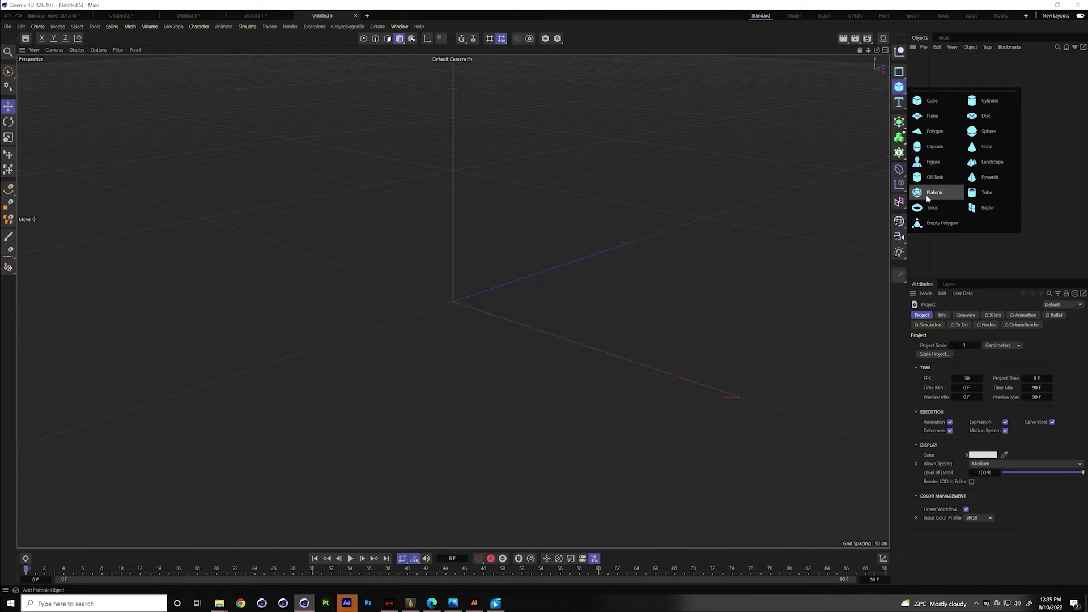
{"action": "left_click", "coordinate": [930, 166]}
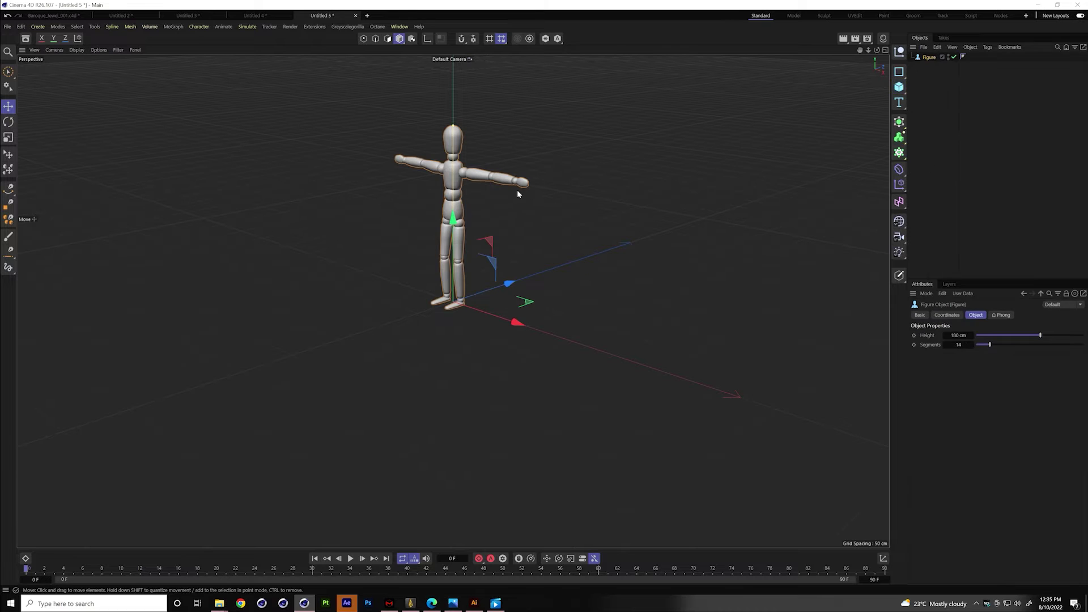
{"action": "key", "text": "h"}
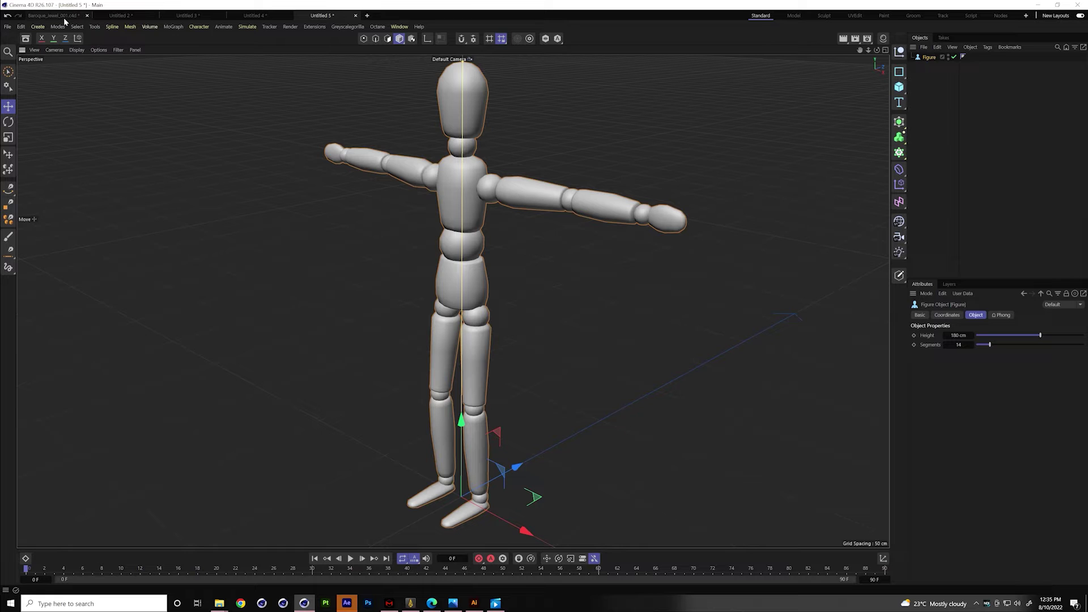
Switch the viewport display to Gouraud Shading (Lines) so that the Figure's mesh edges can be seen.
{"action": "left_click", "coordinate": [76, 50]}
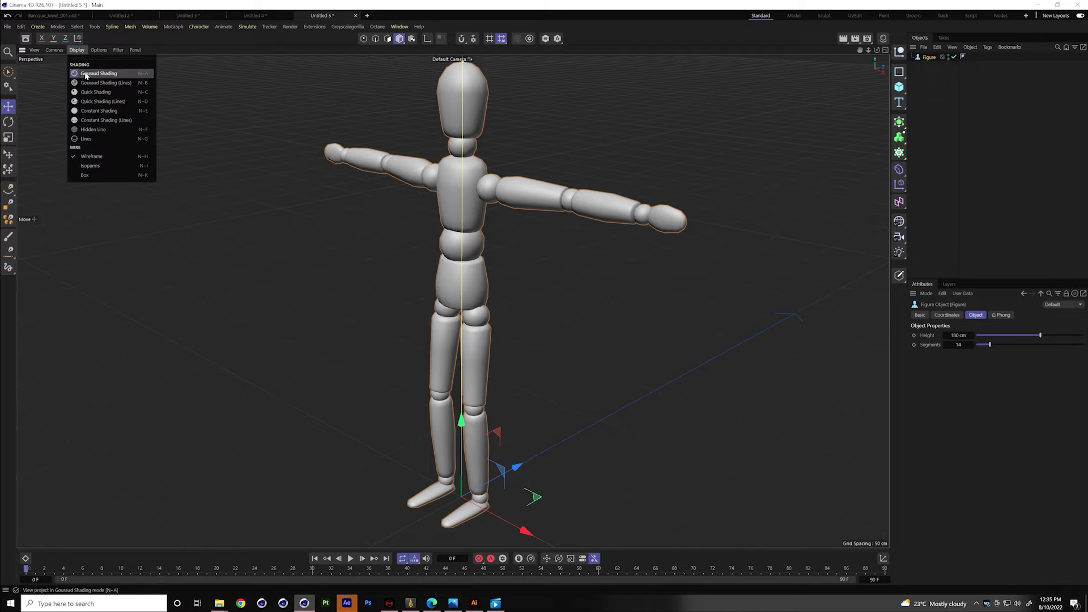
{"action": "left_click", "coordinate": [98, 85]}
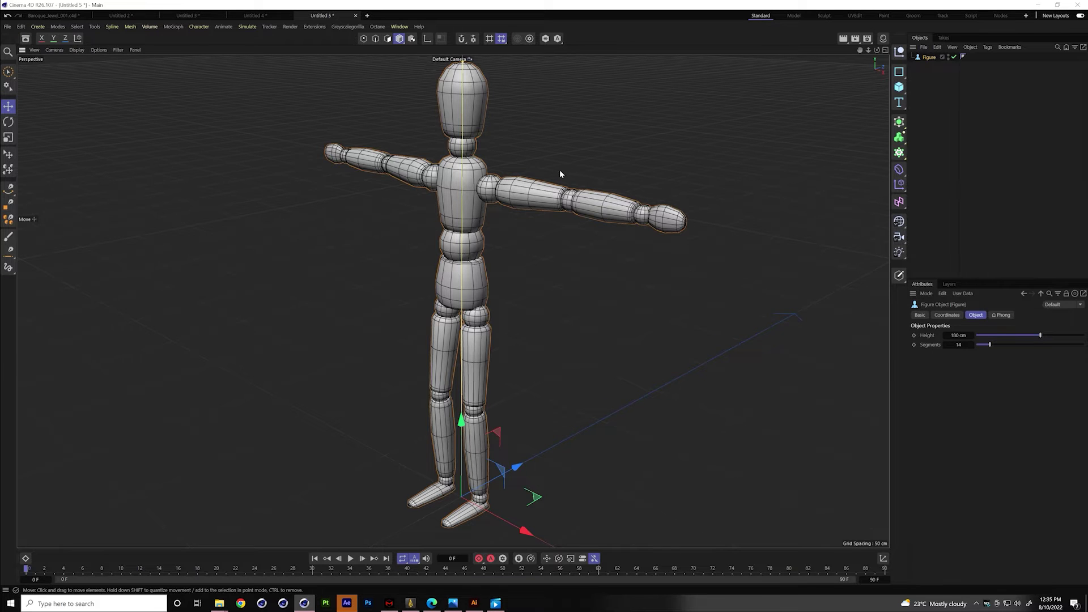
{"action": "scroll", "coordinate": [560, 170], "scroll_direction": "down", "scroll_amount": 2}
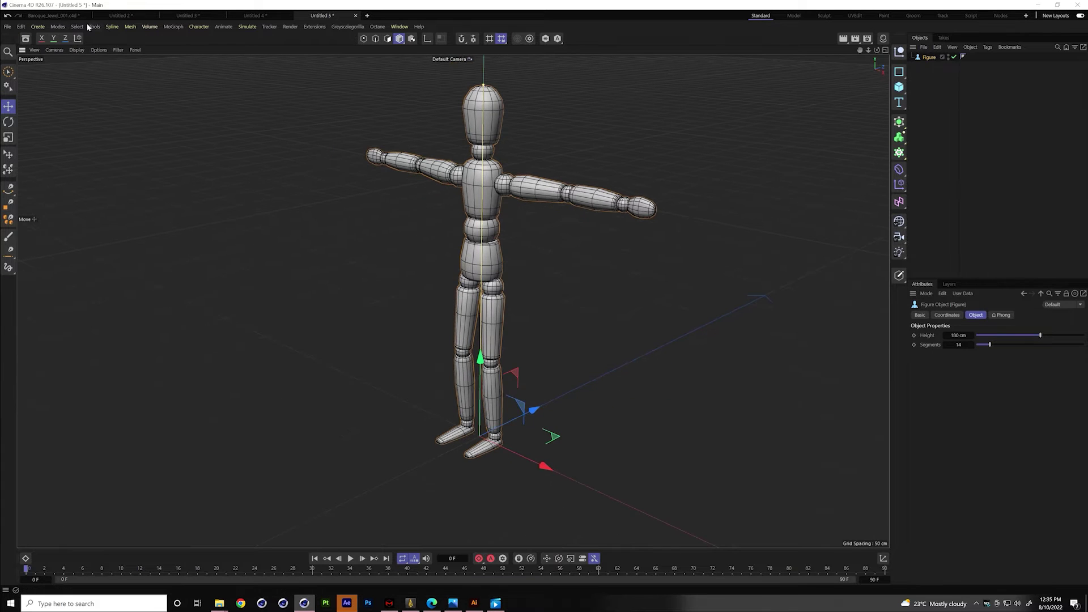
Open the asset library, clear its search in the Nodes category, and show the Geometry Modifier assets as a list.
{"action": "key", "text": "shift+F8"}
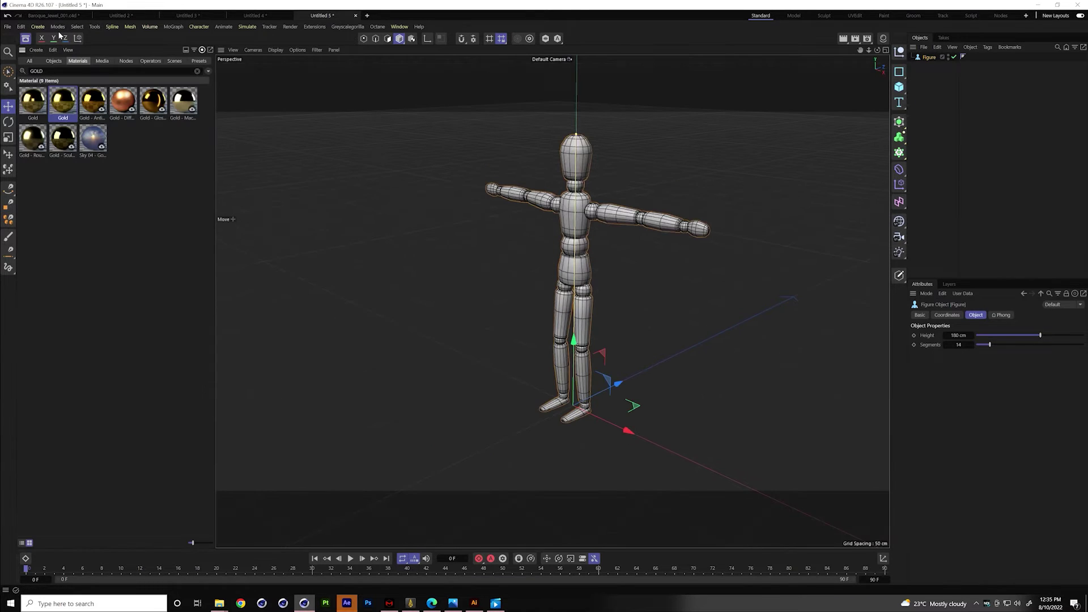
{"action": "left_click", "coordinate": [126, 61]}
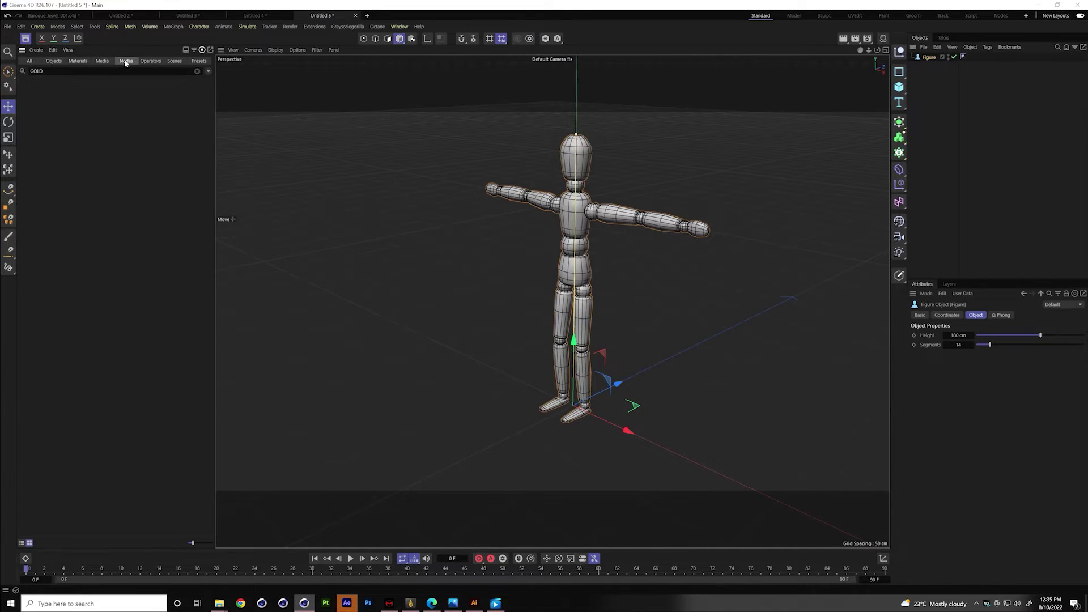
{"action": "left_click", "coordinate": [197, 71]}
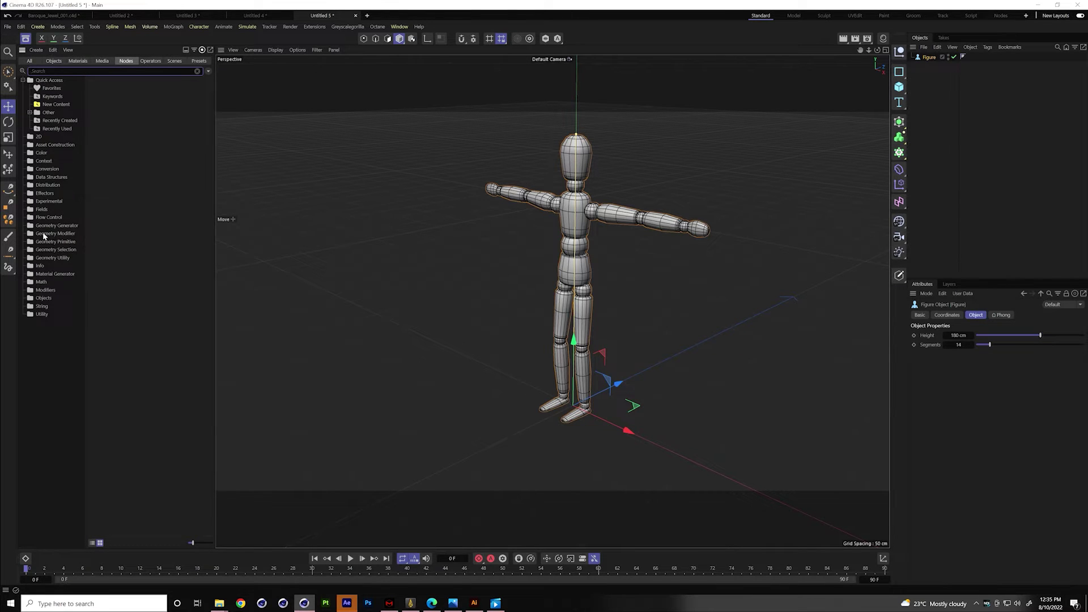
{"action": "left_click", "coordinate": [41, 234]}
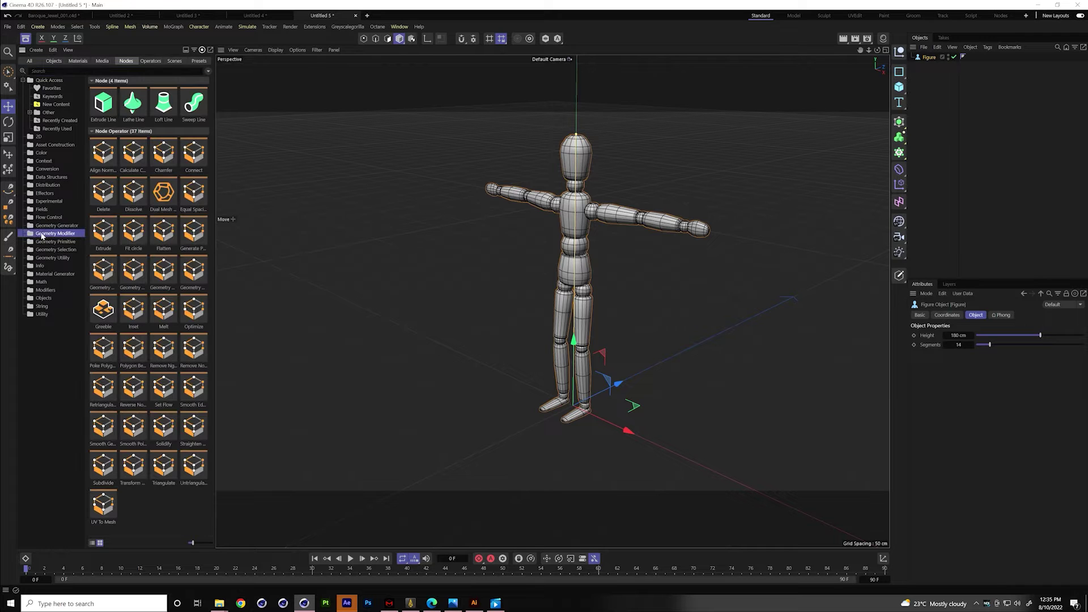
{"action": "left_click", "coordinate": [91, 543]}
{"action": "left_click_drag", "start_coordinate": [193, 543], "coordinate": [189, 543]}
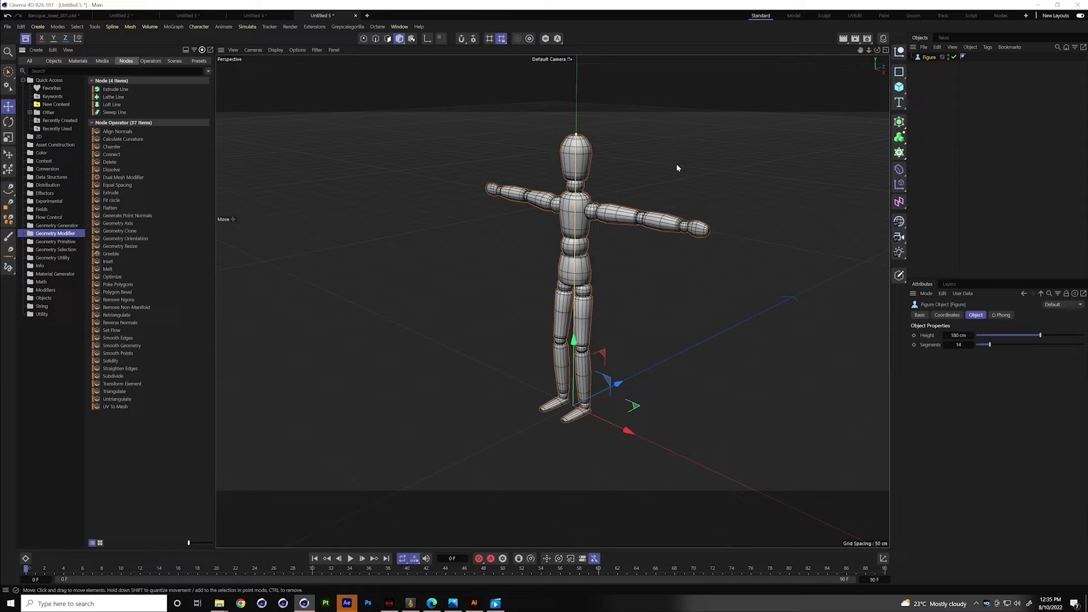
Apply the Triangulate node modifier to the Figure as its child and inspect the mesh from another angle.
{"action": "left_click_drag", "start_coordinate": [861, 50], "coordinate": [849, 70]}
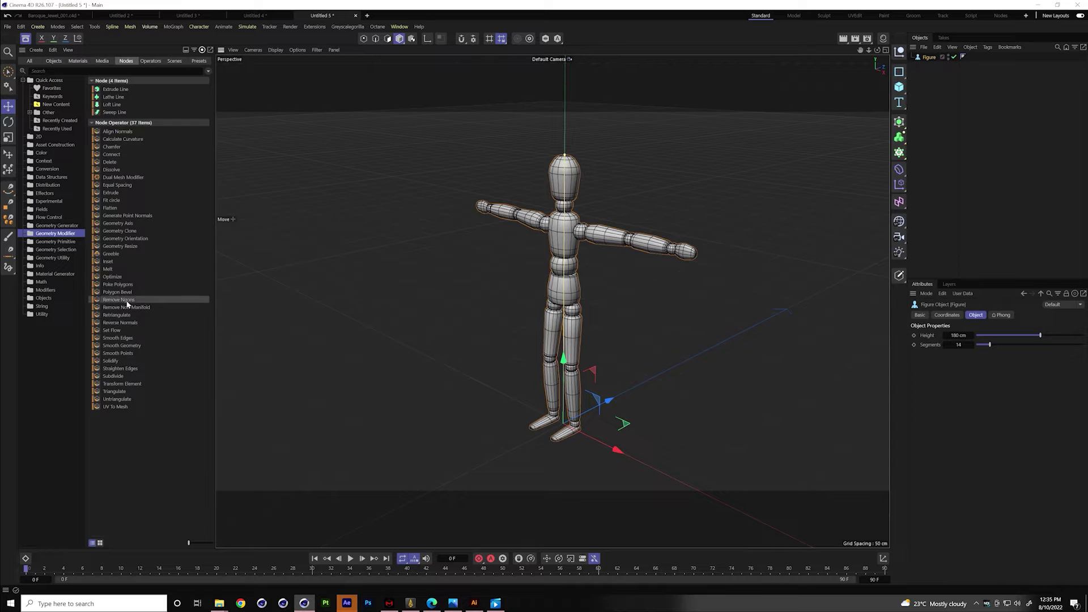
{"action": "left_click", "coordinate": [113, 392]}
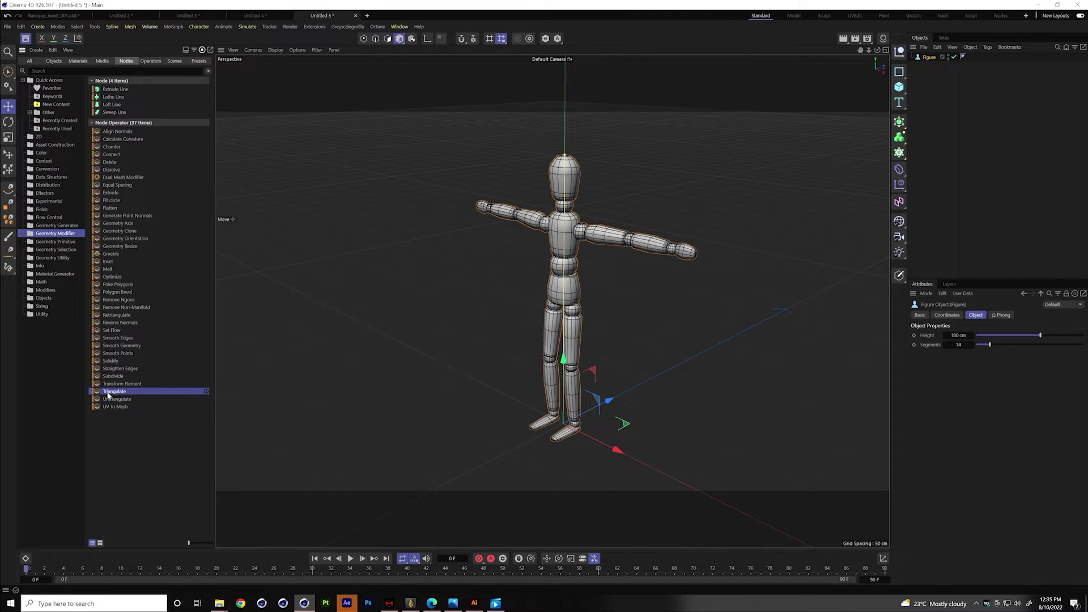
{"action": "left_click_drag", "start_coordinate": [928, 50], "coordinate": [929, 57]}
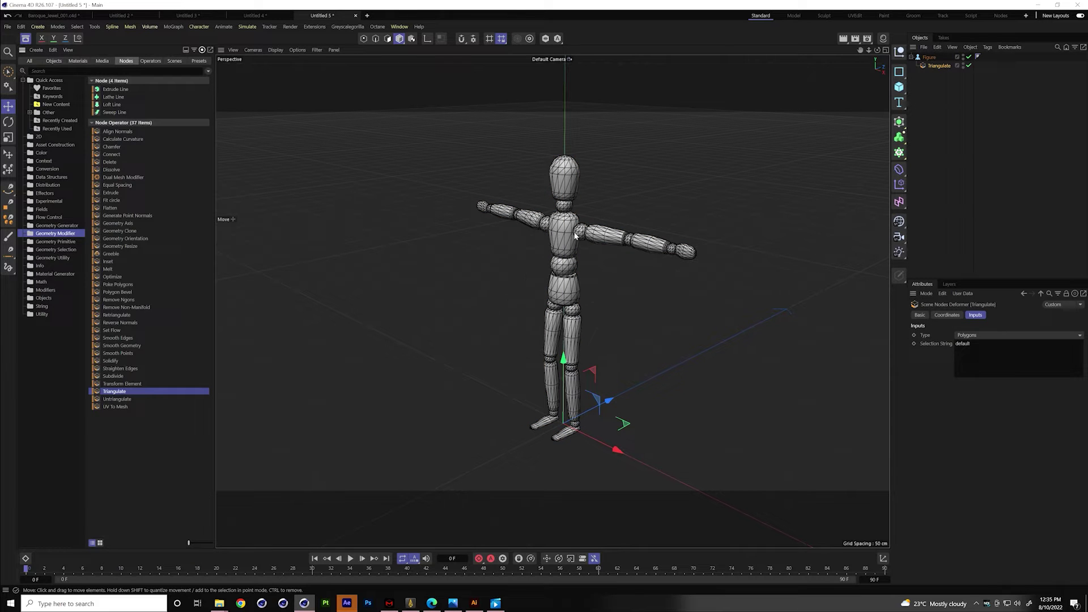
{"action": "scroll", "coordinate": [548, 136], "scroll_direction": "up", "scroll_amount": 3}
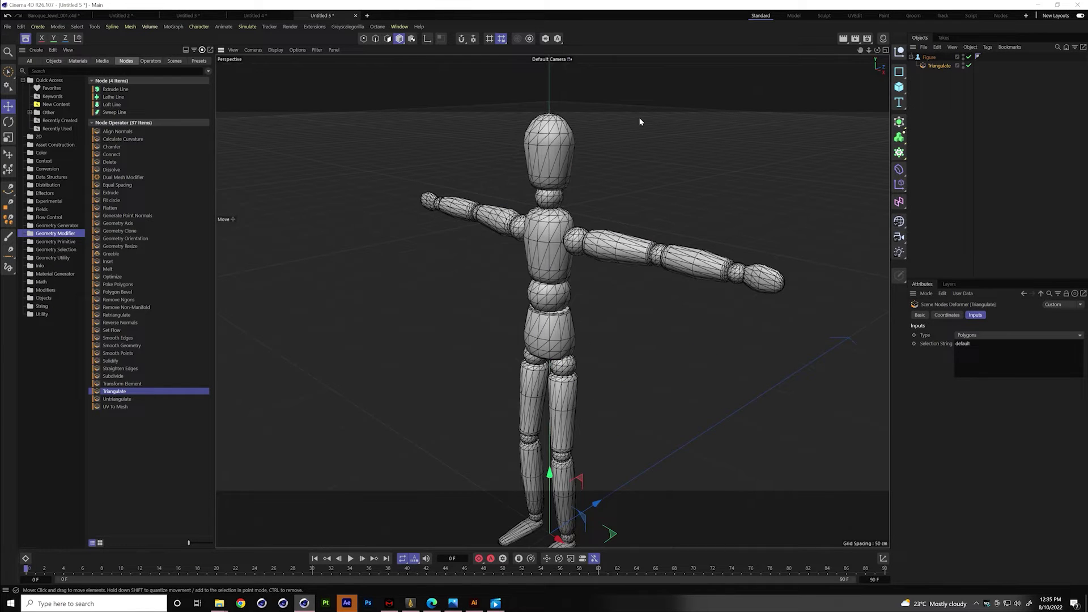
{"action": "left_click_drag", "start_coordinate": [877, 50], "coordinate": [964, 68]}
{"action": "left_click_drag", "start_coordinate": [860, 50], "coordinate": [852, 84]}
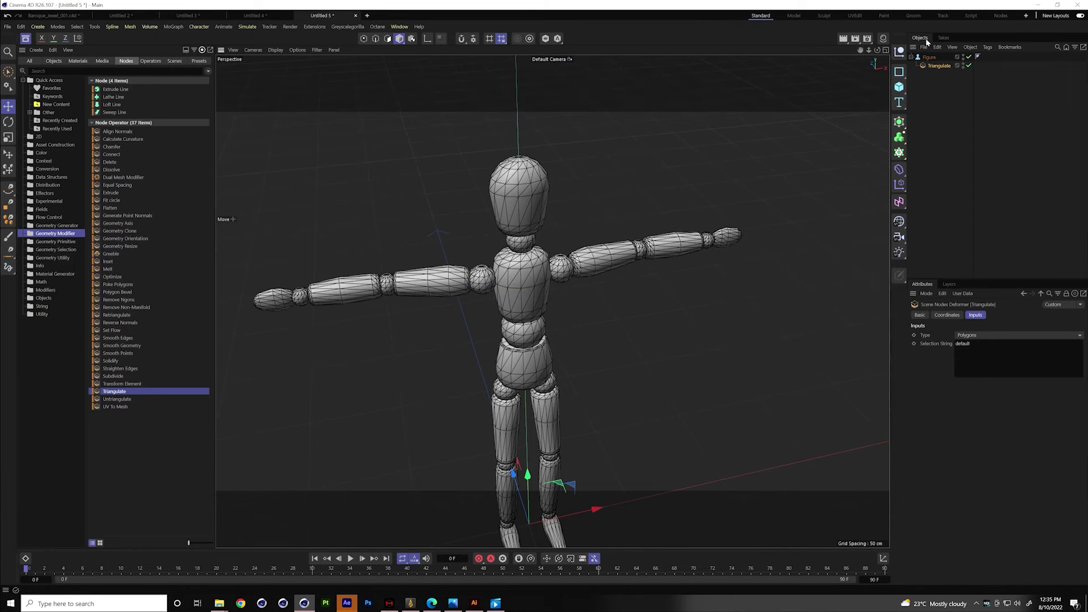
Set the Figure's segments to 47, collapse its hierarchy, and view the mesh from the front.
{"action": "left_click", "coordinate": [930, 57]}
{"action": "left_click_drag", "start_coordinate": [989, 344], "coordinate": [1038, 352]}
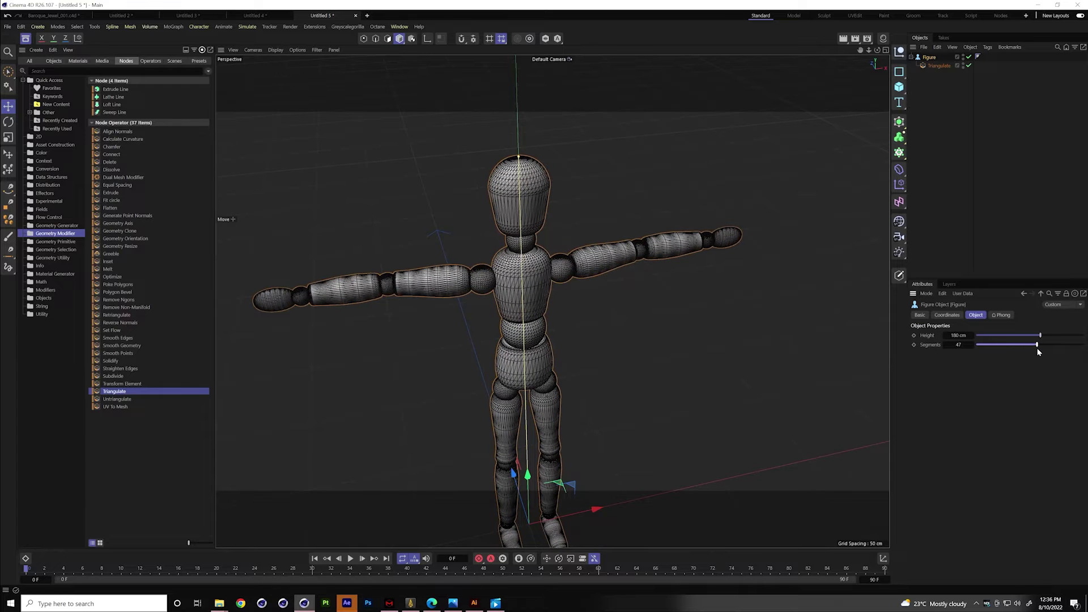
{"action": "left_click", "coordinate": [911, 56]}
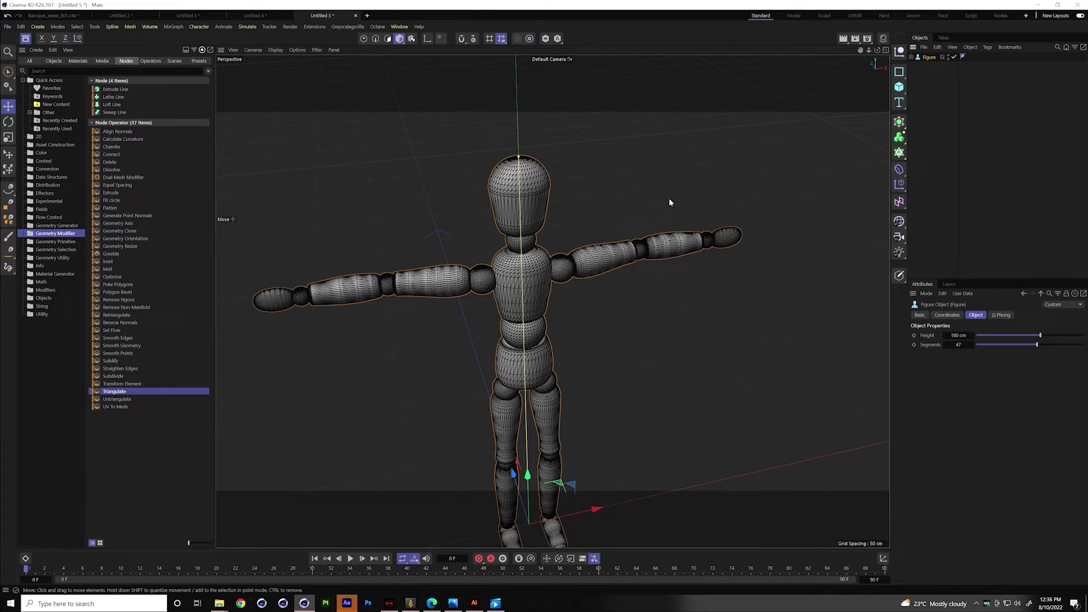
{"action": "left_click_drag", "start_coordinate": [877, 50], "coordinate": [692, 68]}
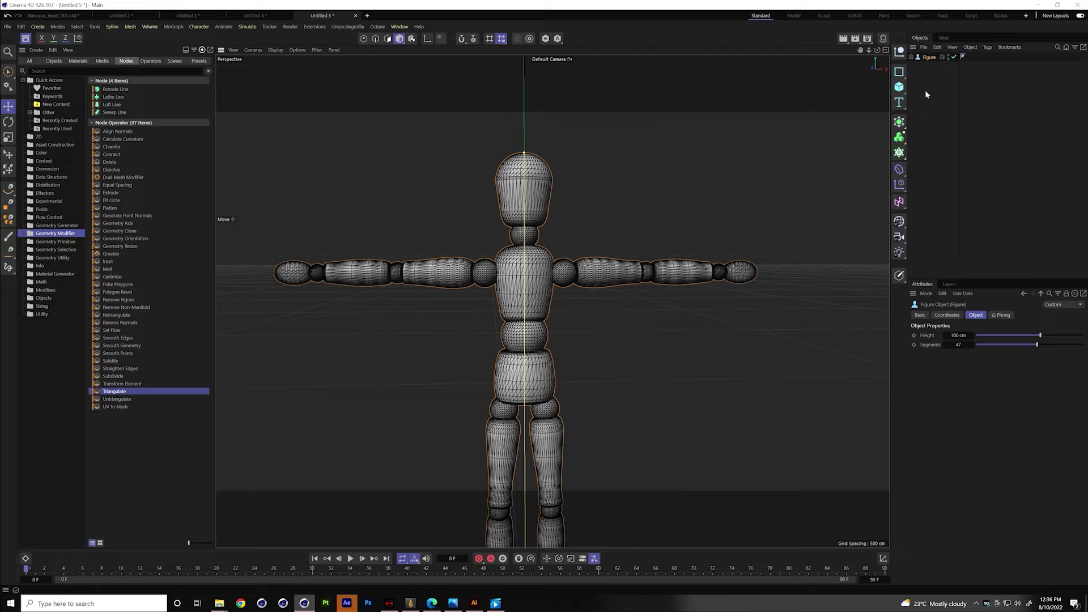
Expand the Figure's hierarchy and open the list of generator objects.
{"action": "left_click", "coordinate": [911, 57]}
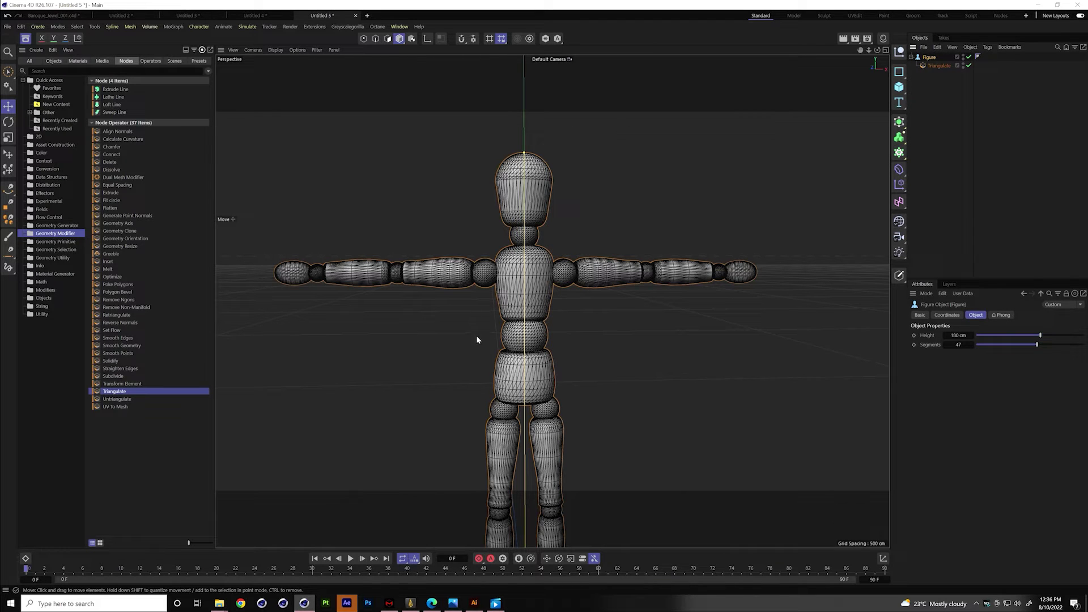
{"action": "left_click", "coordinate": [899, 122]}
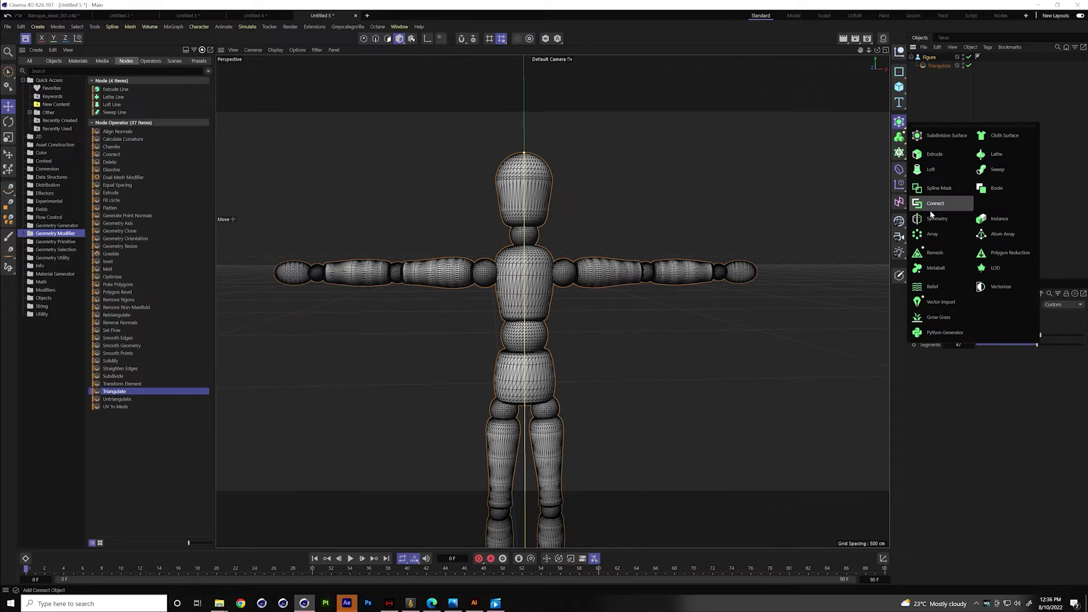
Add a Remesh generator and make the Figure object its child.
{"action": "left_click", "coordinate": [934, 253]}
{"action": "left_click_drag", "start_coordinate": [917, 70], "coordinate": [934, 59]}
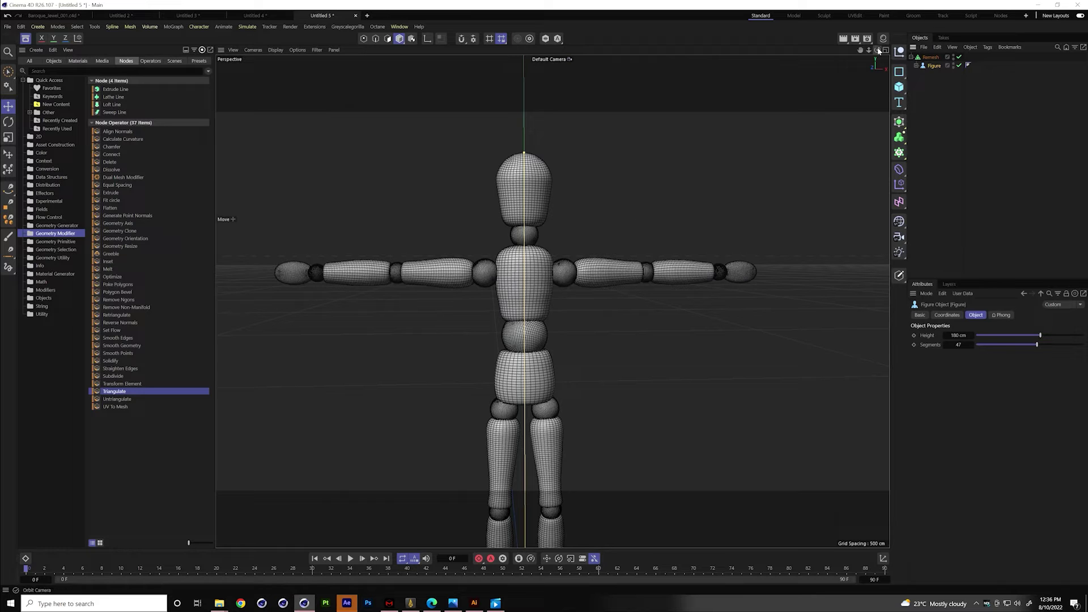
{"action": "scroll", "coordinate": [549, 204], "scroll_direction": "up", "scroll_amount": 3}
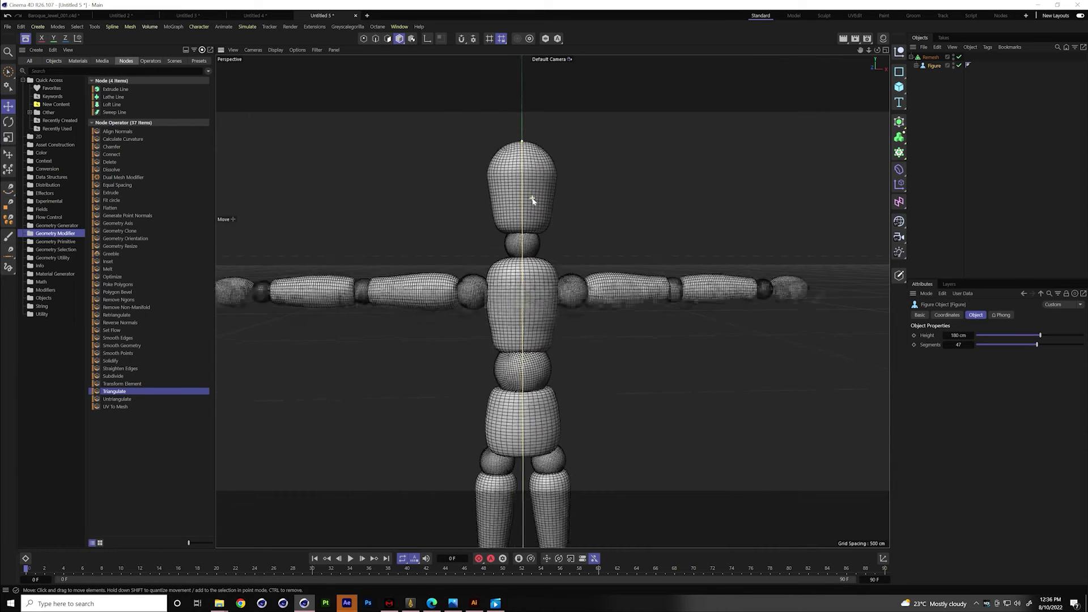
{"action": "mouse_move", "coordinate": [860, 50]}
{"action": "left_mouse_down"}
{"action": "mouse_move", "coordinate": [875, 102]}
{"action": "mouse_move", "coordinate": [879, 56]}
{"action": "mouse_move", "coordinate": [870, 61]}
{"action": "mouse_move", "coordinate": [887, 64]}
{"action": "mouse_move", "coordinate": [867, 53]}
{"action": "left_mouse_up"}
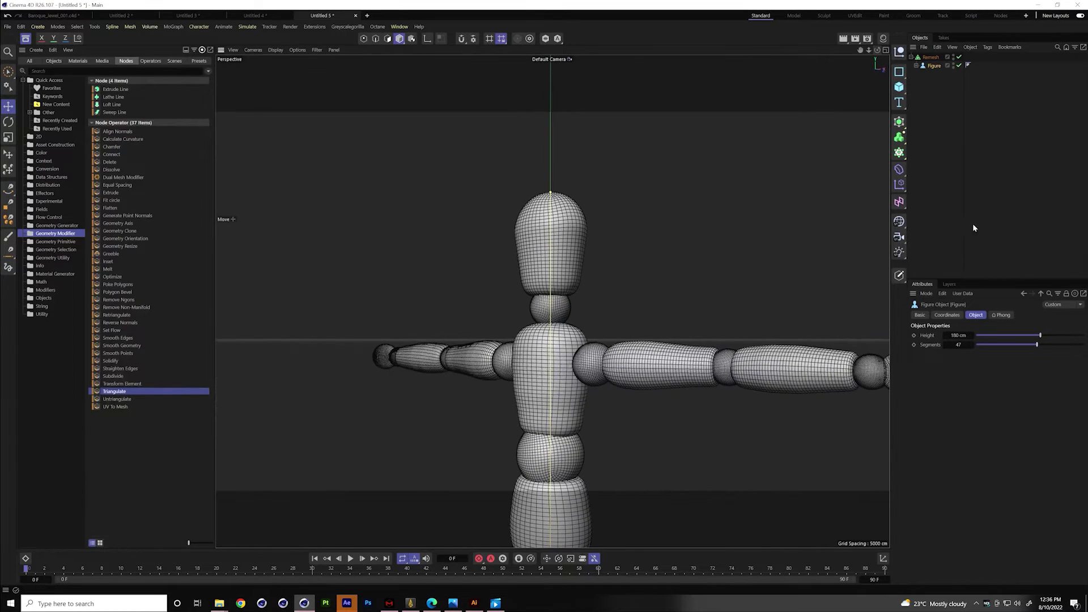
Set the Remesh generator's mesh density to 38%, trying 5% along the way.
{"action": "left_click", "coordinate": [930, 57]}
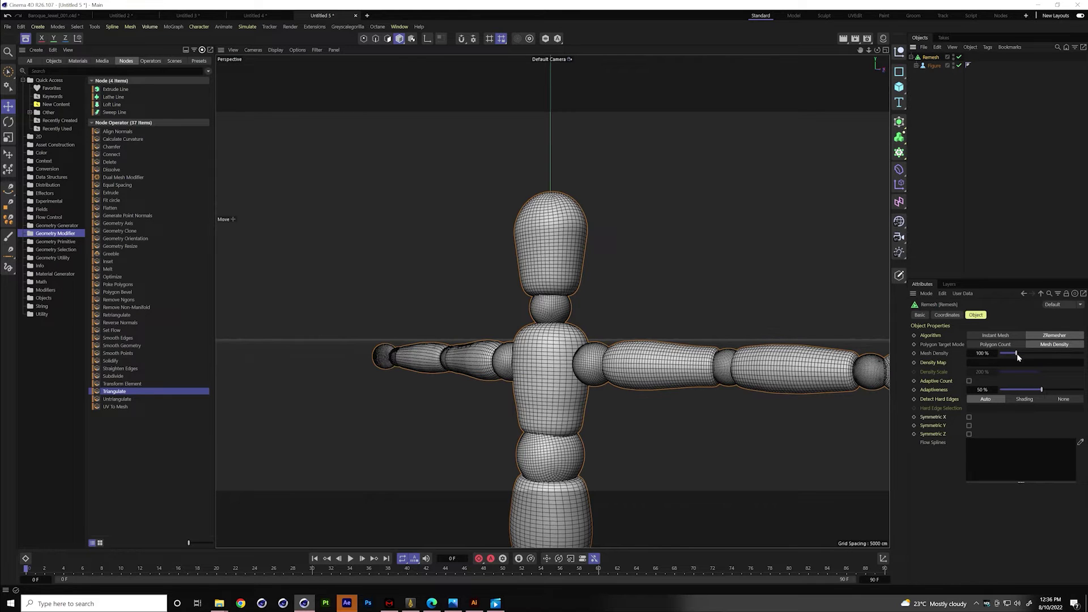
{"action": "left_click_drag", "start_coordinate": [1018, 356], "coordinate": [1001, 354]}
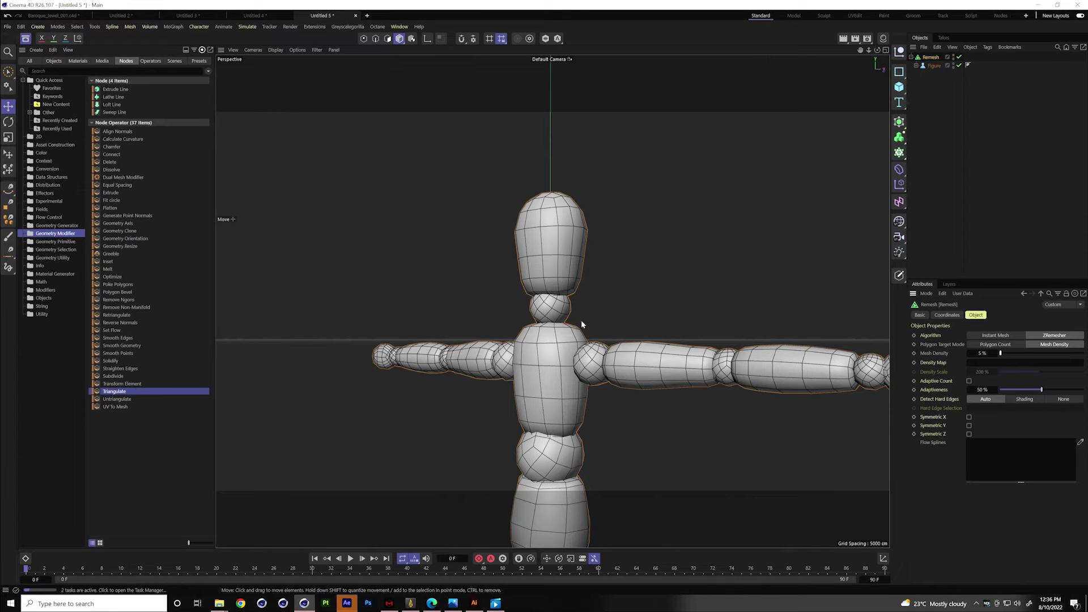
{"action": "left_click", "coordinate": [1001, 354]}
{"action": "left_click_drag", "start_coordinate": [1002, 354], "coordinate": [1006, 356]}
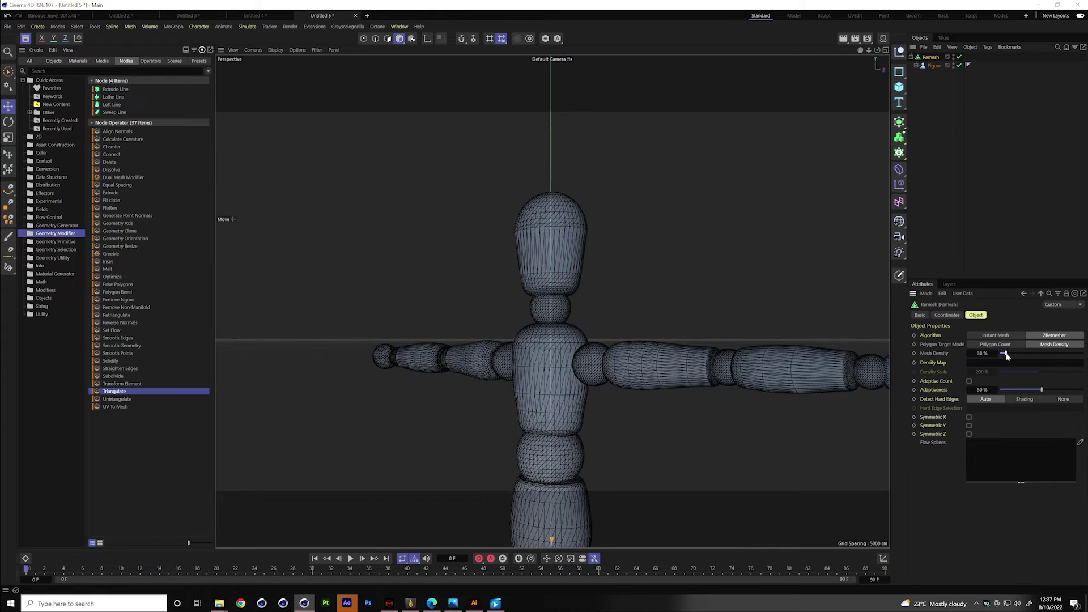
Reduce the Remesh generator's adaptiveness to 20%, checking the topology around the shoulder and arm joints.
{"action": "left_click_drag", "start_coordinate": [861, 50], "coordinate": [814, 3]}
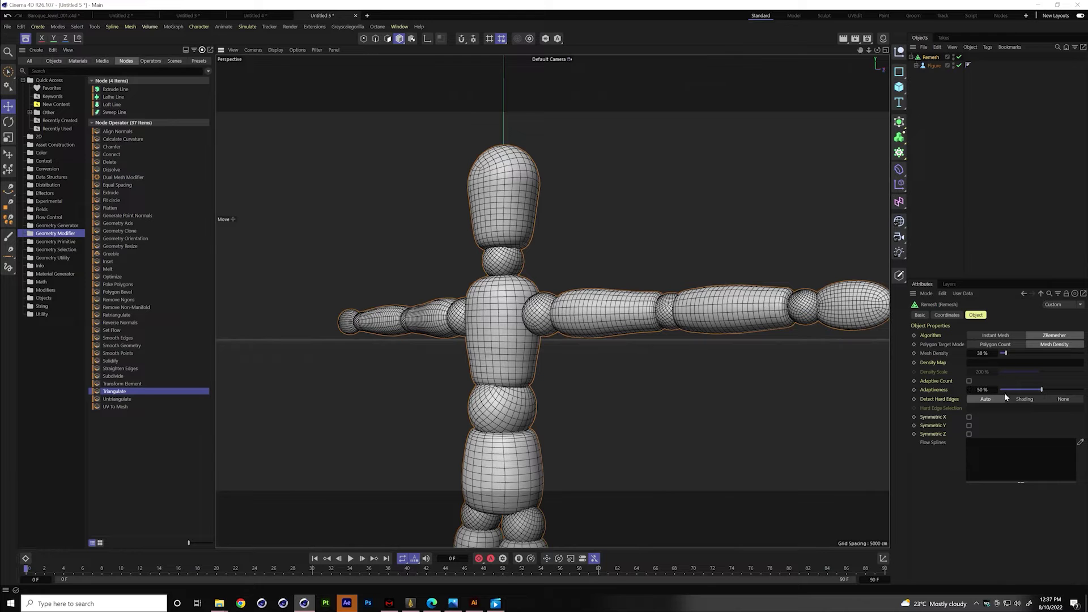
{"action": "scroll", "coordinate": [521, 306], "scroll_direction": "up", "scroll_amount": 3}
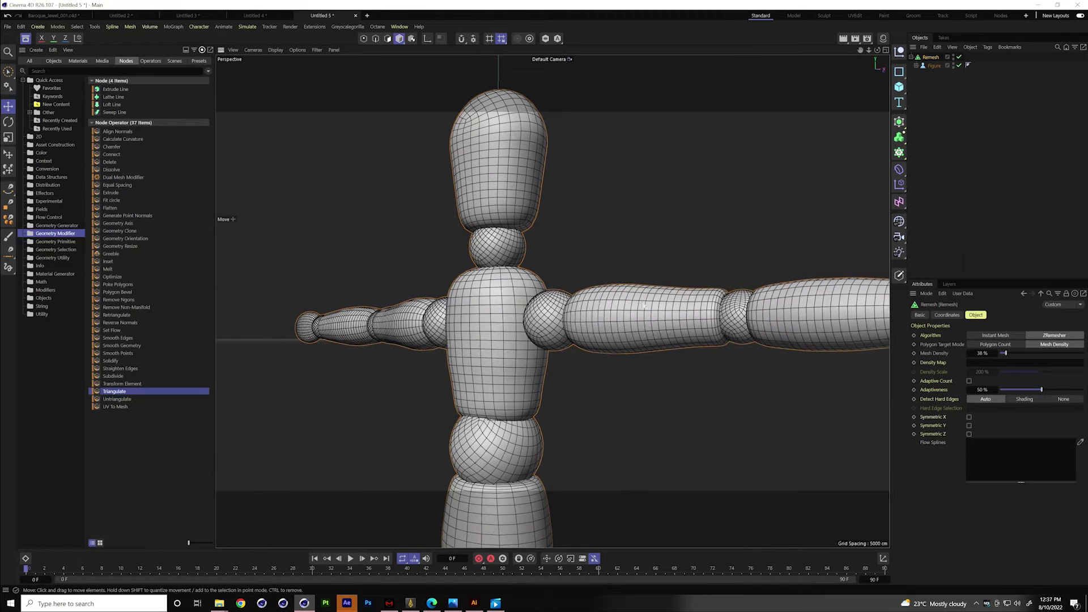
{"action": "left_click_drag", "start_coordinate": [1041, 389], "coordinate": [1028, 391]}
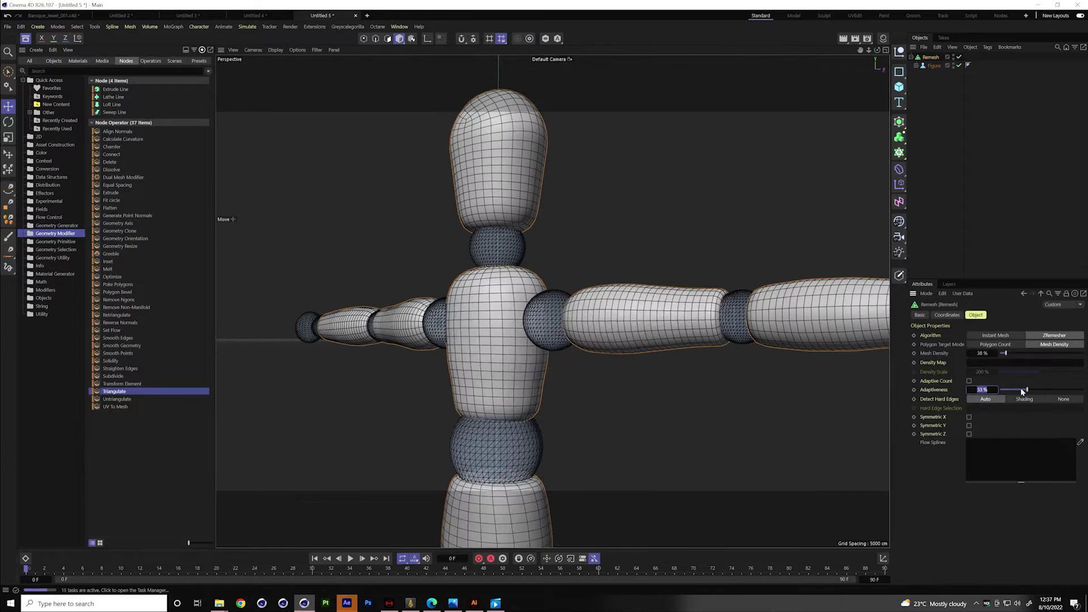
{"action": "scroll", "coordinate": [689, 311], "scroll_direction": "up", "scroll_amount": 3}
{"action": "left_click_drag", "start_coordinate": [689, 311], "coordinate": [663, 313], "text": "alt"}
{"action": "left_click_drag", "start_coordinate": [552, 302], "coordinate": [465, 314], "text": "alt"}
{"action": "left_click_drag", "start_coordinate": [1027, 390], "coordinate": [1016, 390]}
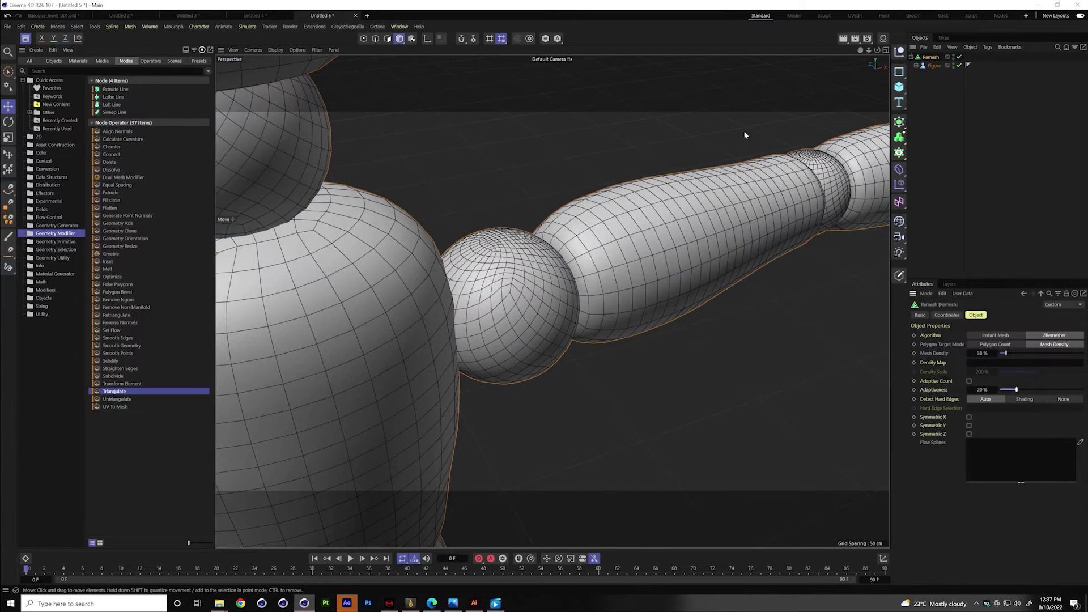
{"action": "key", "text": "ctrl+shift+z"}
{"action": "left_click_drag", "start_coordinate": [861, 50], "coordinate": [735, 177]}
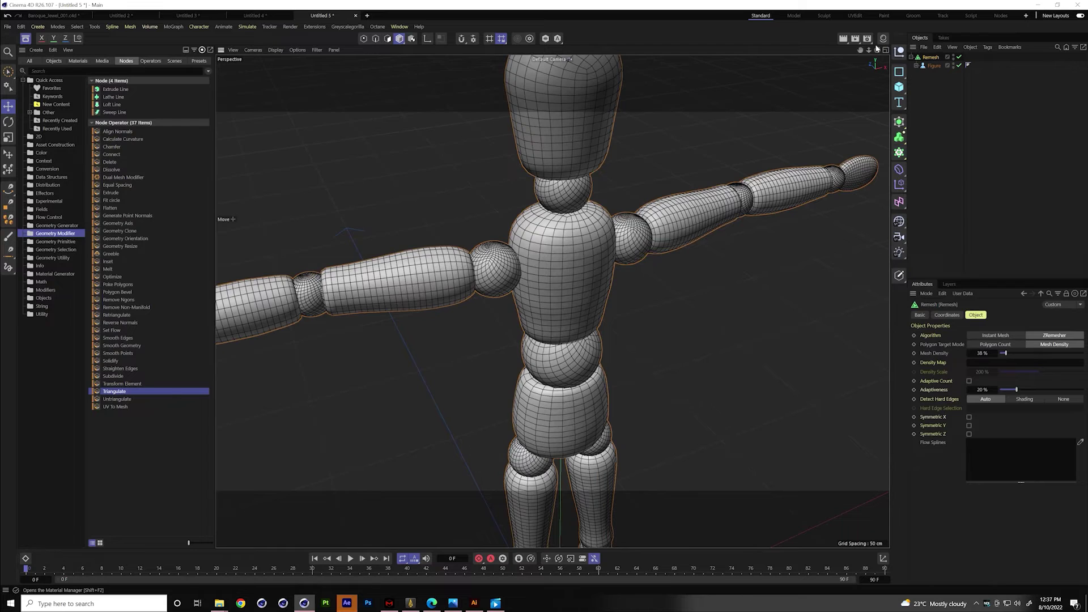
{"action": "left_click_drag", "start_coordinate": [869, 50], "coordinate": [663, 176]}
{"action": "left_click_drag", "start_coordinate": [728, 112], "coordinate": [690, 136], "text": "alt"}
{"action": "mouse_move", "coordinate": [878, 50]}
{"action": "left_mouse_down"}
{"action": "mouse_move", "coordinate": [861, 56]}
{"action": "mouse_move", "coordinate": [877, 50]}
{"action": "left_mouse_up"}
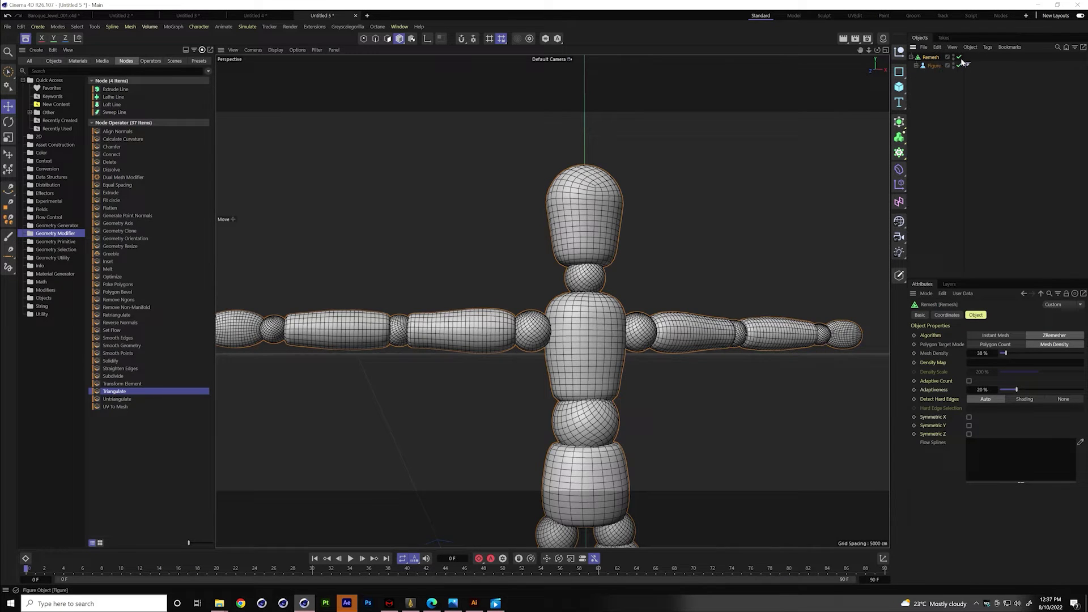
Select the Figure object and review the task history in the Task Manager, closing it when done.
{"action": "left_click", "coordinate": [934, 66]}
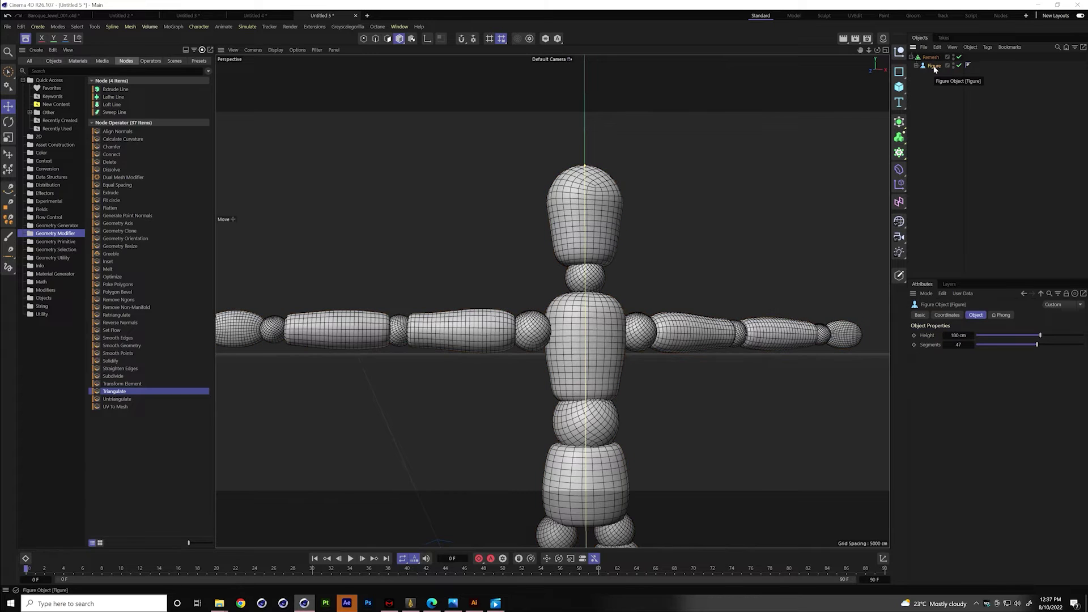
{"action": "left_click", "coordinate": [398, 27]}
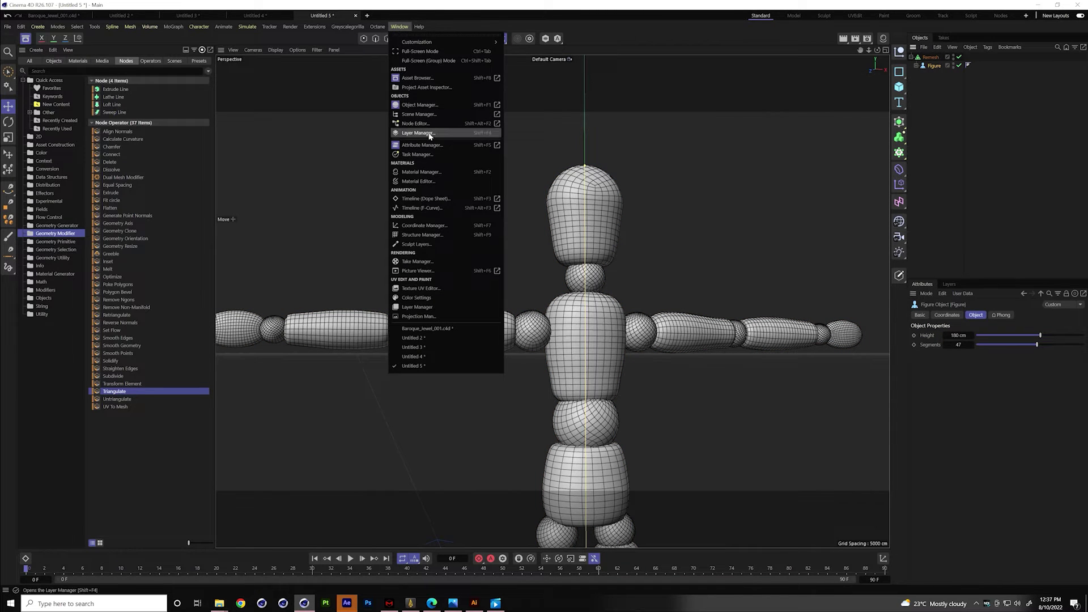
{"action": "left_click", "coordinate": [420, 155]}
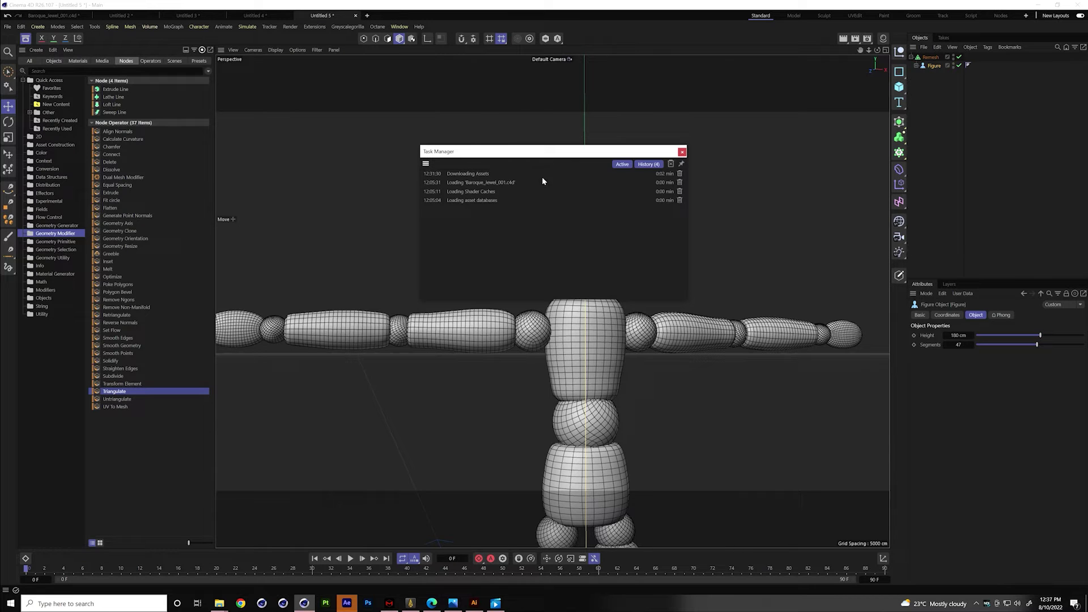
{"action": "left_click_drag", "start_coordinate": [545, 157], "coordinate": [525, 166]}
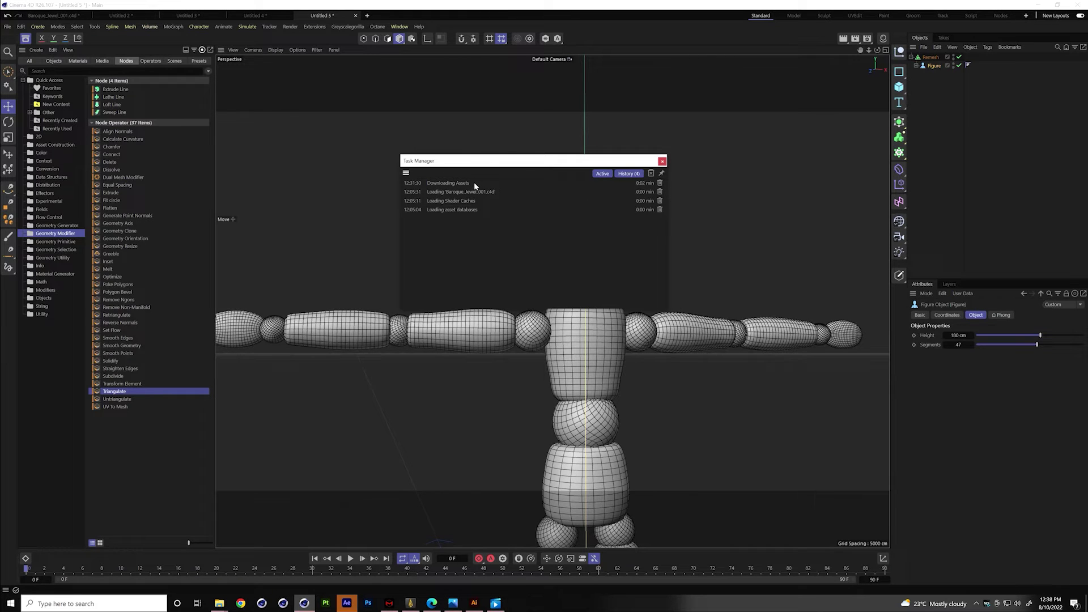
{"action": "left_click_drag", "start_coordinate": [521, 158], "coordinate": [494, 141]}
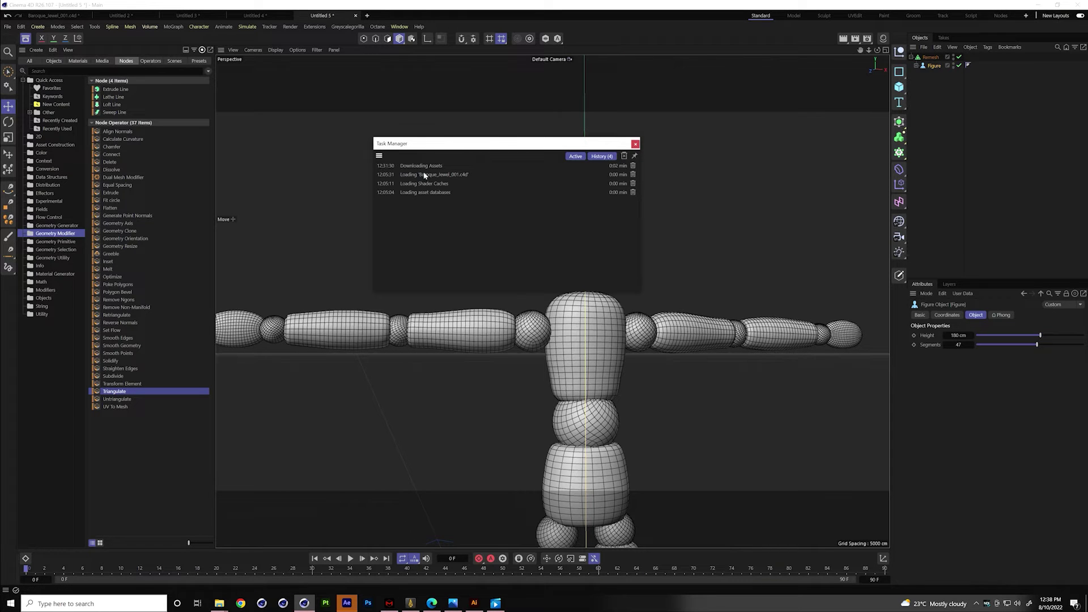
{"action": "left_click", "coordinate": [636, 145]}
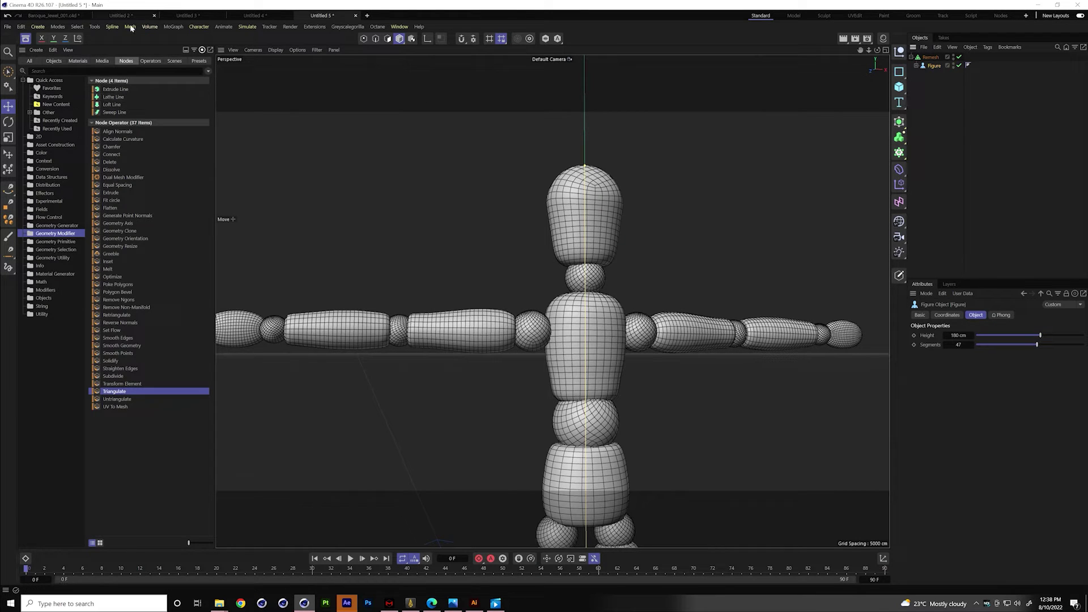
Switch the Asset Browser to show all asset categories.
{"action": "left_click", "coordinate": [31, 61]}
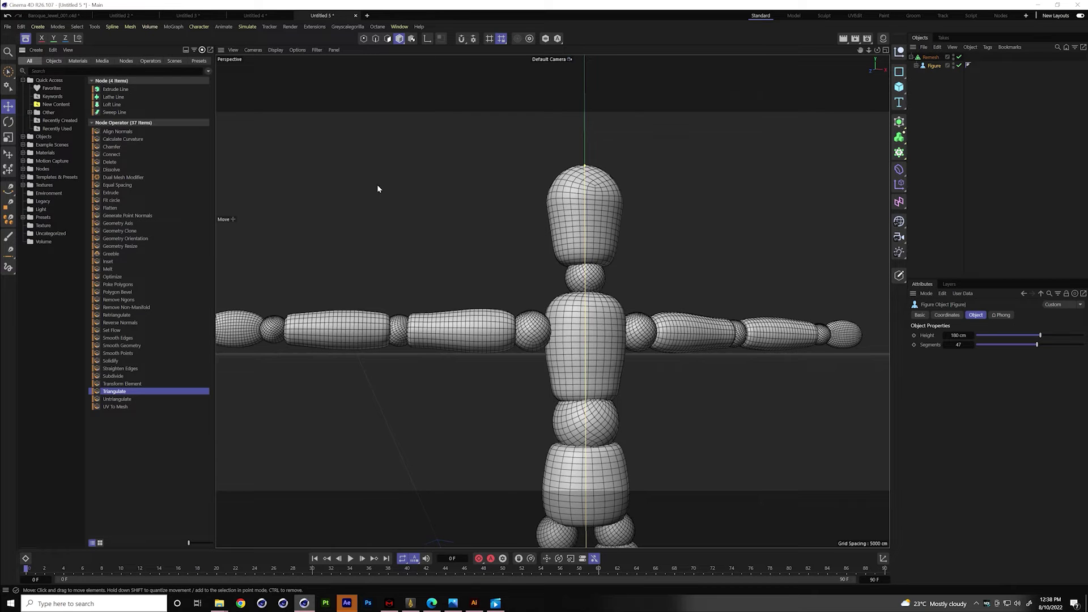
{"action": "scroll", "coordinate": [433, 146], "scroll_direction": "down", "scroll_amount": 3}
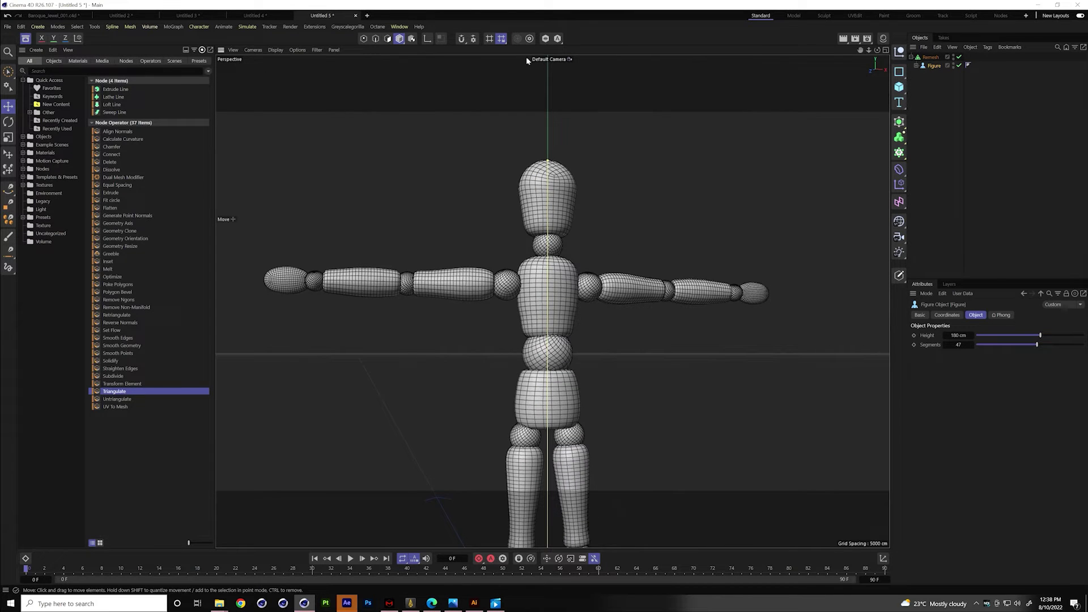
{"action": "left_click_drag", "start_coordinate": [416, 283], "coordinate": [429, 233], "text": "alt"}
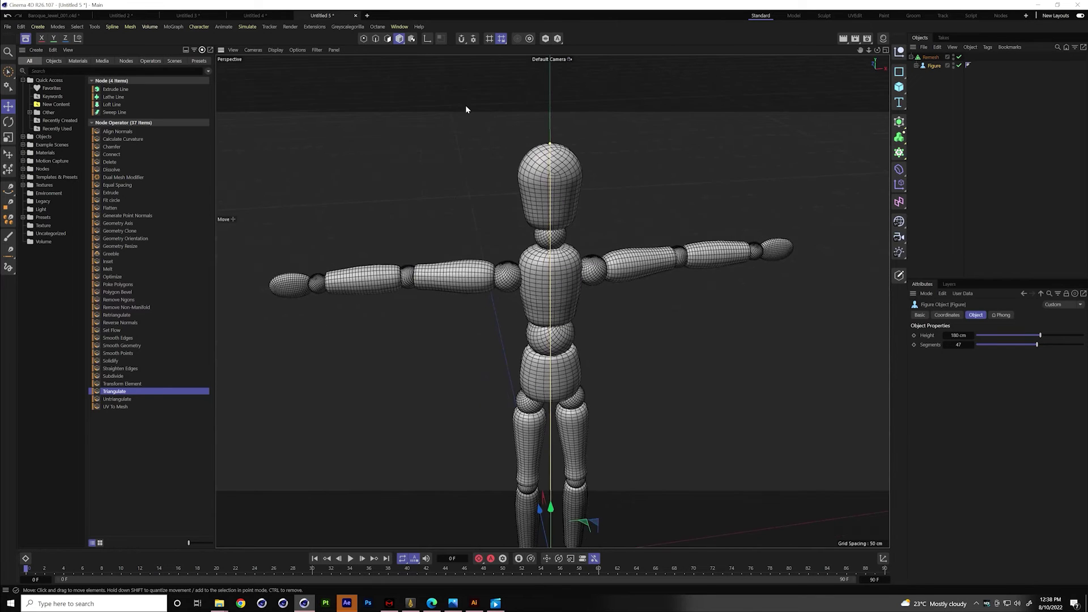
Enable auto-save in the Files section of the preferences.
{"action": "left_click", "coordinate": [20, 27]}
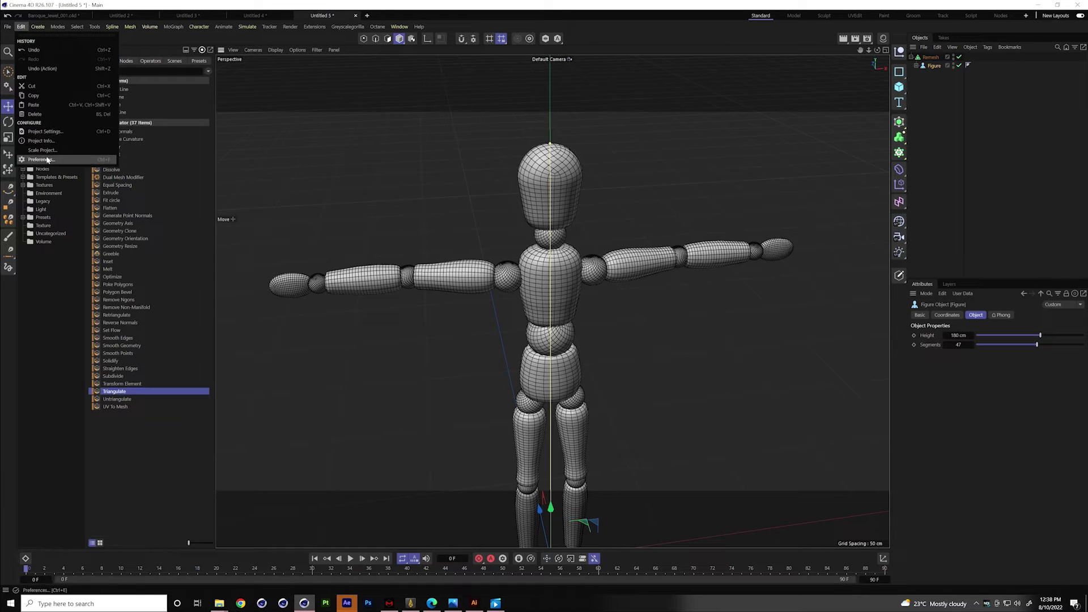
{"action": "left_click", "coordinate": [47, 159]}
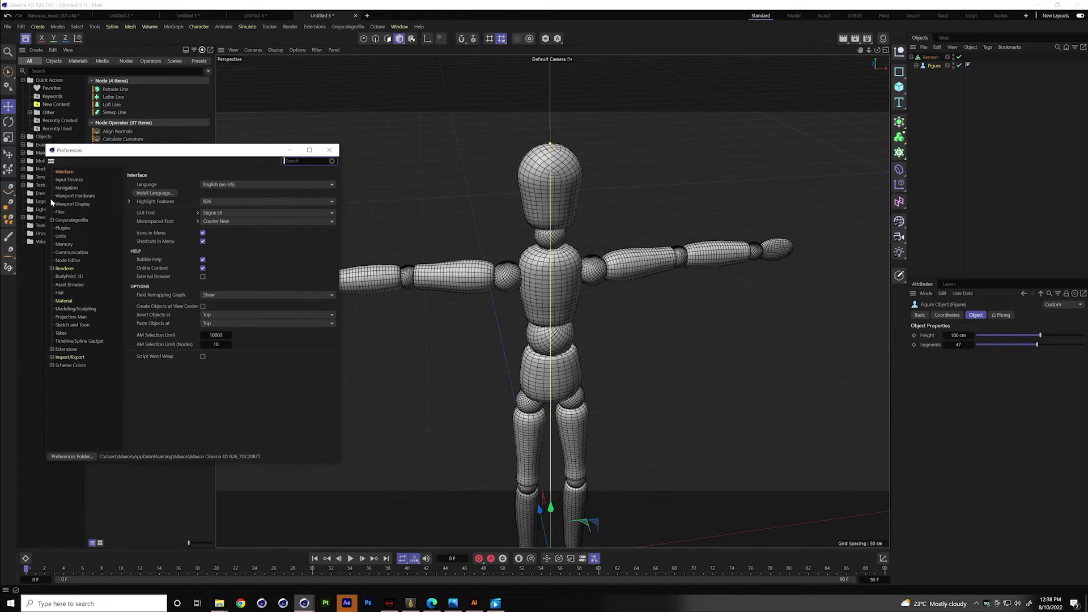
{"action": "left_click", "coordinate": [61, 211]}
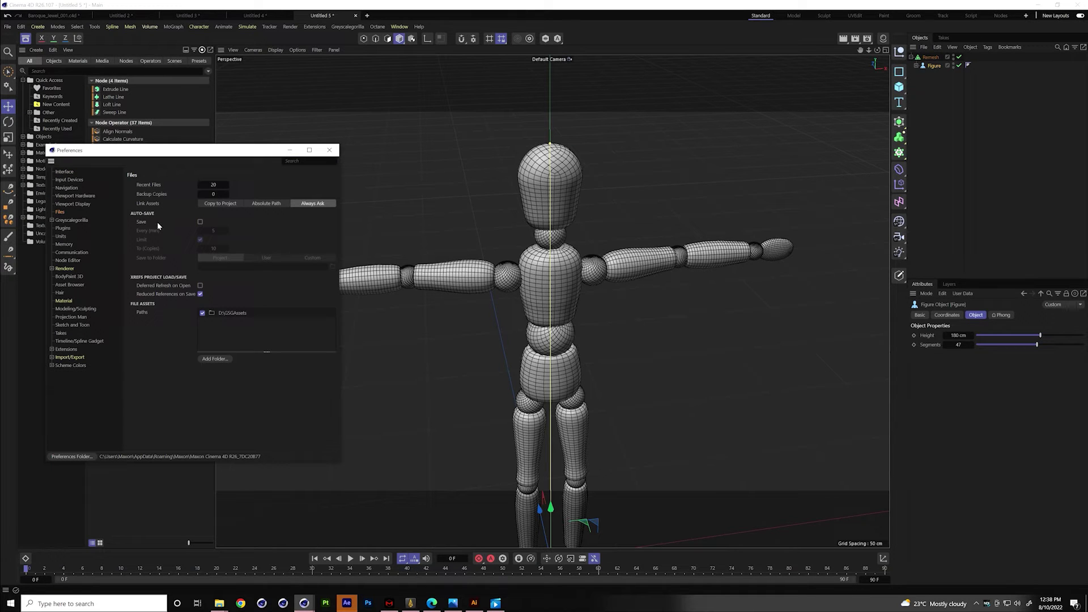
{"action": "left_click", "coordinate": [199, 221]}
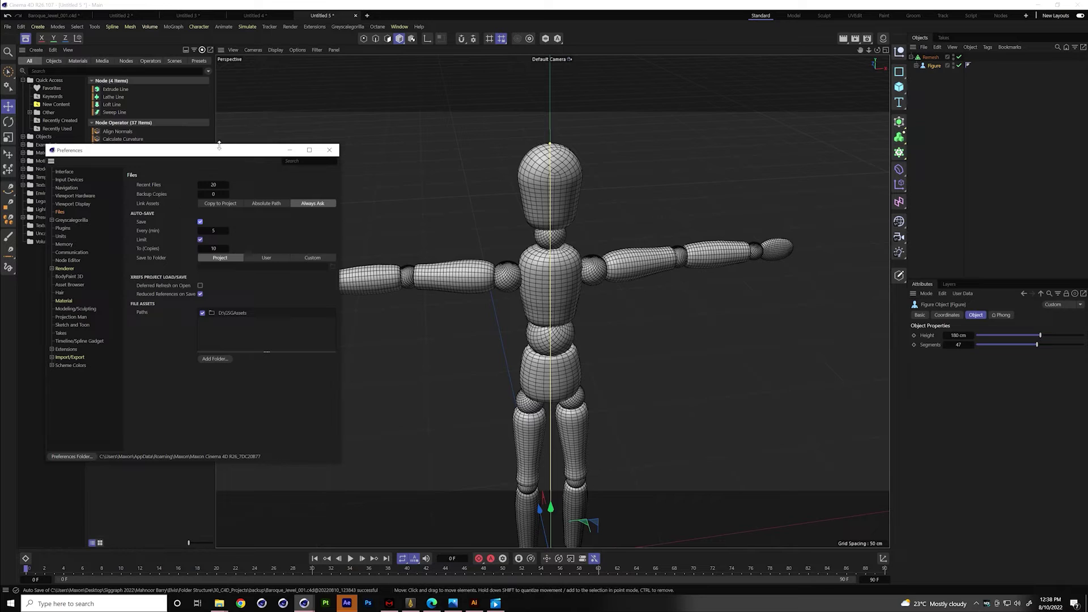
{"action": "left_click_drag", "start_coordinate": [228, 152], "coordinate": [256, 152]}
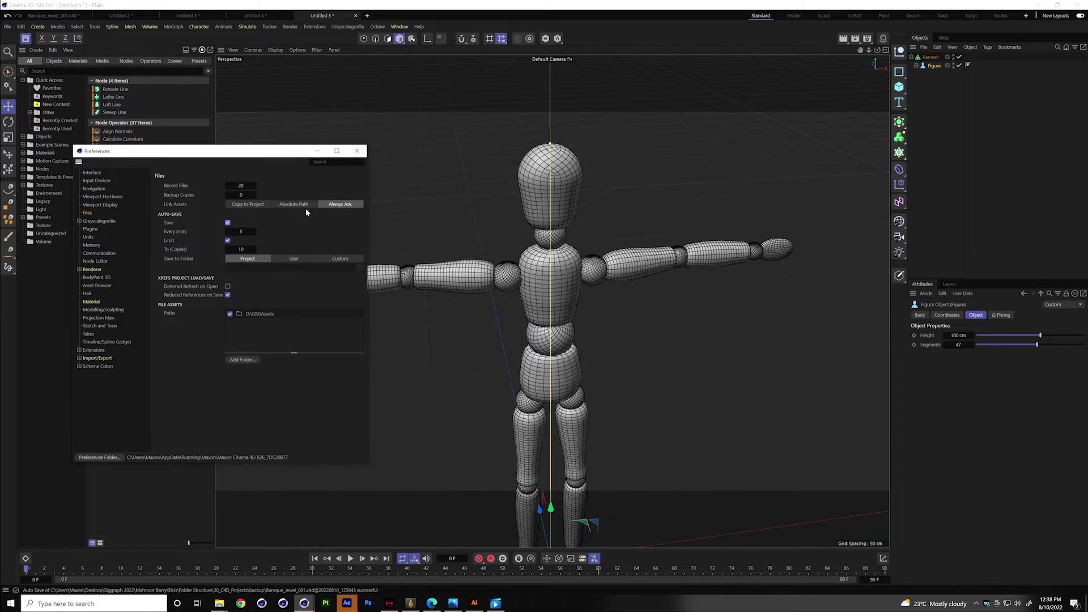
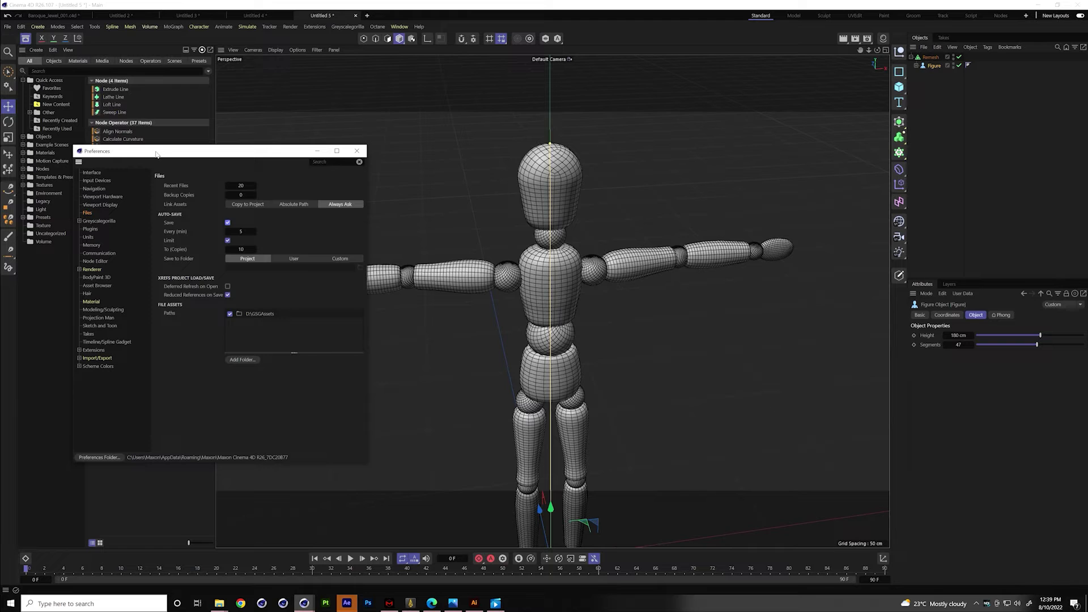
Disable the Redshift Main Menu option in the Redshift renderer preferences and close the preferences.
{"action": "left_click_drag", "start_coordinate": [156, 154], "coordinate": [162, 156]}
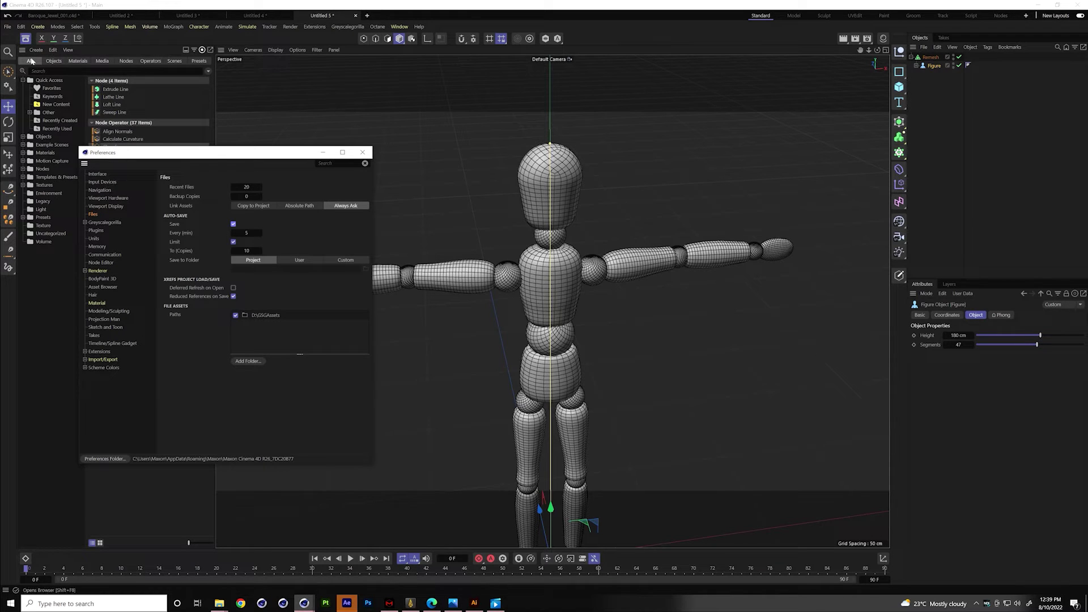
{"action": "left_click", "coordinate": [85, 271]}
{"action": "left_click", "coordinate": [104, 279]}
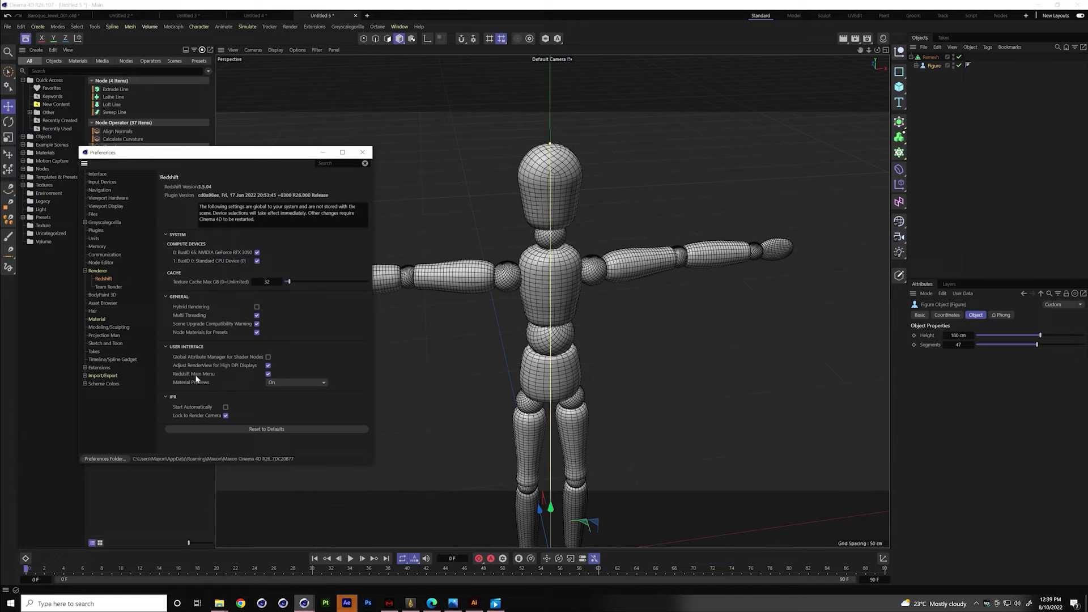
{"action": "left_click", "coordinate": [268, 374]}
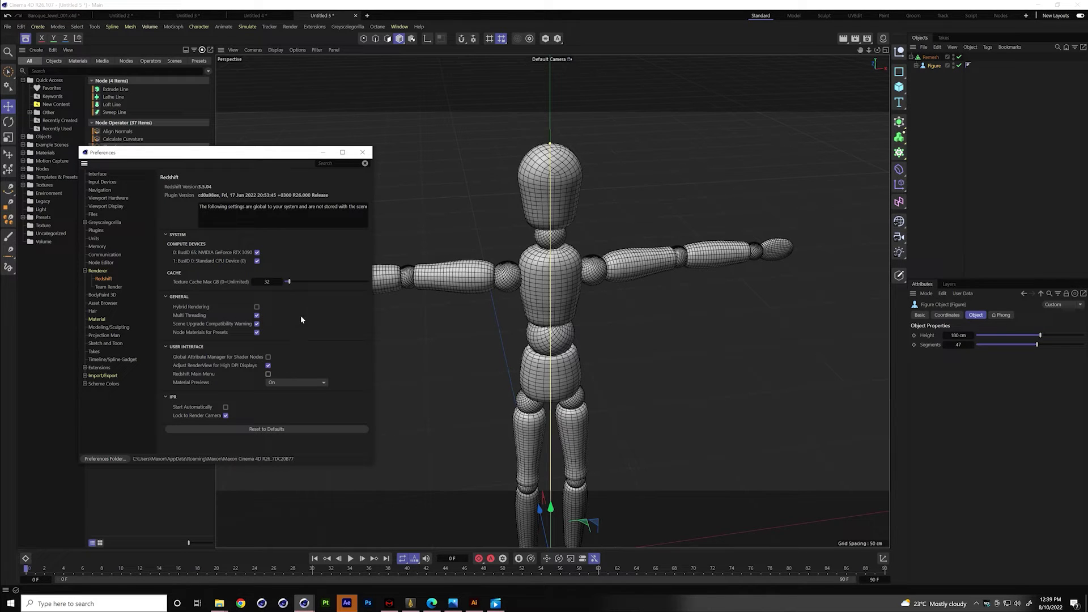
{"action": "left_click", "coordinate": [364, 153]}
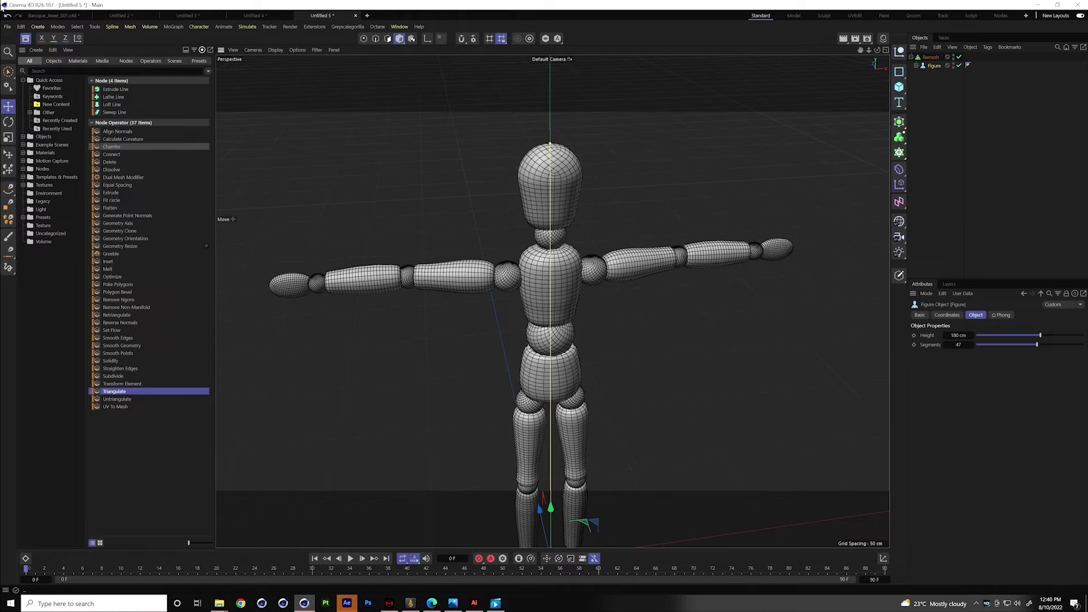
{"action": "left_click_drag", "start_coordinate": [877, 50], "coordinate": [828, 56]}
{"action": "scroll", "coordinate": [627, 171], "scroll_direction": "down", "scroll_amount": 2}
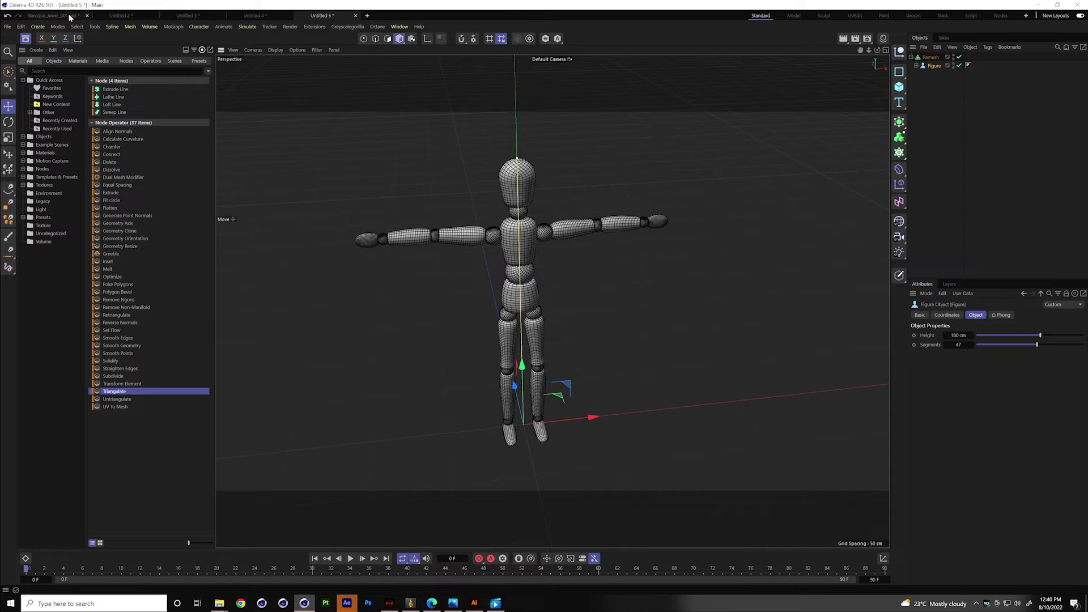
{"action": "scroll", "coordinate": [576, 210], "scroll_direction": "up", "scroll_amount": 2}
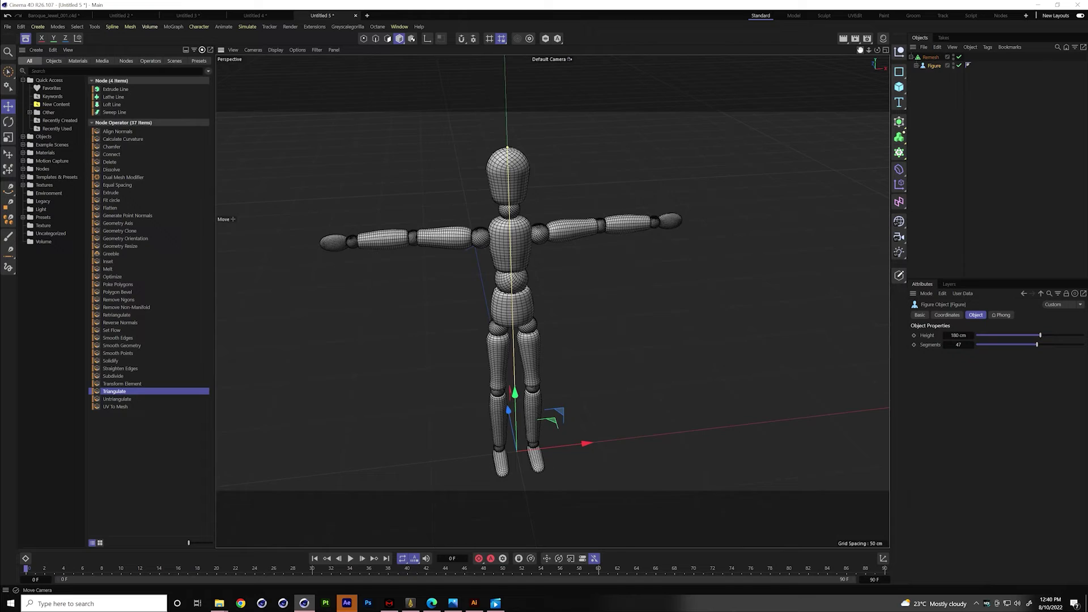
{"action": "left_click_drag", "start_coordinate": [859, 51], "coordinate": [896, 51]}
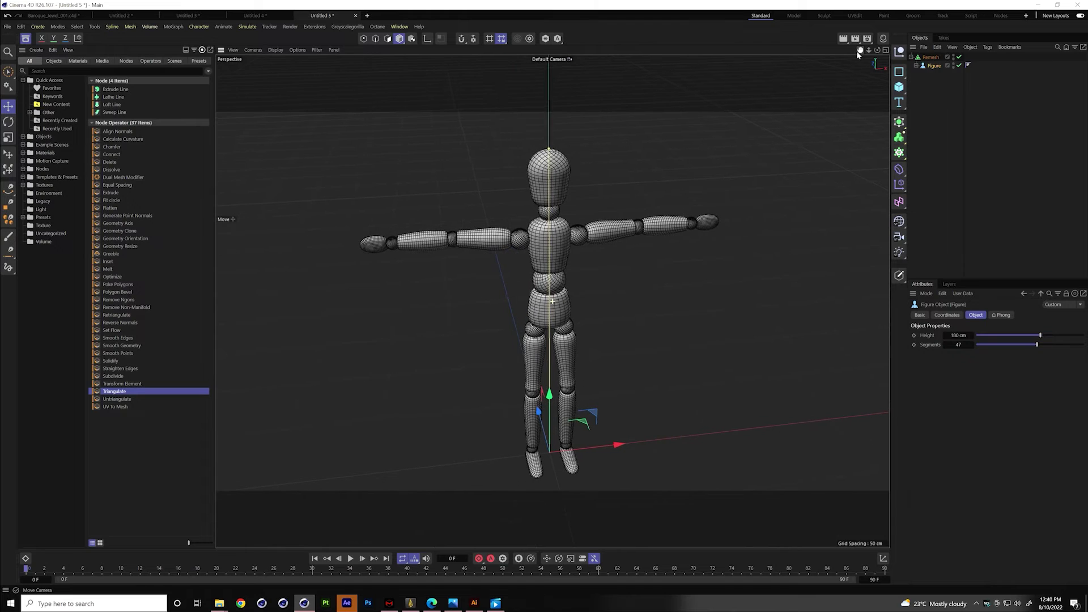
{"action": "scroll", "coordinate": [592, 253], "scroll_direction": "up", "scroll_amount": 1}
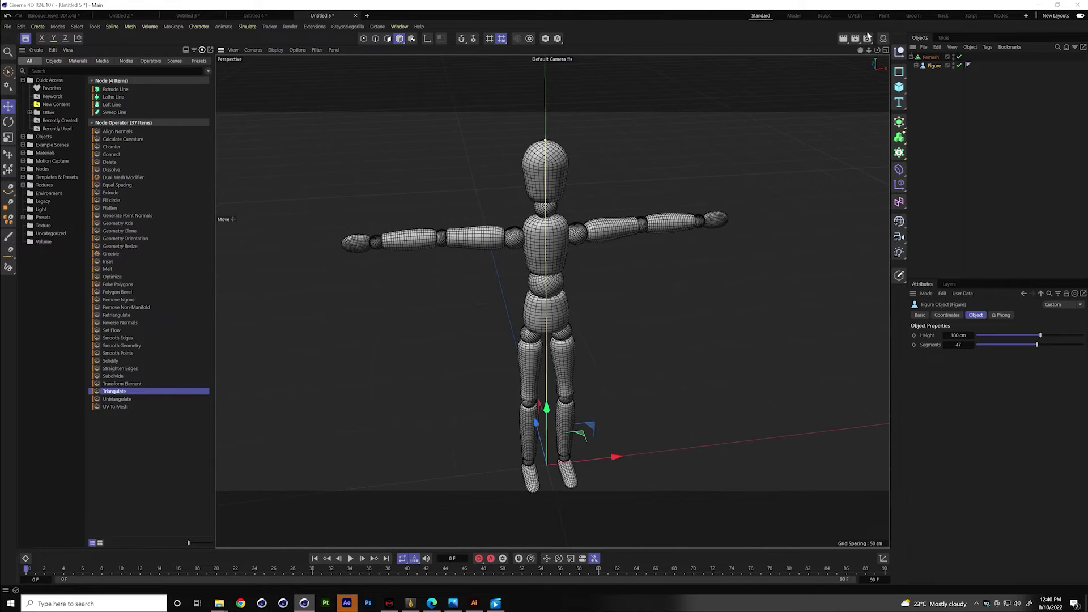
Search the Asset Browser's materials for "gold" and show the matching materials as a thumbnail grid.
{"action": "left_click_drag", "start_coordinate": [858, 52], "coordinate": [852, 46]}
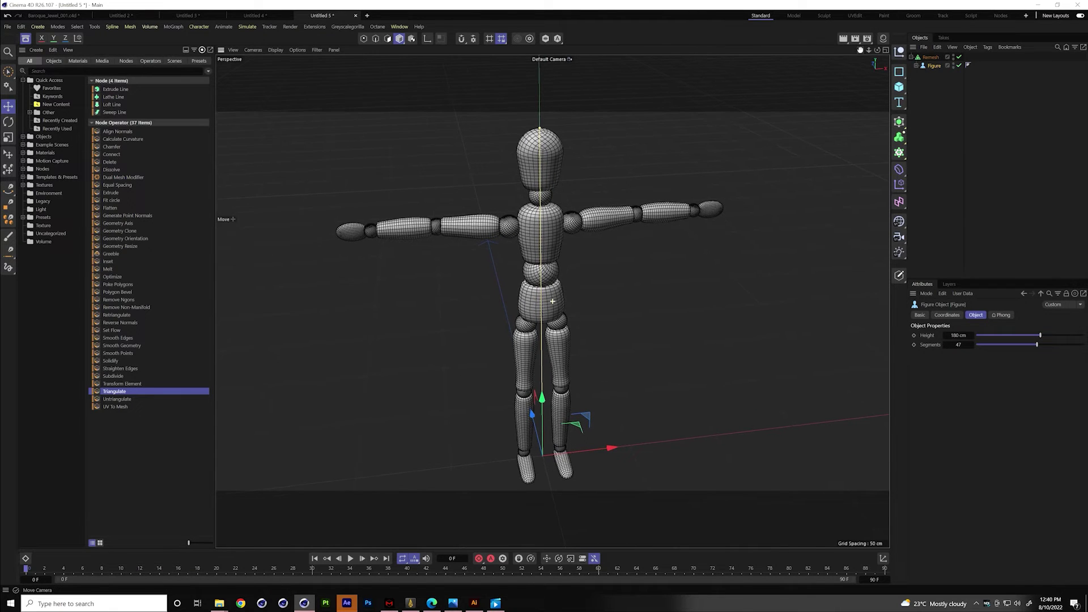
{"action": "left_click", "coordinate": [77, 61]}
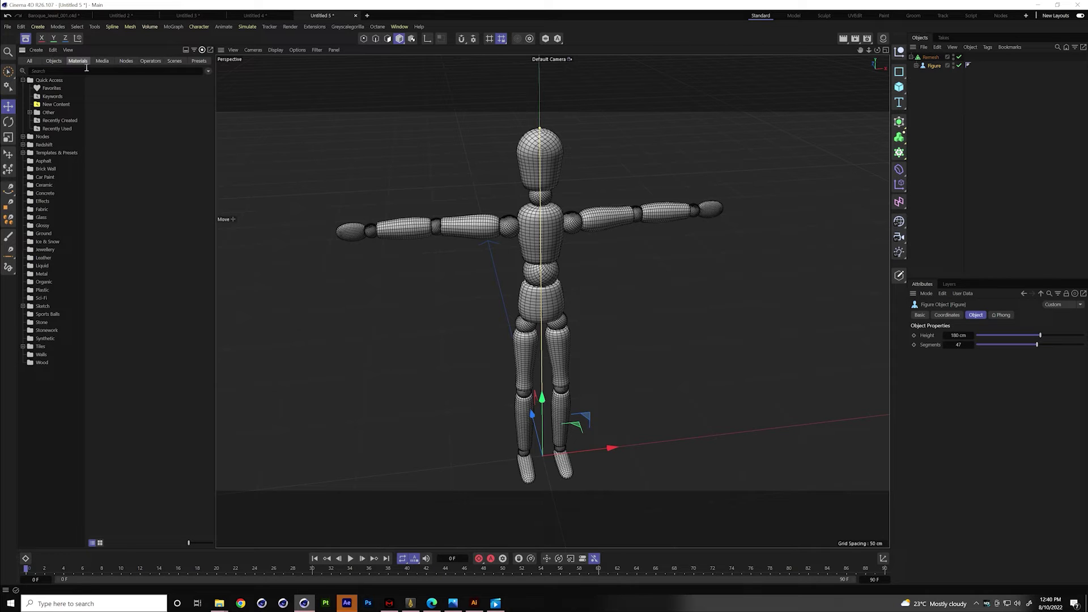
{"action": "left_click", "coordinate": [70, 61]}
{"action": "type", "text": "gold"}
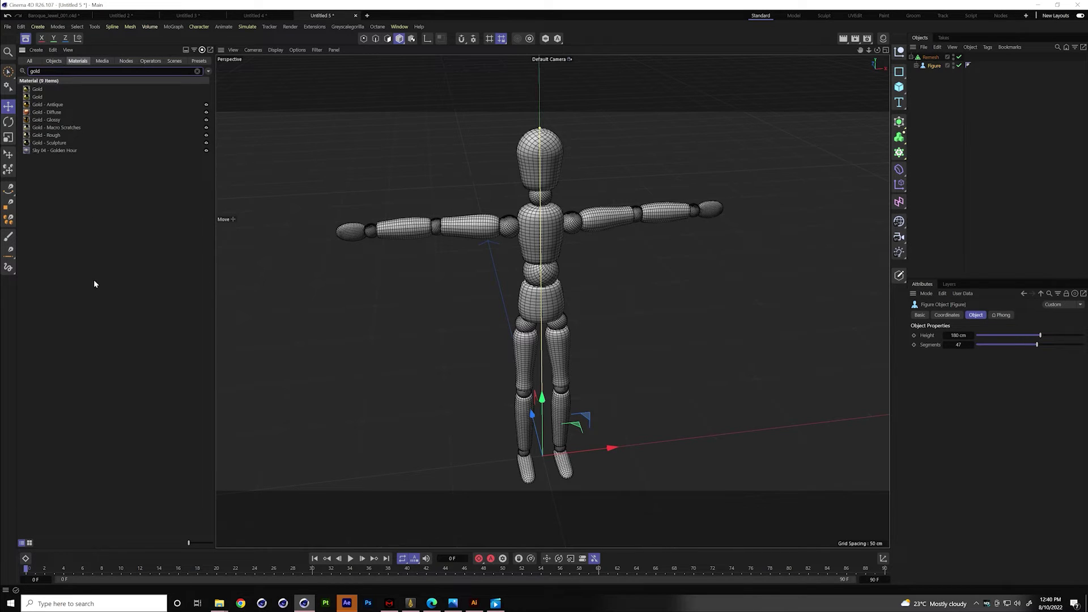
{"action": "left_click", "coordinate": [29, 543]}
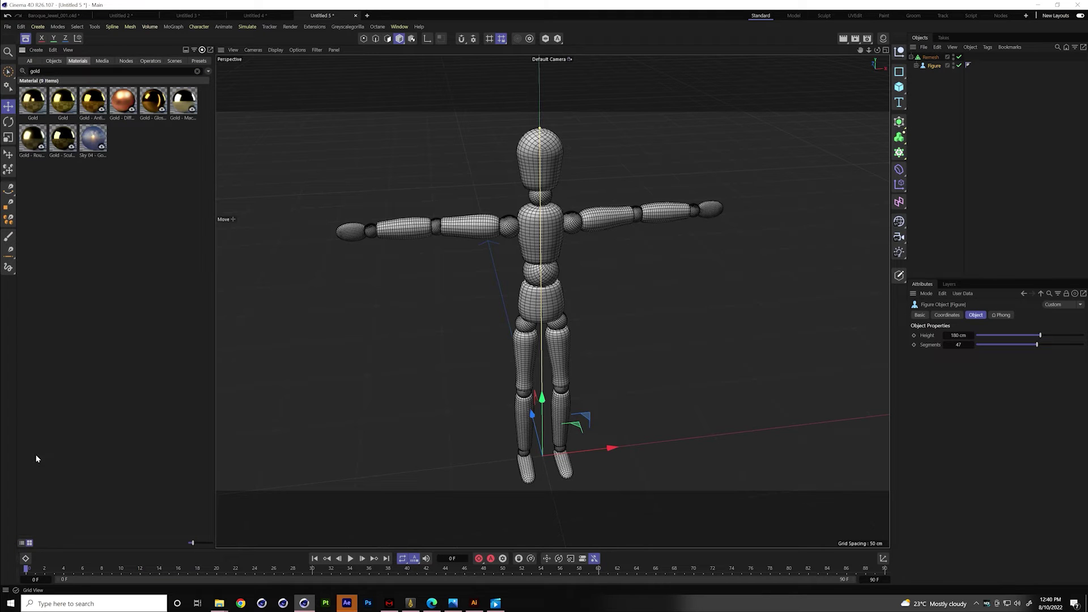
Apply the Gold material to the Figure, show the Material Manager, and load the Gold - Diffuse and Gold - Sculpture materials.
{"action": "left_click_drag", "start_coordinate": [63, 102], "coordinate": [942, 66]}
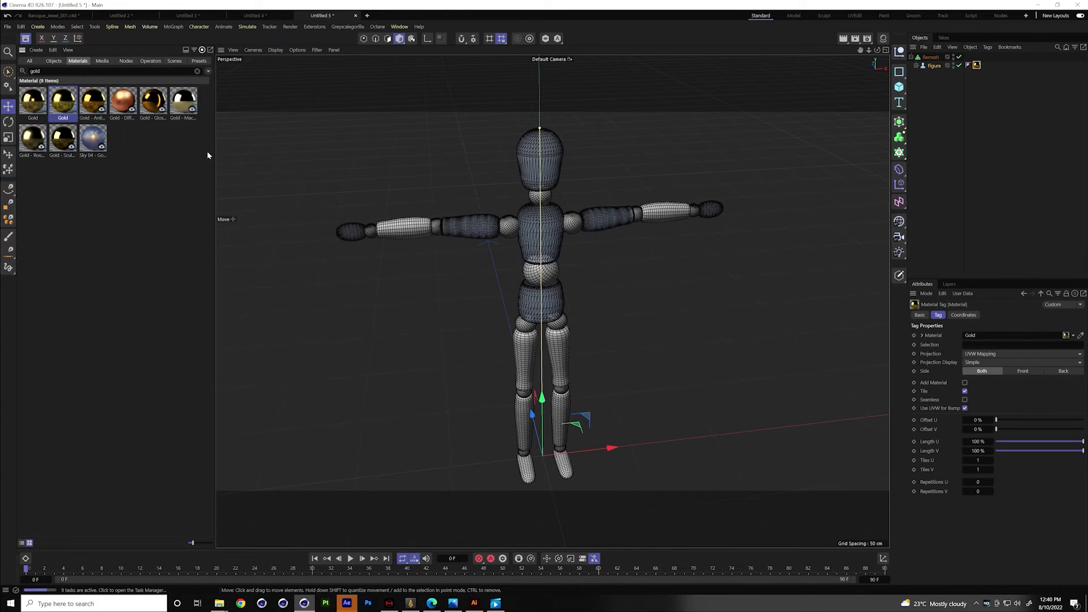
{"action": "left_click", "coordinate": [884, 40]}
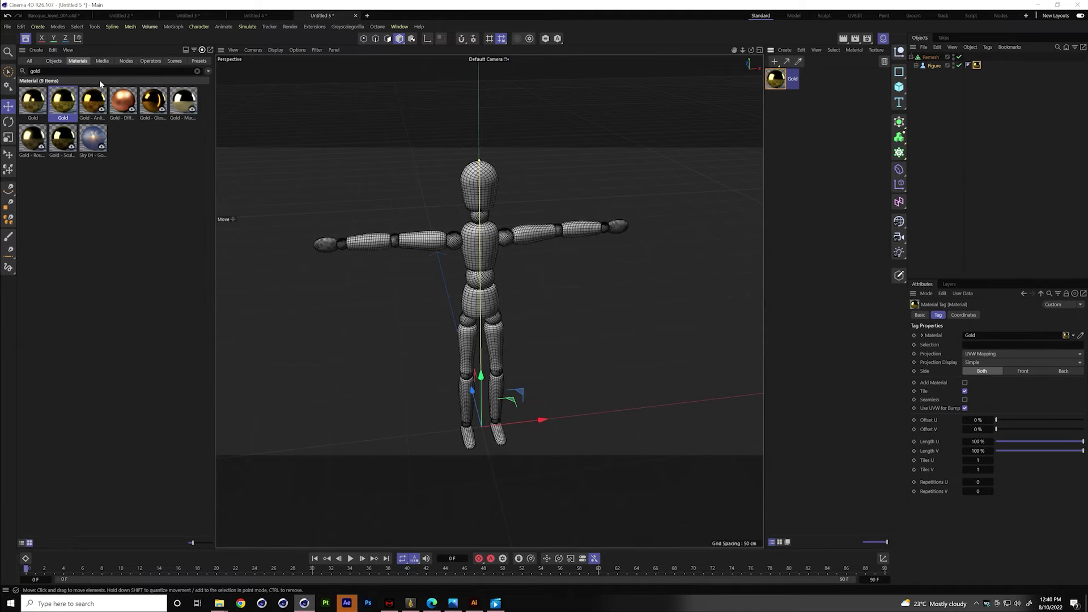
{"action": "double_click", "coordinate": [120, 108]}
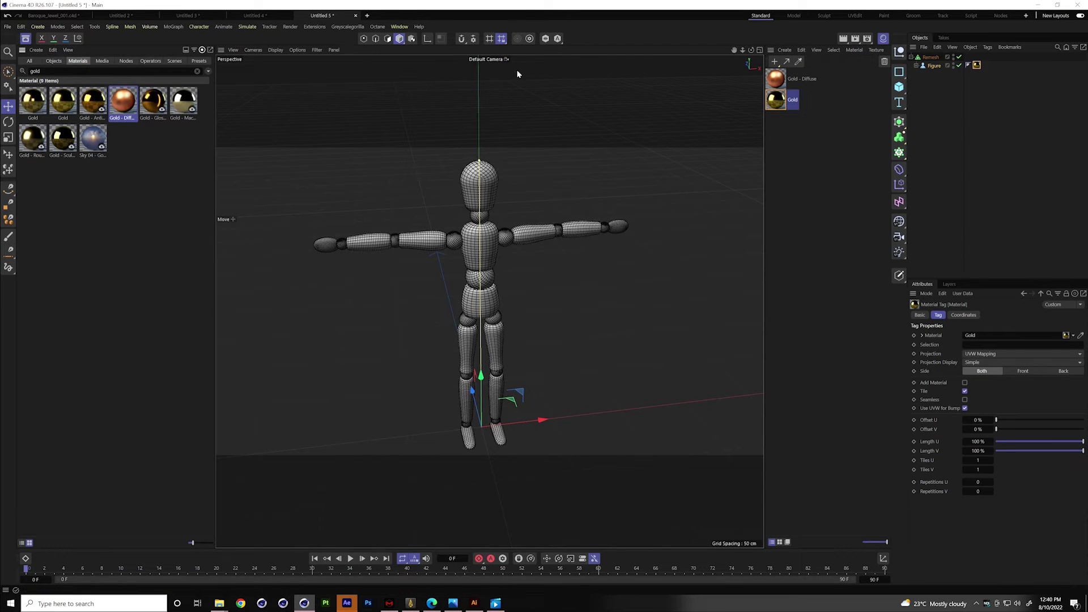
{"action": "double_click", "coordinate": [62, 139]}
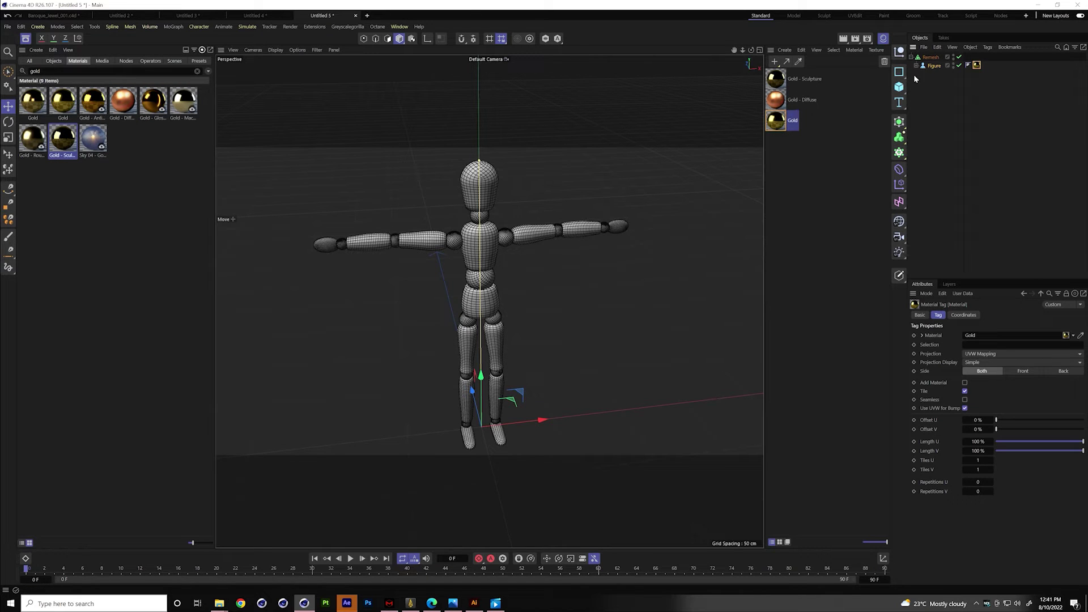
Delete all unused materials from the scene.
{"action": "left_click", "coordinate": [770, 178]}
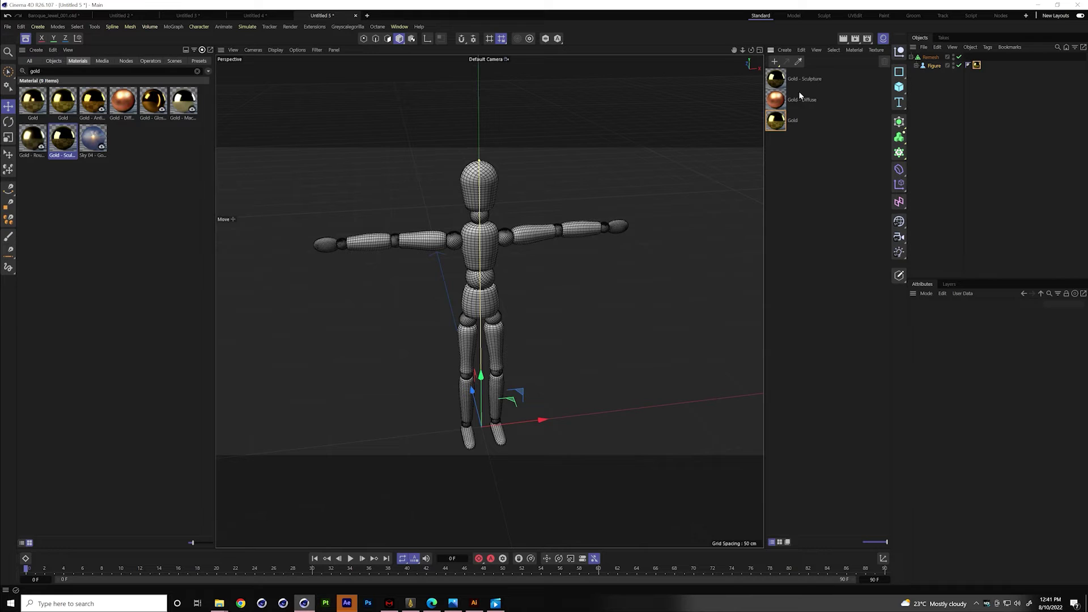
{"action": "left_click", "coordinate": [801, 50]}
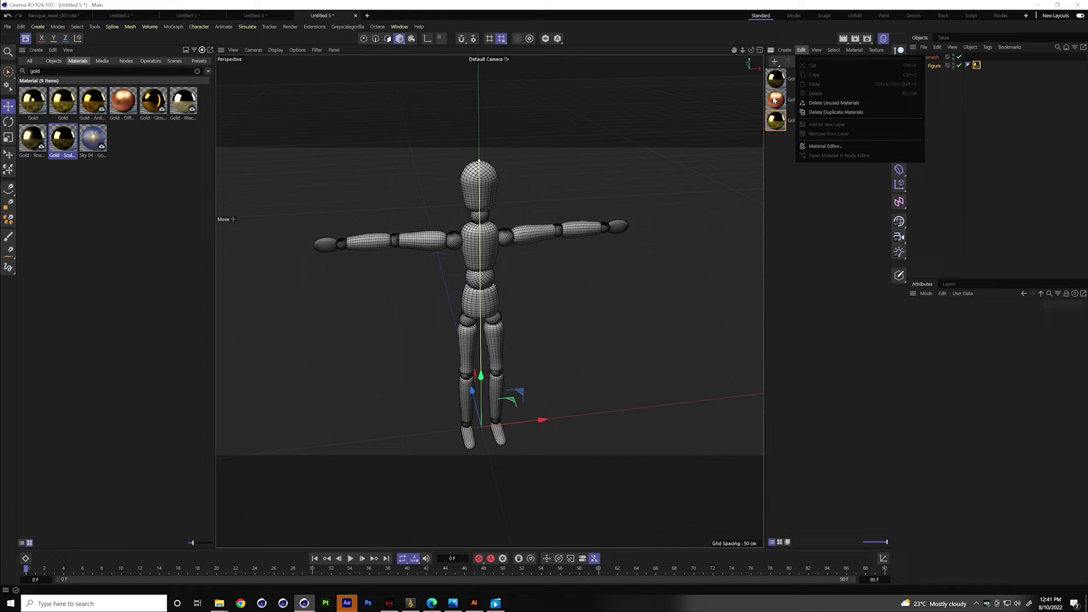
{"action": "left_click", "coordinate": [820, 103]}
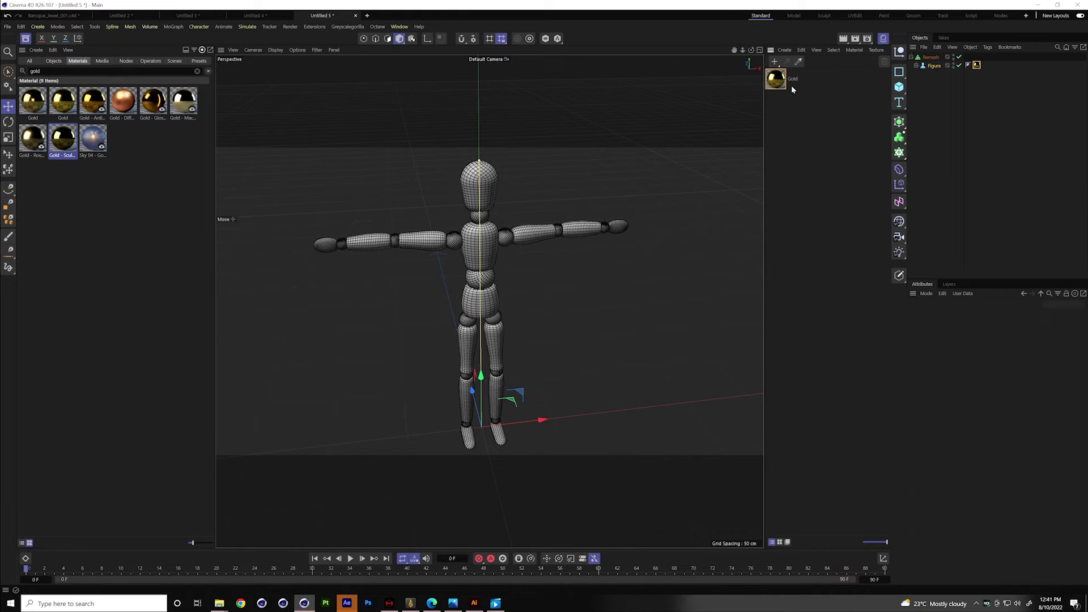
{"action": "scroll", "coordinate": [496, 162], "scroll_direction": "down", "scroll_amount": 3}
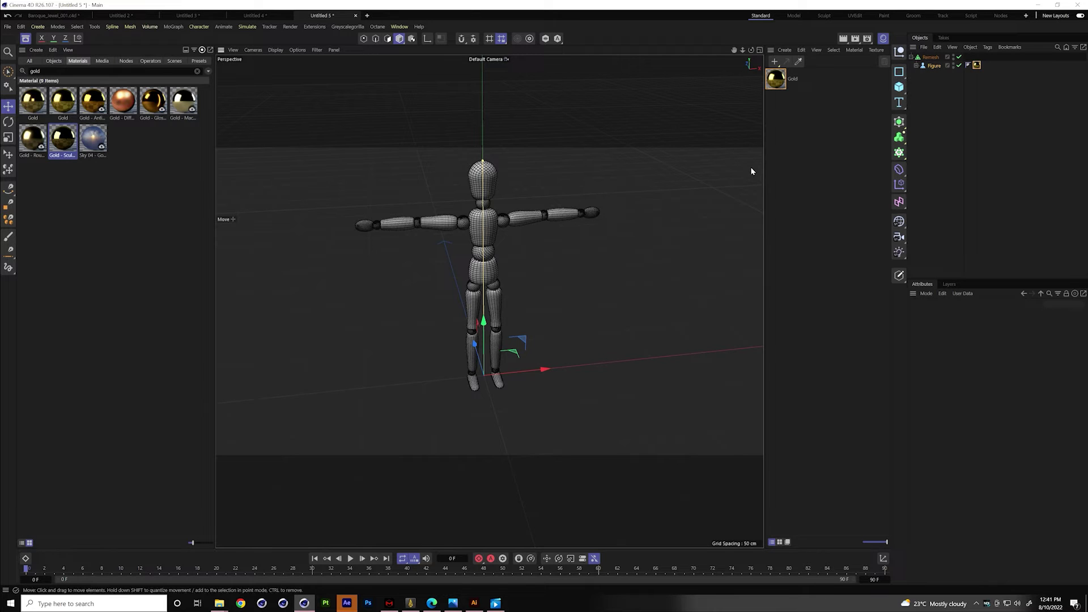
{"action": "scroll", "coordinate": [620, 169], "scroll_direction": "down", "scroll_amount": 2}
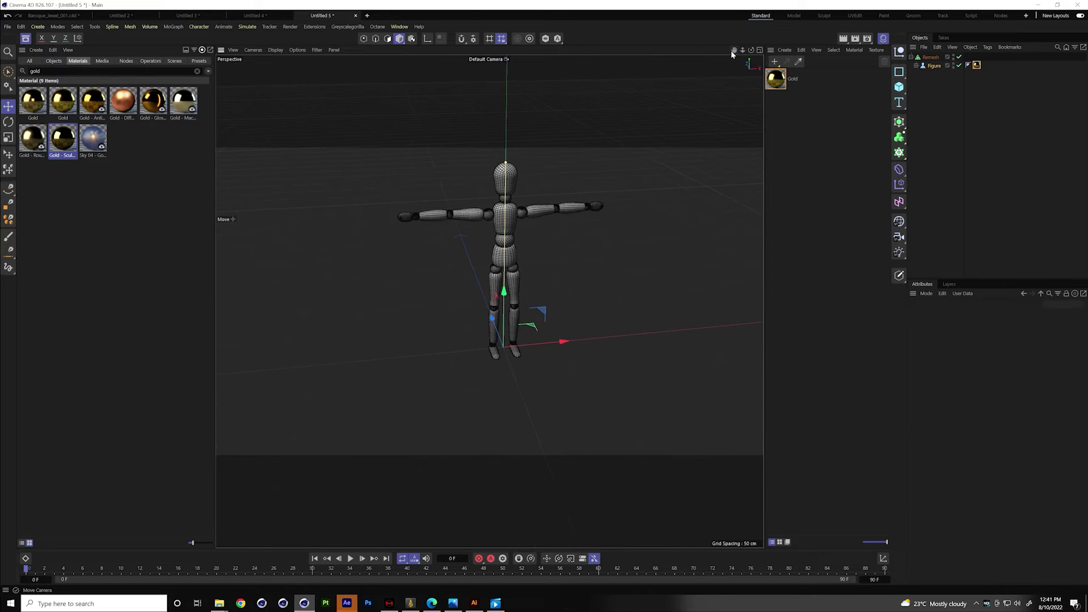
{"action": "left_click_drag", "start_coordinate": [734, 51], "coordinate": [710, 80]}
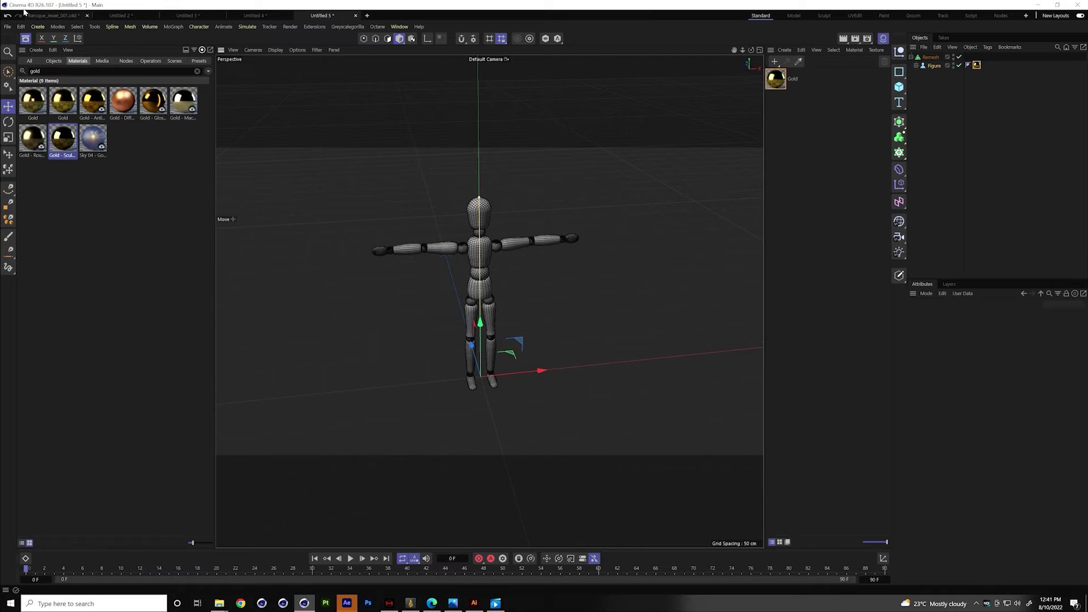
Switch to the Baroque_Jewel_001.c4d project and open its render settings beside the materials.
{"action": "left_click", "coordinate": [41, 16]}
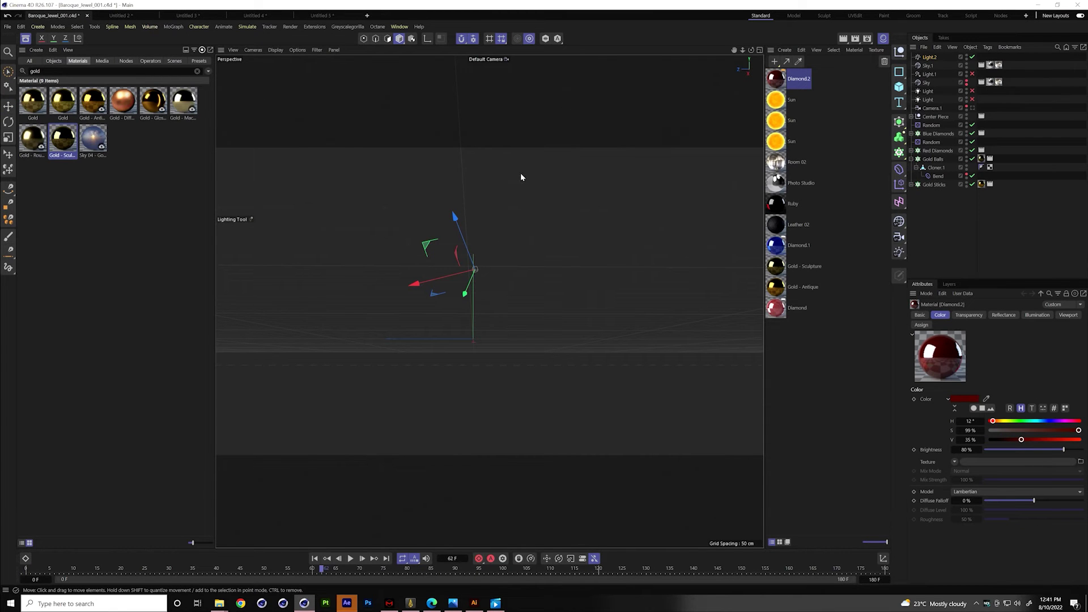
{"action": "left_click_drag", "start_coordinate": [624, 168], "coordinate": [640, 164], "text": "alt"}
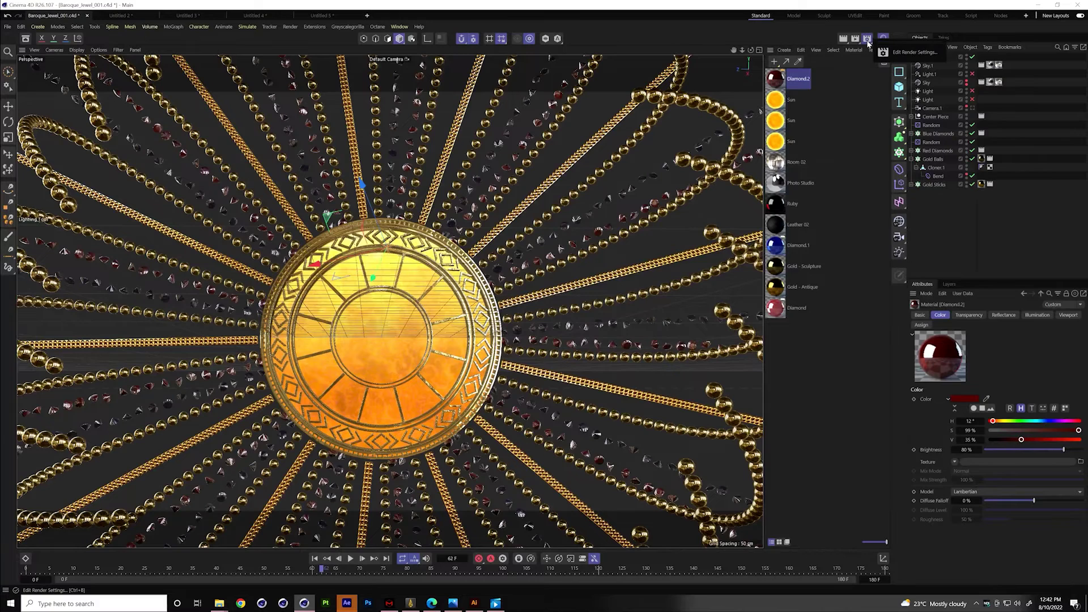
{"action": "left_click", "coordinate": [867, 39]}
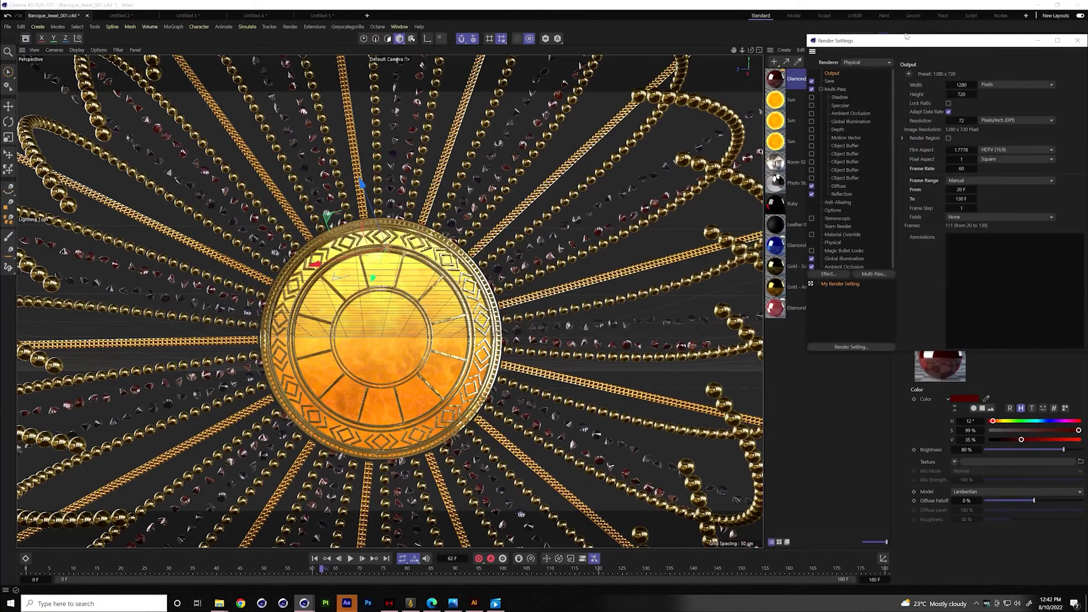
{"action": "left_click_drag", "start_coordinate": [932, 44], "coordinate": [540, 71]}
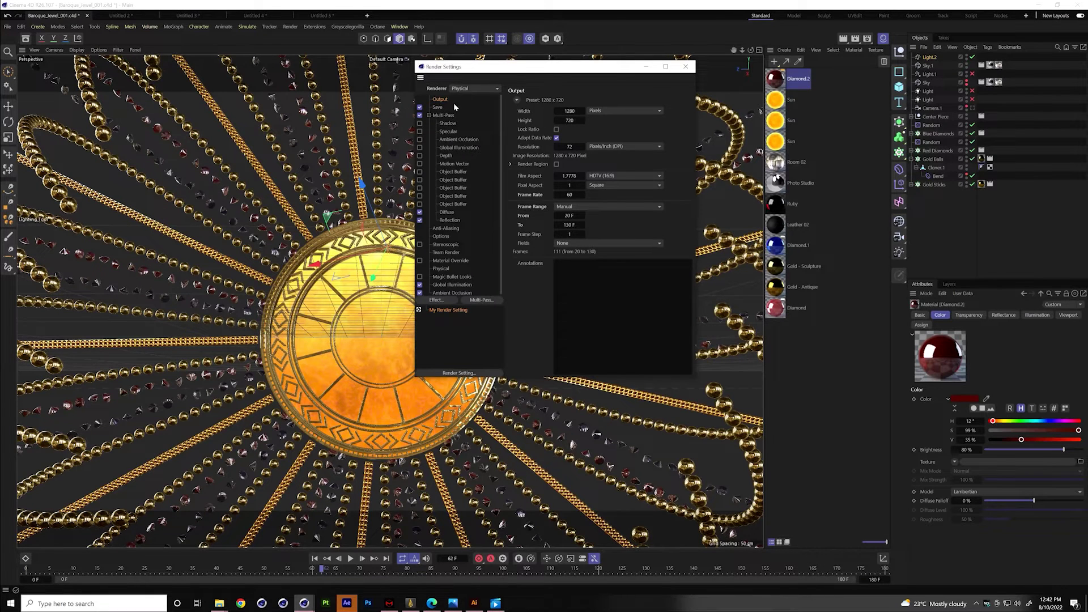
Collapse the Multi-Pass group with Multi-Pass turned off, and look through the available render effects and pass types.
{"action": "left_click", "coordinate": [429, 116]}
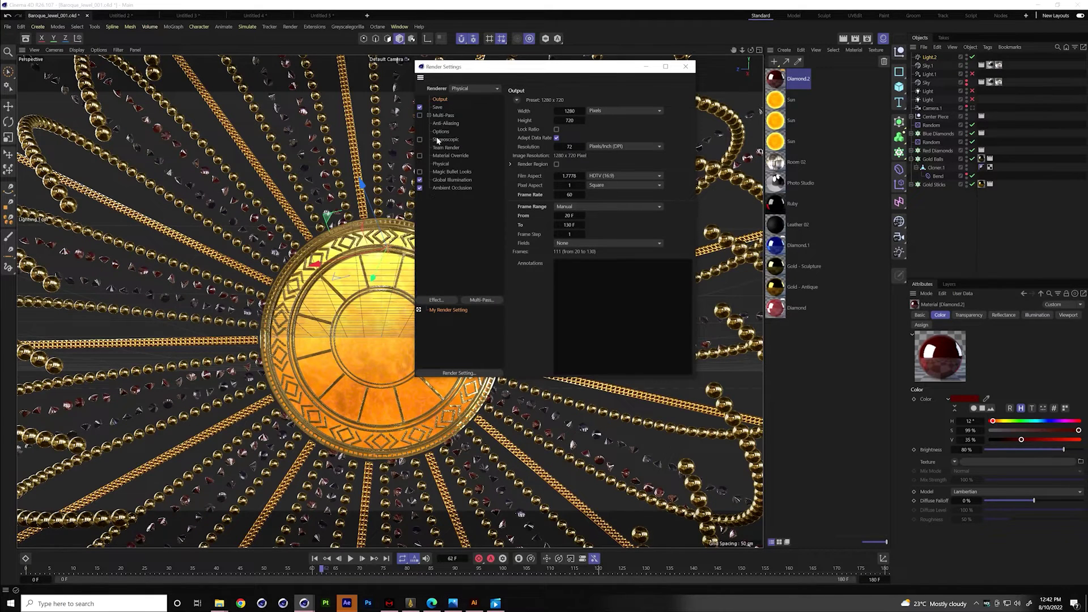
{"action": "left_click", "coordinate": [429, 116]}
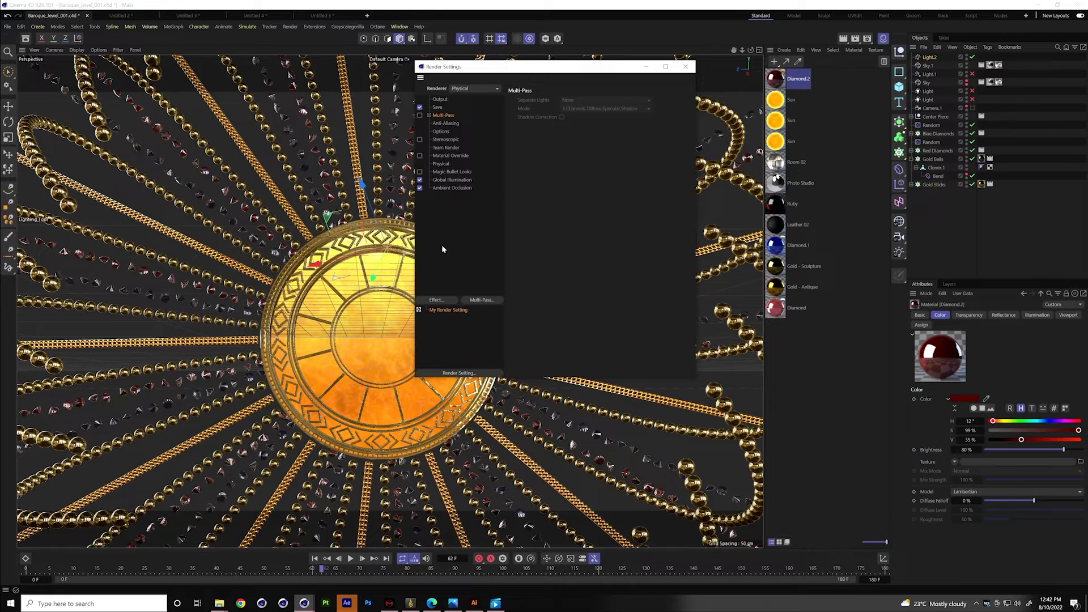
{"action": "left_click", "coordinate": [437, 300]}
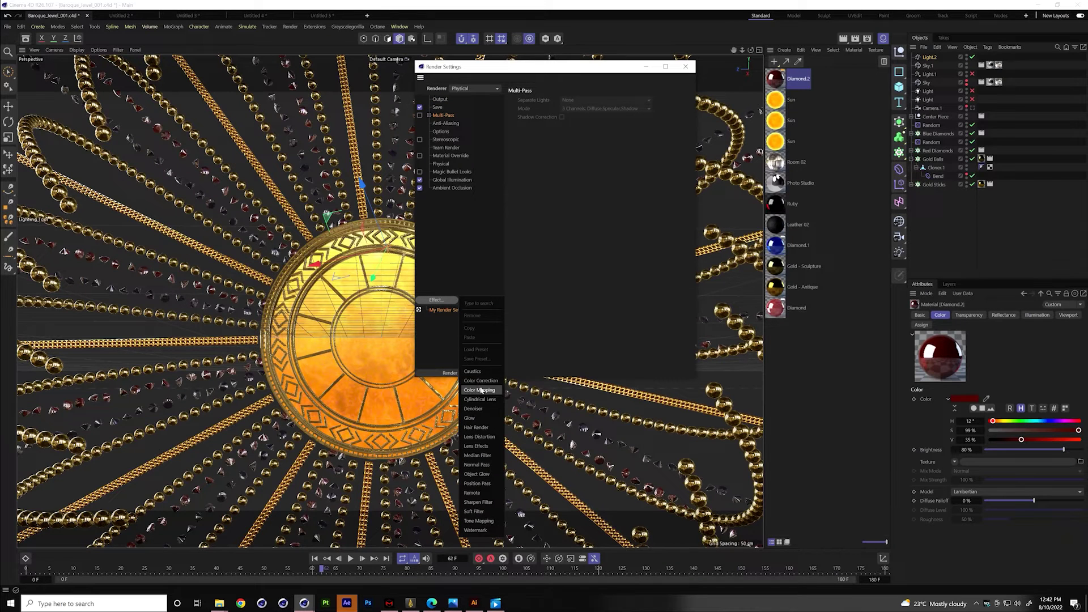
{"action": "left_click", "coordinate": [426, 264]}
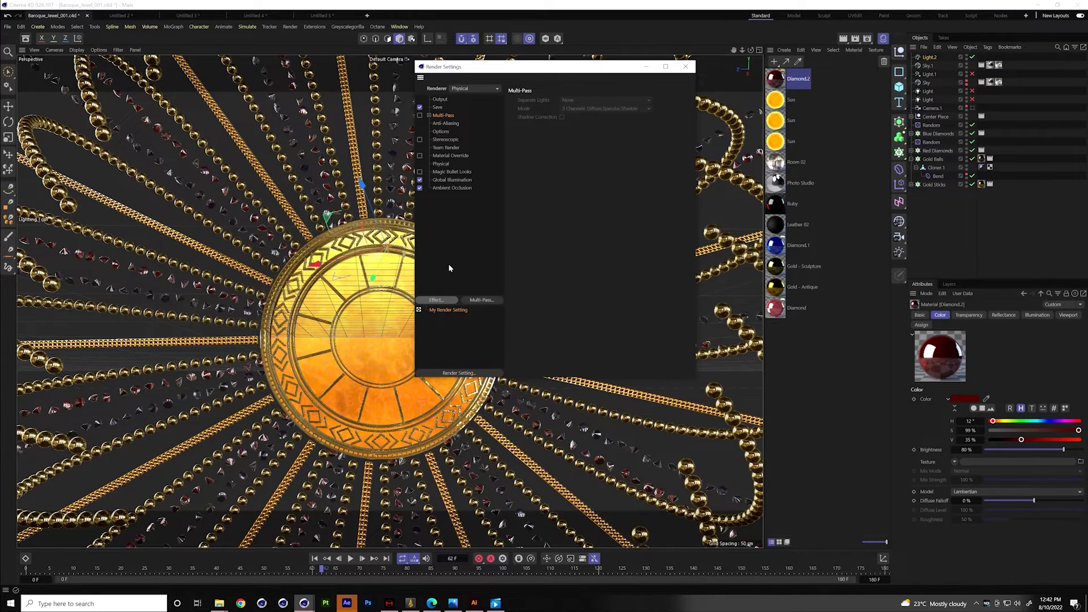
{"action": "left_click", "coordinate": [478, 300]}
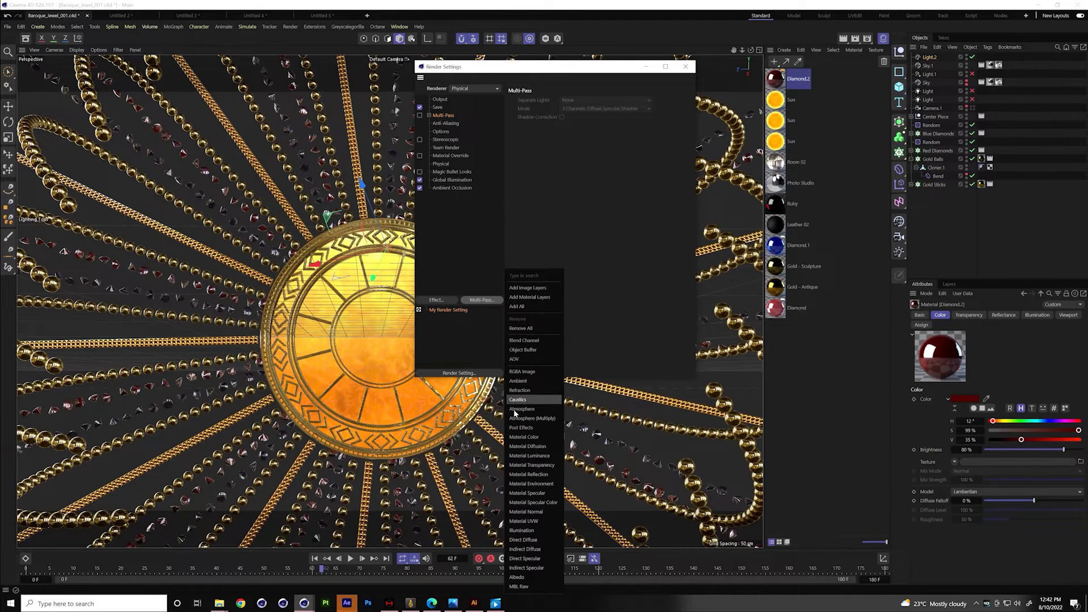
{"action": "left_click", "coordinate": [445, 128]}
Enable Multi-Pass output, review the Save and Multi-Pass settings, and put the render settings away.
{"action": "left_click", "coordinate": [437, 107]}
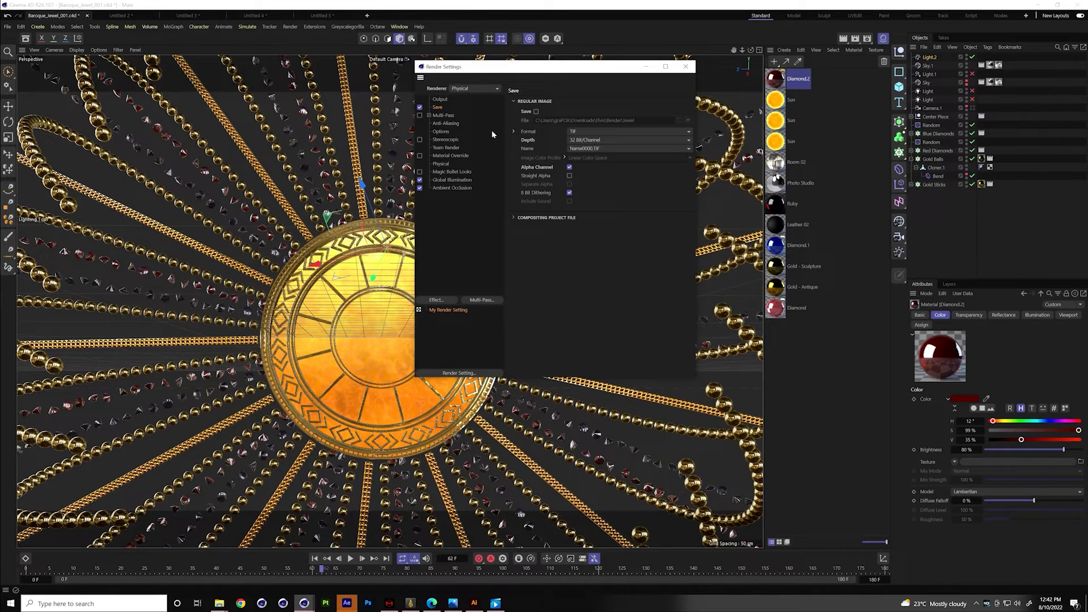
{"action": "left_click", "coordinate": [420, 115]}
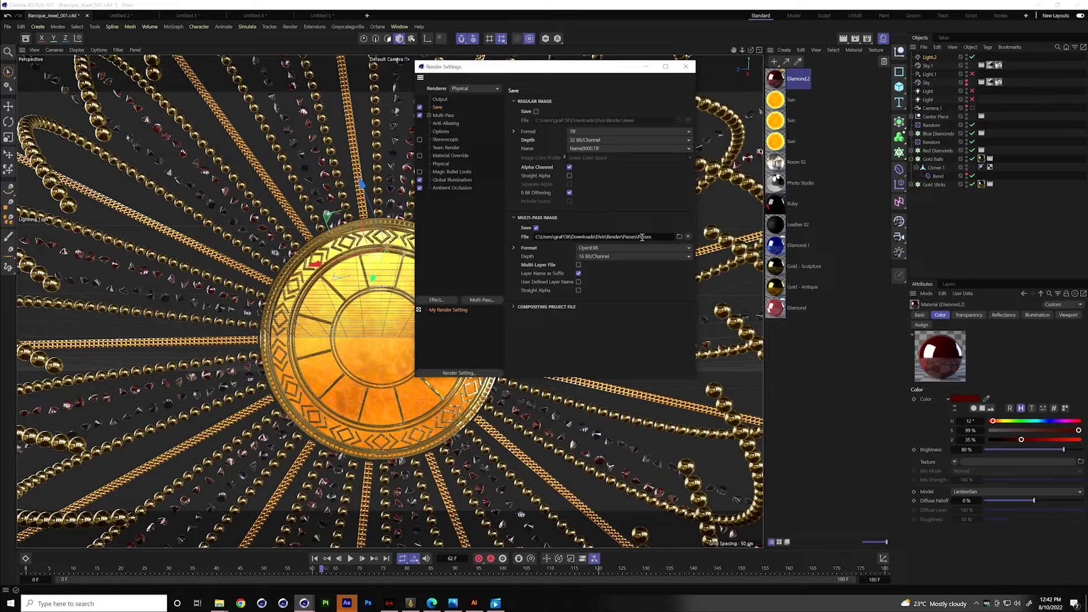
{"action": "left_click", "coordinate": [442, 115]}
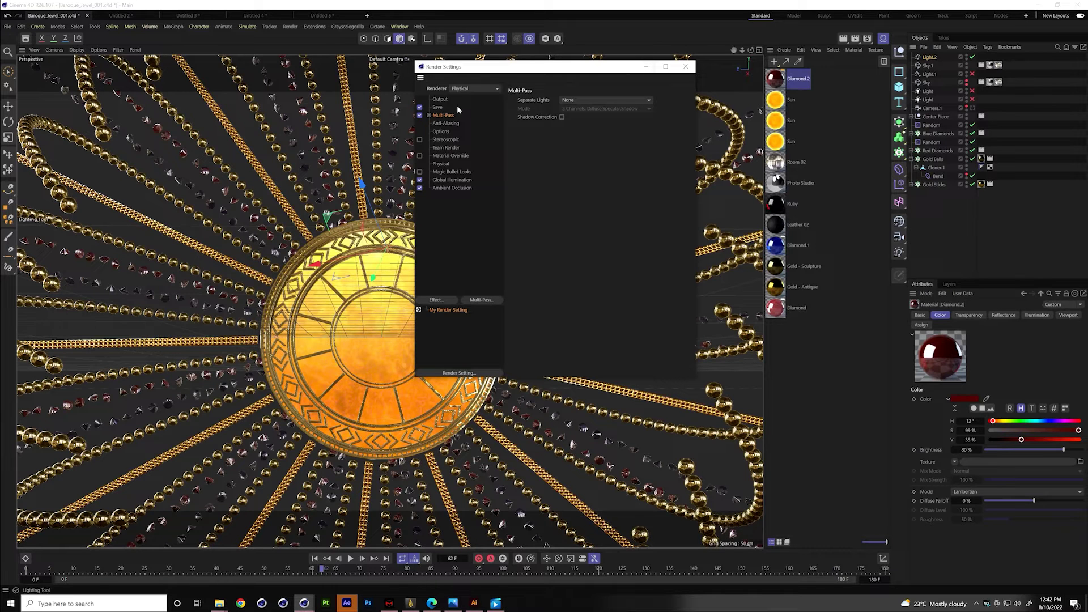
{"action": "left_click", "coordinate": [646, 66]}
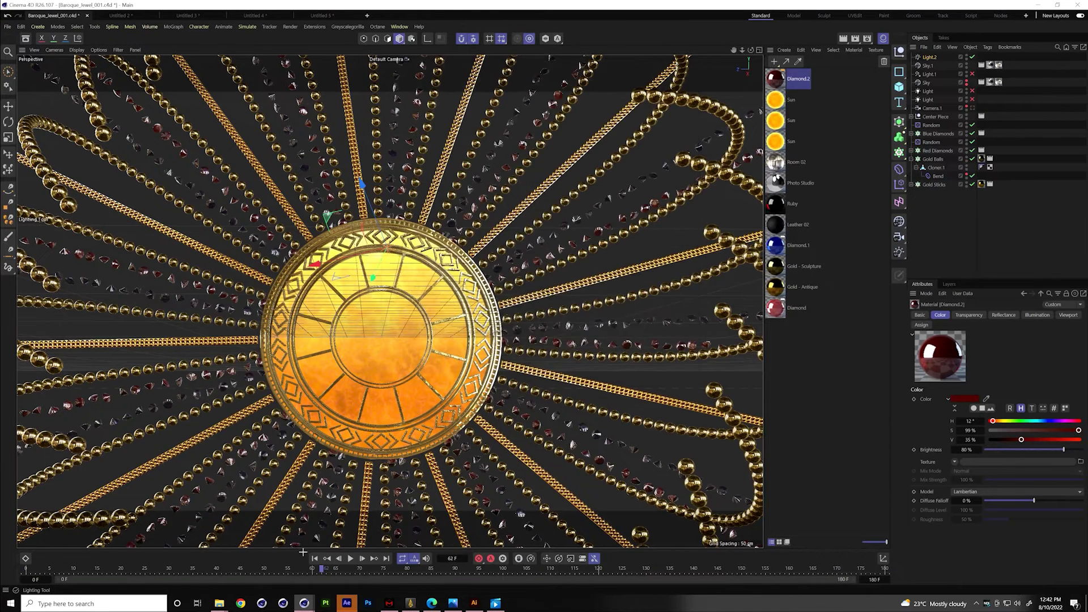
Switch to After Effects and expand the Clips folder holding the jewel's rendered passes.
{"action": "left_click", "coordinate": [345, 608]}
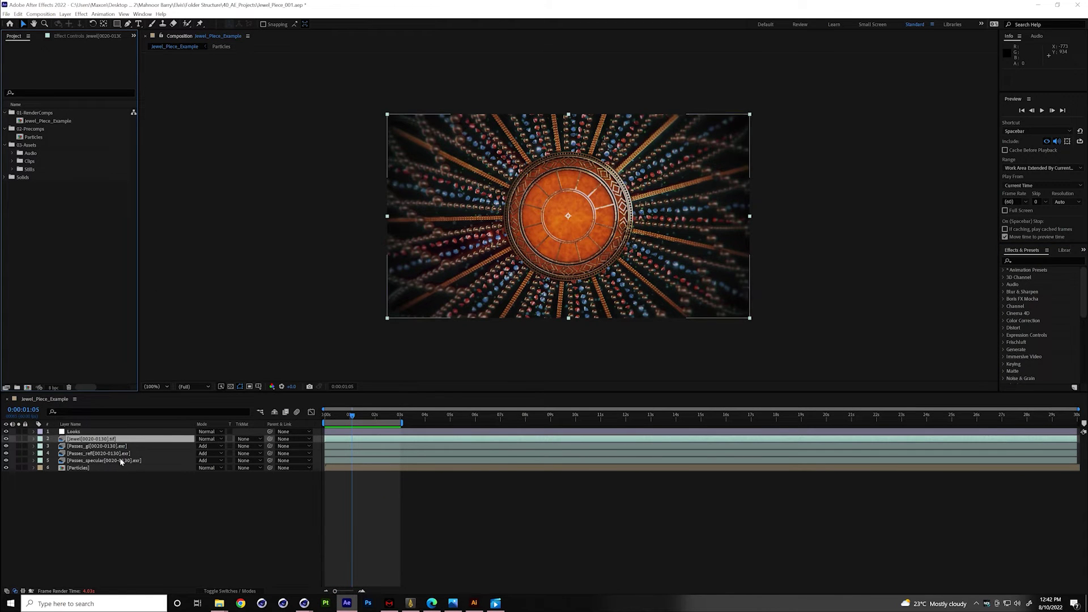
{"action": "left_click", "coordinate": [13, 161]}
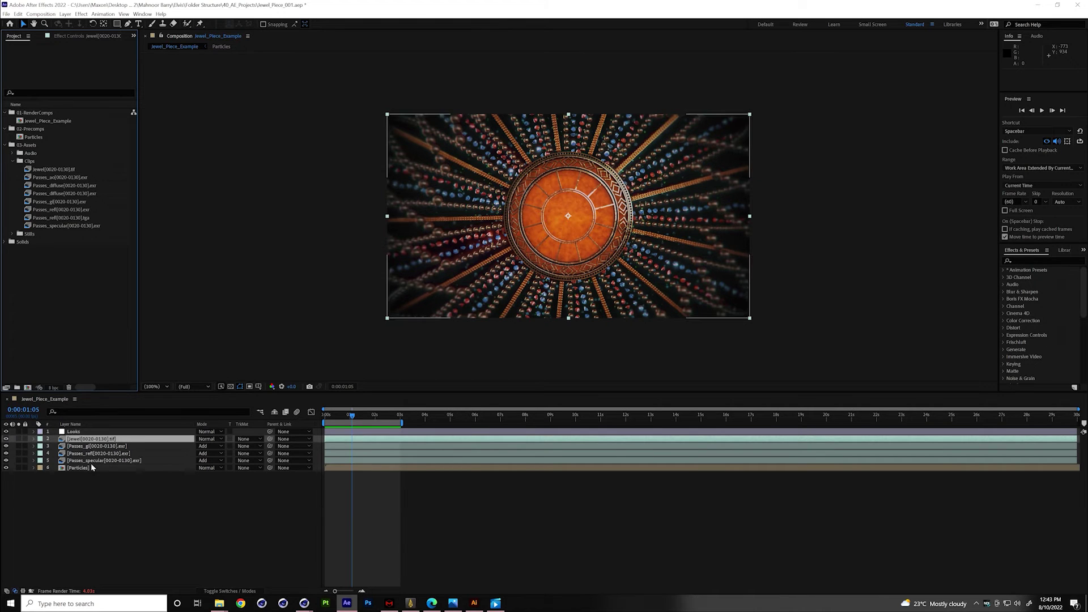
{"action": "left_click", "coordinate": [102, 482]}
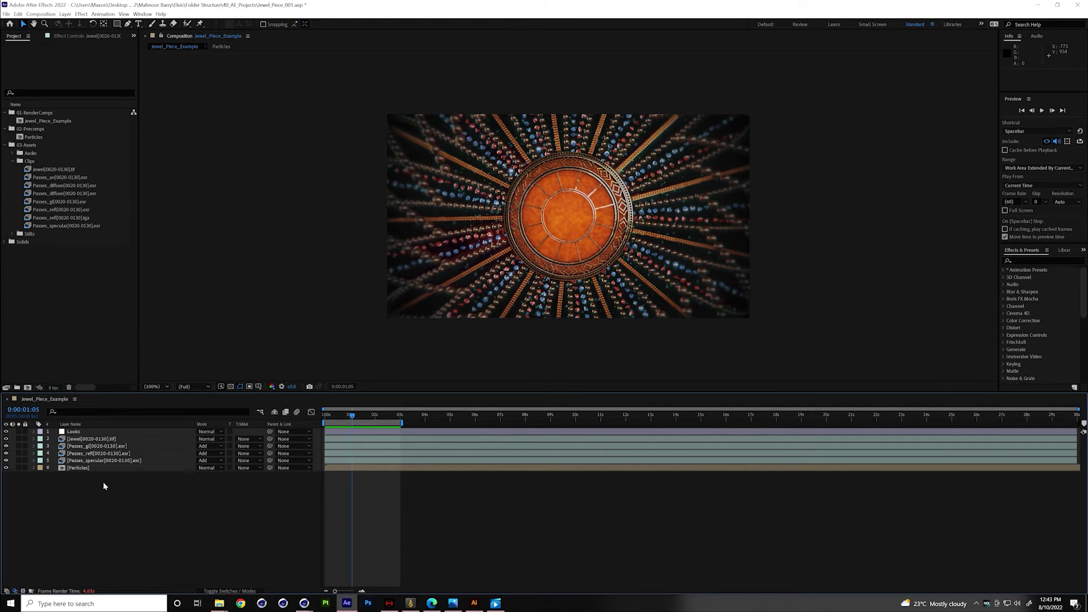
Solo the Passes_gi, Passes_refl and Passes_specular layers in turn to inspect each pass, and restore the full composite.
{"action": "left_click", "coordinate": [83, 447]}
{"action": "left_click", "coordinate": [19, 447]}
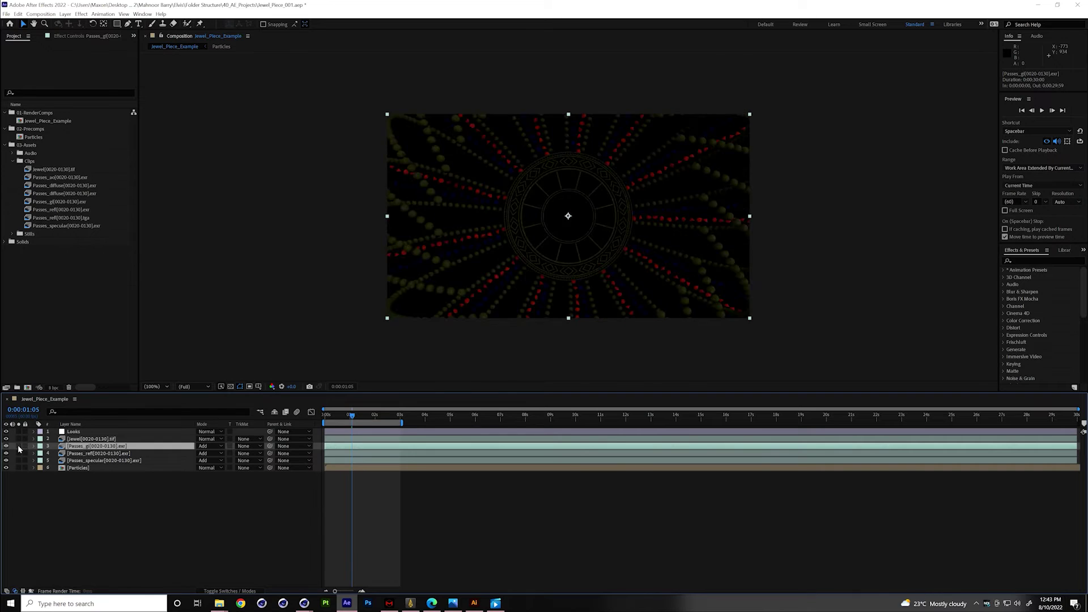
{"action": "left_click", "coordinate": [86, 454]}
{"action": "left_click", "coordinate": [18, 454]}
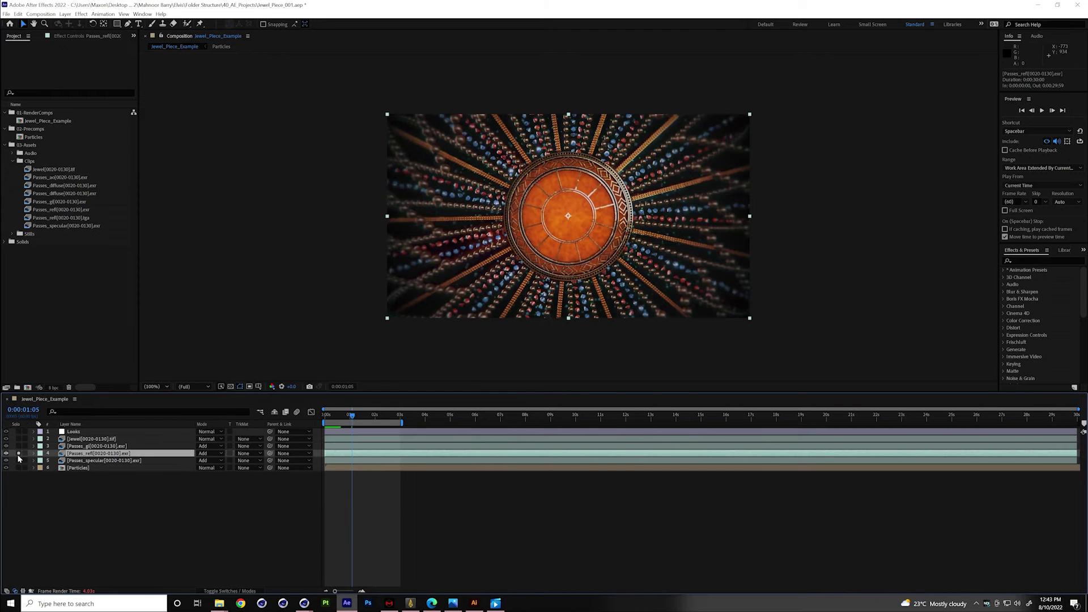
{"action": "left_click", "coordinate": [97, 460]}
{"action": "left_click", "coordinate": [24, 453]}
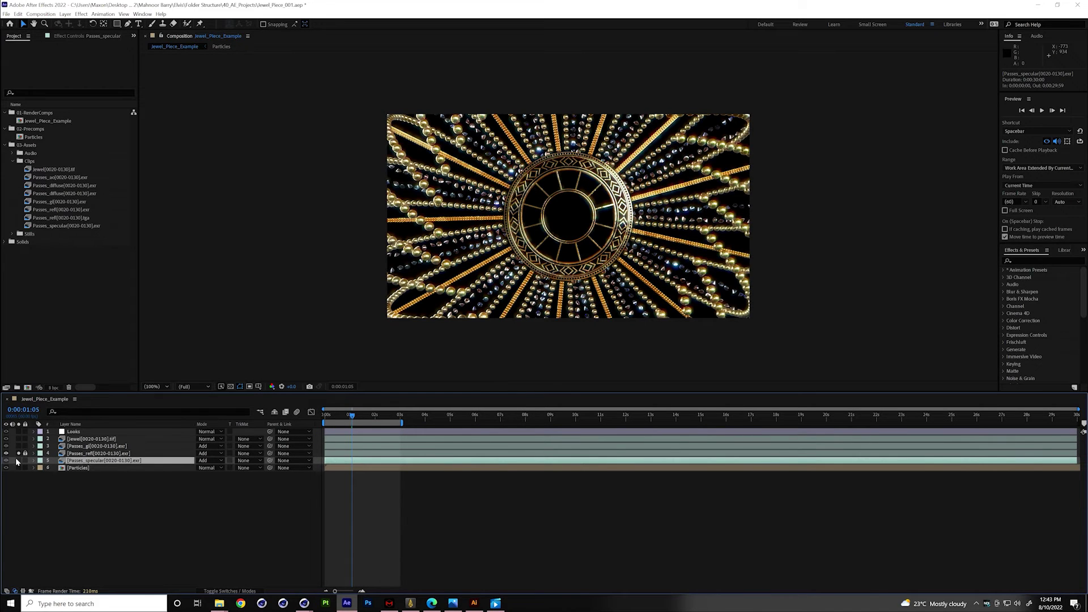
{"action": "left_click", "coordinate": [25, 454]}
{"action": "left_click", "coordinate": [18, 461]}
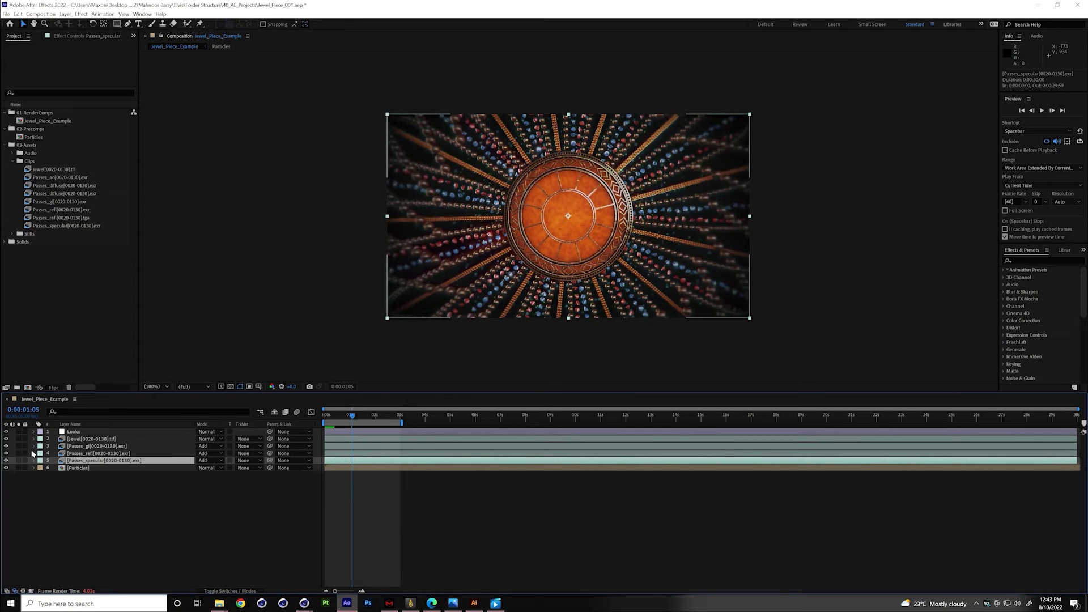
Show the Shine effect controls of the Passes_specular layer.
{"action": "left_click", "coordinate": [68, 36]}
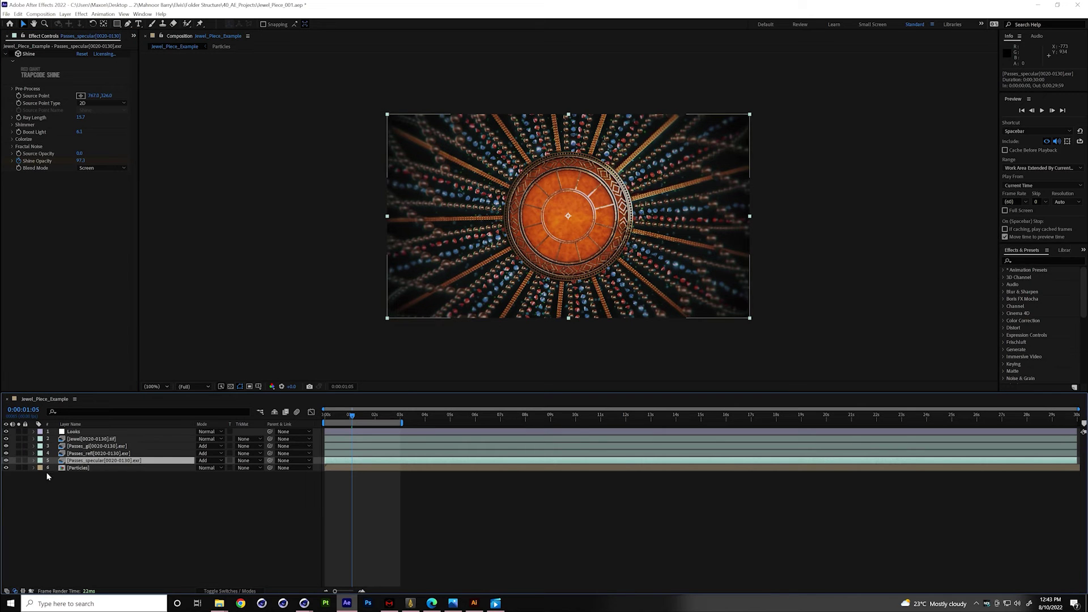
Switch to the browser and set the ELVIS trailer's playback quality to 1080p.
{"action": "left_click", "coordinate": [82, 463]}
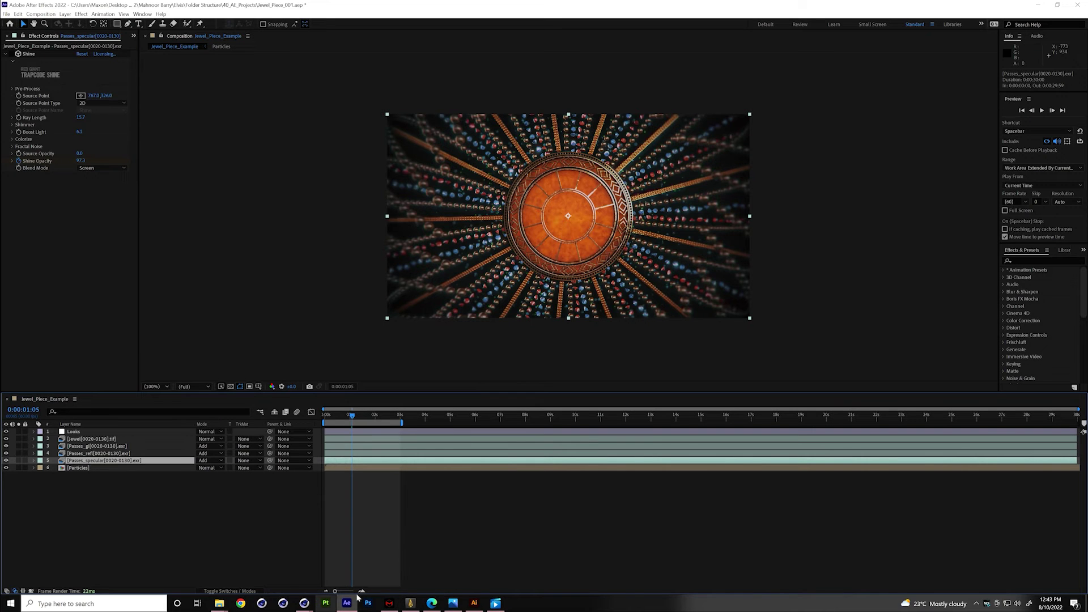
{"action": "left_click", "coordinate": [432, 604]}
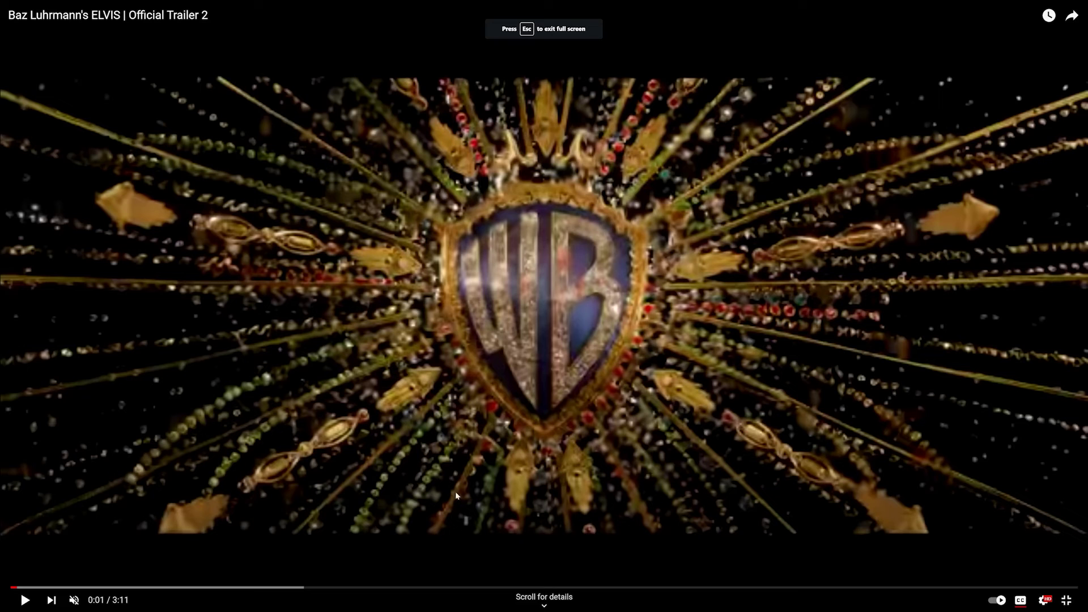
{"action": "left_click", "coordinate": [771, 285]}
{"action": "left_click", "coordinate": [1049, 603]}
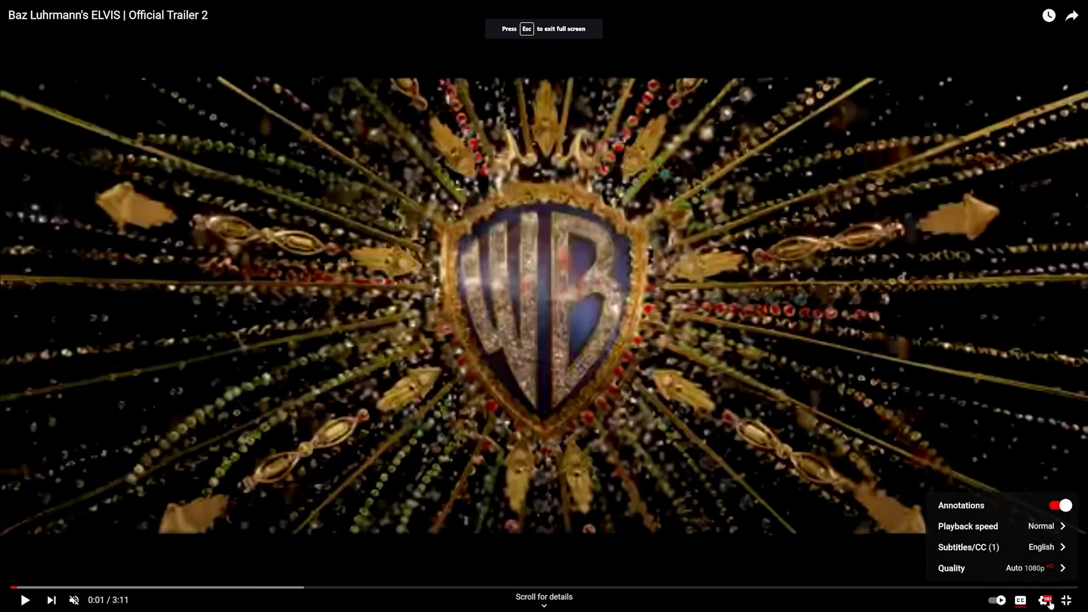
{"action": "left_click", "coordinate": [989, 567]}
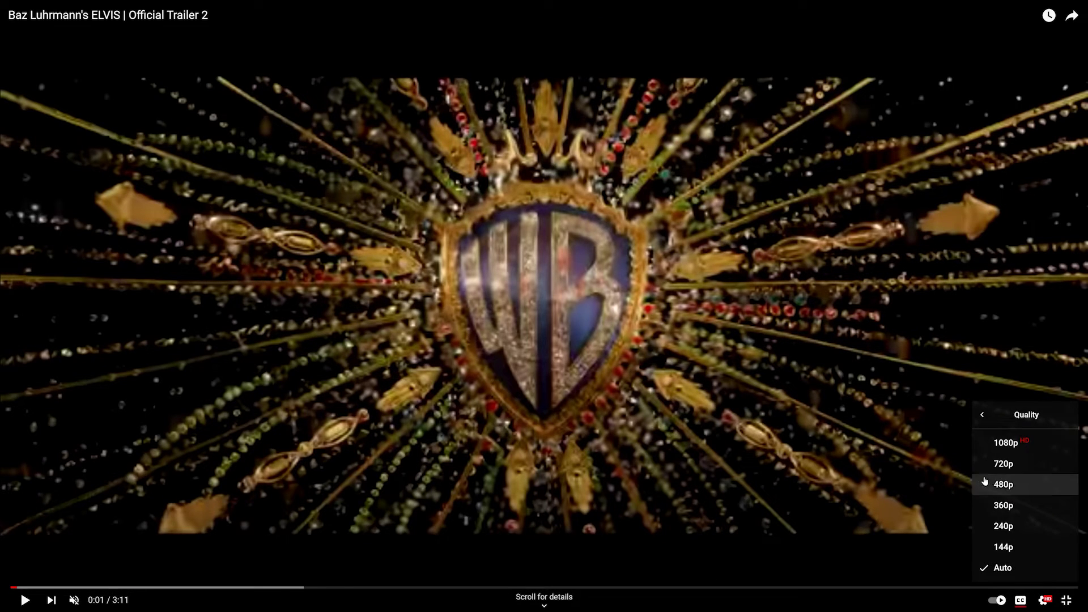
{"action": "left_click", "coordinate": [1003, 444]}
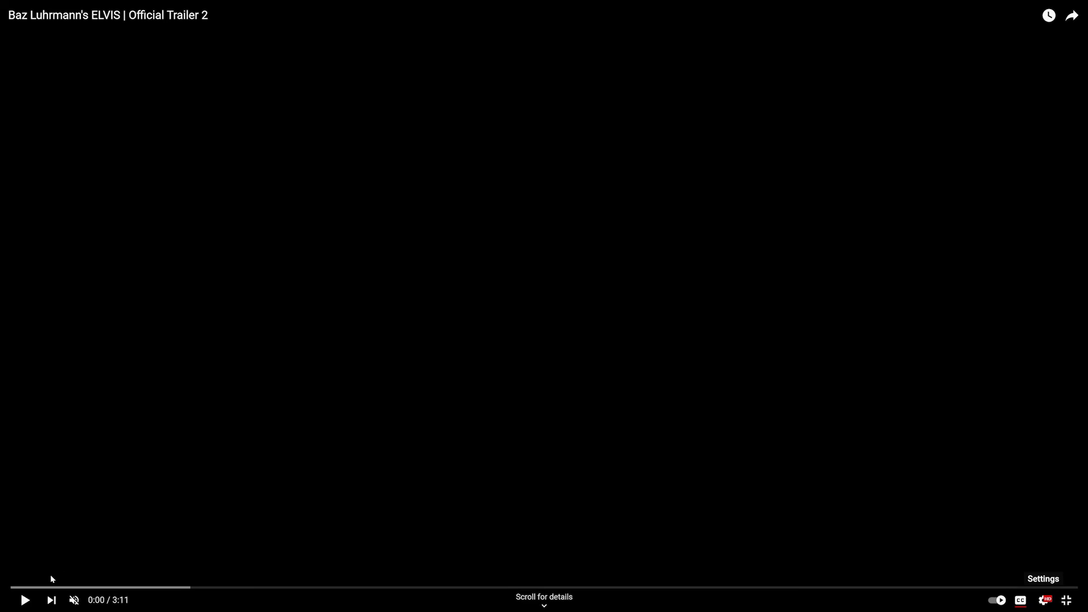
Show the WB logo at the start of the trailer, leave full screen and put the browser away.
{"action": "left_click", "coordinate": [25, 599]}
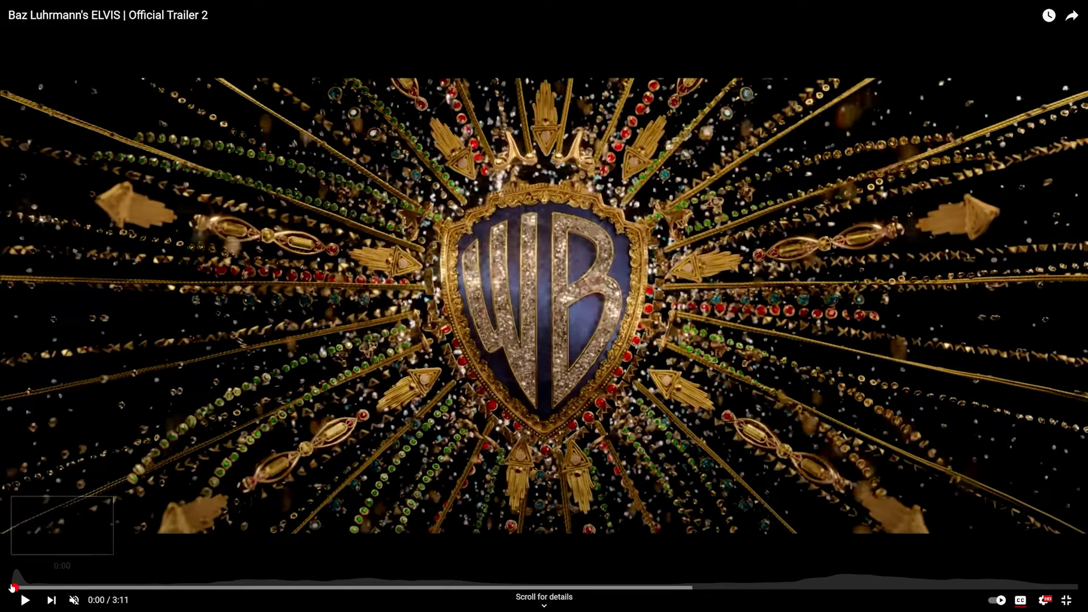
{"action": "left_click", "coordinate": [14, 587]}
{"action": "left_click", "coordinate": [1066, 600]}
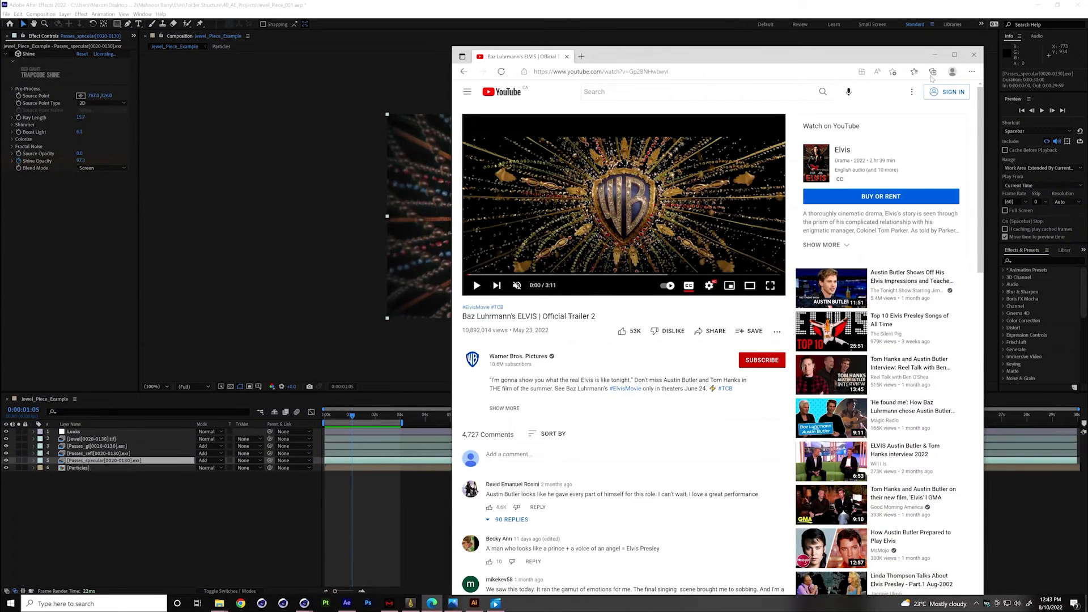
{"action": "left_click", "coordinate": [938, 55]}
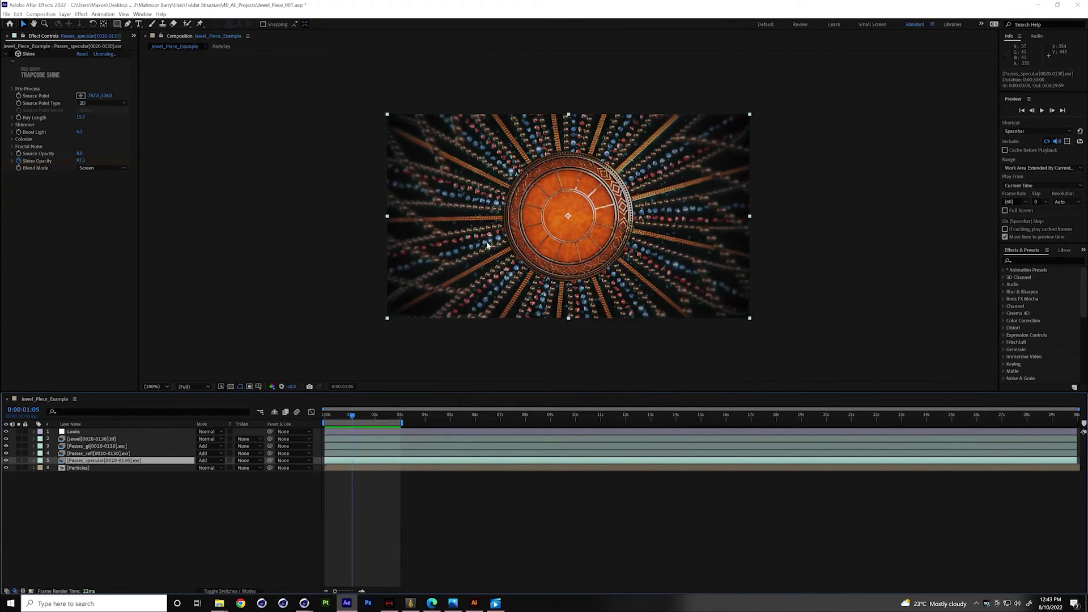
Open the Particles precomp, inspect the Particular effect on the lower Deep Blue Solid 2 layer, and return to Jewel_Piece_Example.
{"action": "left_click", "coordinate": [108, 467]}
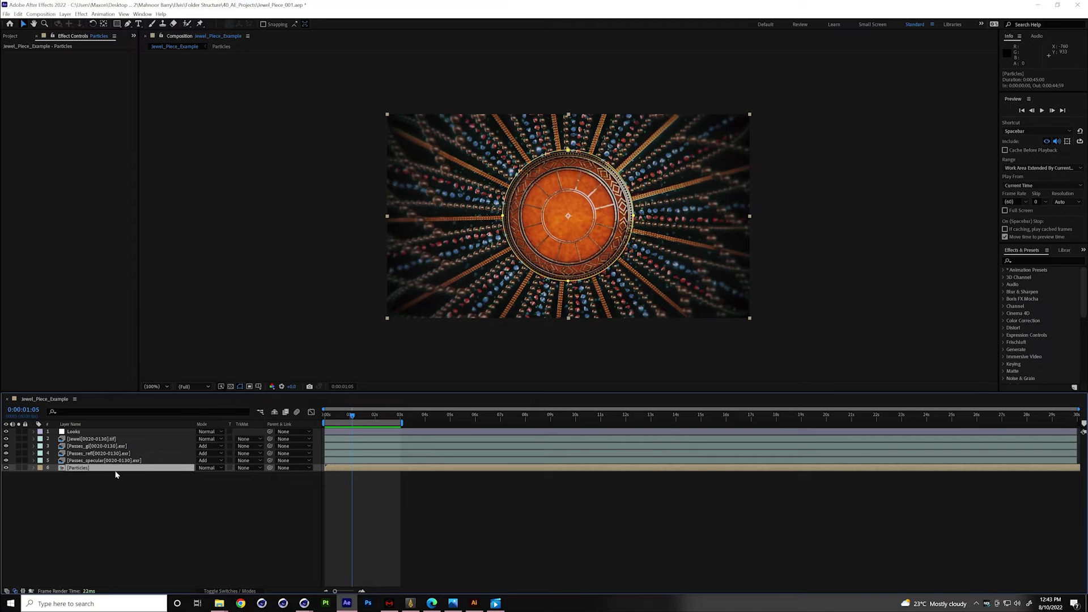
{"action": "double_click", "coordinate": [84, 469]}
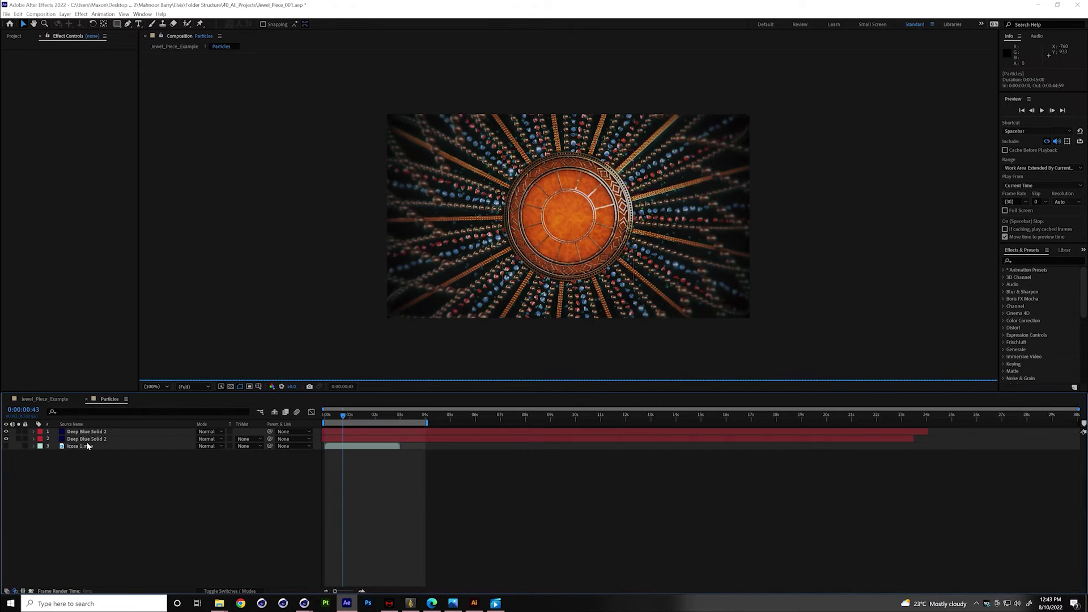
{"action": "left_click", "coordinate": [86, 439]}
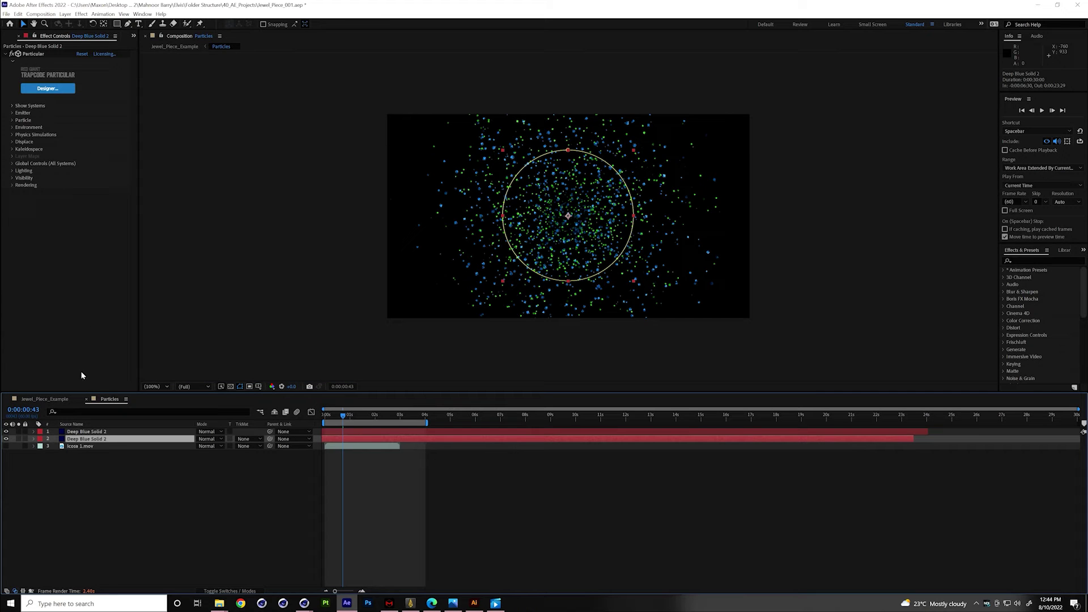
{"action": "left_click", "coordinate": [56, 396]}
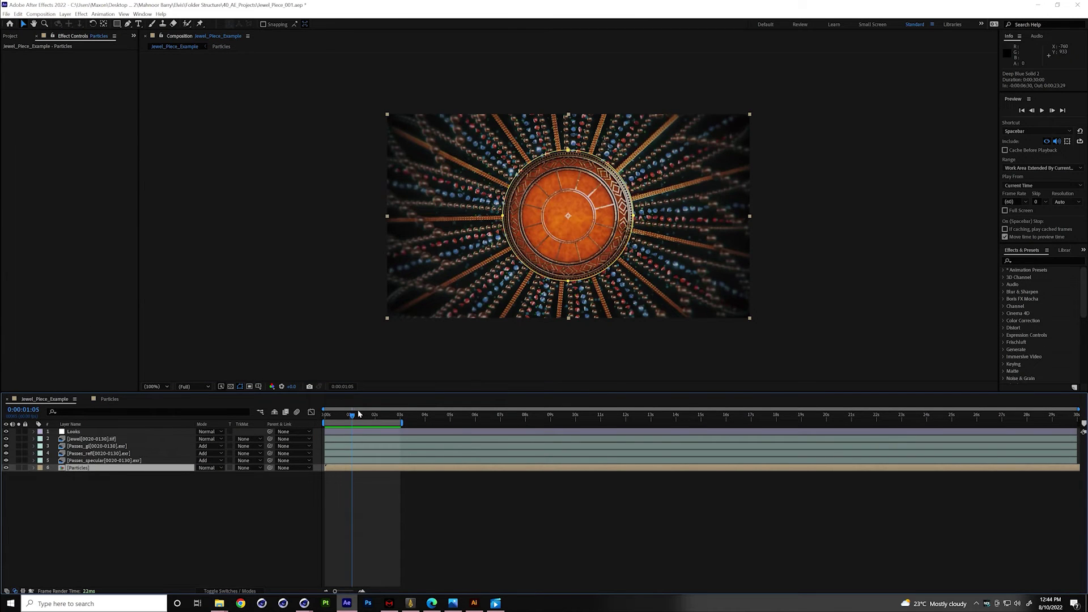
Preview the jewel composition from its start, park the playhead at 0:00:01:29 and clear the layer selection.
{"action": "left_click_drag", "start_coordinate": [359, 413], "coordinate": [337, 413]}
{"action": "key", "text": "space"}
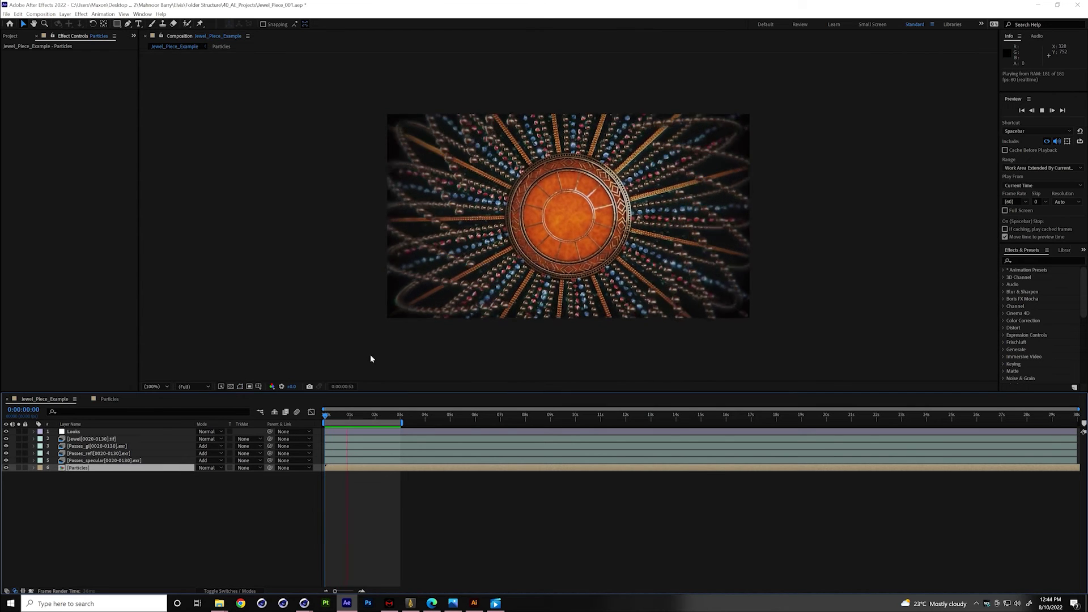
{"action": "key", "text": "space"}
{"action": "left_click_drag", "start_coordinate": [328, 416], "coordinate": [363, 422]}
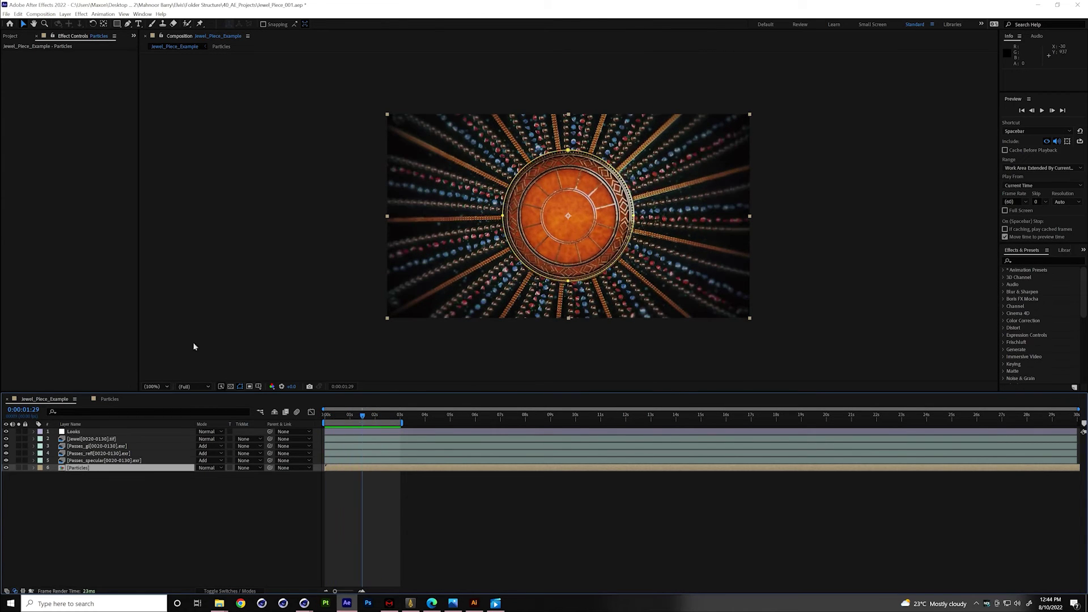
{"action": "left_click", "coordinate": [85, 511]}
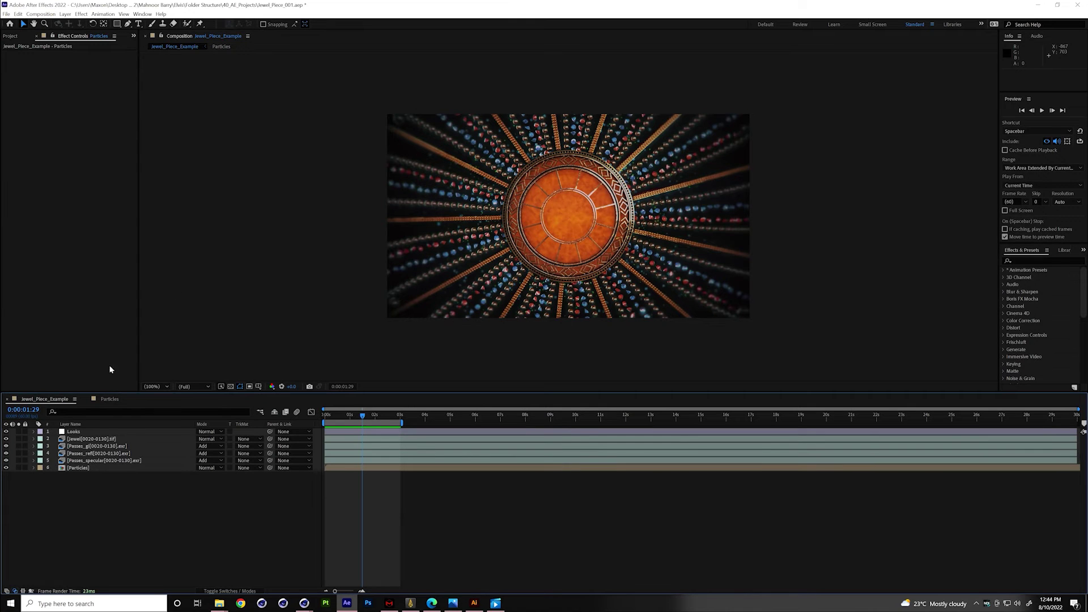
Solo the Jewel layer to inspect the base render with its effects, and restore the full composite.
{"action": "left_click", "coordinate": [113, 439]}
{"action": "left_click", "coordinate": [18, 439]}
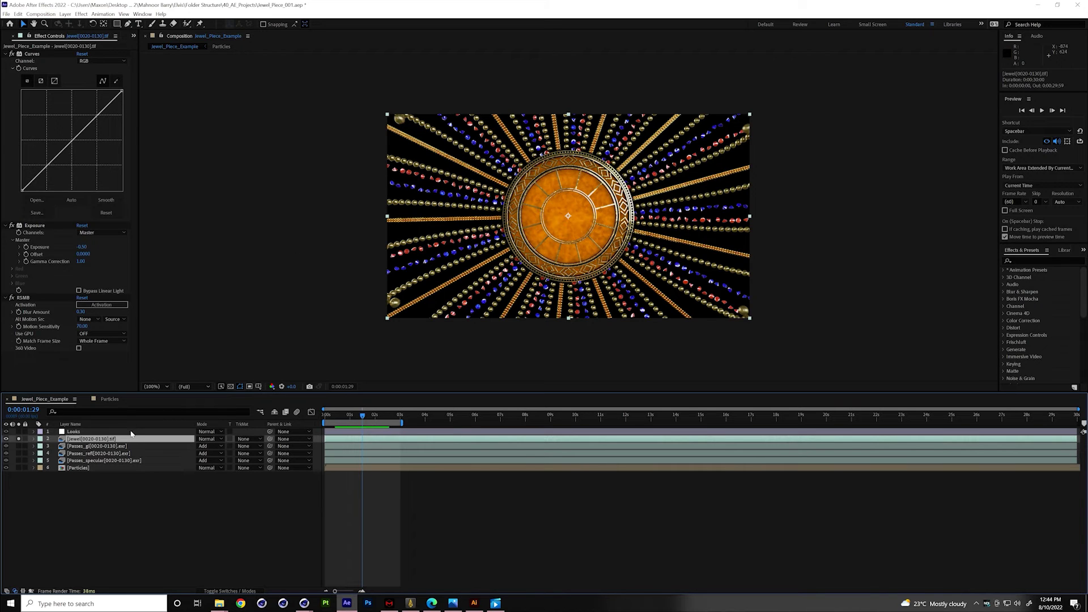
{"action": "left_click", "coordinate": [18, 440]}
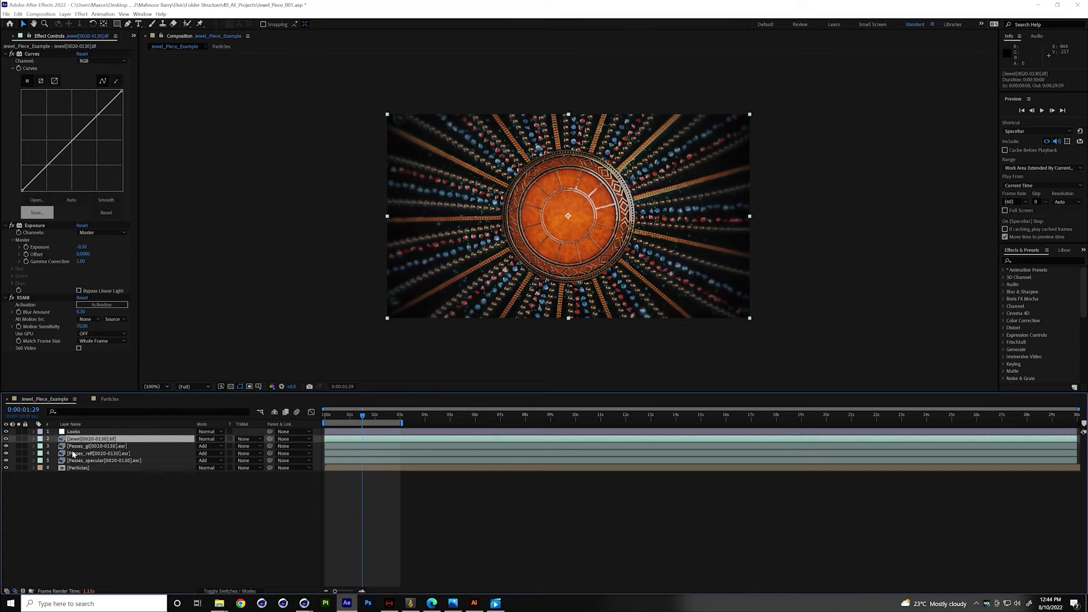
Review the effects applied to the Particles, Passes_specular and Passes_refl layers.
{"action": "left_click", "coordinate": [93, 468]}
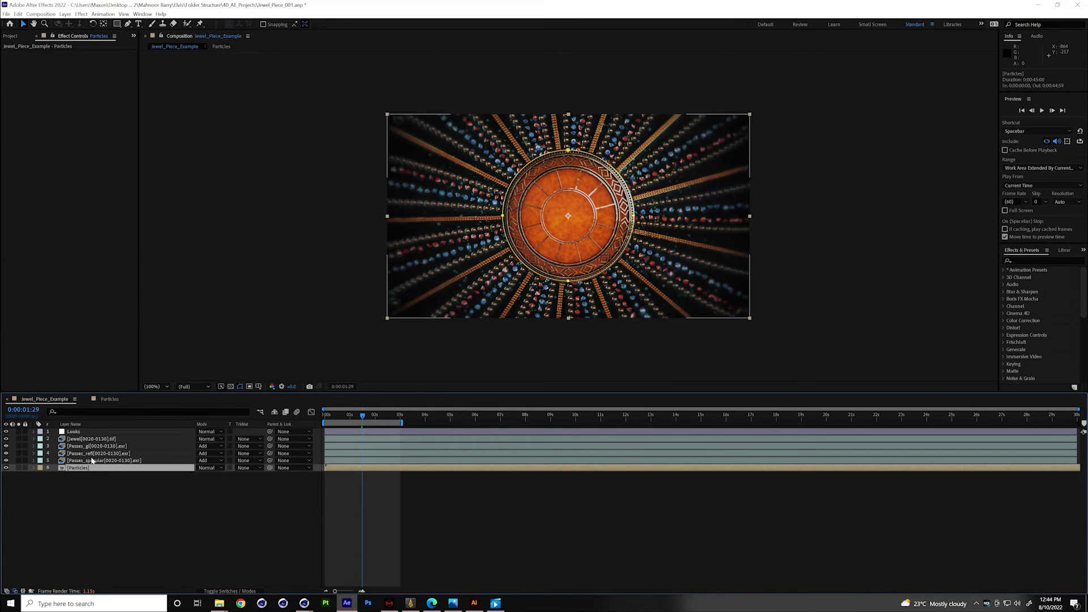
{"action": "left_click", "coordinate": [93, 460]}
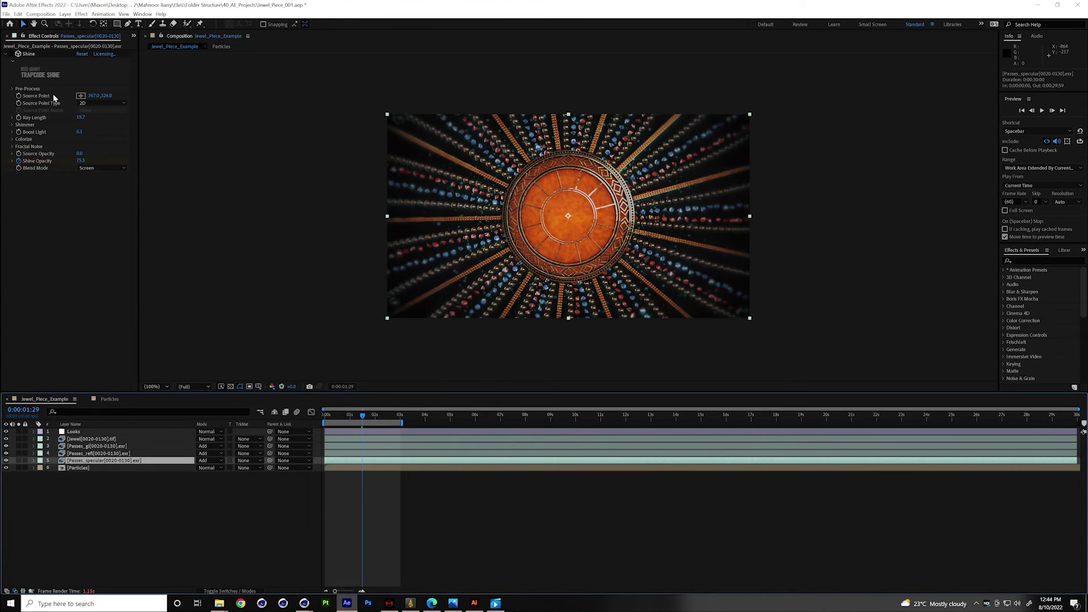
{"action": "key", "text": "ctrl+Up"}
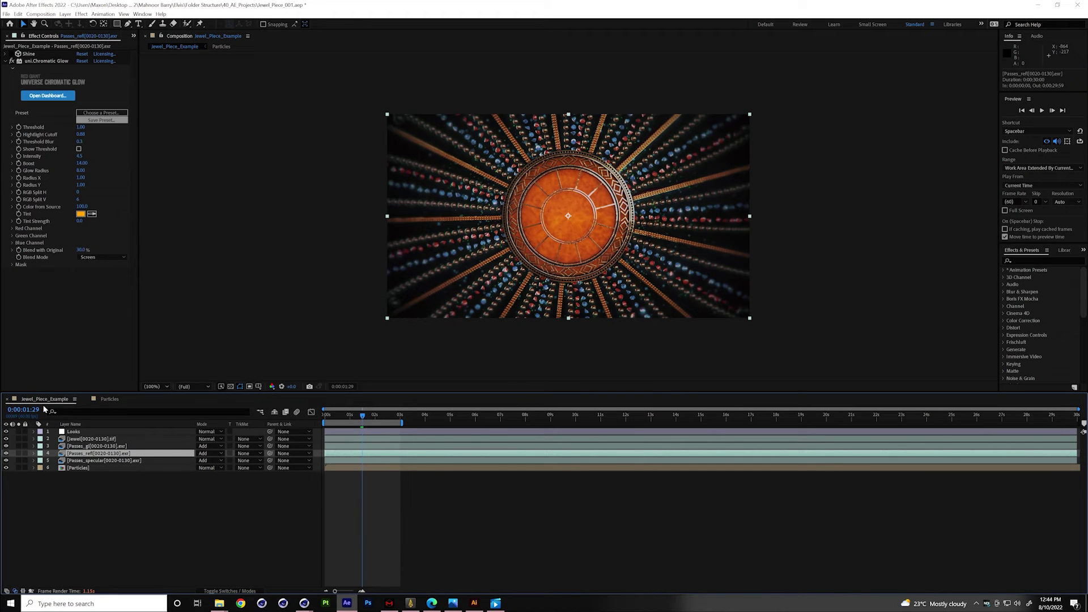
Turn off the Curves, Exposure and RSMB effects on the Jewel layer and move the playhead to the first frame.
{"action": "left_click", "coordinate": [85, 439]}
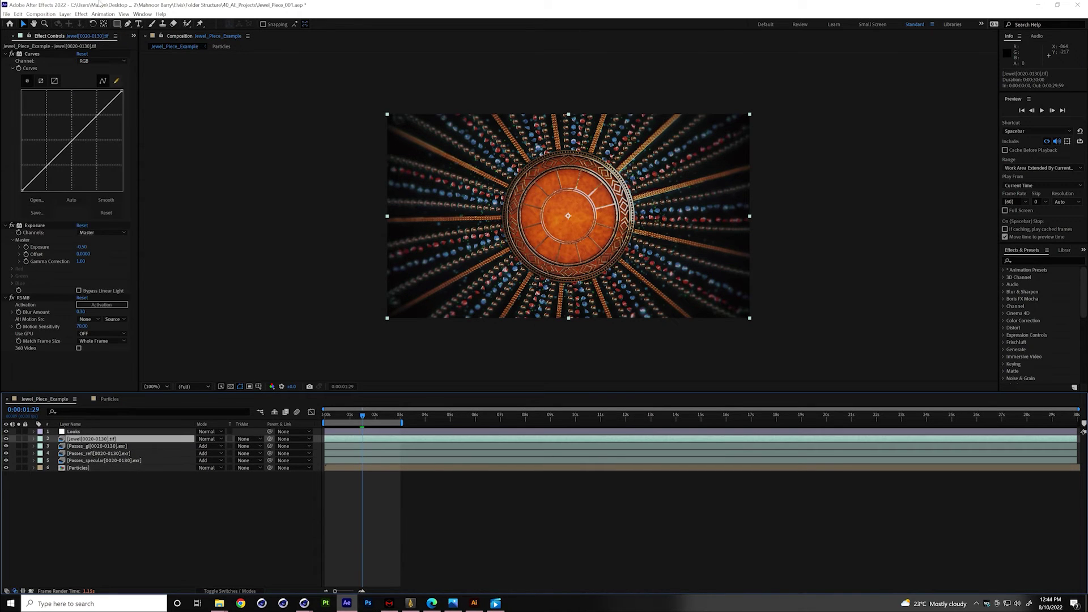
{"action": "left_click", "coordinate": [12, 53]}
{"action": "left_click", "coordinate": [12, 226]}
{"action": "left_click", "coordinate": [11, 298]}
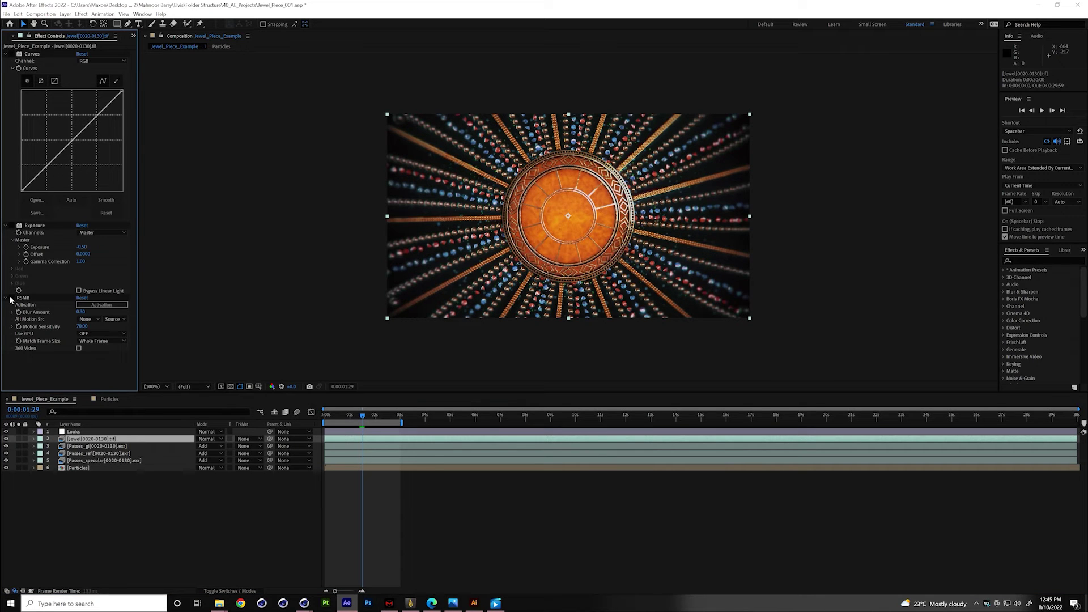
{"action": "left_click_drag", "start_coordinate": [379, 410], "coordinate": [310, 419]}
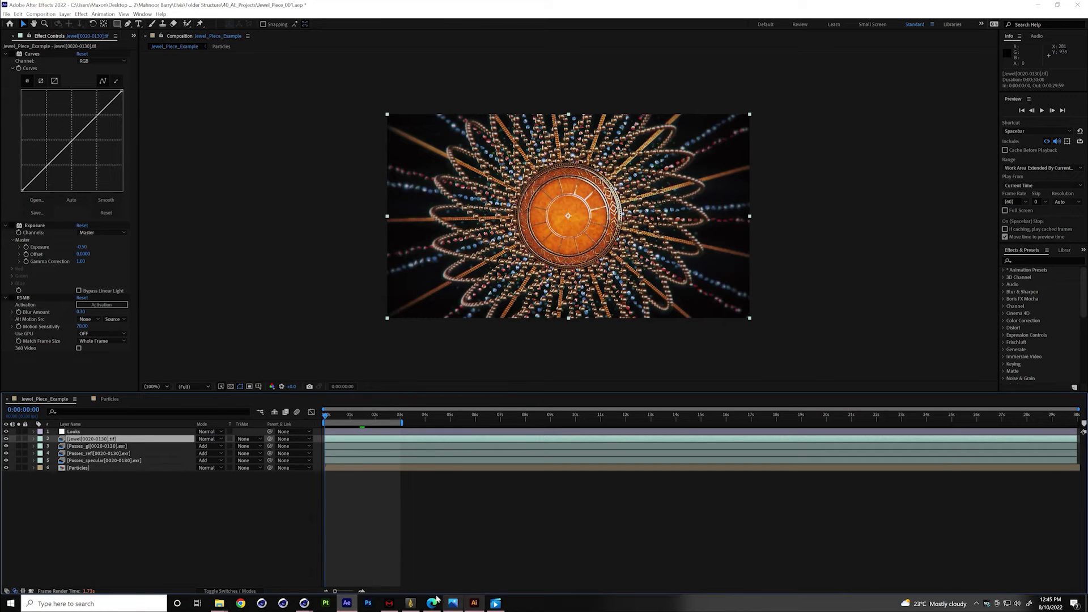
Switch to Cinema 4D and display the list of available Multi-Pass channels in the render settings.
{"action": "mouse_move", "coordinate": [305, 604]}
{"action": "left_click", "coordinate": [281, 576]}
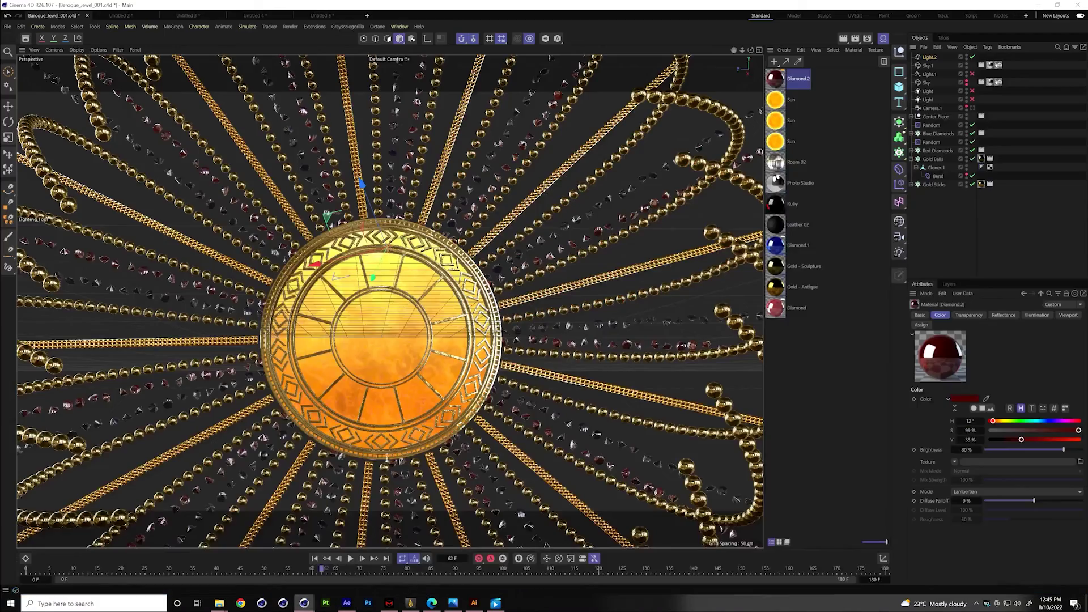
{"action": "left_click", "coordinate": [883, 39]}
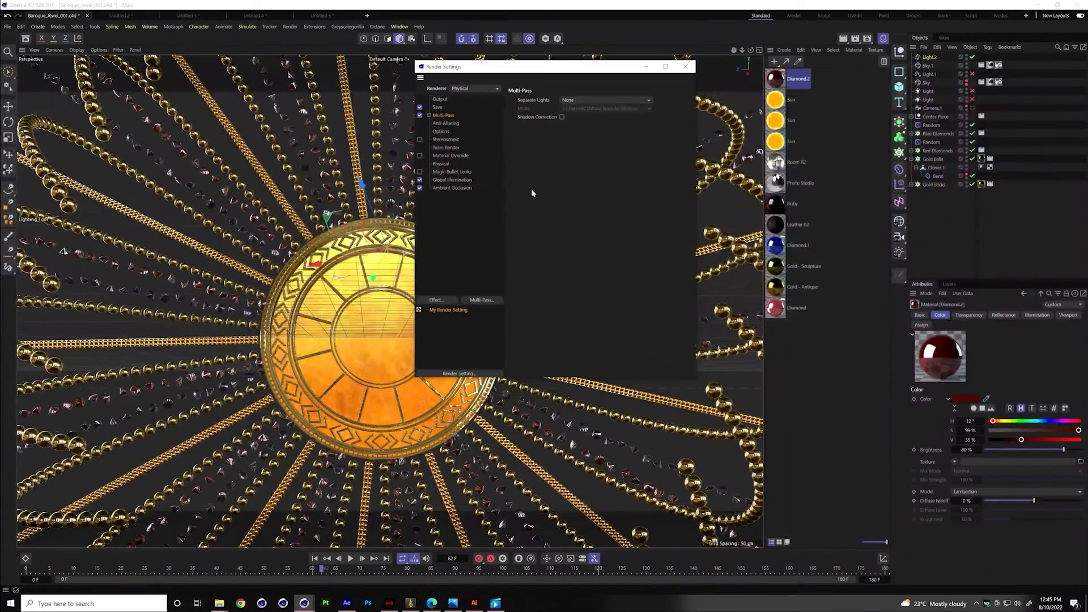
{"action": "left_click", "coordinate": [481, 300]}
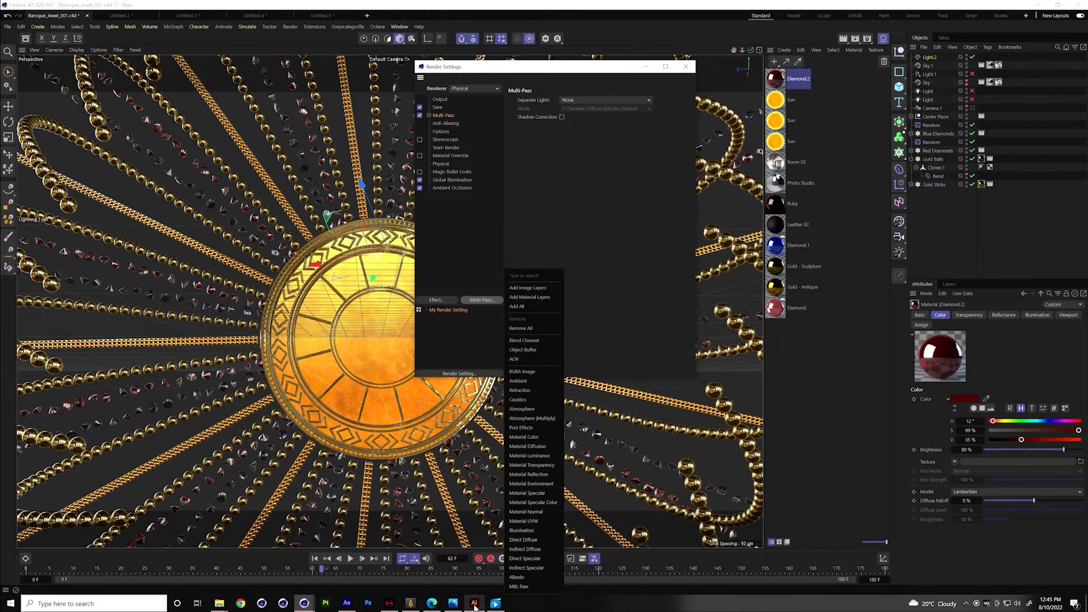
Return to After Effects, go to 0:00:00:44, view the composition at 200% and turn on the Jewel layer's RSMB effect.
{"action": "mouse_move", "coordinate": [469, 605]}
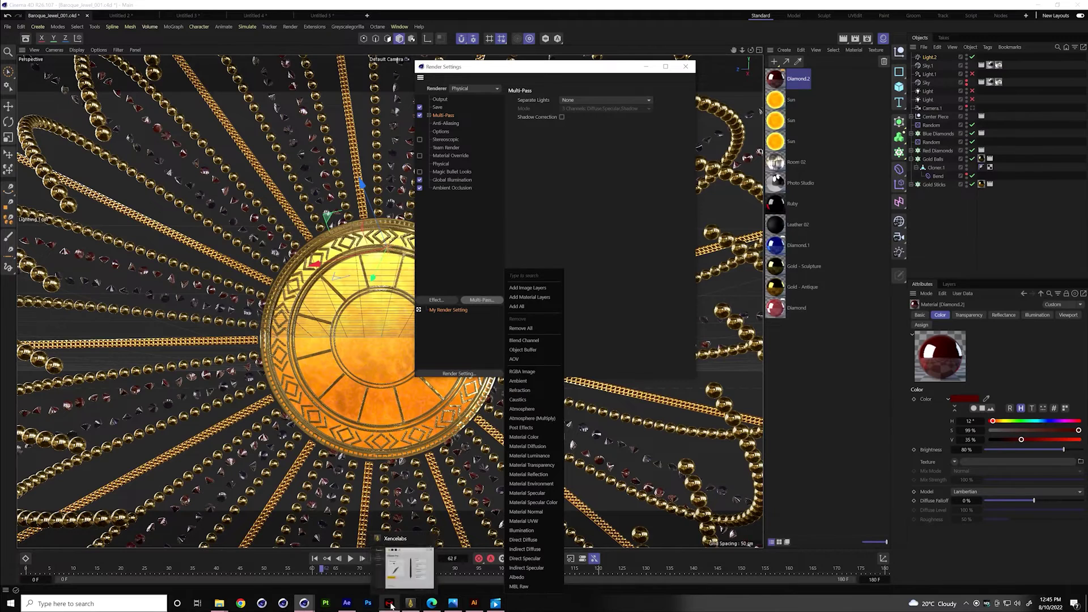
{"action": "left_click", "coordinate": [347, 603]}
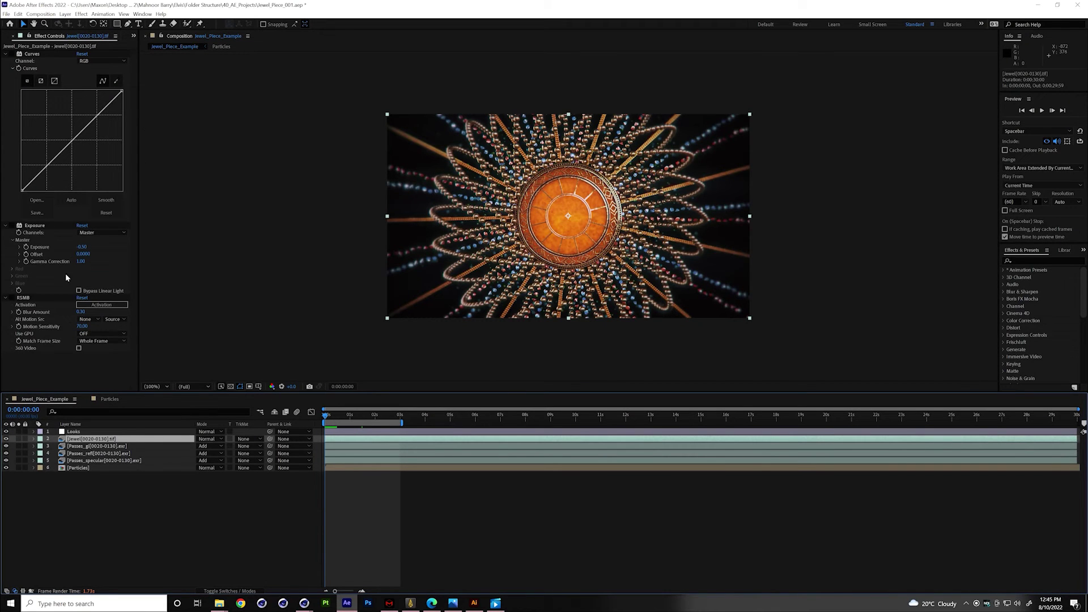
{"action": "left_click_drag", "start_coordinate": [327, 416], "coordinate": [344, 416]}
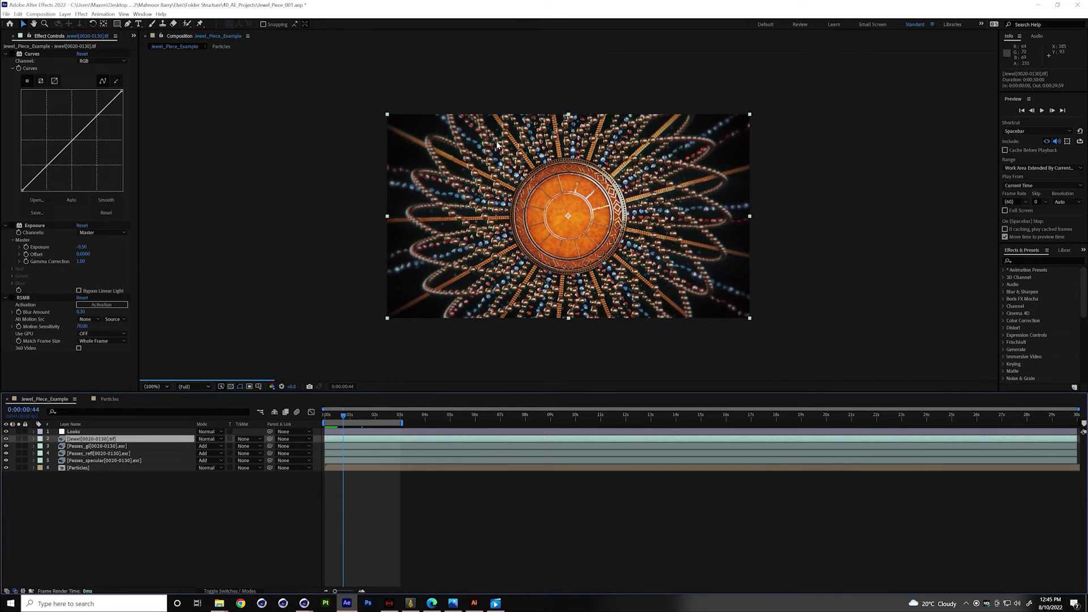
{"action": "key", "text": "period"}
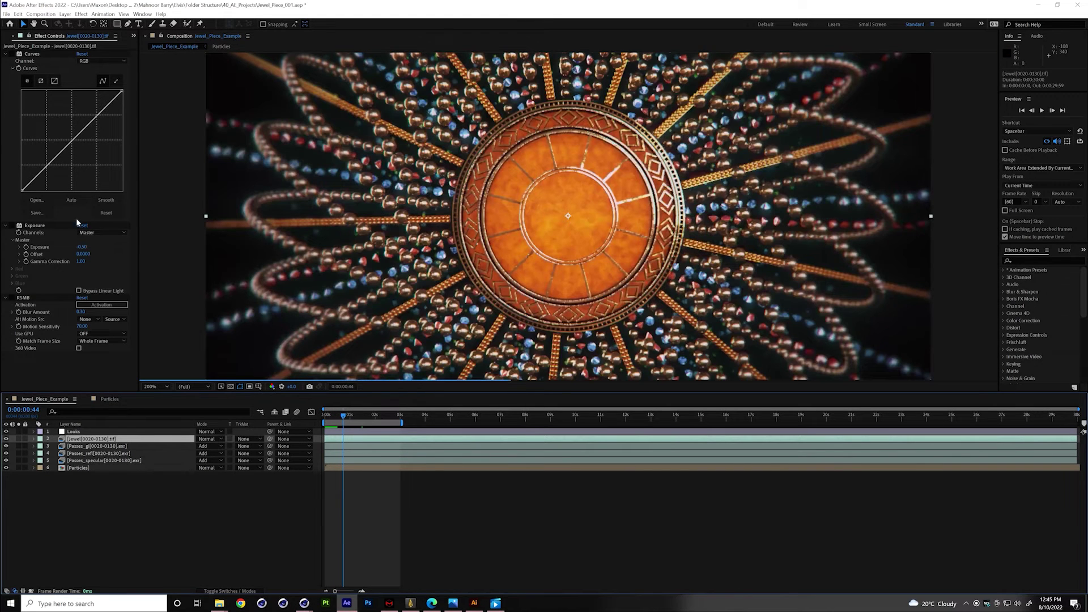
{"action": "left_click", "coordinate": [11, 298]}
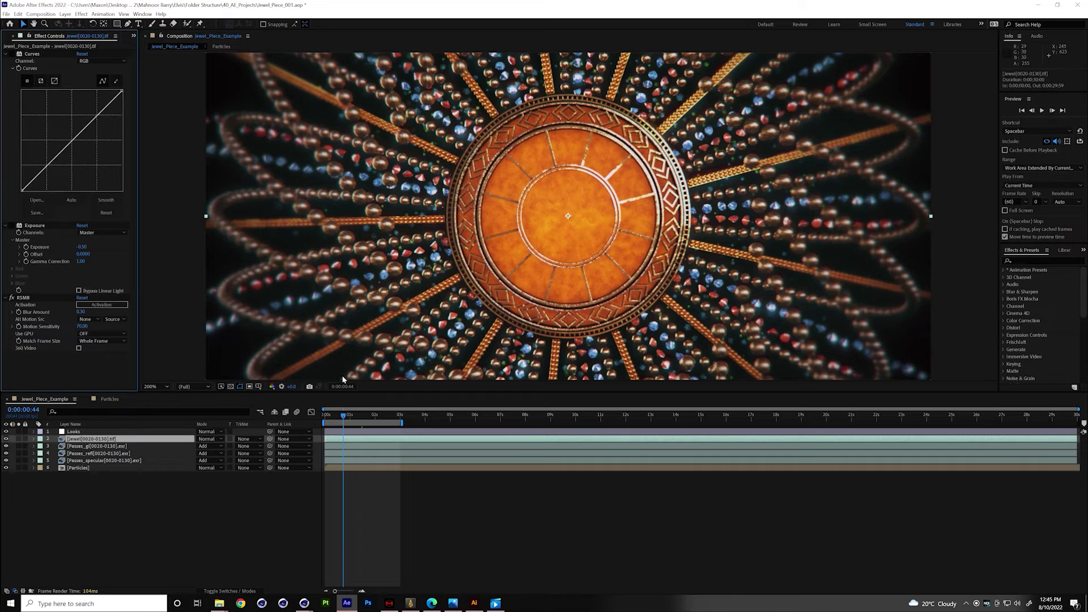
Scrub the composition to 0:00:00:58 to check the motion blur, and toggle the Jewel layer's RSMB effect.
{"action": "mouse_move", "coordinate": [346, 420]}
{"action": "left_mouse_down"}
{"action": "mouse_move", "coordinate": [305, 414]}
{"action": "mouse_move", "coordinate": [327, 418]}
{"action": "left_mouse_up"}
{"action": "key", "text": "space"}
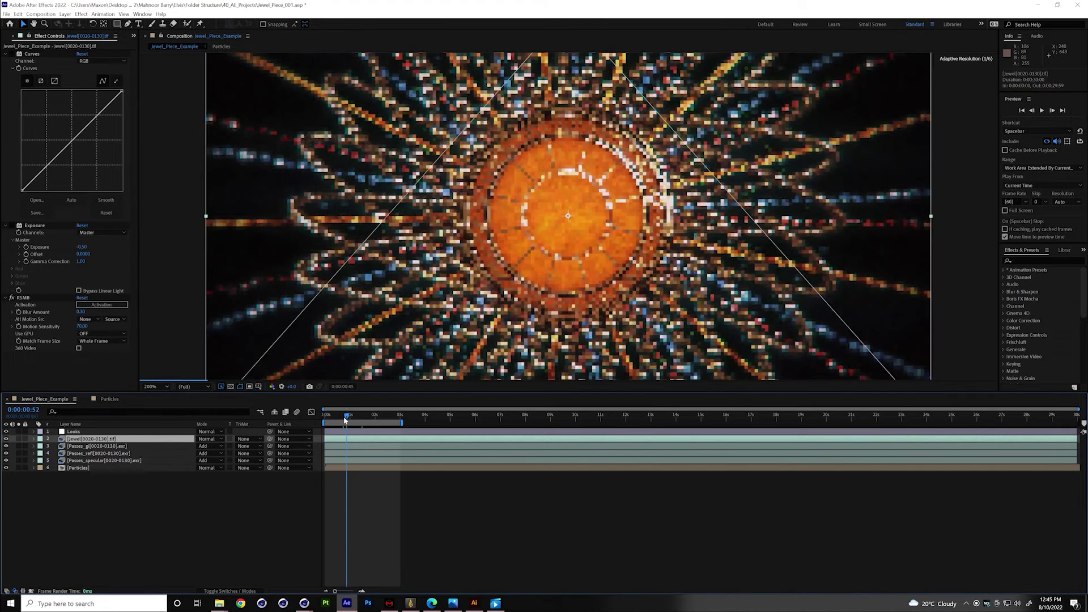
{"action": "left_click", "coordinate": [12, 298]}
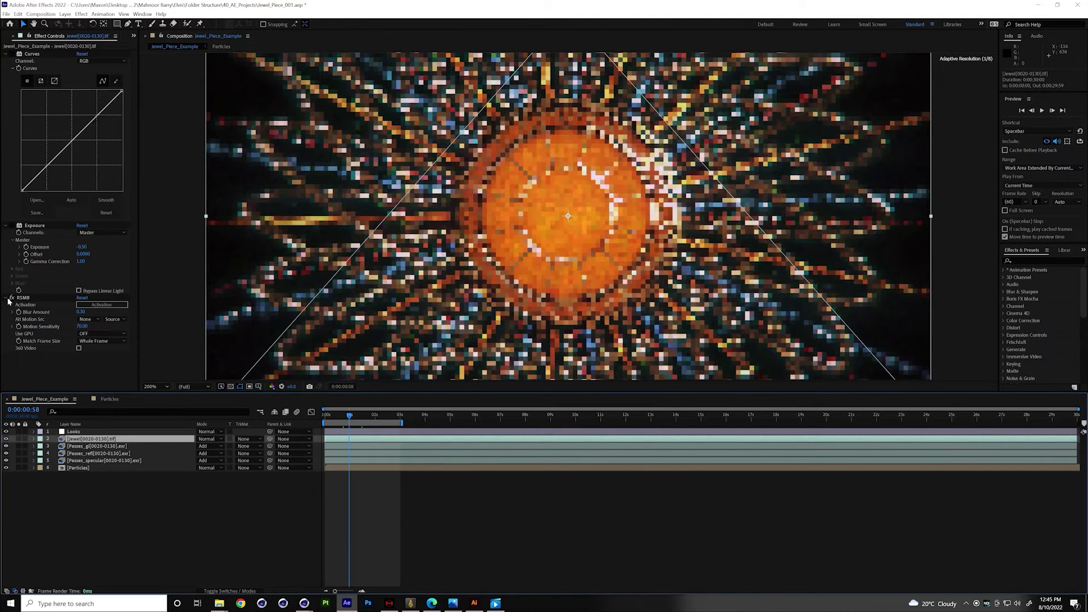
Show the Passes_refl layer's effects and toggle its uni.Chromatic Glow to compare the look.
{"action": "left_click", "coordinate": [89, 447]}
{"action": "left_click", "coordinate": [98, 454]}
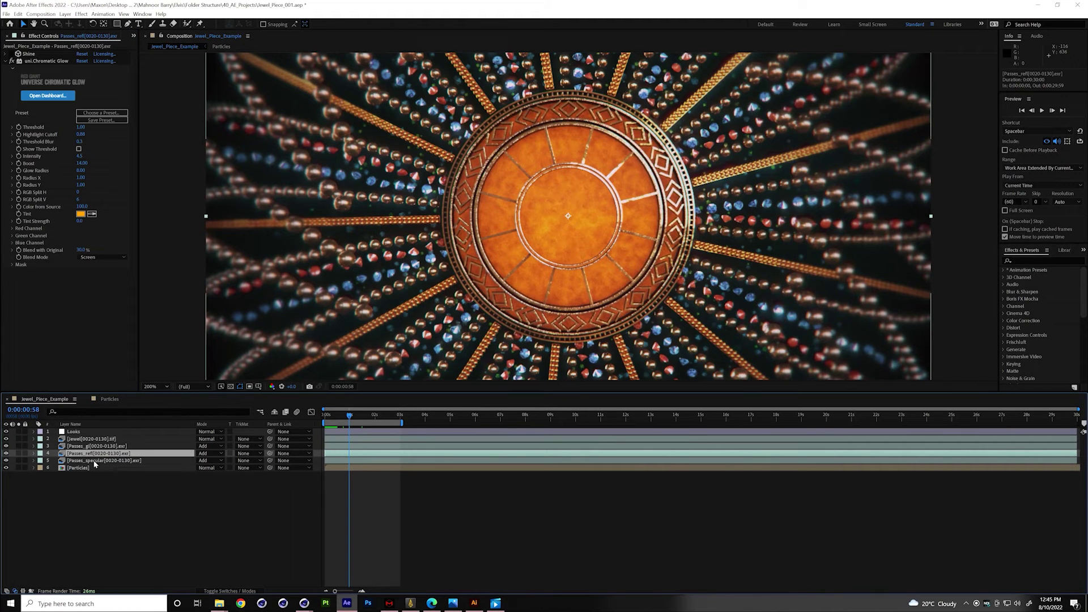
{"action": "left_click", "coordinate": [11, 63]}
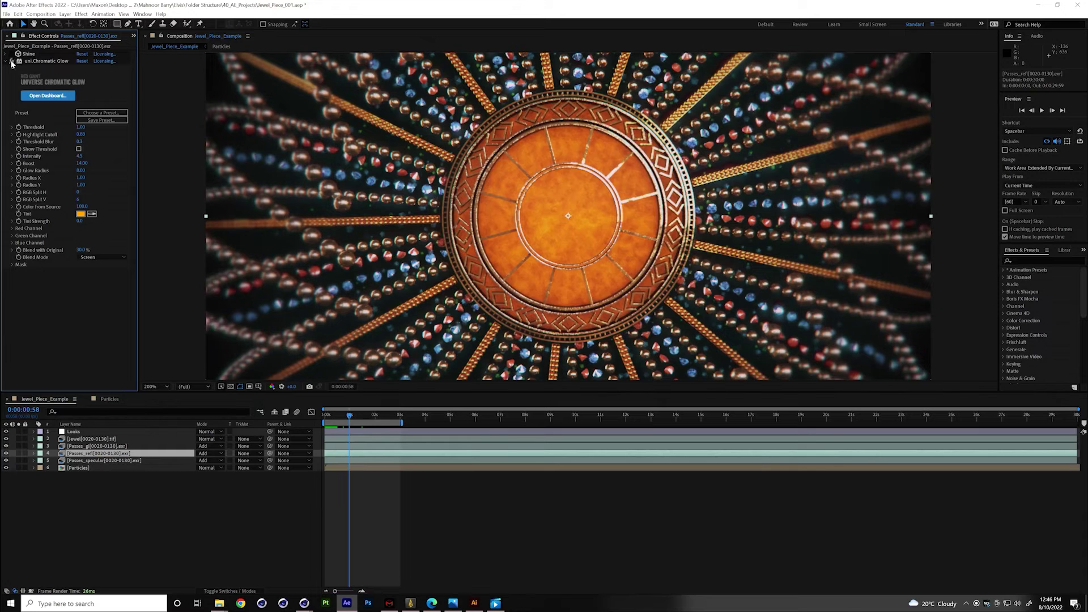
Return to 0:00:00:00, view the composition at 100% and turn off the Passes_refl layer's uni.Chromatic Glow.
{"action": "key", "text": "comma"}
{"action": "key", "text": "comma"}
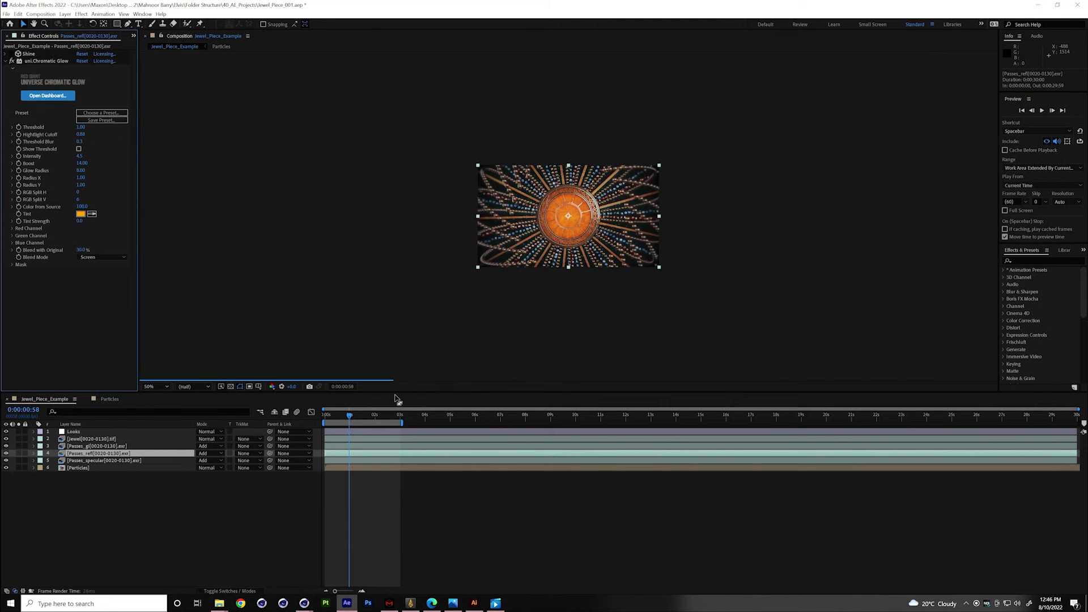
{"action": "left_click_drag", "start_coordinate": [349, 416], "coordinate": [318, 413]}
{"action": "scroll", "coordinate": [557, 200], "scroll_direction": "up", "scroll_amount": 1}
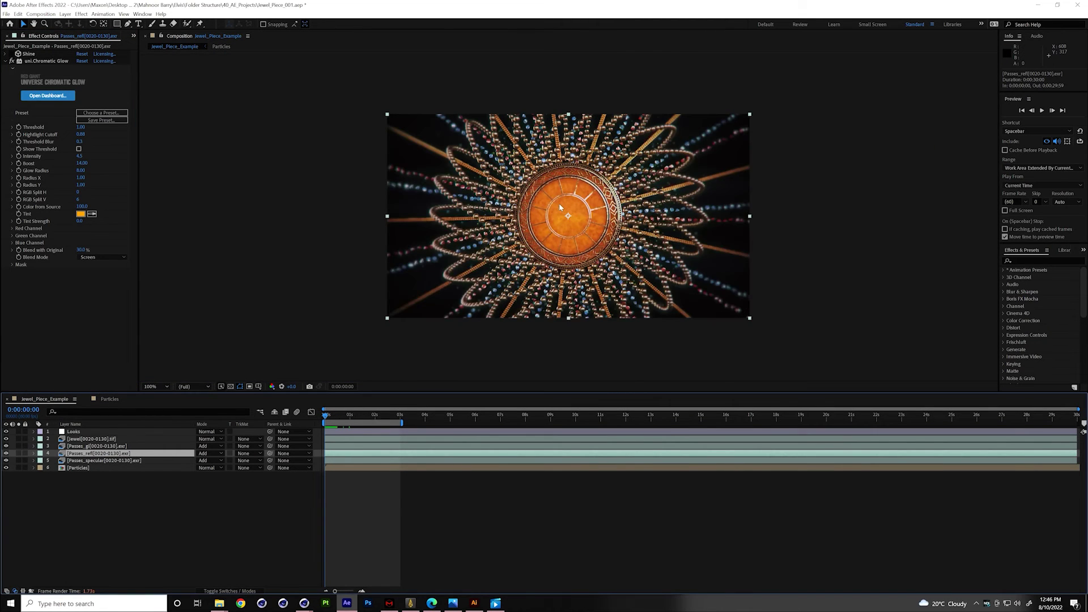
{"action": "scroll", "coordinate": [559, 203], "scroll_direction": "up", "scroll_amount": 1}
{"action": "scroll", "coordinate": [559, 203], "scroll_direction": "down", "scroll_amount": 1}
{"action": "left_click", "coordinate": [12, 64]}
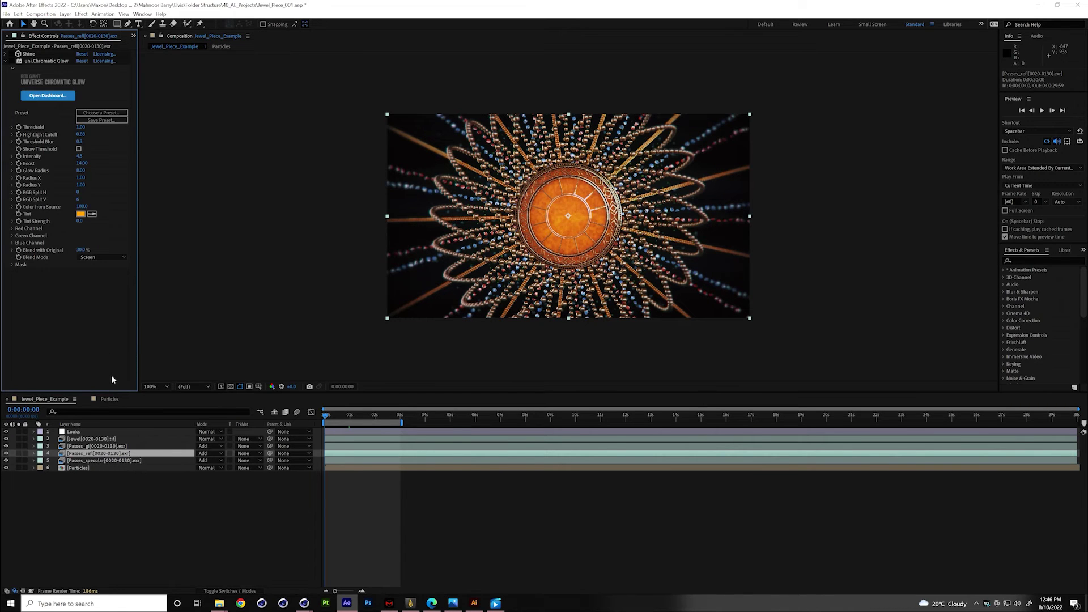
Apply a second RG Universe uni.Chromatic Glow effect to the Passes_refl layer.
{"action": "left_click", "coordinate": [86, 453]}
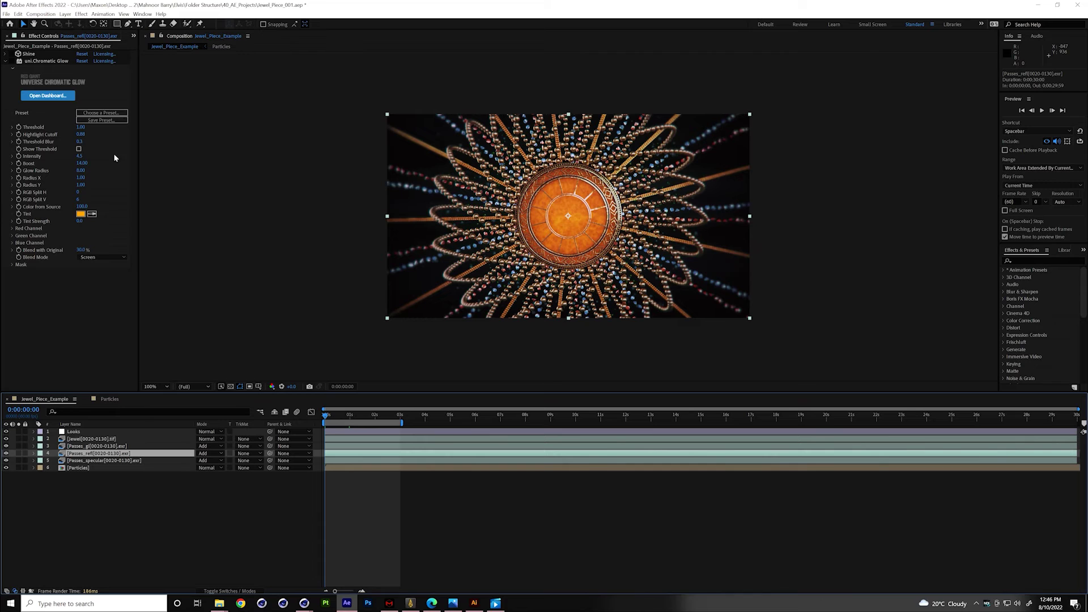
{"action": "left_click", "coordinate": [81, 14]}
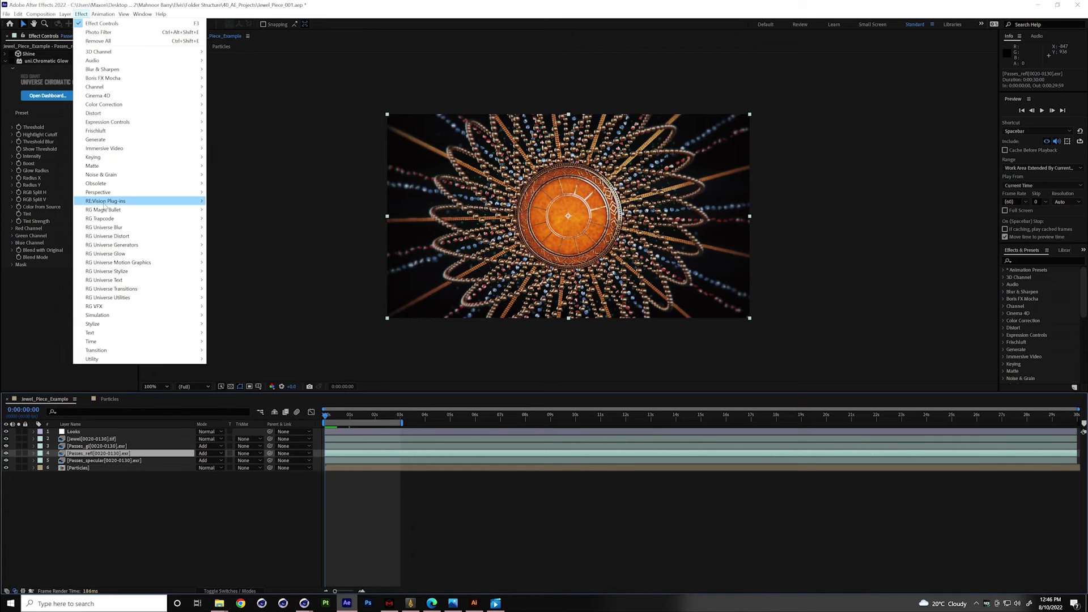
{"action": "mouse_move", "coordinate": [138, 237]}
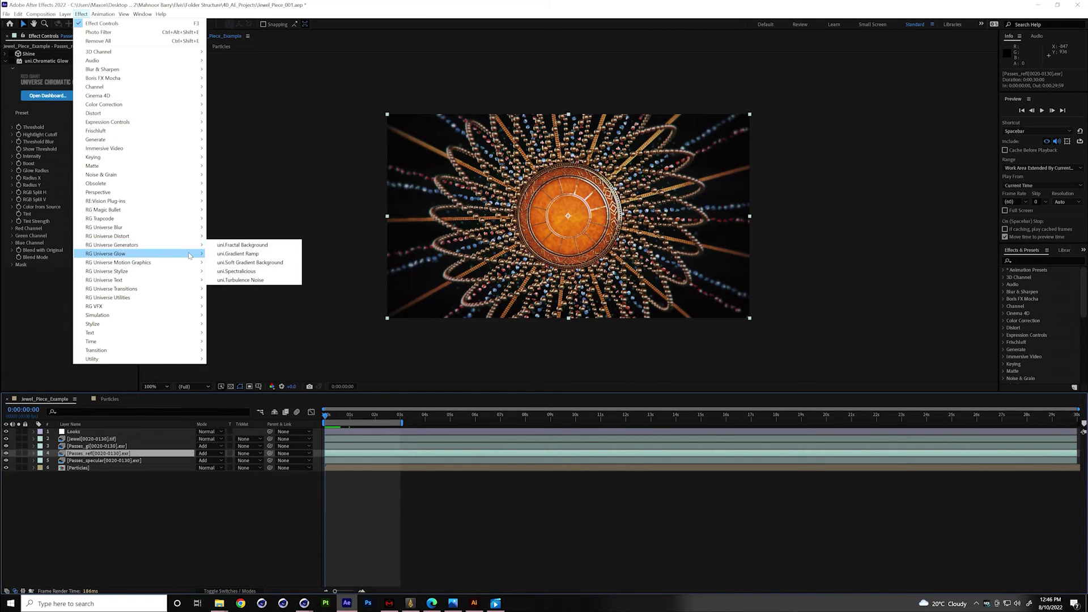
{"action": "mouse_move", "coordinate": [190, 256]}
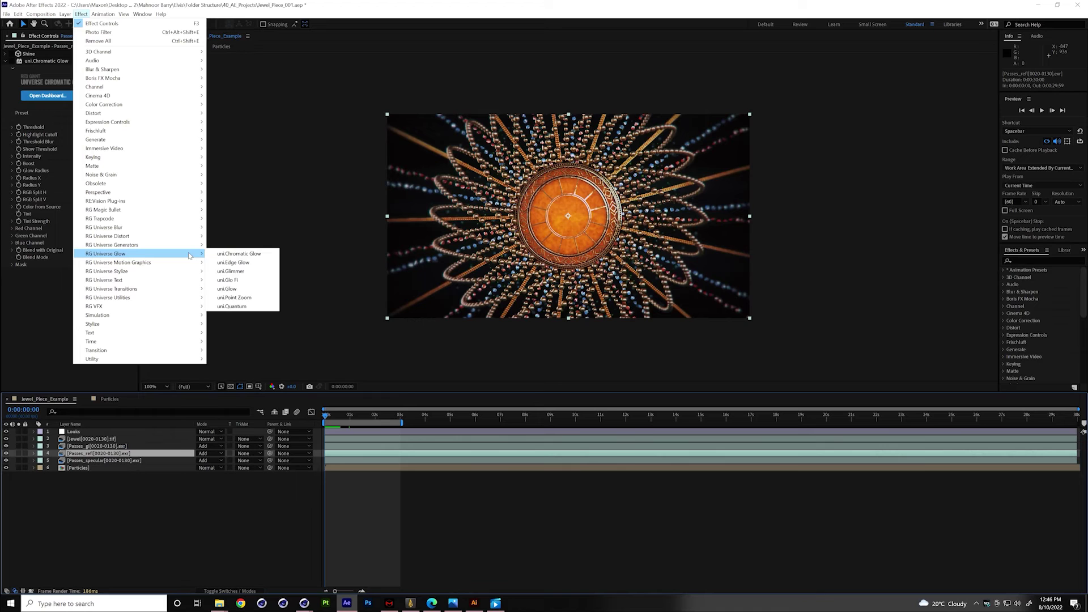
{"action": "left_click", "coordinate": [231, 255]}
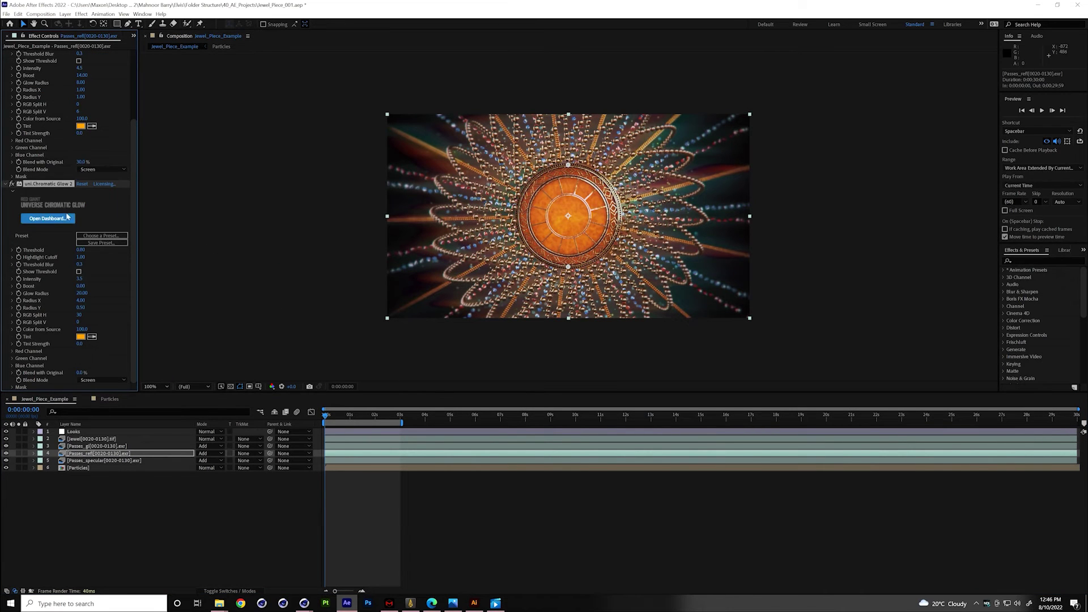
Open the RG Universe Dashboard from the second Chromatic Glow, enlarge its window and show the Glow effects.
{"action": "left_click", "coordinate": [46, 219]}
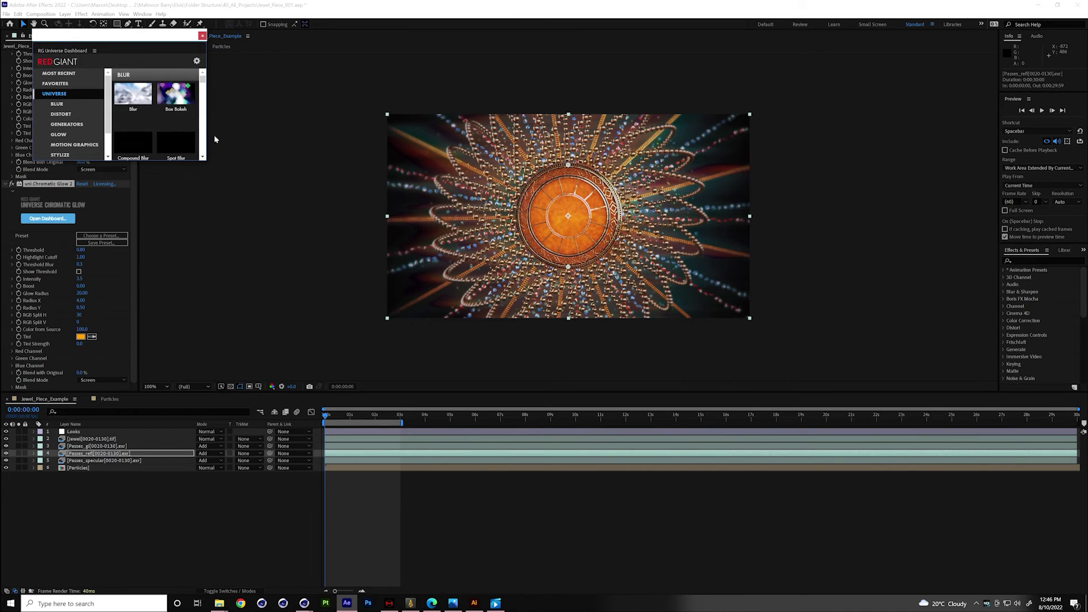
{"action": "left_click_drag", "start_coordinate": [208, 118], "coordinate": [435, 142]}
{"action": "left_click_drag", "start_coordinate": [306, 161], "coordinate": [307, 409]}
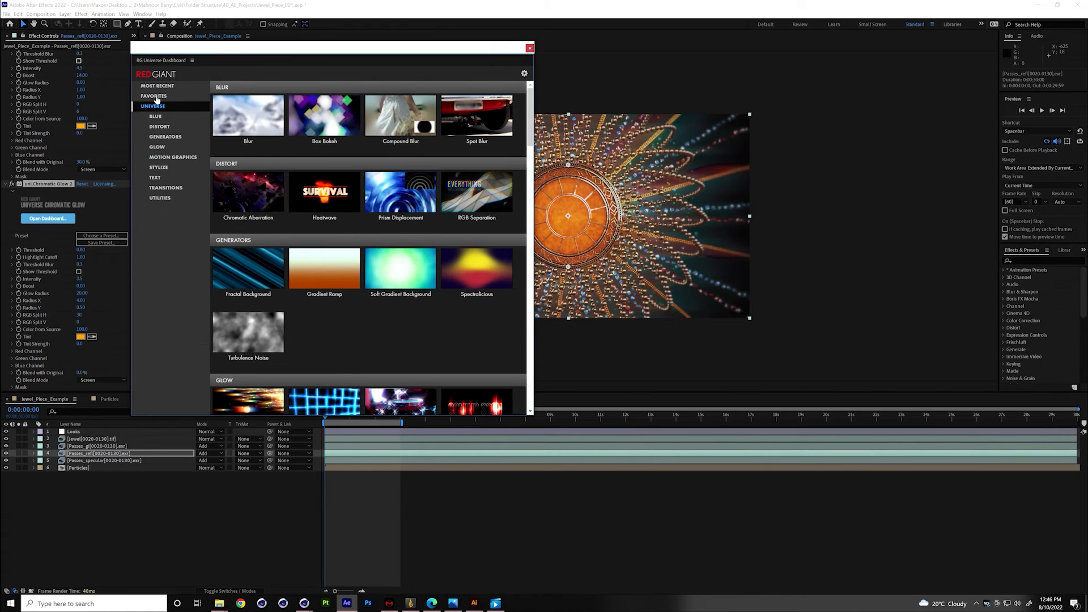
{"action": "left_click", "coordinate": [157, 148]}
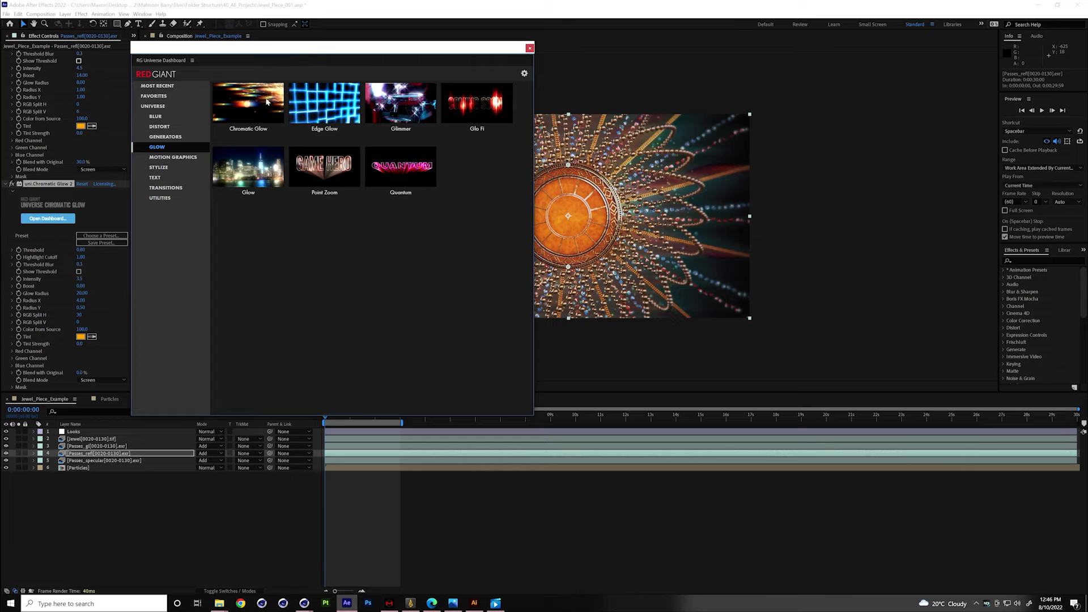
{"action": "mouse_move", "coordinate": [250, 103]}
{"action": "left_click_drag", "start_coordinate": [318, 54], "coordinate": [310, 85]}
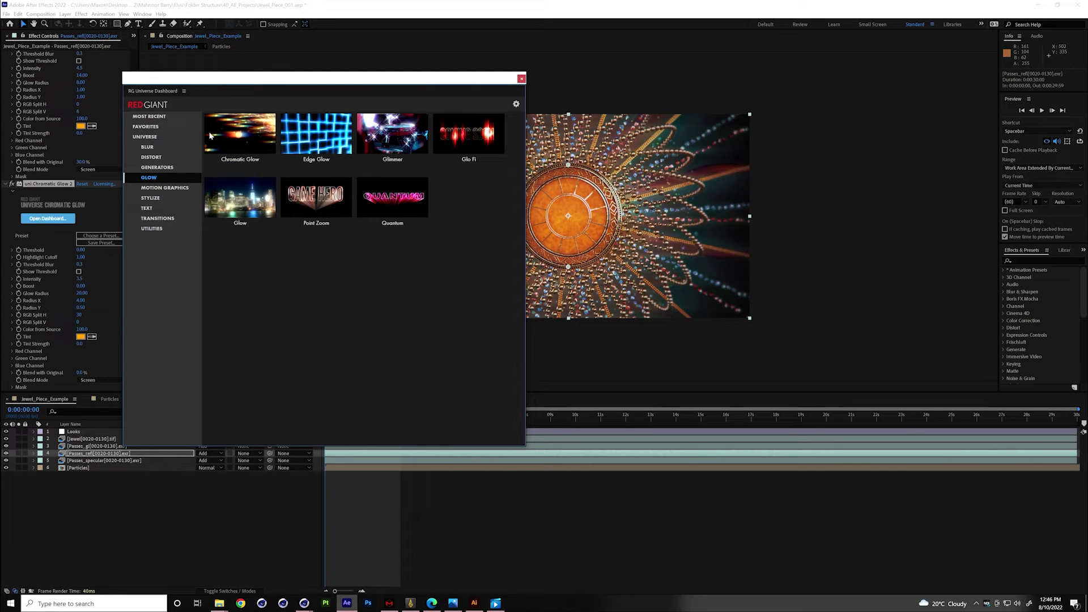
Browse the Chromatic Glow presets, start applying the Default preset and cancel the choice of plugin instance.
{"action": "mouse_move", "coordinate": [294, 156]}
{"action": "mouse_move", "coordinate": [246, 134]}
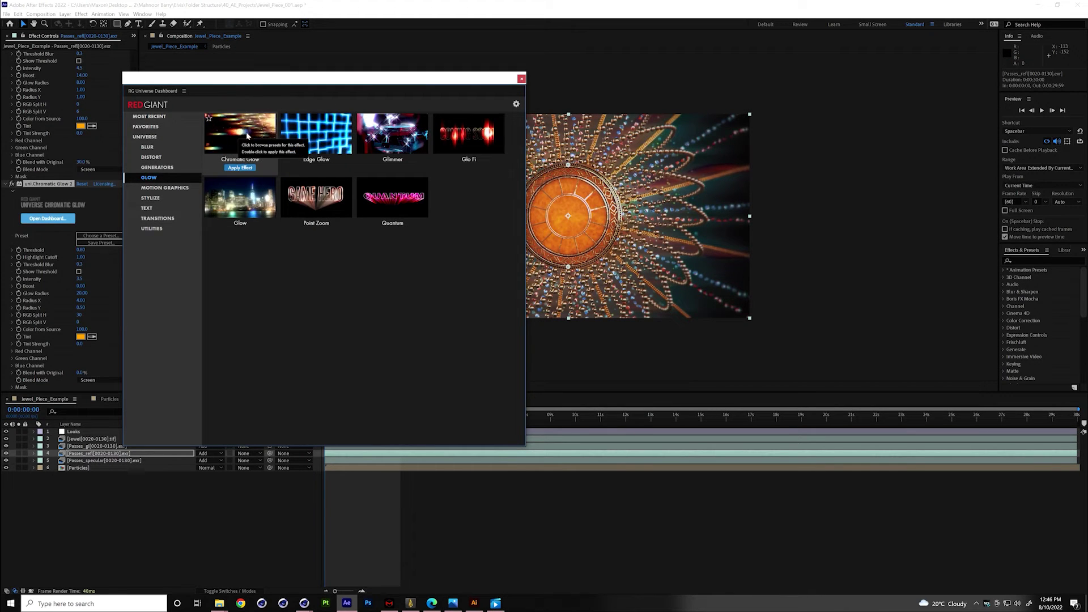
{"action": "left_click", "coordinate": [247, 134]}
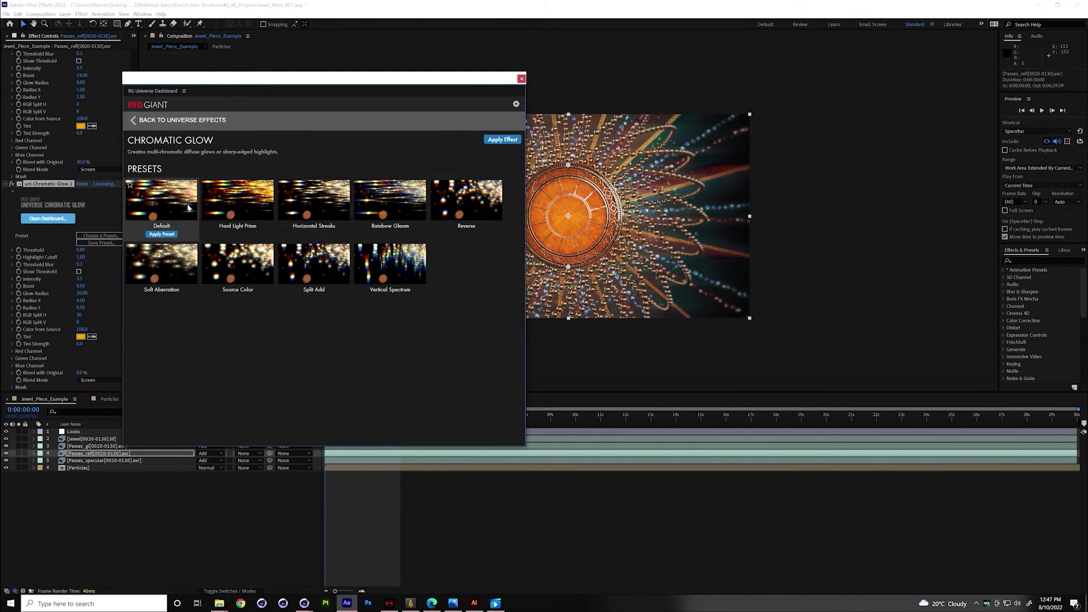
{"action": "left_click", "coordinate": [164, 235]}
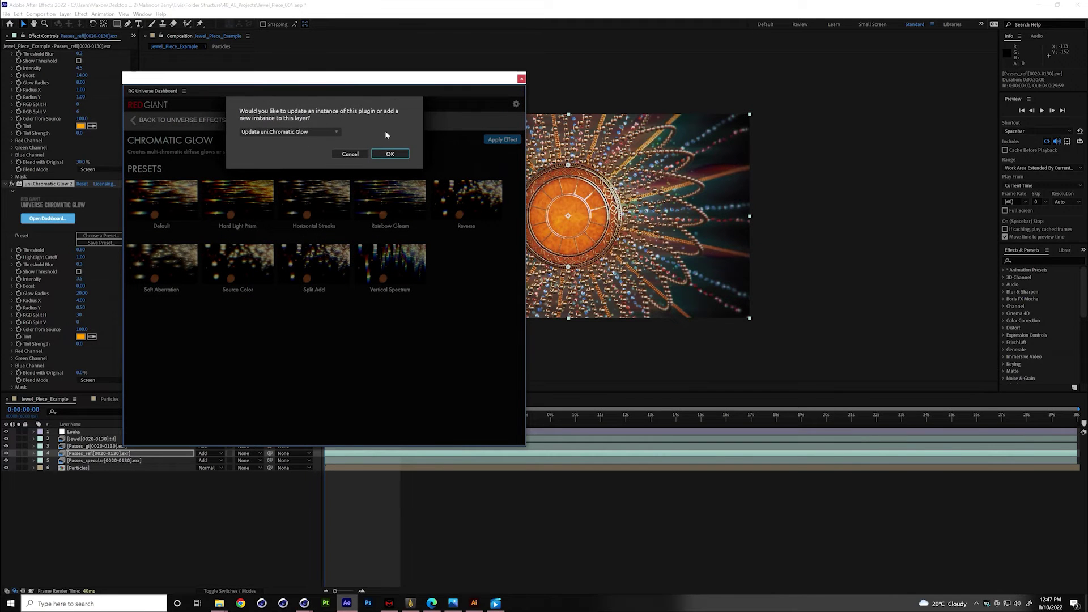
{"action": "left_click", "coordinate": [353, 152]}
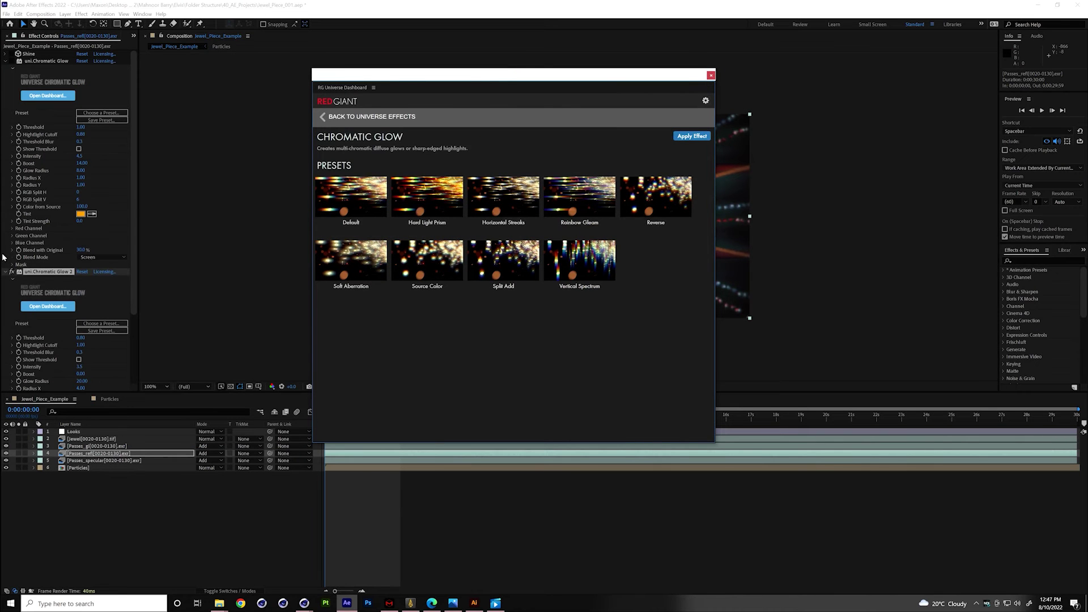
Turn off and collapse uni.Chromatic Glow 2, close the dashboard and turn the original uni.Chromatic Glow back on.
{"action": "left_click", "coordinate": [8, 275]}
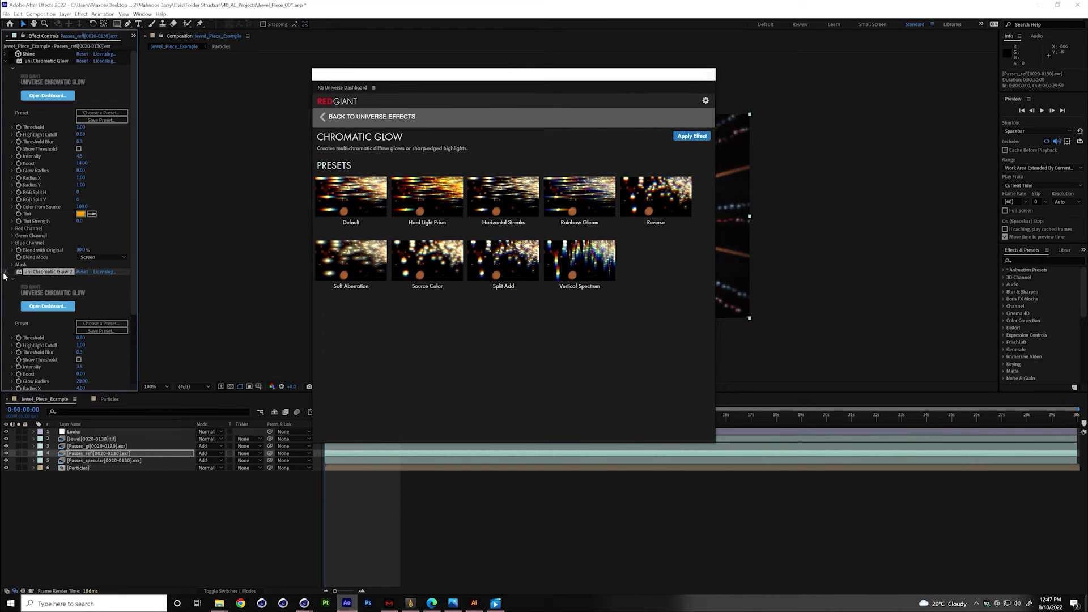
{"action": "left_click", "coordinate": [4, 274]}
{"action": "left_click", "coordinate": [710, 74]}
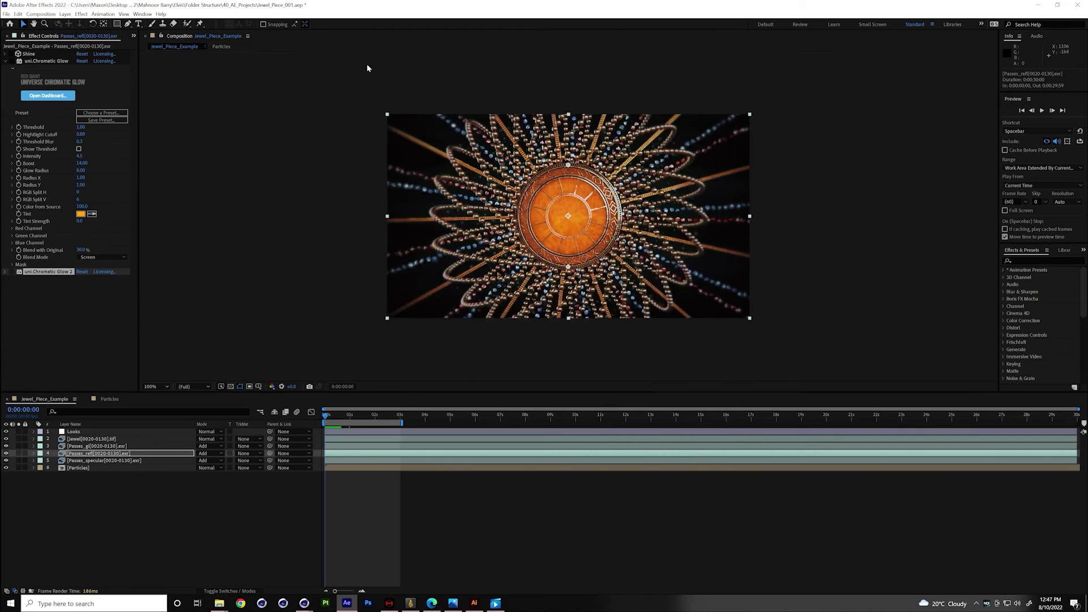
{"action": "left_click", "coordinate": [10, 61]}
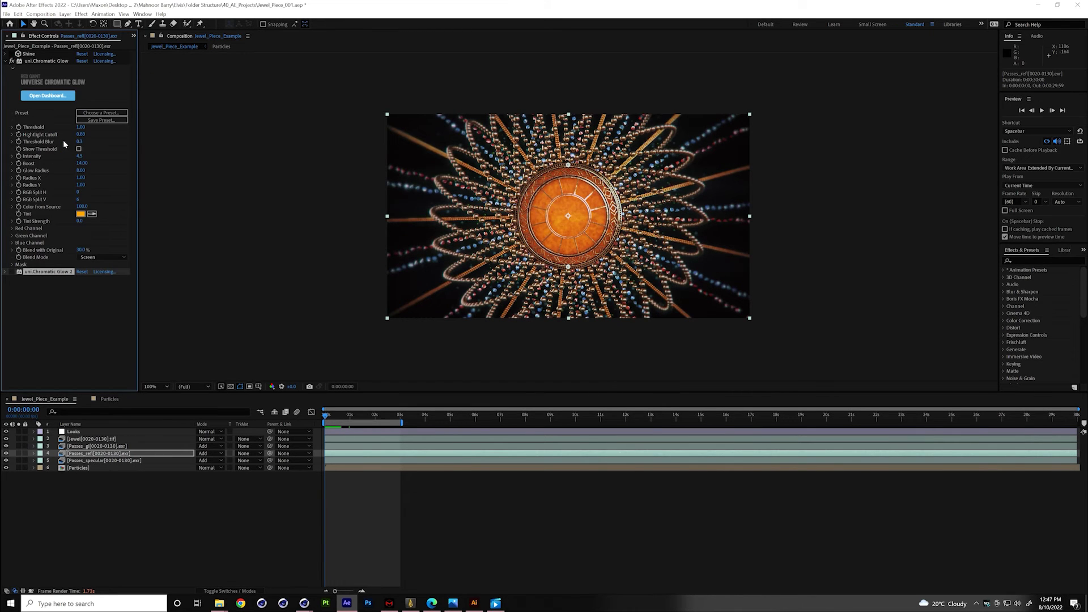
Set the original uni.Chromatic Glow's Intensity to 6.7 and, with Passes_refl soloed, its Glow Radius to 21.
{"action": "left_click", "coordinate": [84, 130]}
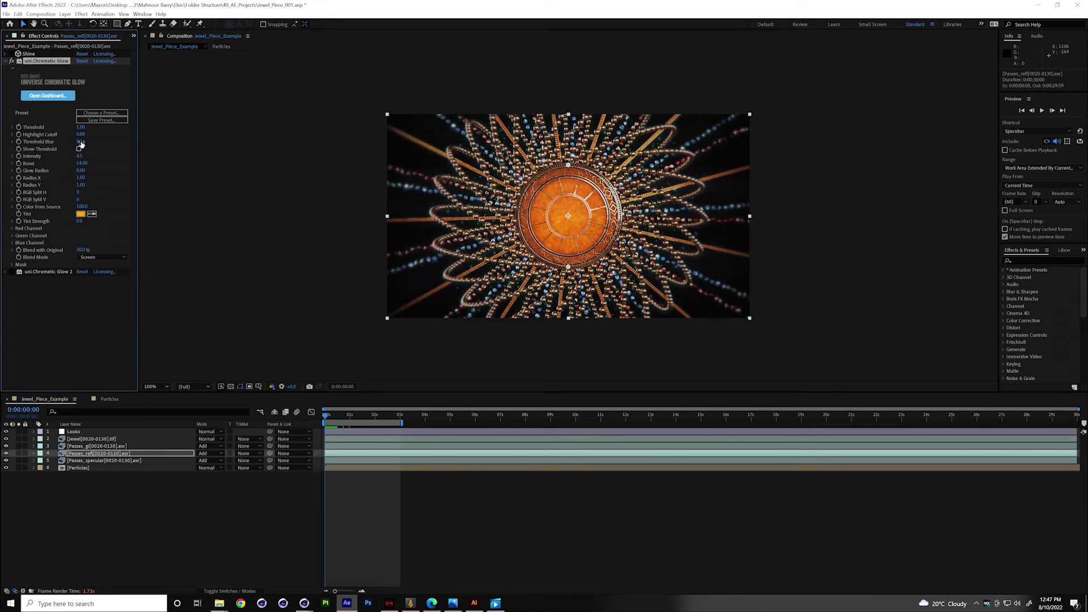
{"action": "mouse_move", "coordinate": [84, 155]}
{"action": "left_mouse_down"}
{"action": "mouse_move", "coordinate": [97, 155]}
{"action": "mouse_move", "coordinate": [80, 160]}
{"action": "left_mouse_up"}
{"action": "left_click", "coordinate": [19, 453]}
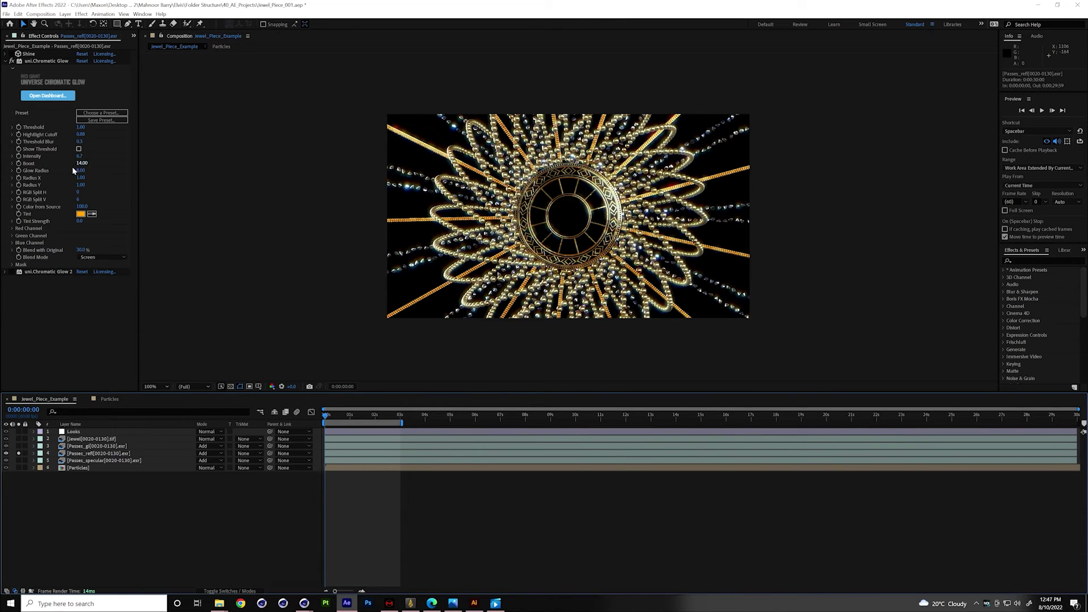
{"action": "left_click_drag", "start_coordinate": [83, 170], "coordinate": [79, 170]}
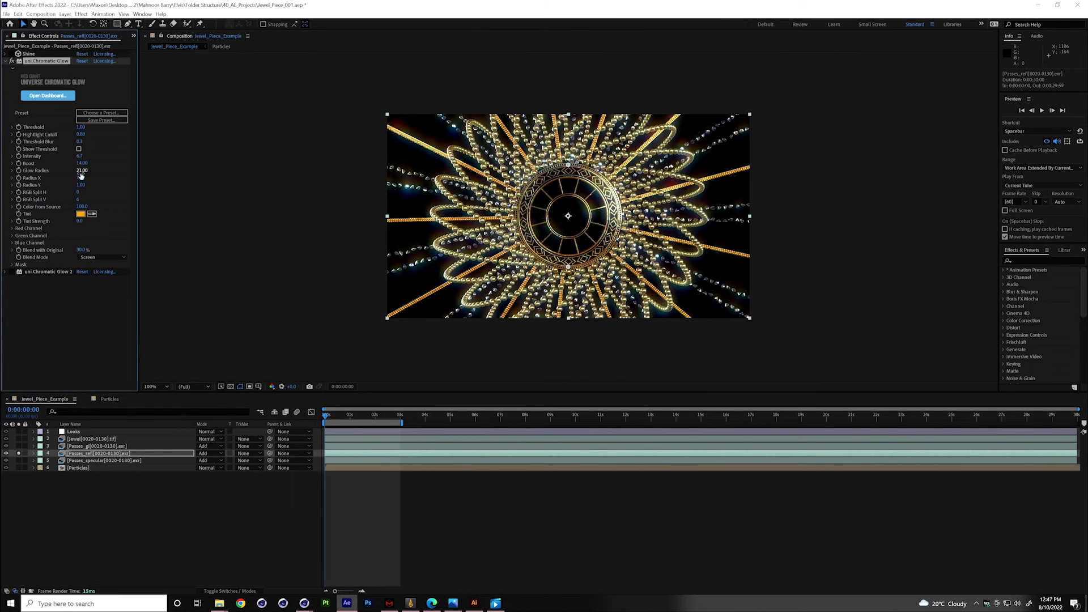
Unsolo Passes_refl, turn on the Passes_specular layer's Shine effect and check it at 0:00:01:38, undoing any accidental layer move.
{"action": "left_click", "coordinate": [71, 460]}
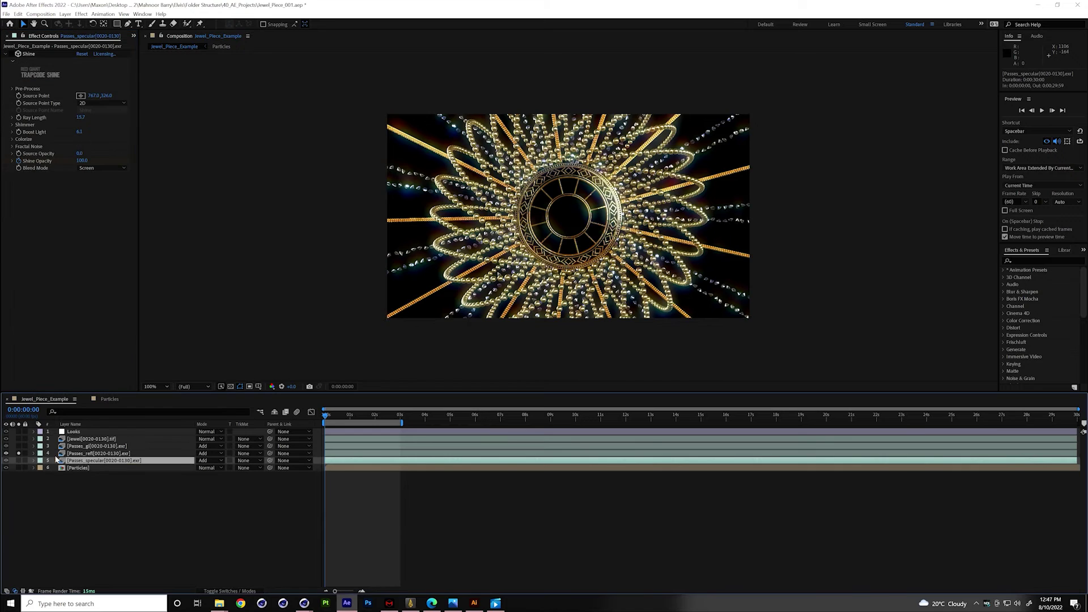
{"action": "left_click", "coordinate": [18, 454]}
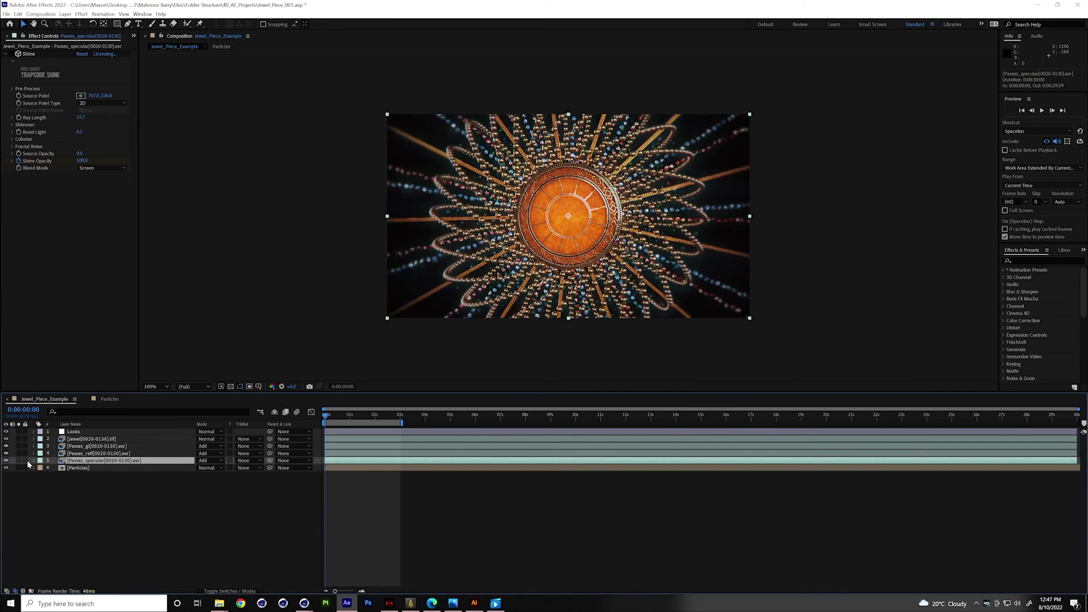
{"action": "left_click", "coordinate": [12, 54]}
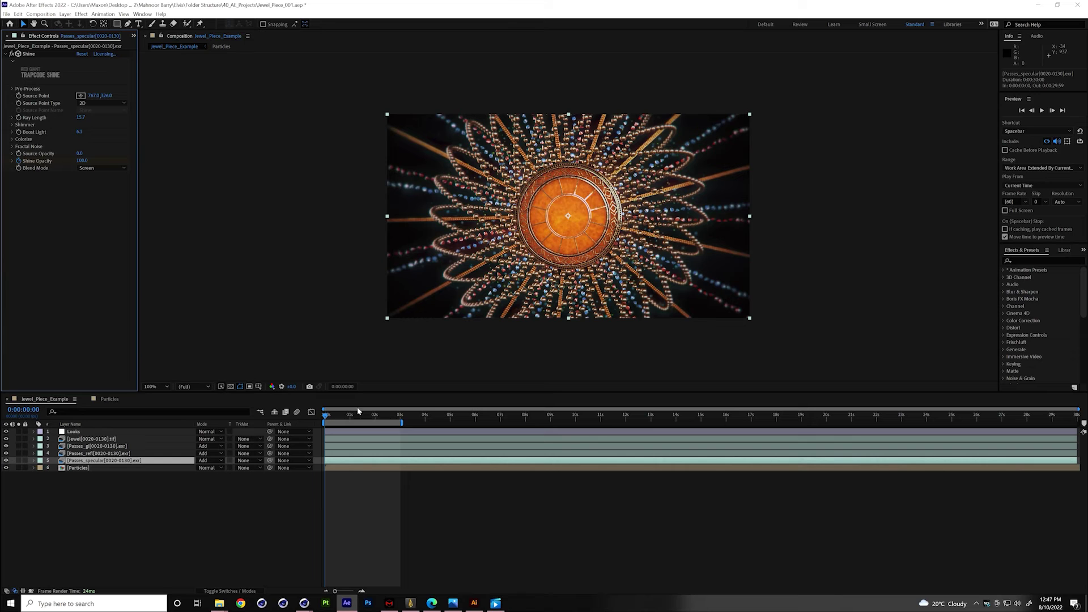
{"action": "left_click_drag", "start_coordinate": [338, 416], "coordinate": [366, 420]}
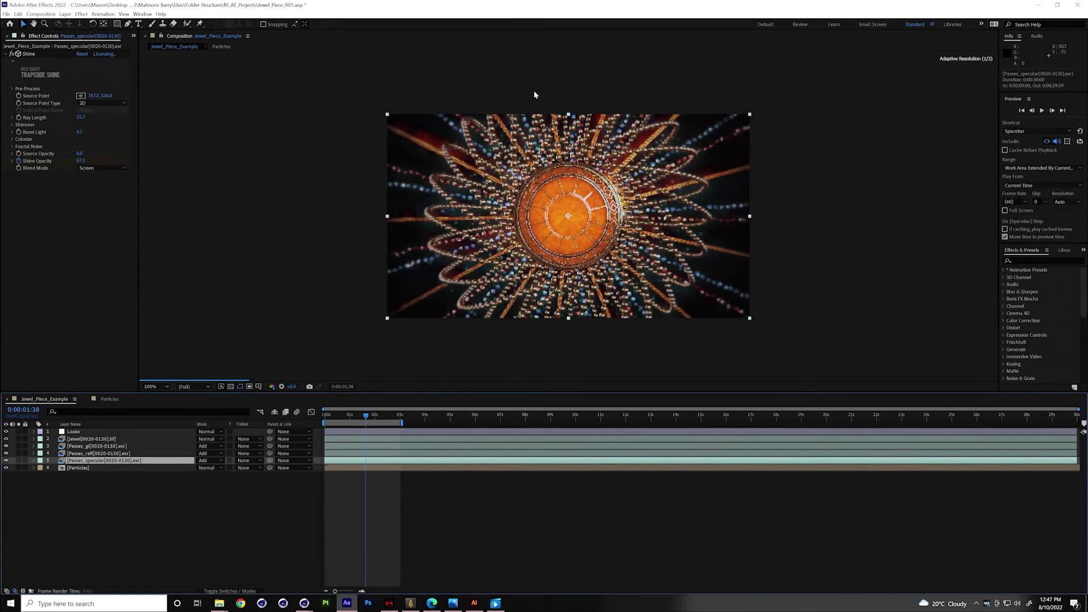
{"action": "left_click_drag", "start_coordinate": [671, 189], "coordinate": [692, 248]}
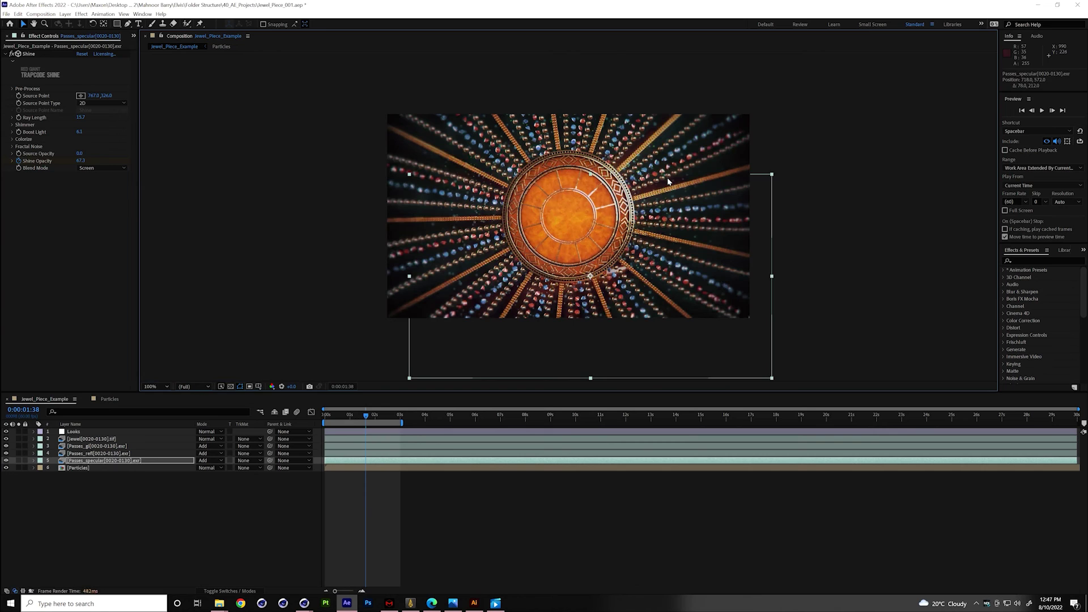
{"action": "key", "text": "ctrl+z"}
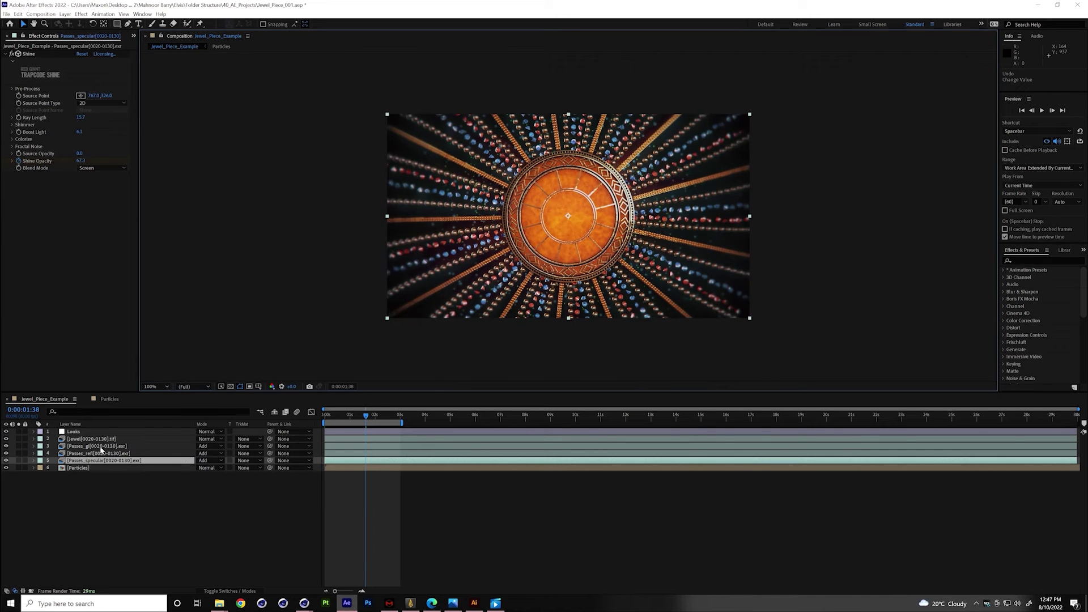
Solo the Passes_specular layer to examine its light rays over time, unsolo it and preview the full composition from the start.
{"action": "left_click", "coordinate": [18, 460]}
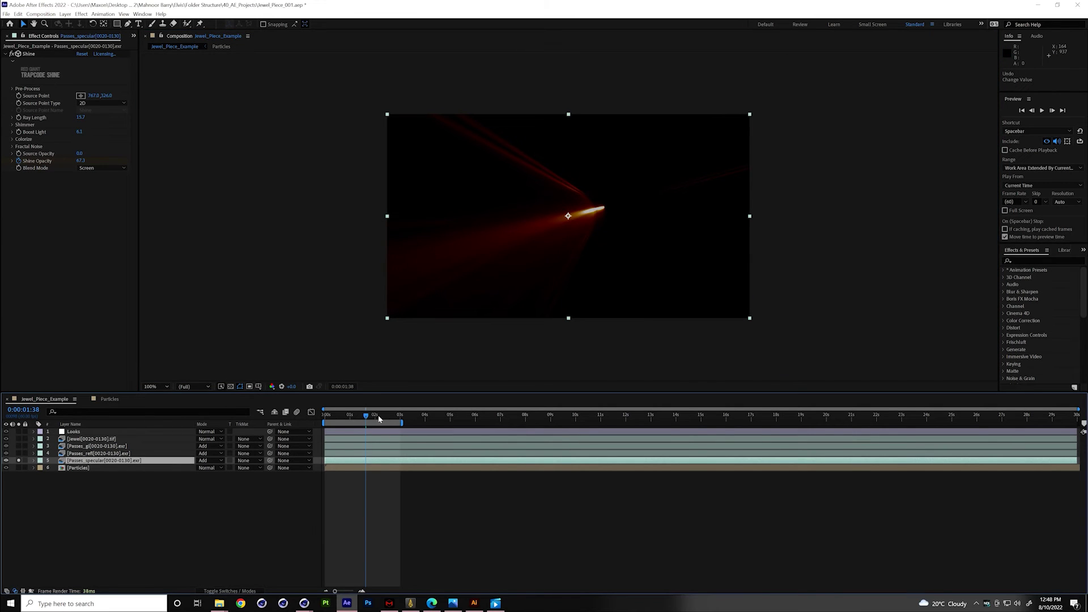
{"action": "key", "text": "space"}
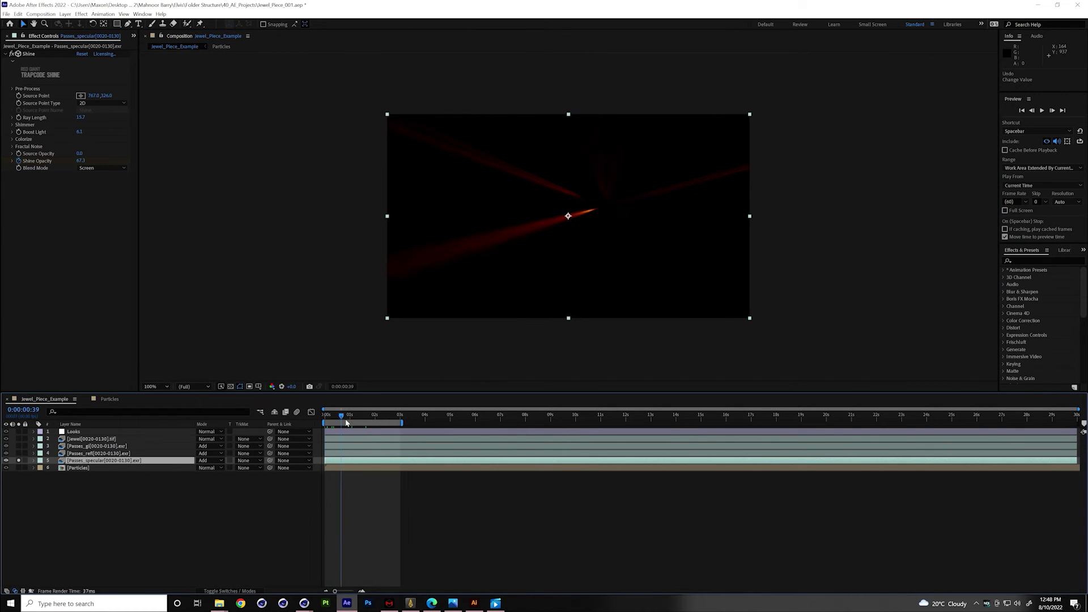
{"action": "left_click", "coordinate": [19, 460]}
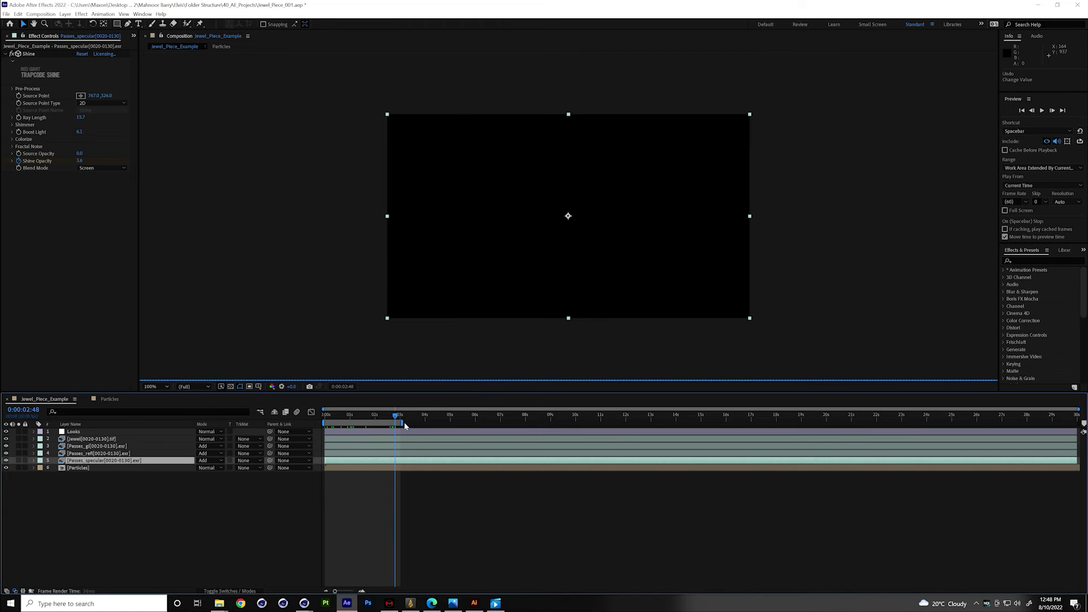
{"action": "left_click_drag", "start_coordinate": [355, 420], "coordinate": [308, 419]}
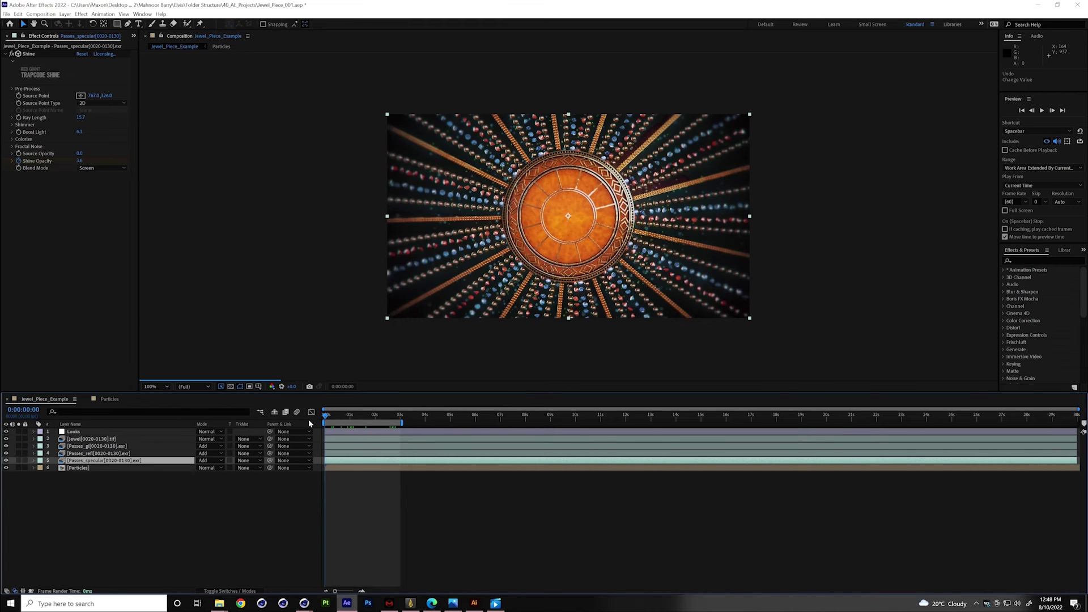
{"action": "key", "text": "space"}
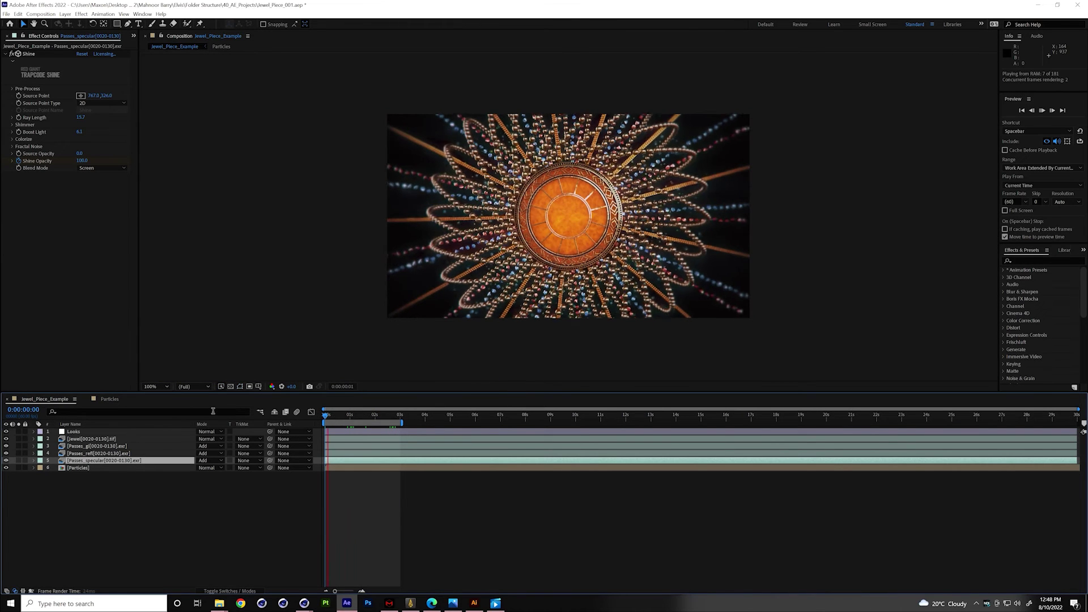
Open the Particles precomposition to show its Trapcode Particular layers.
{"action": "left_click", "coordinate": [85, 468]}
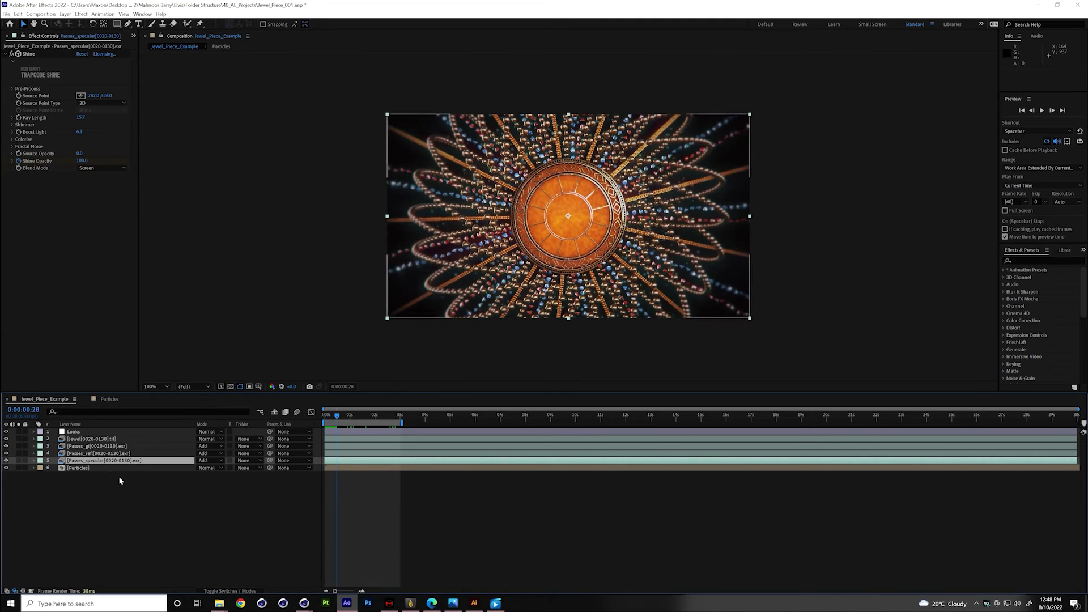
{"action": "double_click", "coordinate": [86, 469]}
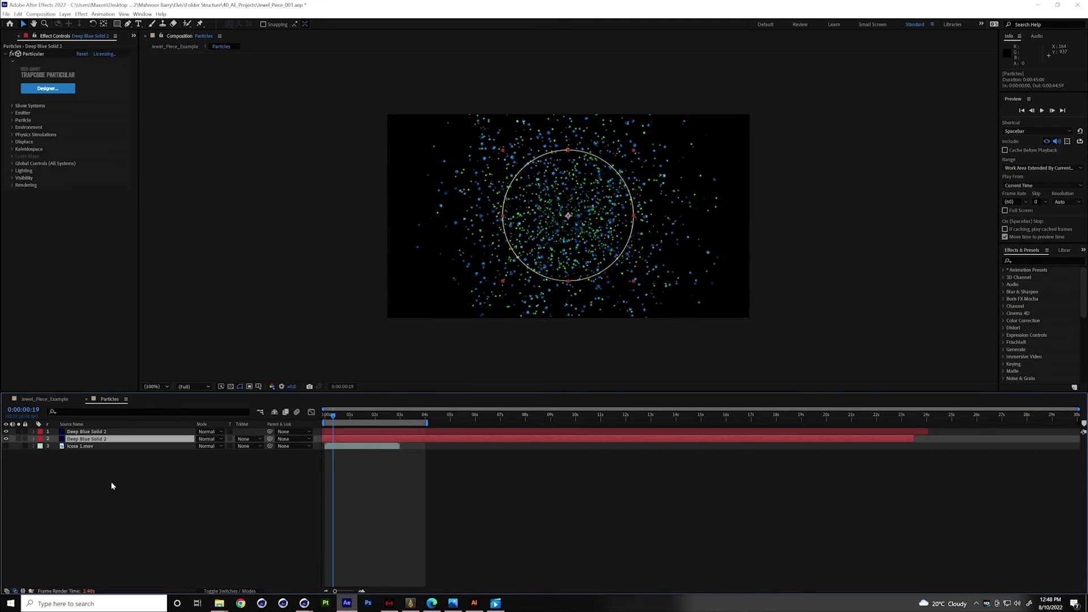
Create a black solid layer in the Particles composition and apply the RG Trapcode Particular effect to it.
{"action": "right_click", "coordinate": [116, 469]}
{"action": "mouse_move", "coordinate": [141, 477]}
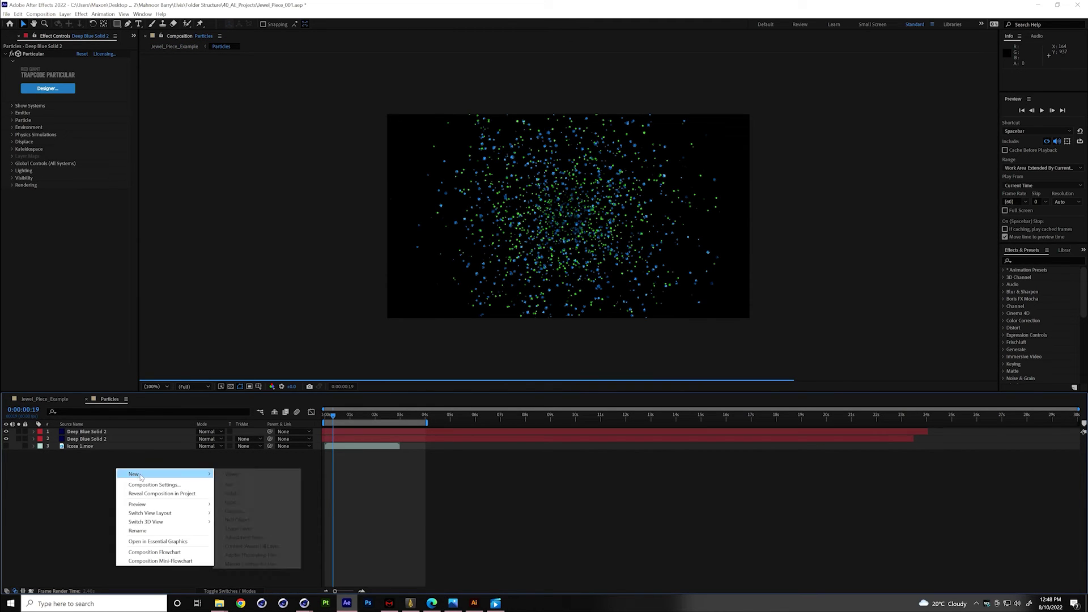
{"action": "left_click", "coordinate": [241, 494]}
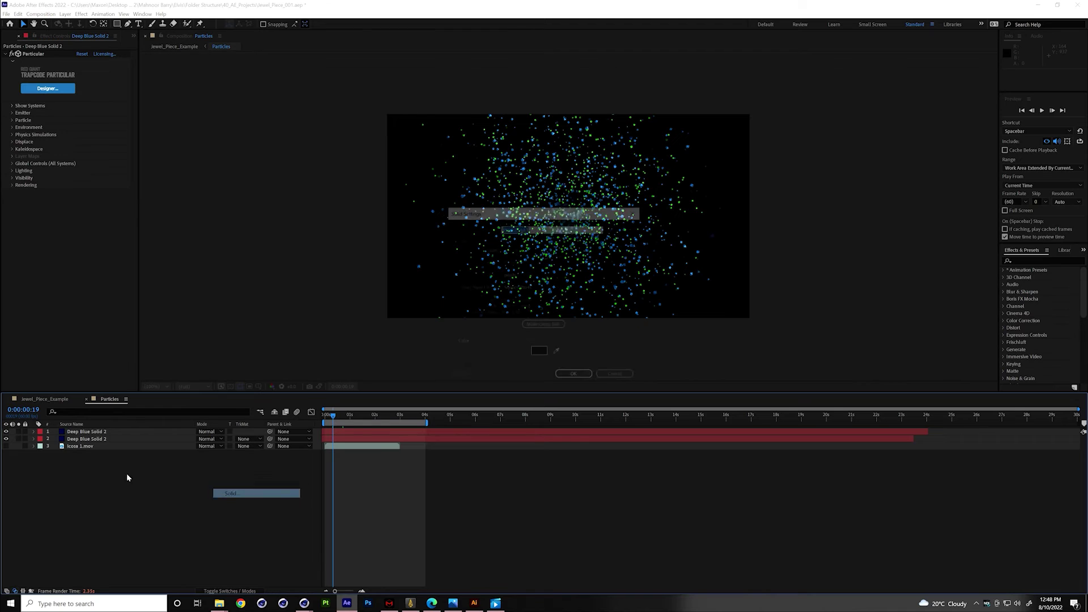
{"action": "left_click", "coordinate": [574, 376]}
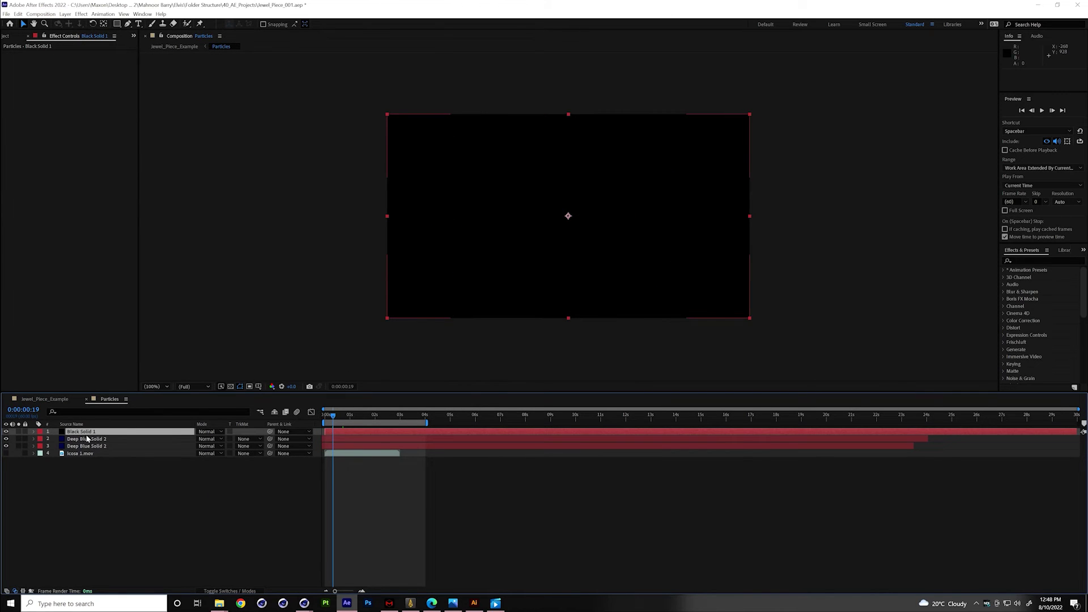
{"action": "left_click", "coordinate": [81, 14]}
{"action": "mouse_move", "coordinate": [165, 307]}
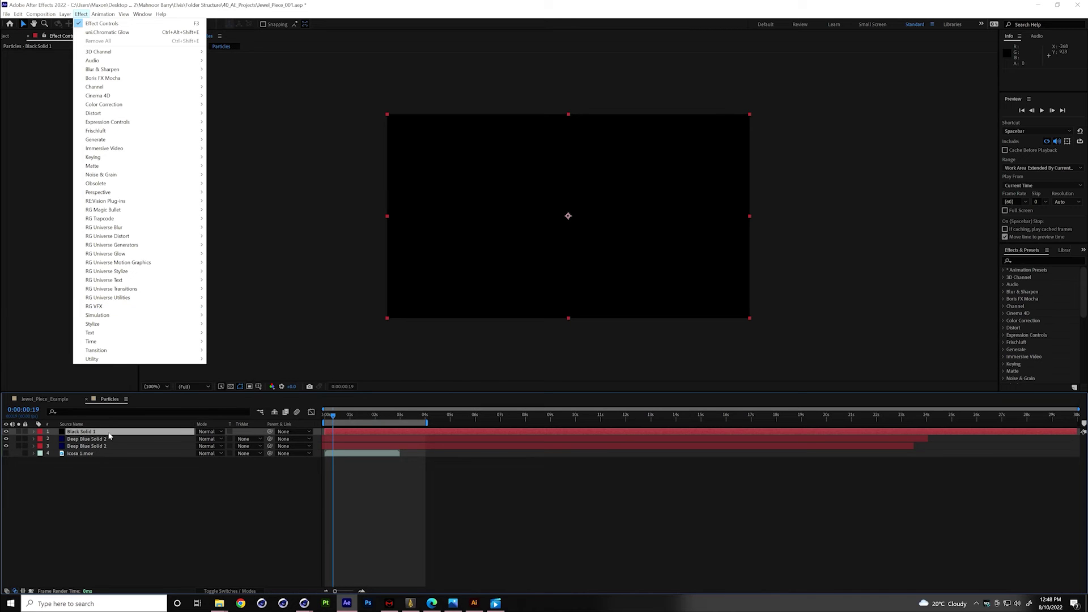
{"action": "mouse_move", "coordinate": [168, 218]}
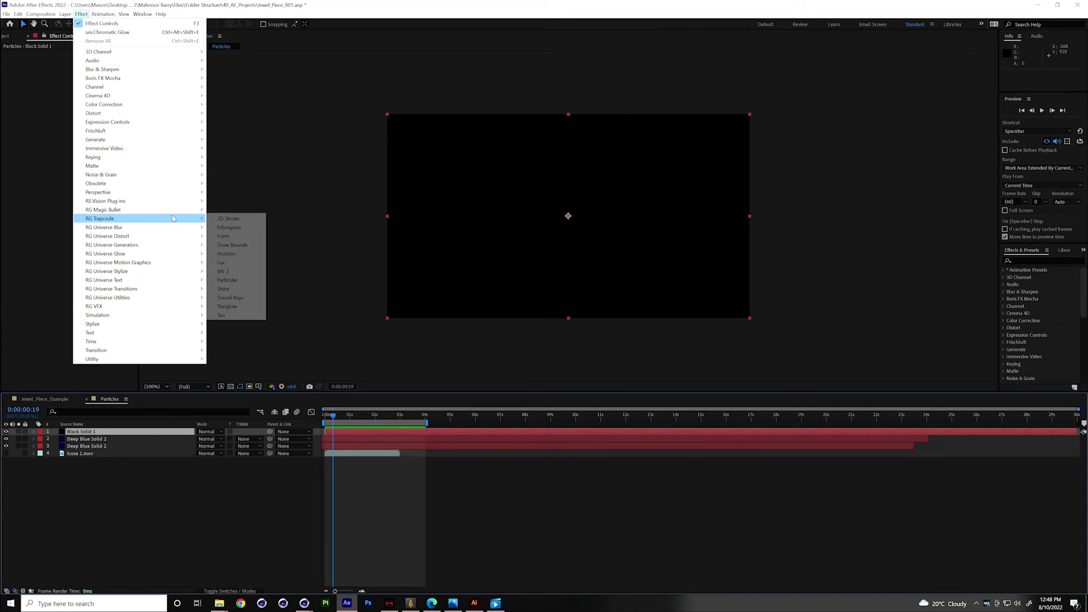
{"action": "left_click", "coordinate": [225, 280]}
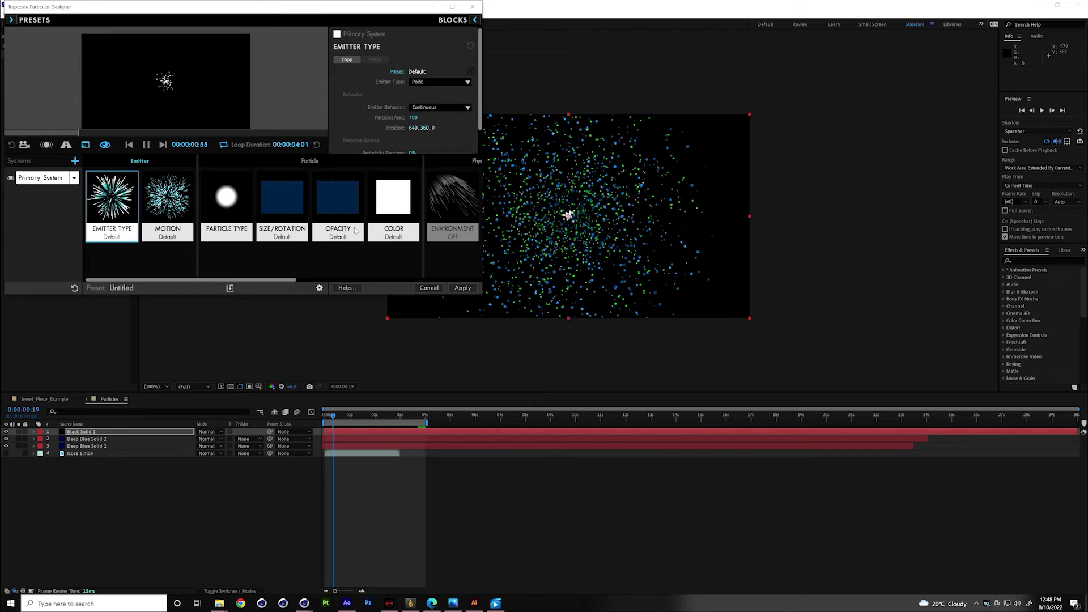
Open the Particular Designer, enlarge it, browse the Abstract and Geometric presets including Blue Icosas, and close it without applying anything.
{"action": "left_click_drag", "start_coordinate": [413, 293], "coordinate": [391, 469]}
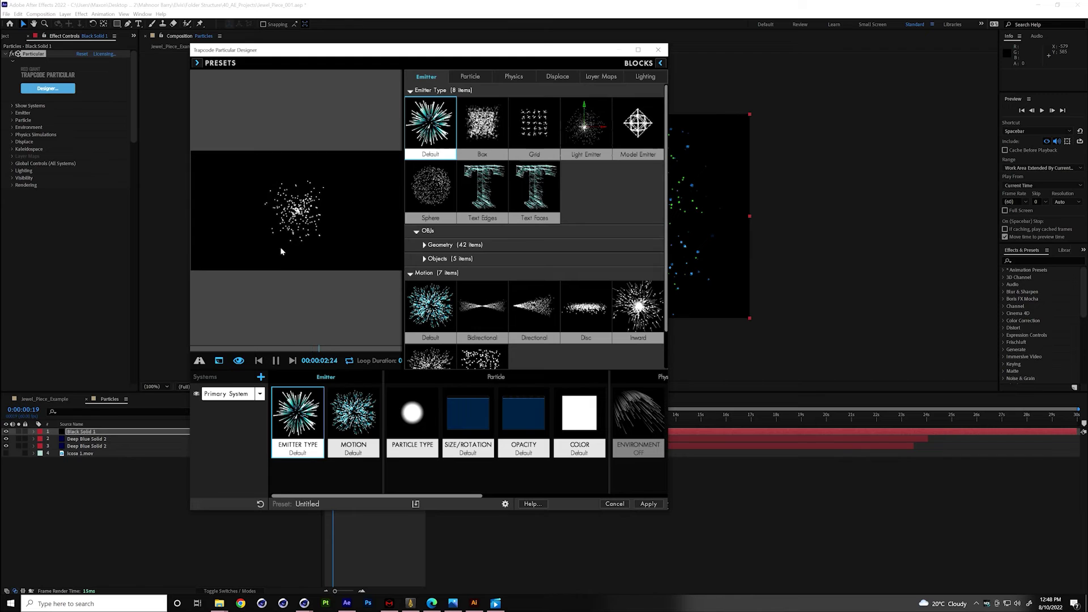
{"action": "left_click", "coordinate": [196, 63]}
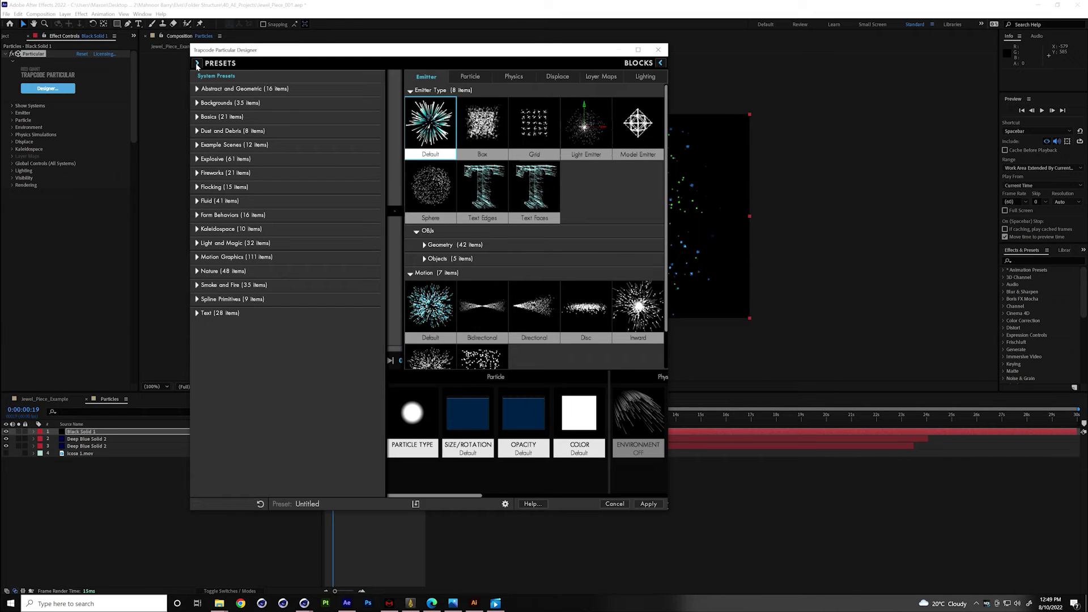
{"action": "left_click", "coordinate": [197, 89]}
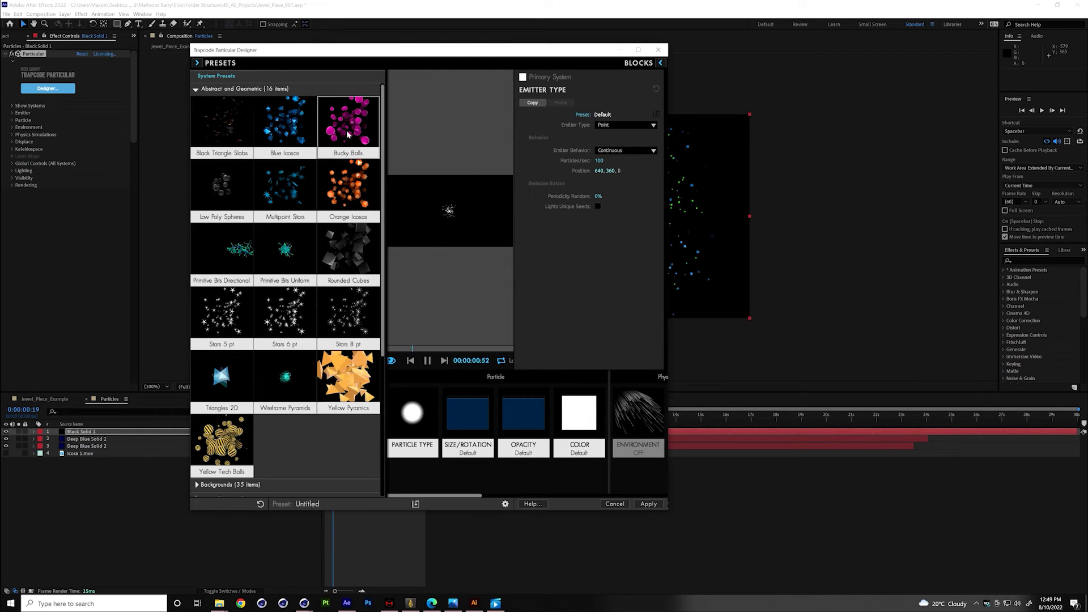
{"action": "left_click", "coordinate": [279, 129]}
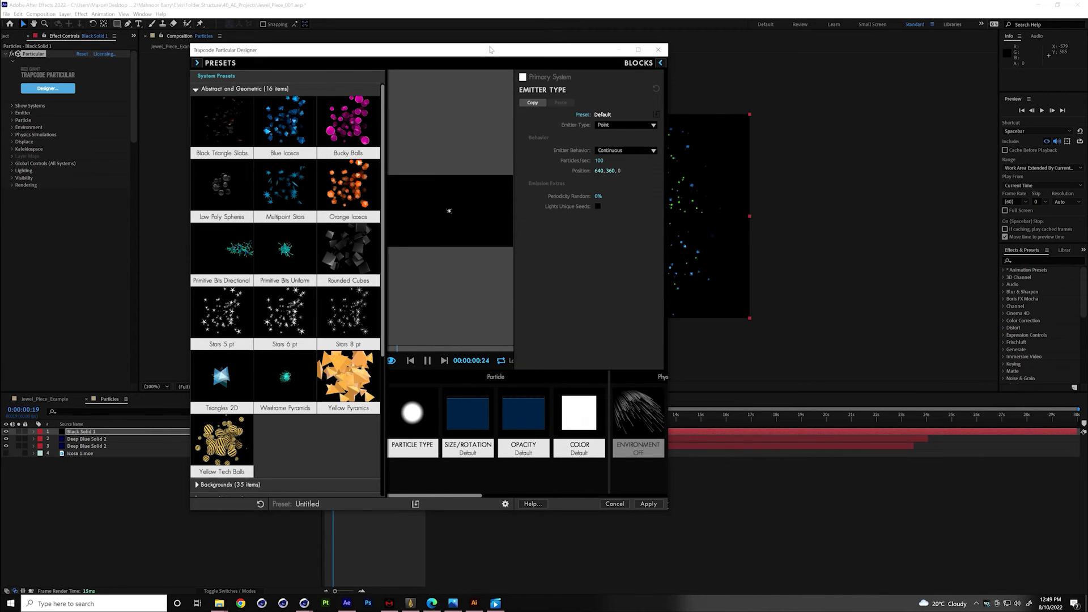
{"action": "left_click", "coordinate": [658, 50]}
Hide the black solid layer and solo each of the two Deep Blue Solid layers in turn to examine their particles.
{"action": "left_click", "coordinate": [86, 440]}
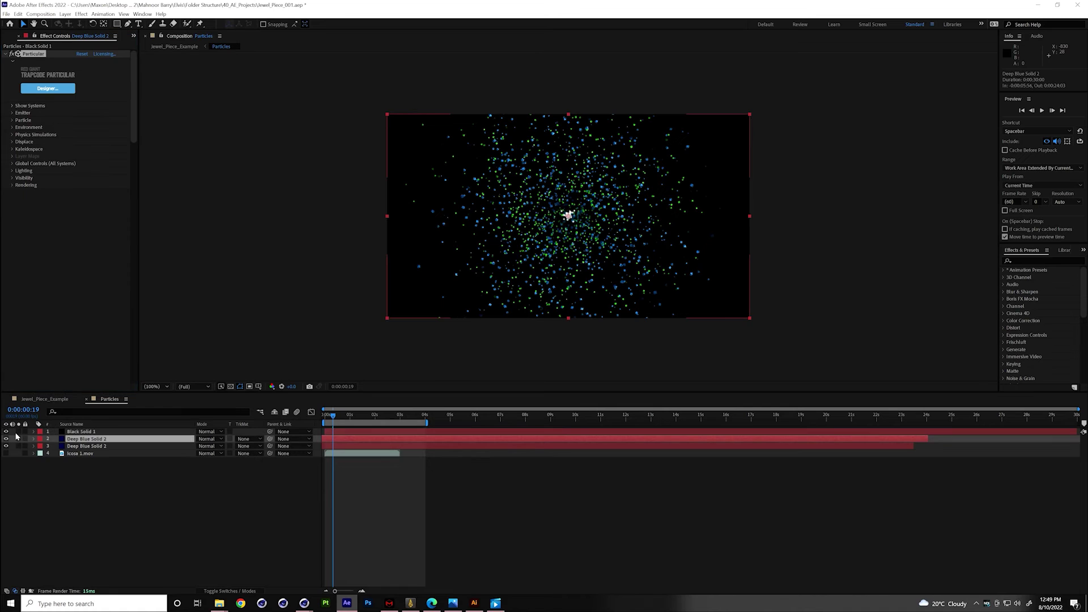
{"action": "left_click", "coordinate": [5, 431]}
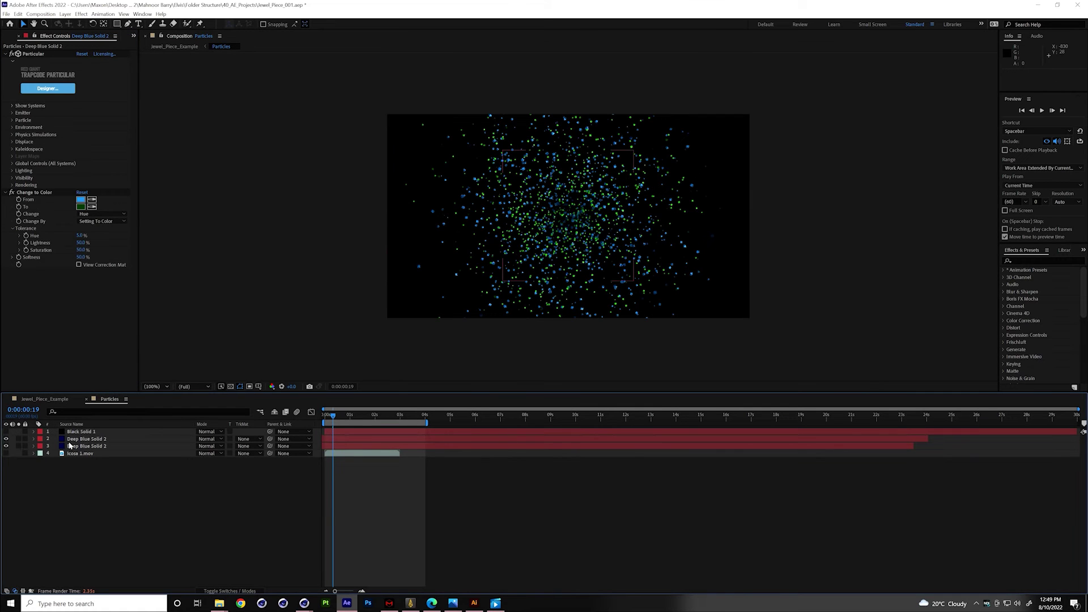
{"action": "left_click", "coordinate": [19, 439]}
{"action": "left_click", "coordinate": [19, 439]}
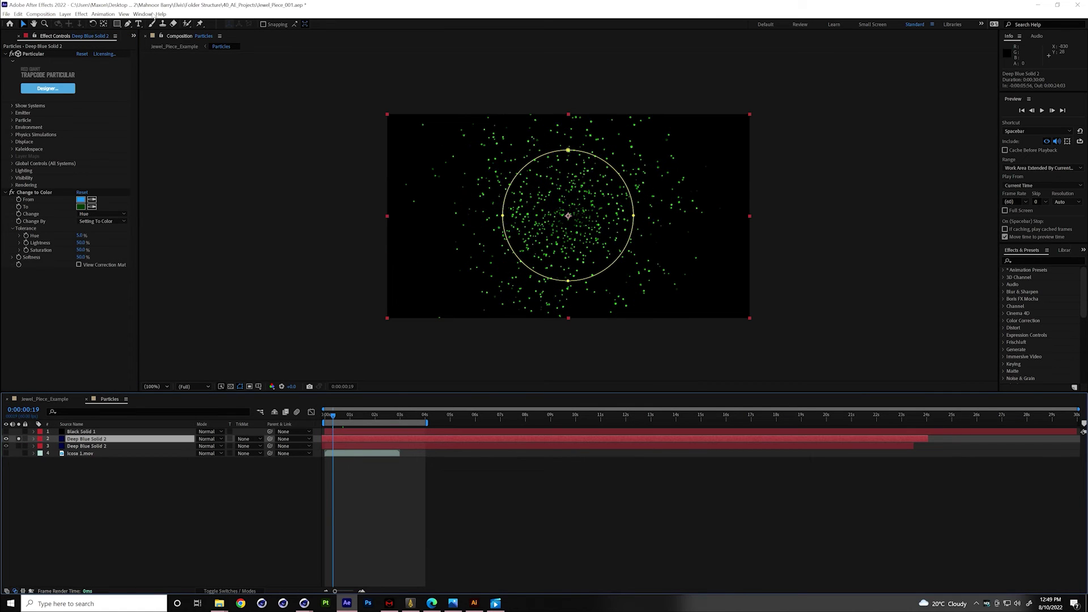
{"action": "left_click", "coordinate": [19, 446], "text": "alt"}
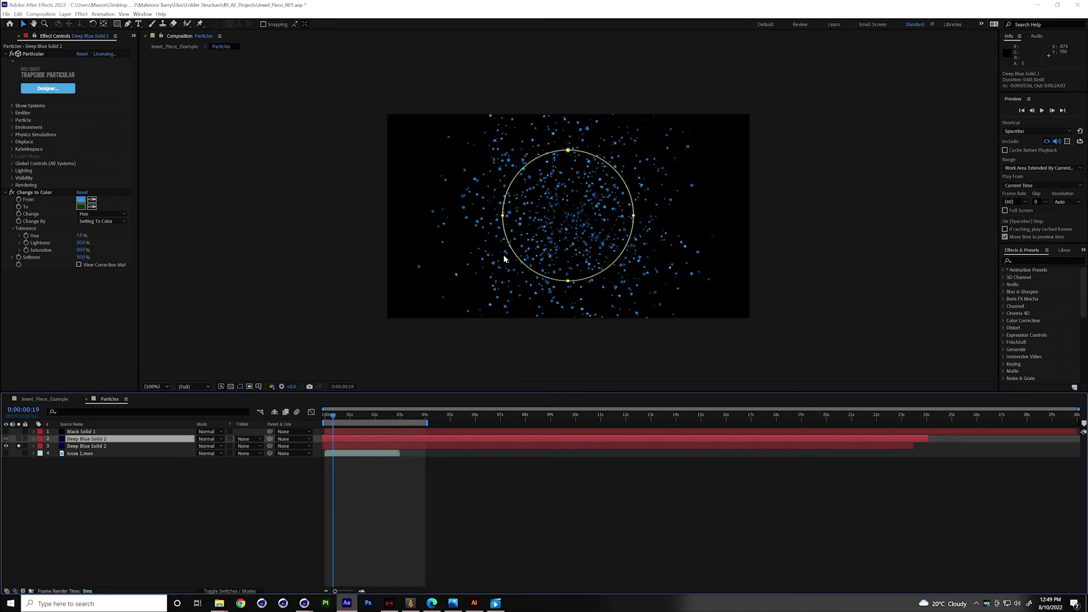
{"action": "key", "text": "period"}
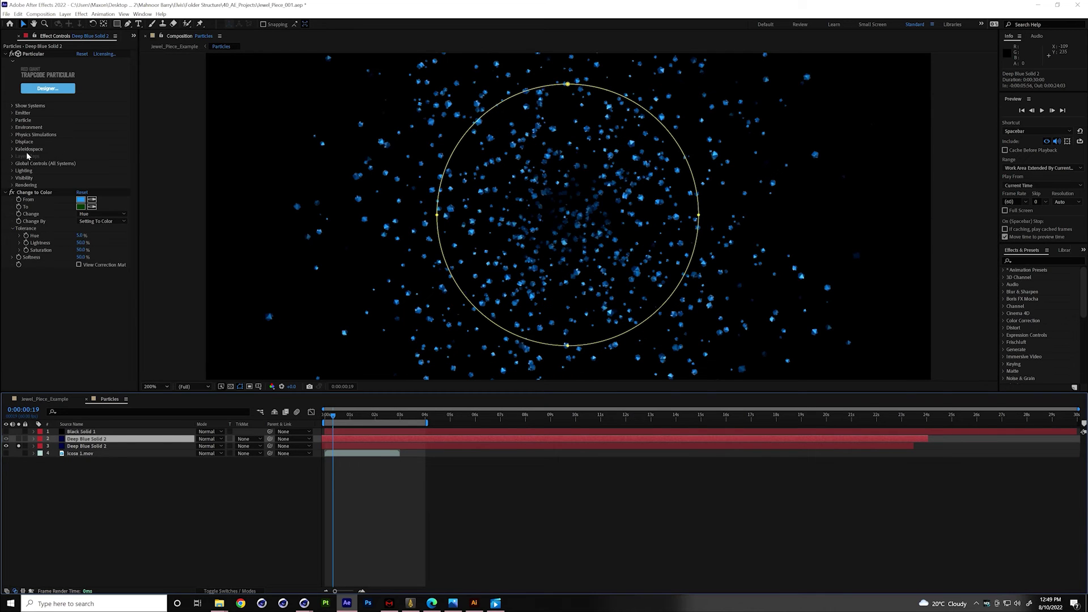
Expand the upper Deep Blue Solid's Emitter settings, try a different Velocity, undo it and reveal the property's keyframes.
{"action": "left_click", "coordinate": [13, 113]}
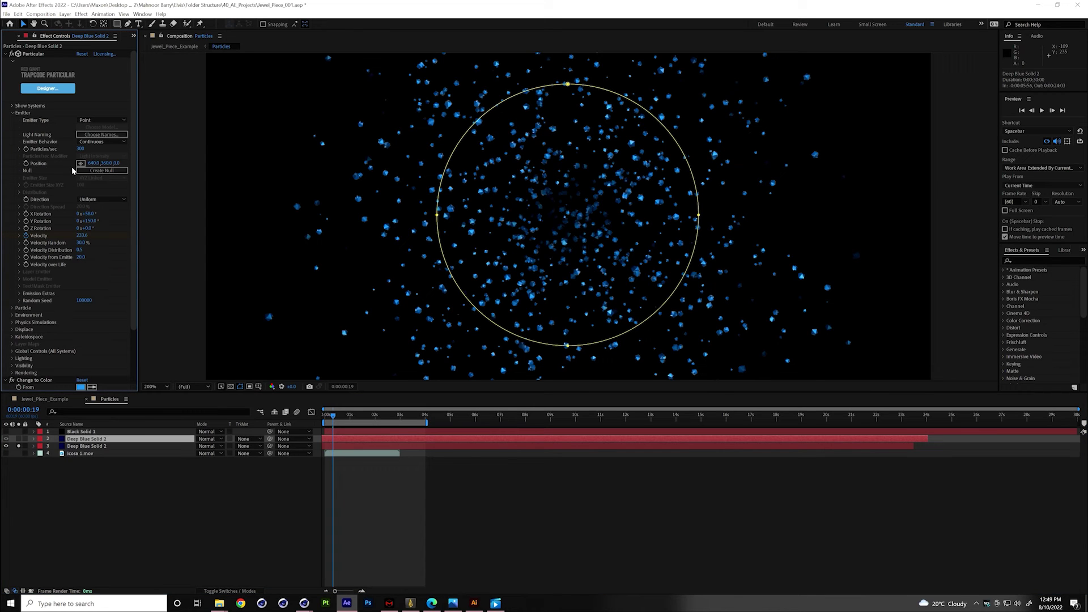
{"action": "left_click", "coordinate": [76, 235]}
{"action": "left_click_drag", "start_coordinate": [76, 236], "coordinate": [79, 236]}
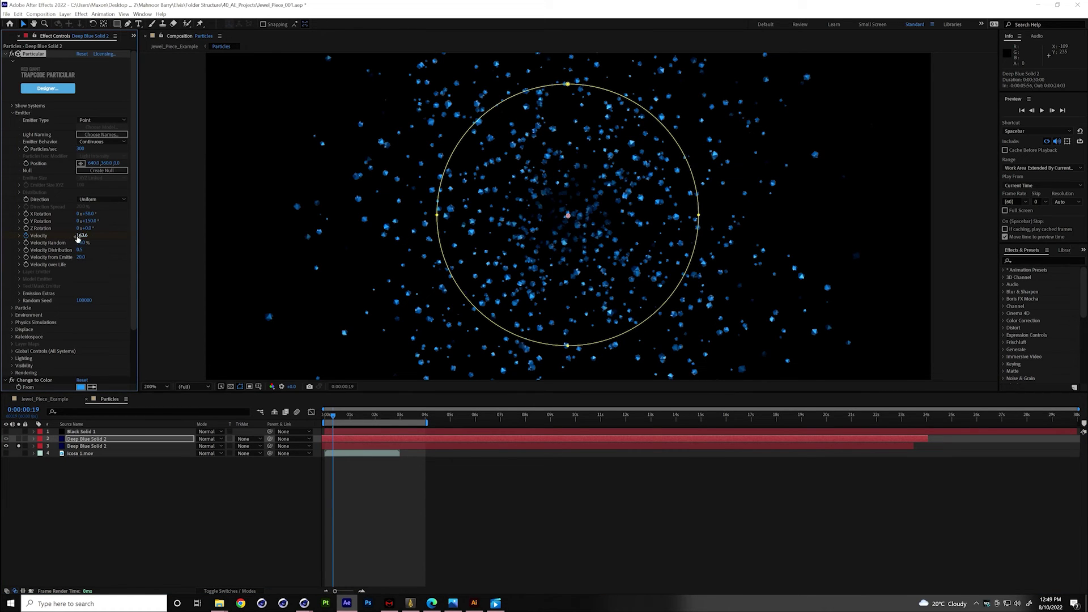
{"action": "key", "text": "ctrl+z"}
{"action": "key", "text": "u"}
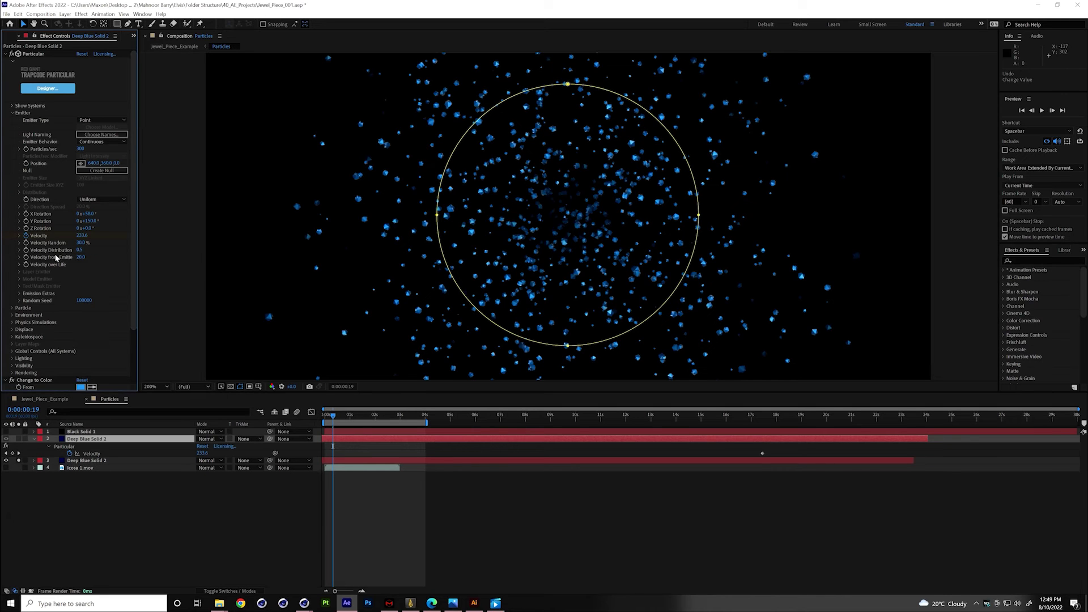
Expand that layer's Particle settings to examine them, and solo both Deep Blue Solid layers together.
{"action": "scroll", "coordinate": [42, 244], "scroll_direction": "down", "scroll_amount": 3}
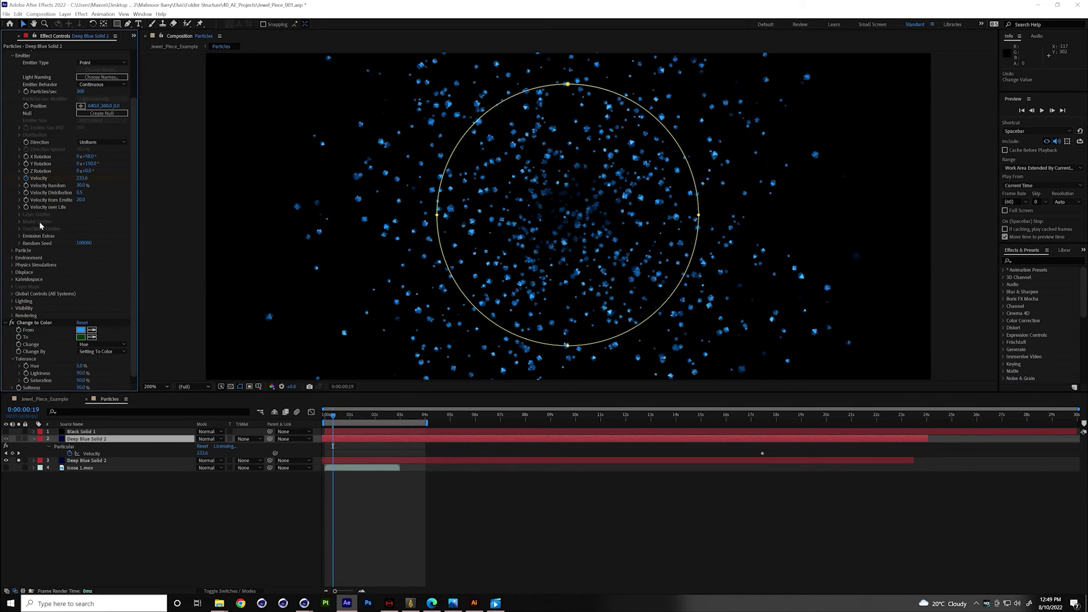
{"action": "left_click", "coordinate": [12, 251]}
{"action": "scroll", "coordinate": [12, 252], "scroll_direction": "down", "scroll_amount": 2}
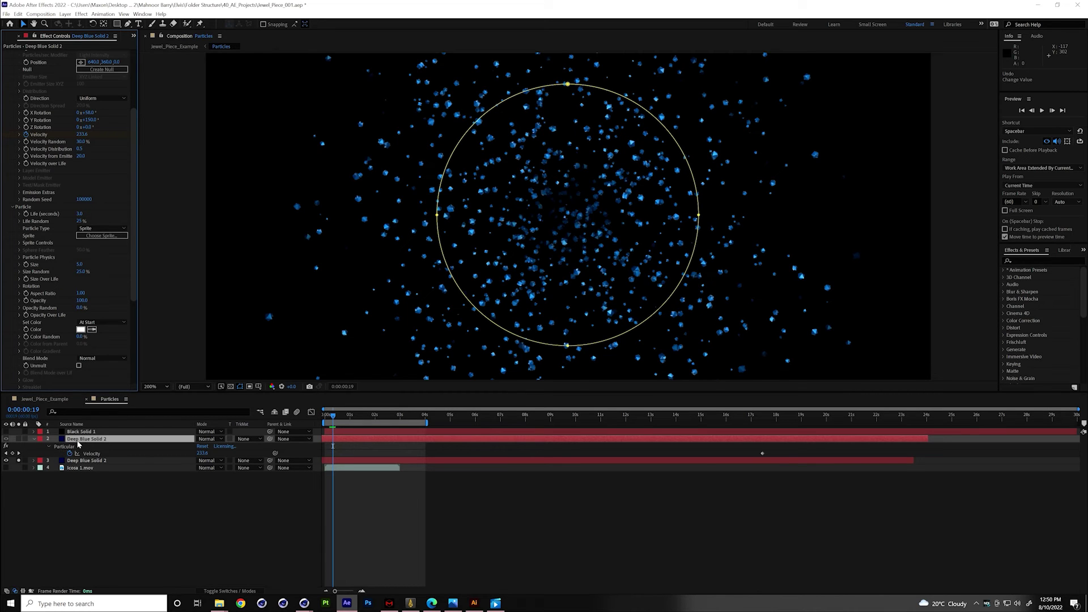
{"action": "left_click", "coordinate": [19, 438]}
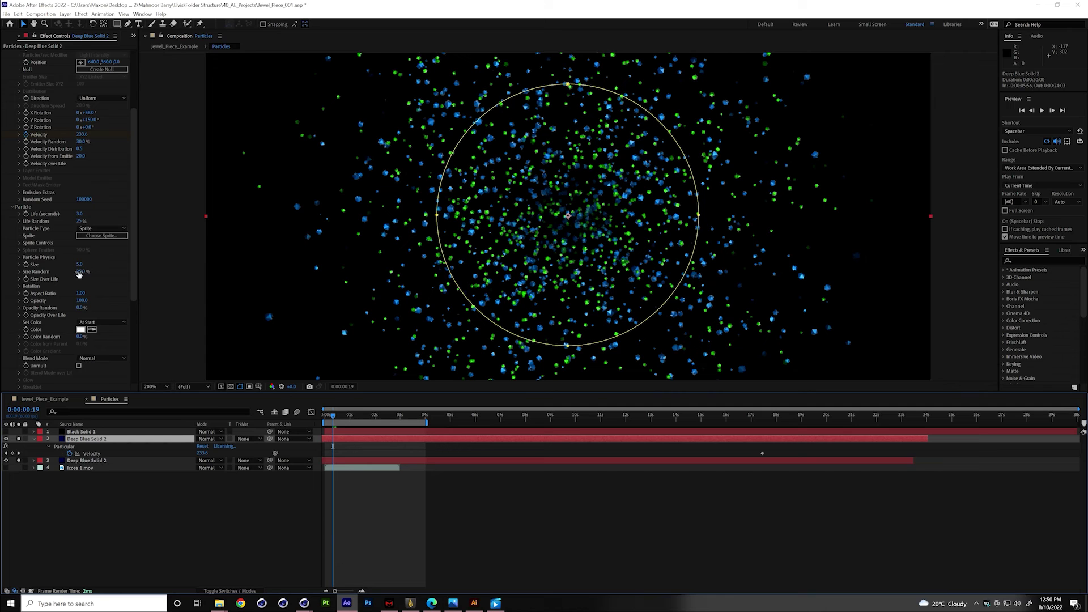
{"action": "left_click", "coordinate": [79, 461]}
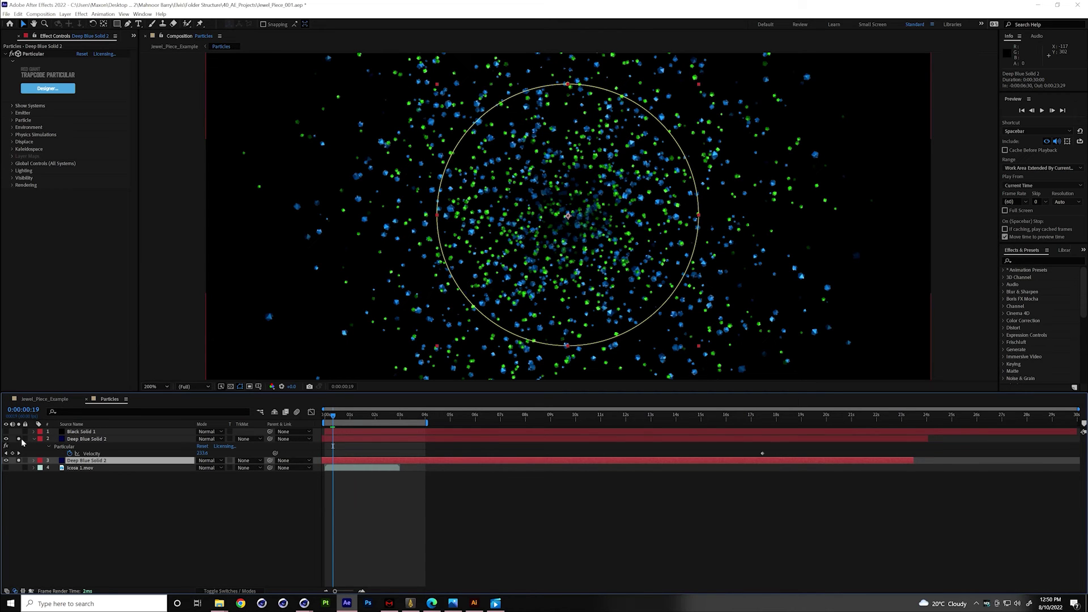
Return to the Jewel_Piece_Example composition and compare the image with the Looks adjustment layer off and on.
{"action": "left_click", "coordinate": [58, 403]}
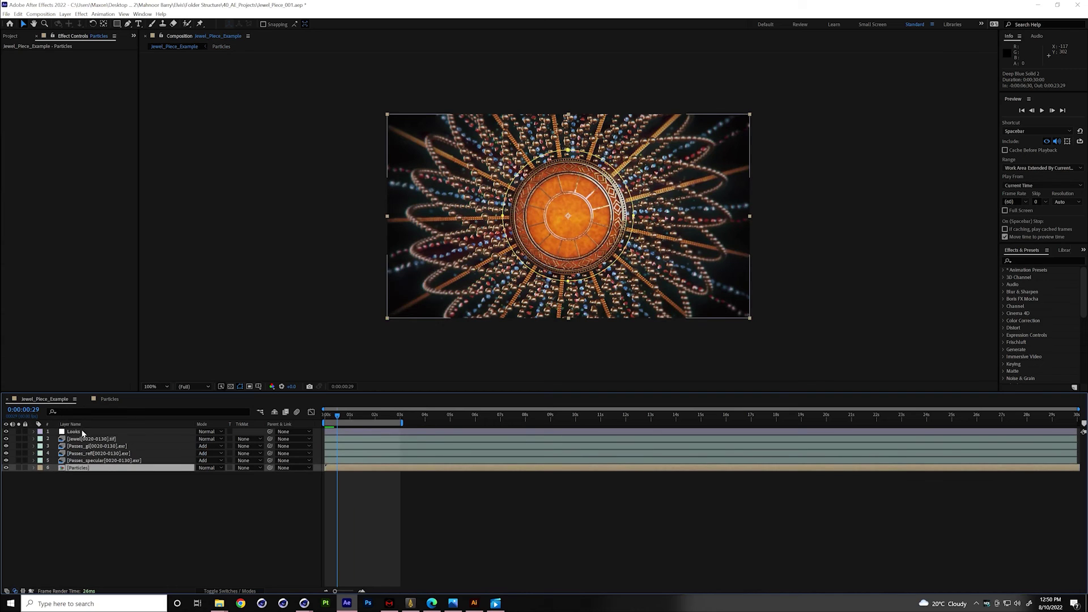
{"action": "left_click", "coordinate": [73, 432]}
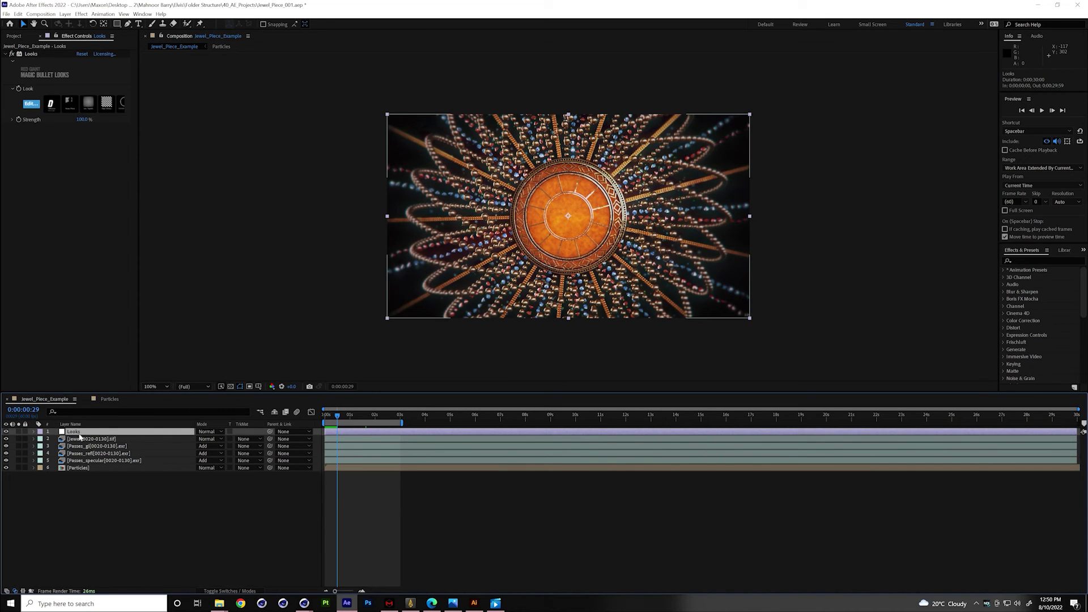
{"action": "left_click", "coordinate": [6, 432]}
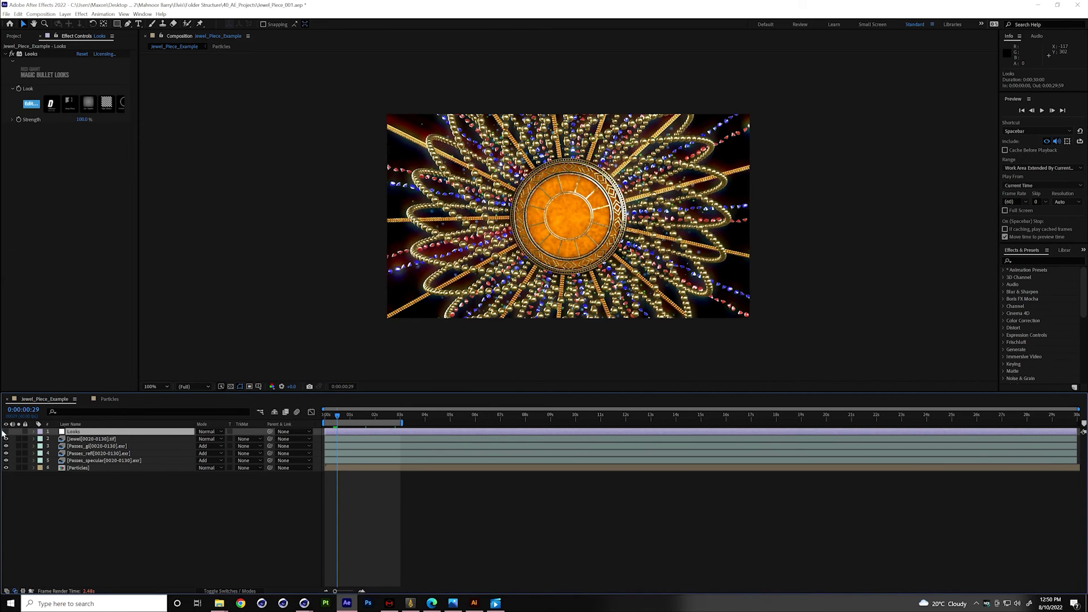
{"action": "left_click", "coordinate": [6, 431]}
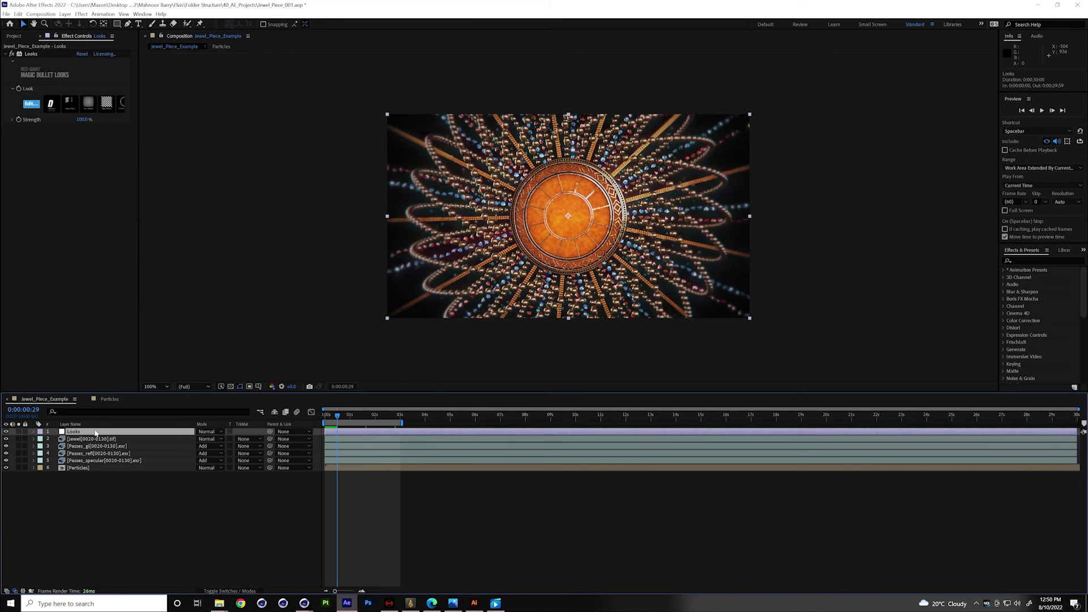
Add a new adjustment layer at the top of the Jewel_Piece_Example composition and apply Magic Bullet Looks to it.
{"action": "right_click", "coordinate": [110, 488]}
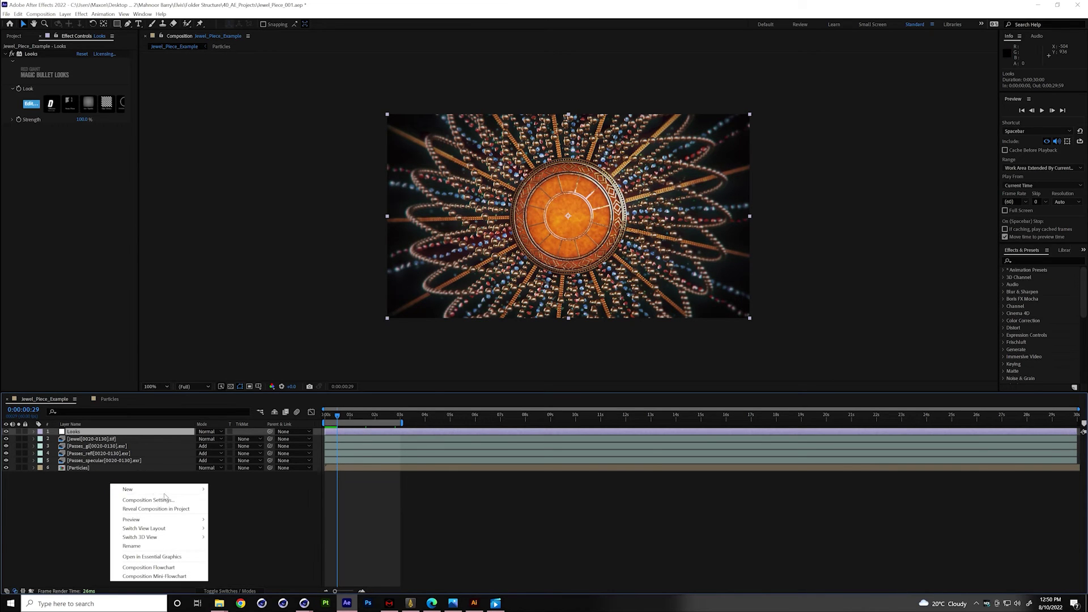
{"action": "mouse_move", "coordinate": [165, 489]}
{"action": "left_click", "coordinate": [238, 552]}
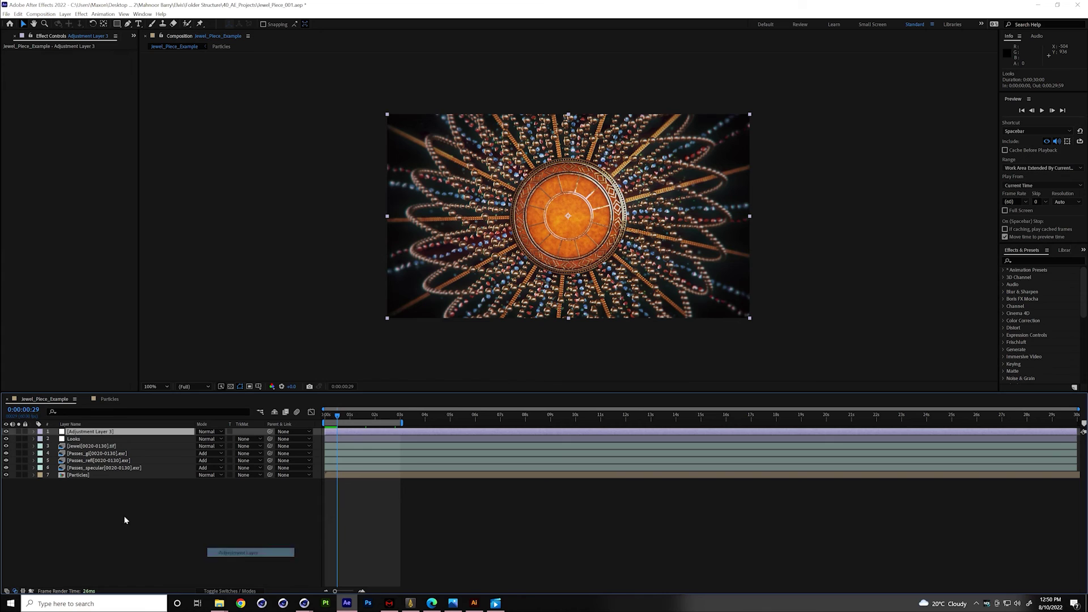
{"action": "left_click", "coordinate": [81, 14]}
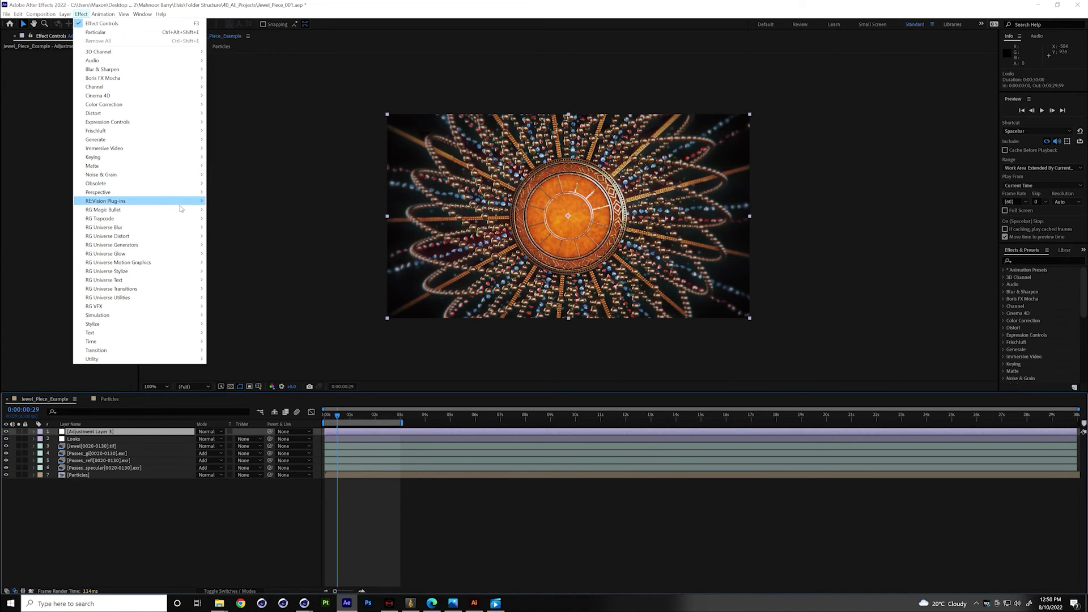
{"action": "mouse_move", "coordinate": [186, 212]}
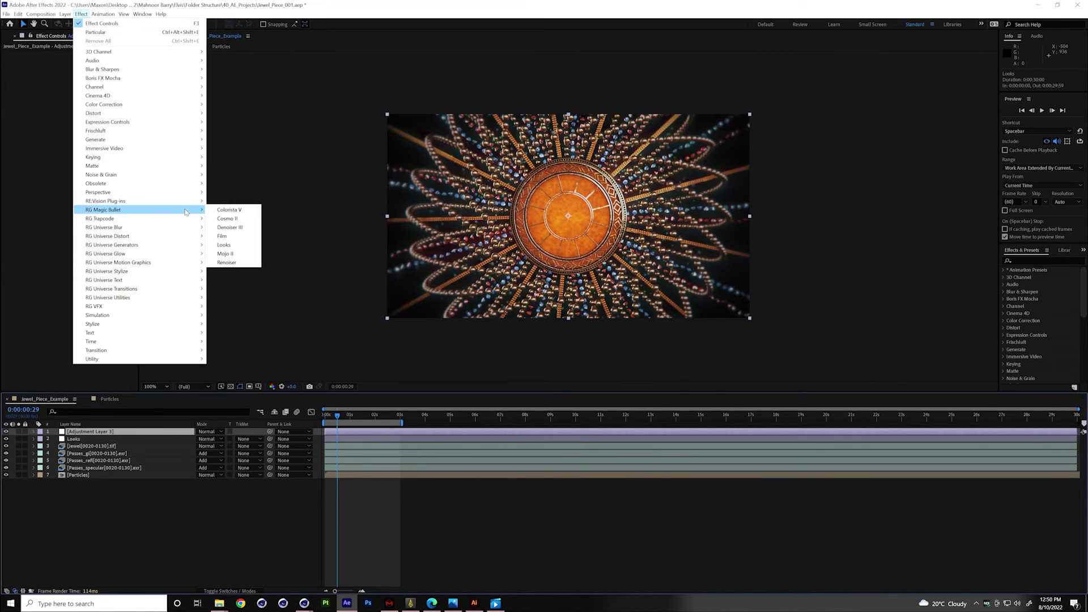
{"action": "left_click", "coordinate": [224, 245]}
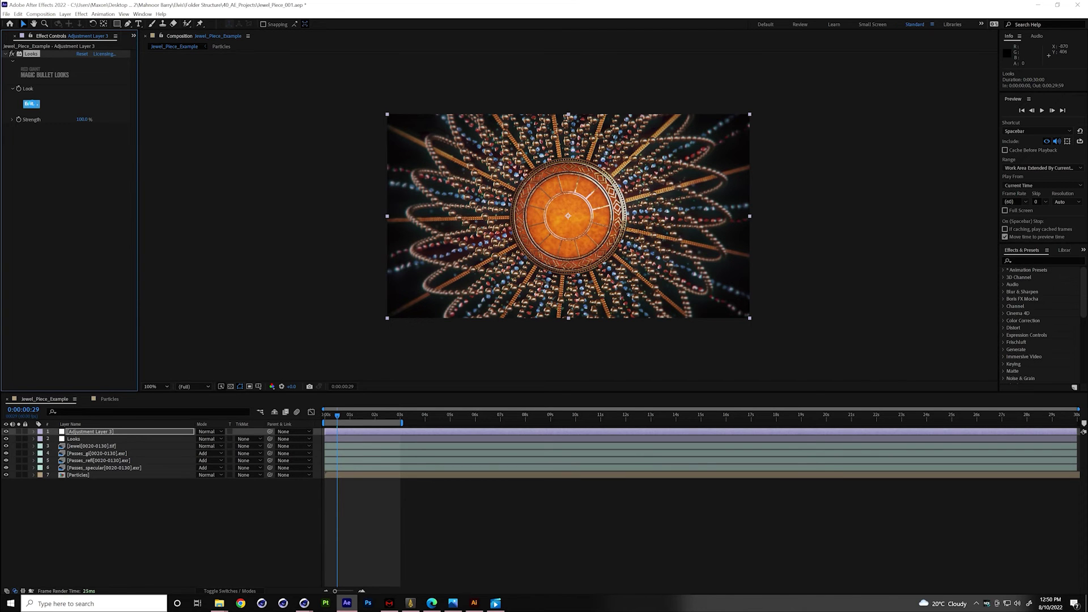
Open the Magic Bullet Looks editor for the new adjustment layer, un-maximize its window and display the scopes.
{"action": "left_click", "coordinate": [31, 104]}
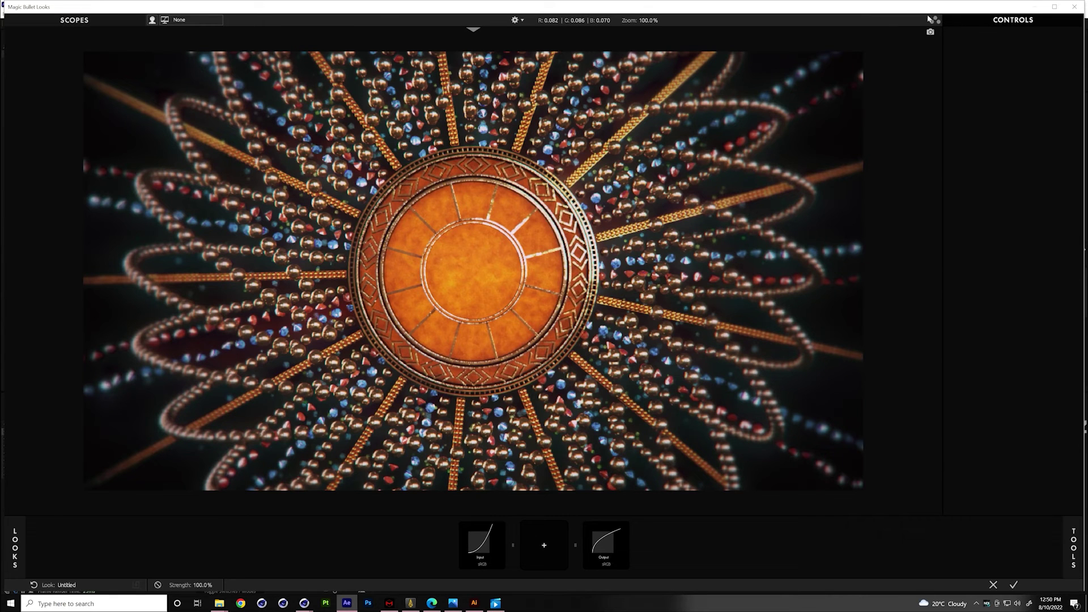
{"action": "left_click", "coordinate": [1054, 6]}
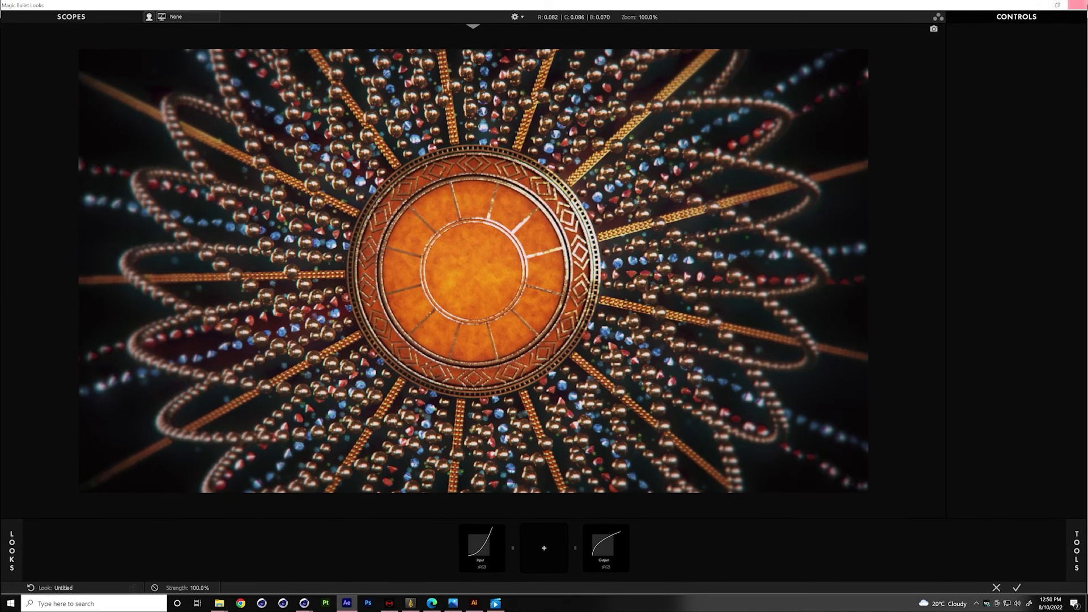
{"action": "left_click", "coordinate": [1057, 6]}
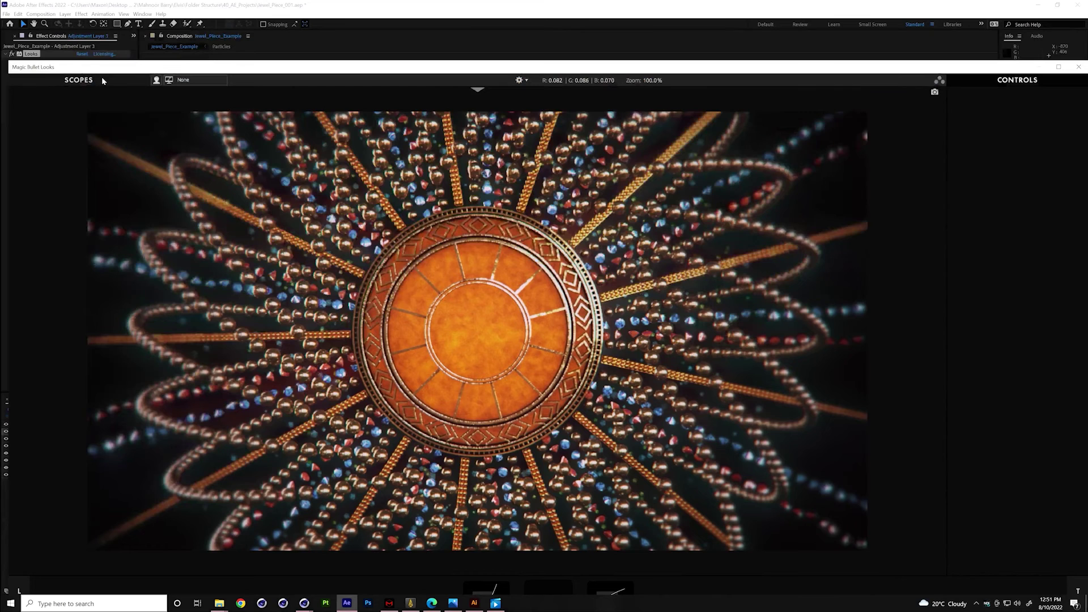
{"action": "left_click", "coordinate": [100, 80]}
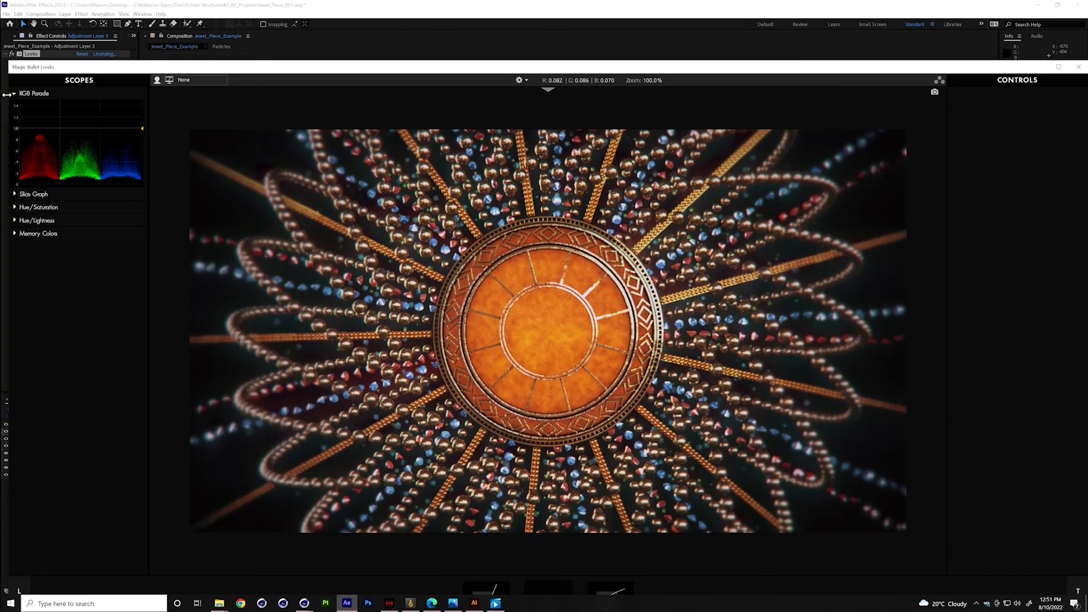
Shrink and reposition the Magic Bullet Looks window over the workspace, and briefly examine its Hue/Saturation scope.
{"action": "left_click_drag", "start_coordinate": [8, 98], "coordinate": [464, 116]}
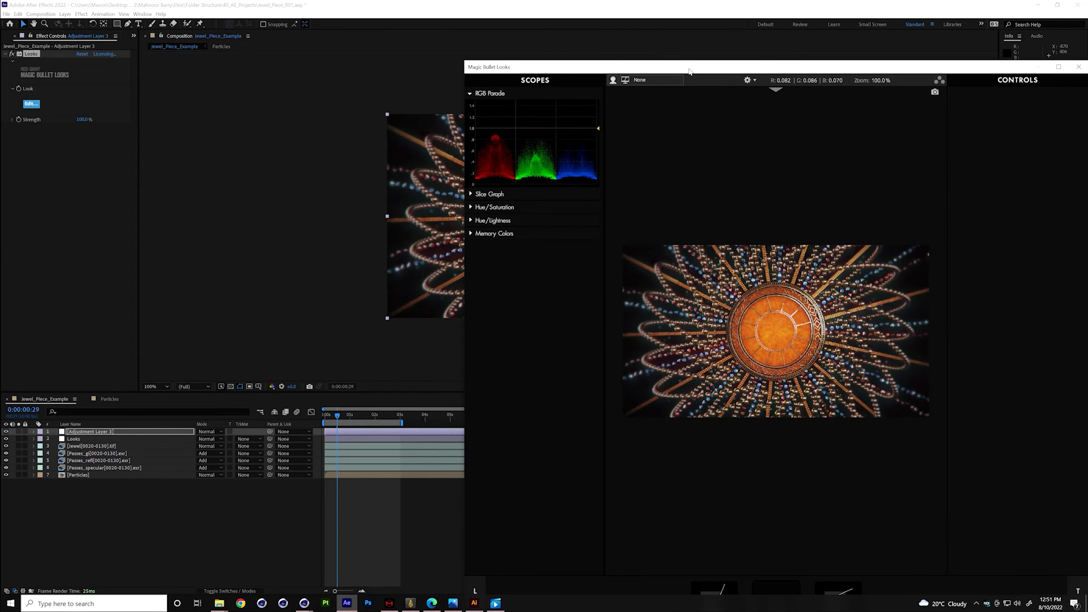
{"action": "left_click_drag", "start_coordinate": [705, 72], "coordinate": [586, 39]}
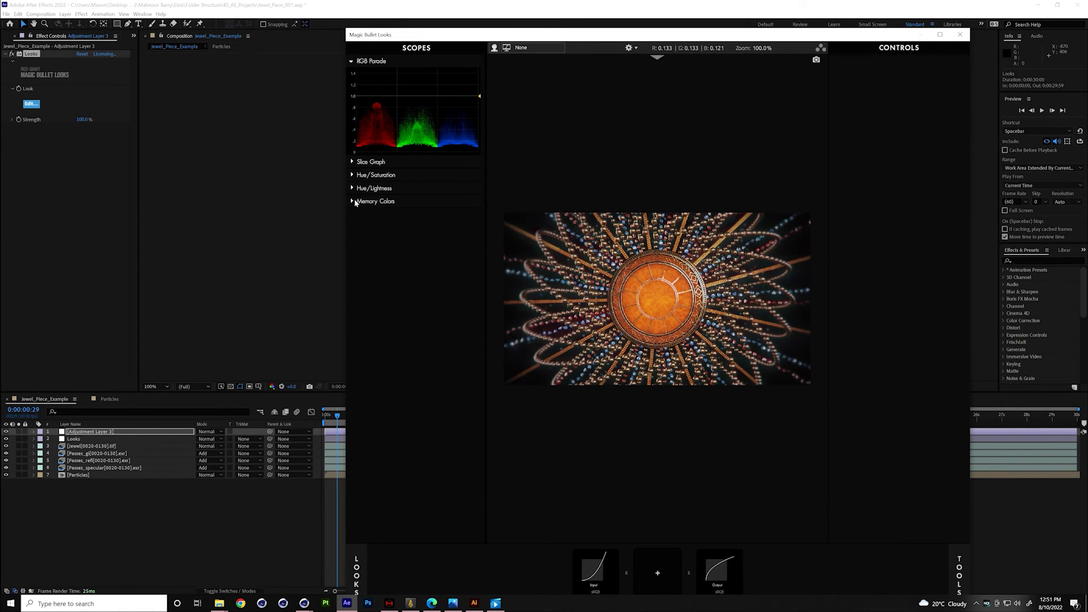
{"action": "left_click", "coordinate": [355, 176]}
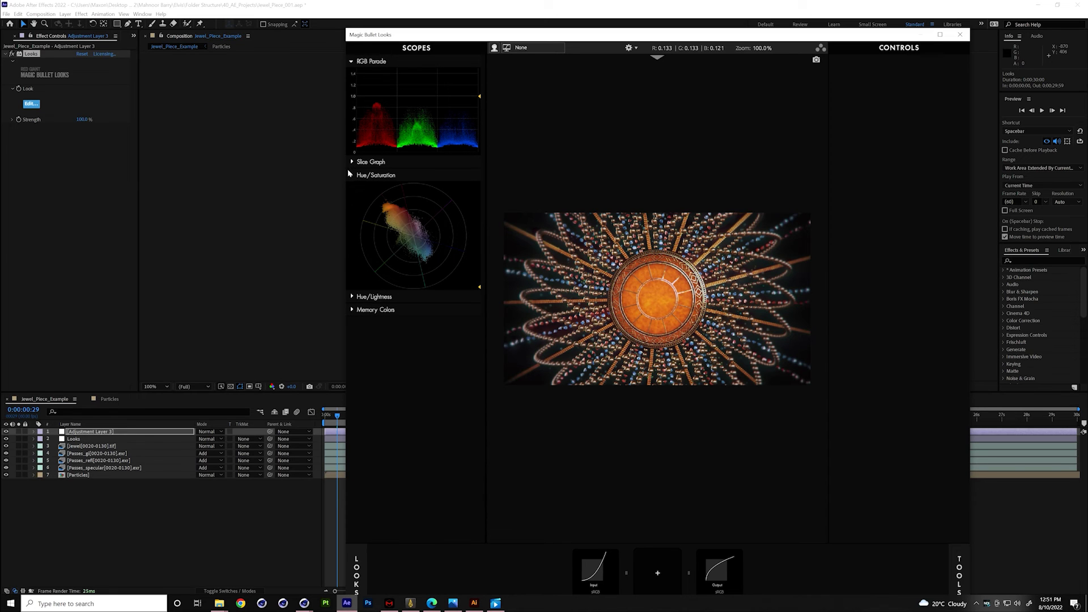
{"action": "left_click", "coordinate": [352, 176]}
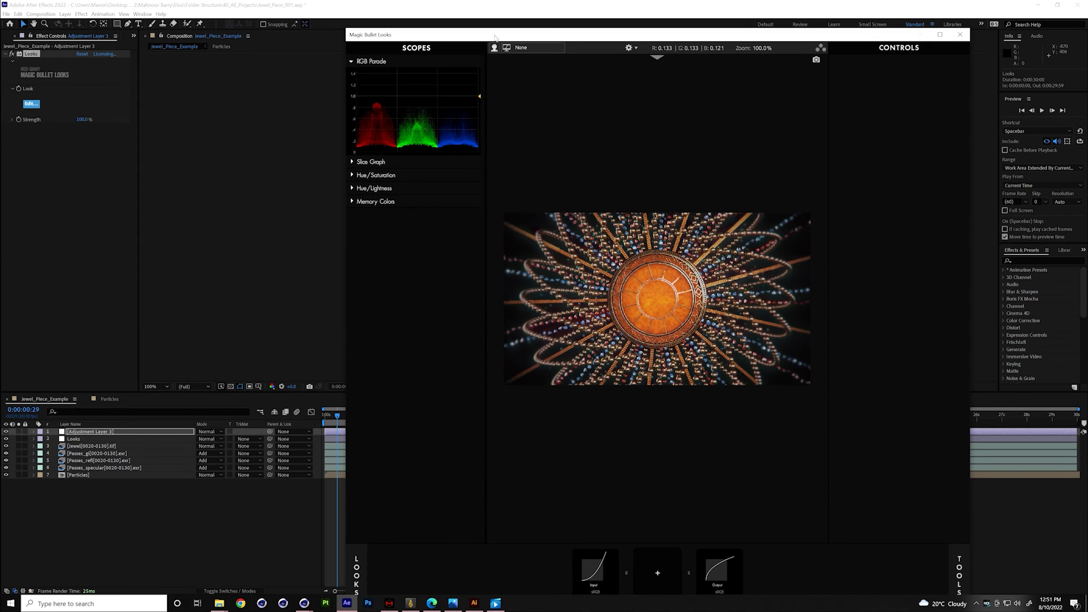
{"action": "left_click_drag", "start_coordinate": [568, 39], "coordinate": [518, 32]}
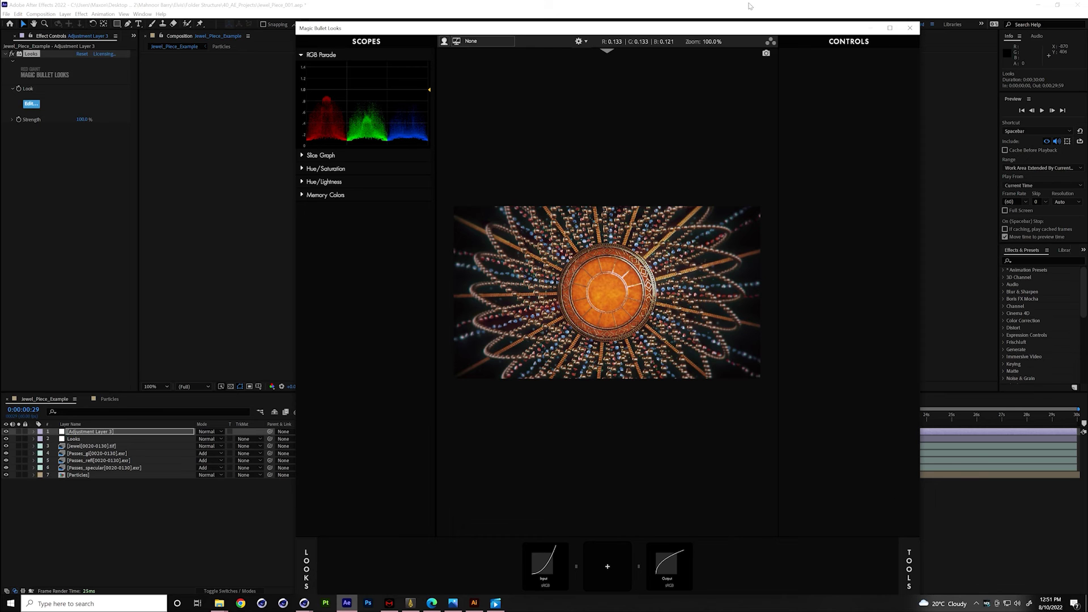
Open the Looks library and preview Analog Tribe and Blockbuster looks such as Sandborn, Tuition, Tennis Court and Classic Epic on the jewel.
{"action": "left_click", "coordinate": [306, 567]}
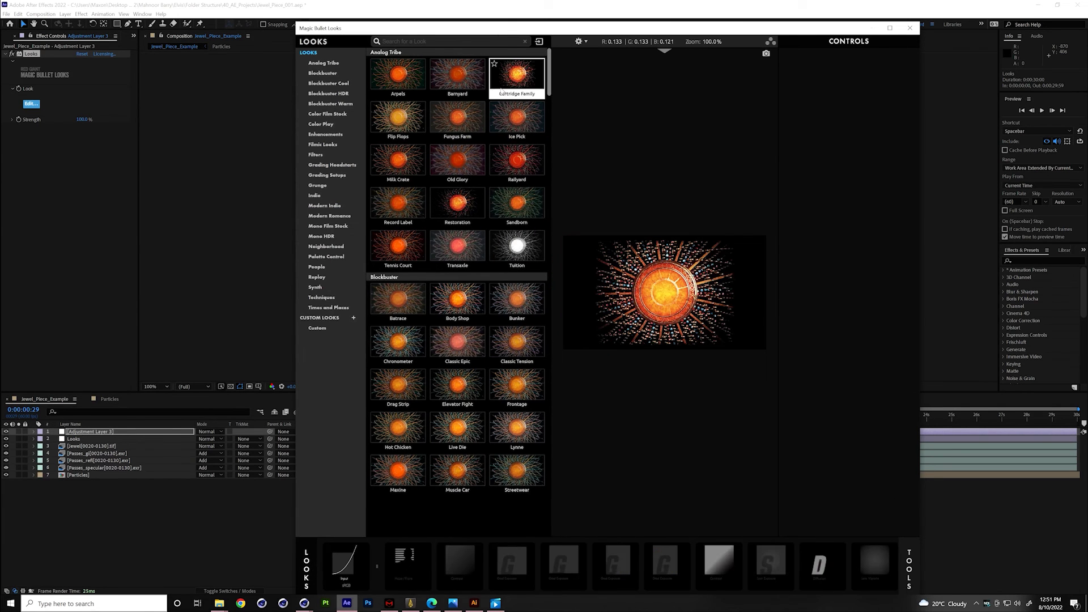
{"action": "left_click", "coordinate": [505, 146]}
{"action": "left_click", "coordinate": [512, 215]}
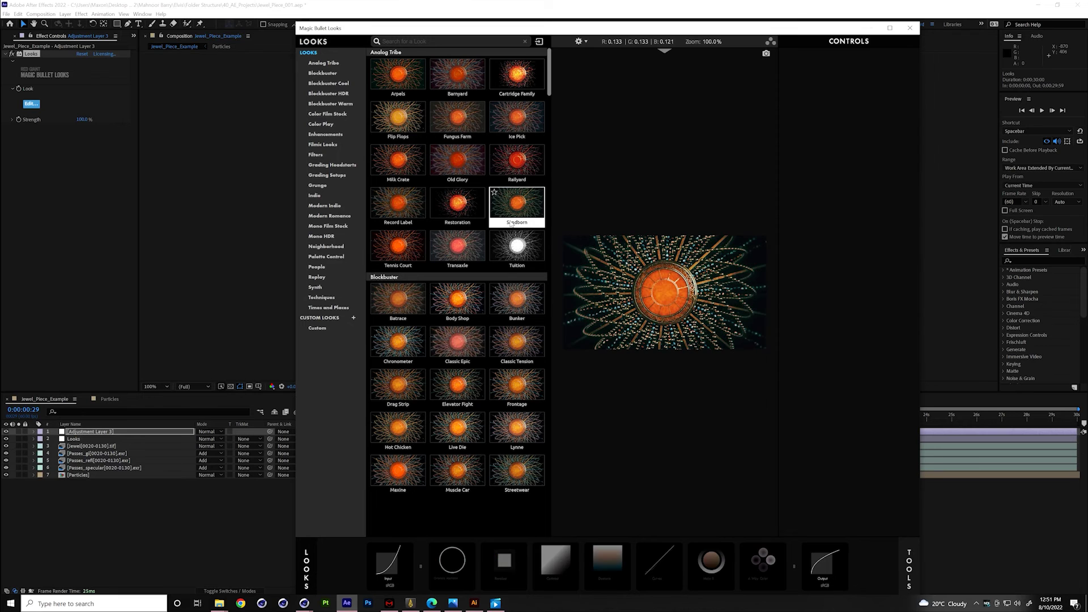
{"action": "left_click", "coordinate": [513, 252]}
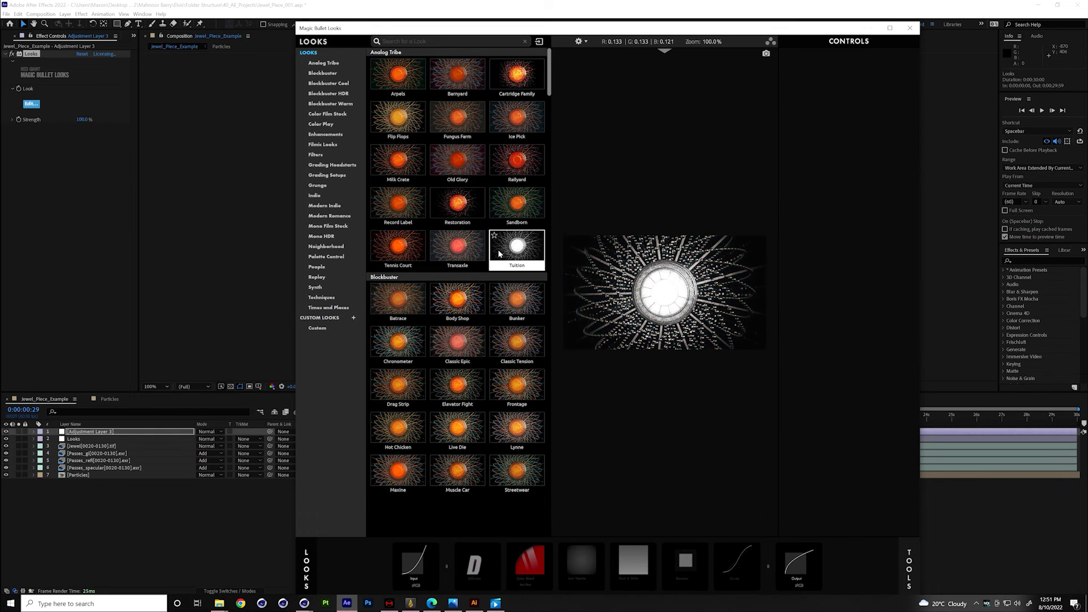
{"action": "left_click", "coordinate": [398, 244]}
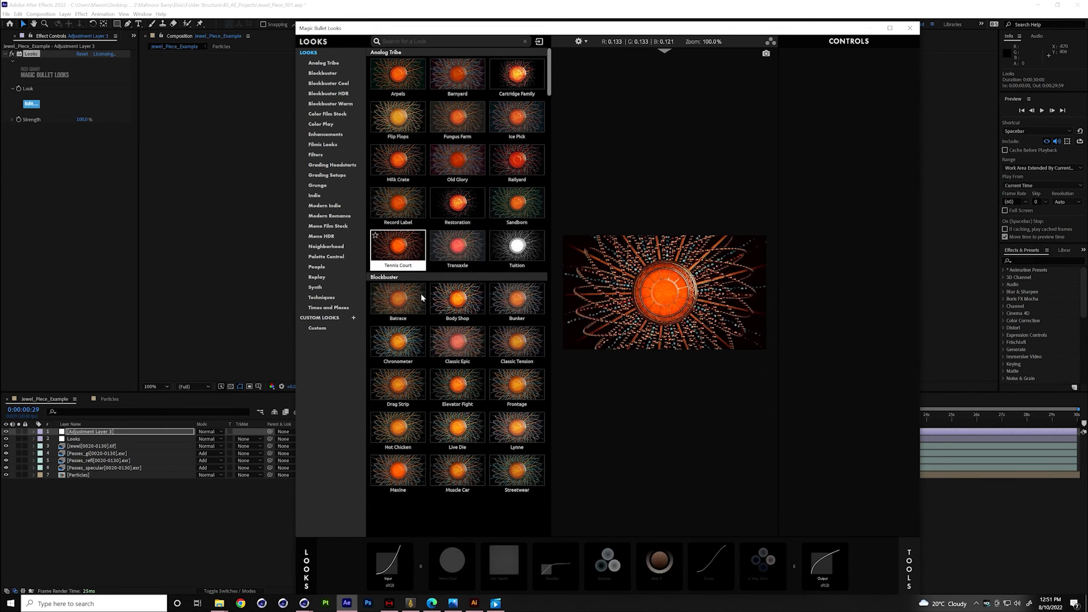
{"action": "left_click", "coordinate": [457, 340]}
Preview Blockbuster Cool and Blockbuster HDR looks on the jewel, including Ice Palace, Cooler Heads and Secret Salt.
{"action": "scroll", "coordinate": [440, 364], "scroll_direction": "down", "scroll_amount": 3}
{"action": "scroll", "coordinate": [440, 363], "scroll_direction": "down", "scroll_amount": 5}
{"action": "left_click", "coordinate": [439, 364]}
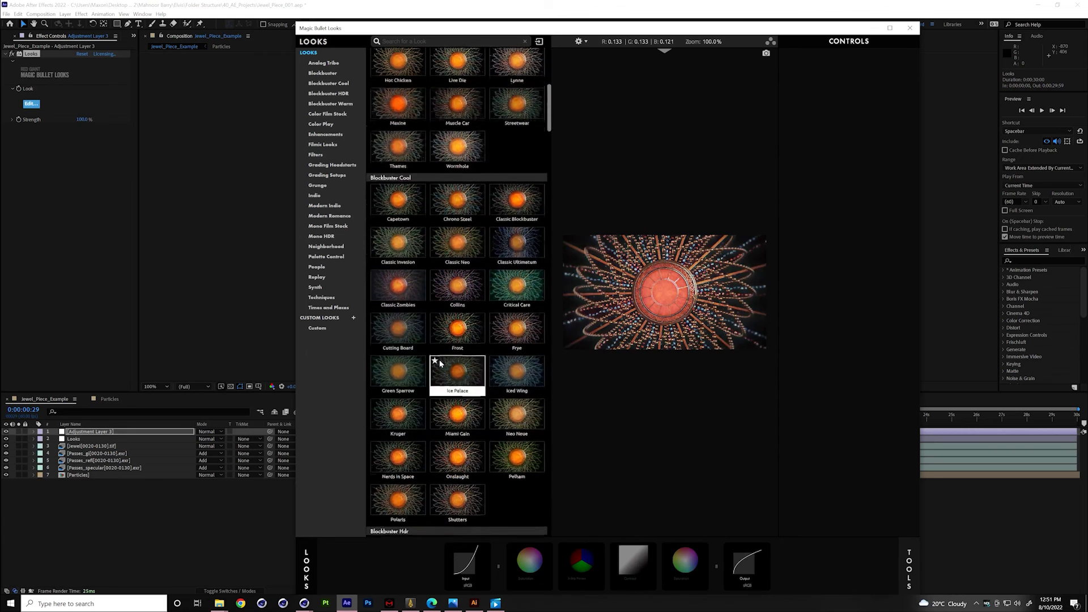
{"action": "scroll", "coordinate": [440, 364], "scroll_direction": "down", "scroll_amount": 3}
{"action": "scroll", "coordinate": [439, 361], "scroll_direction": "down", "scroll_amount": 5}
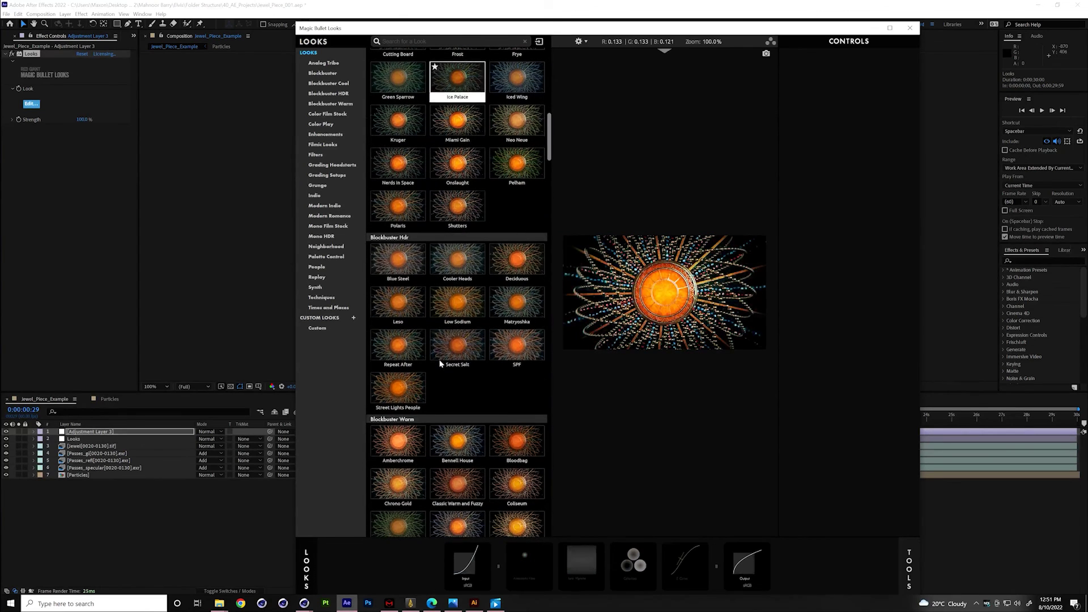
{"action": "left_click", "coordinate": [447, 258]}
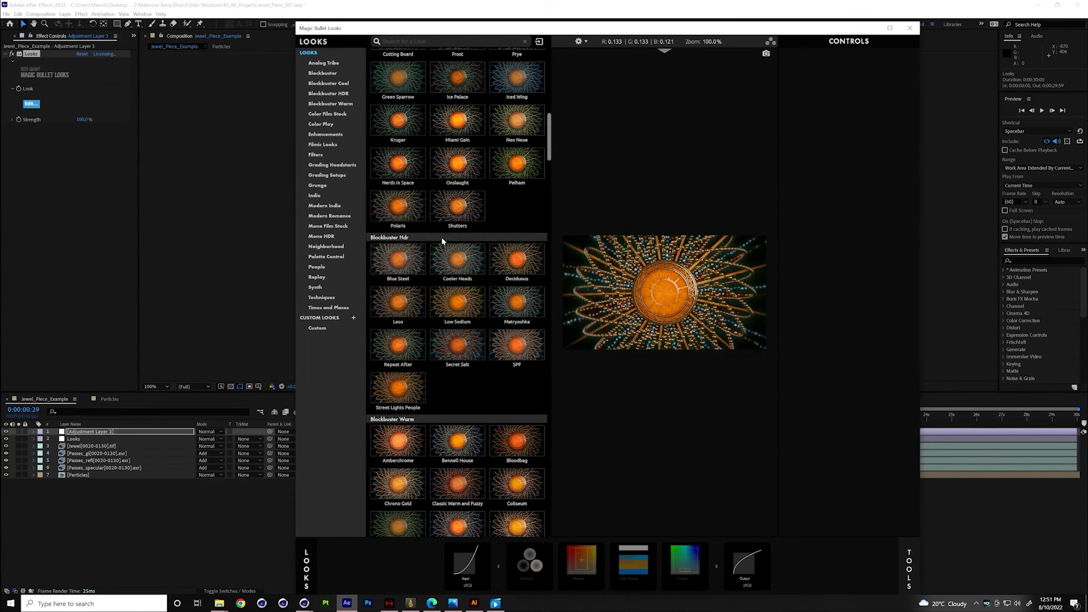
{"action": "left_click", "coordinate": [442, 346]}
Browse the Color Film Stock, Color Play and Filmic Looks categories, previewing looks such as Kodak 5218 and Brewing.
{"action": "scroll", "coordinate": [441, 368], "scroll_direction": "down", "scroll_amount": 5}
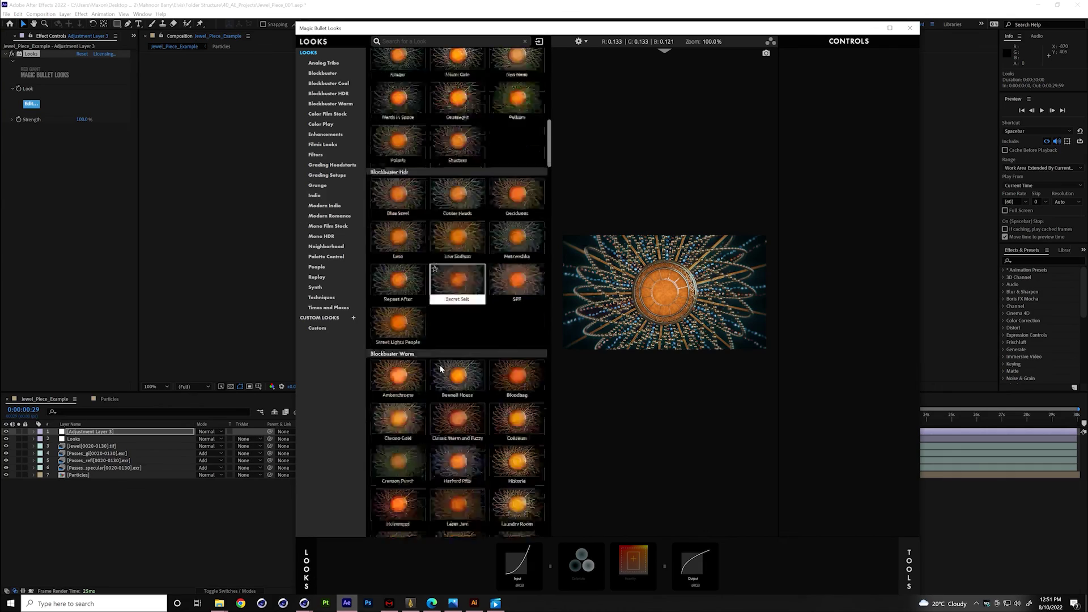
{"action": "scroll", "coordinate": [441, 369], "scroll_direction": "down", "scroll_amount": 3}
{"action": "left_click", "coordinate": [448, 340]}
{"action": "scroll", "coordinate": [447, 340], "scroll_direction": "down", "scroll_amount": 5}
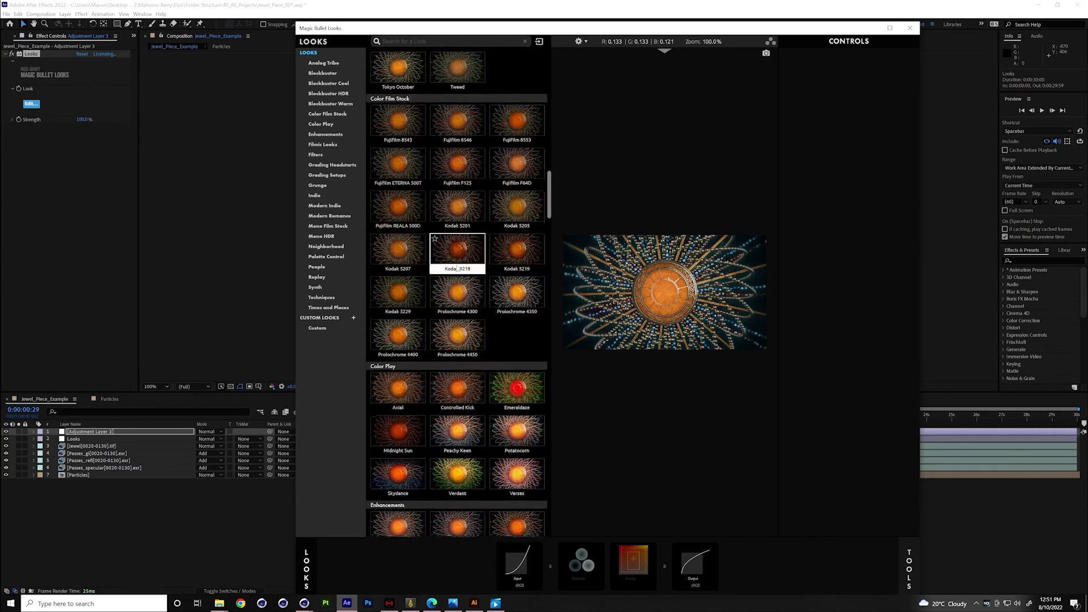
{"action": "scroll", "coordinate": [456, 267], "scroll_direction": "up", "scroll_amount": 5}
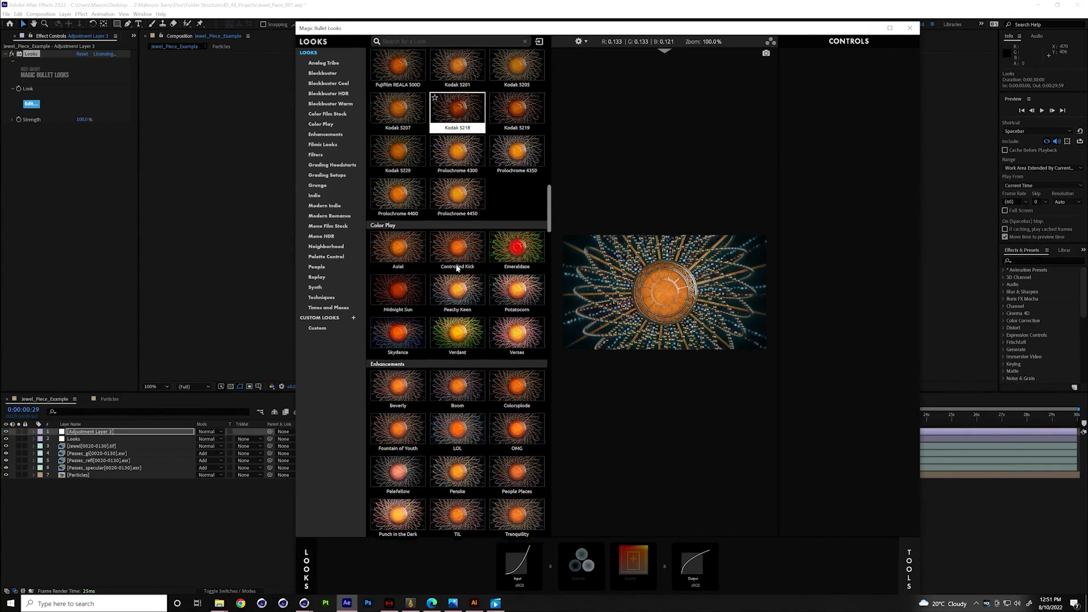
{"action": "scroll", "coordinate": [457, 268], "scroll_direction": "down", "scroll_amount": 5}
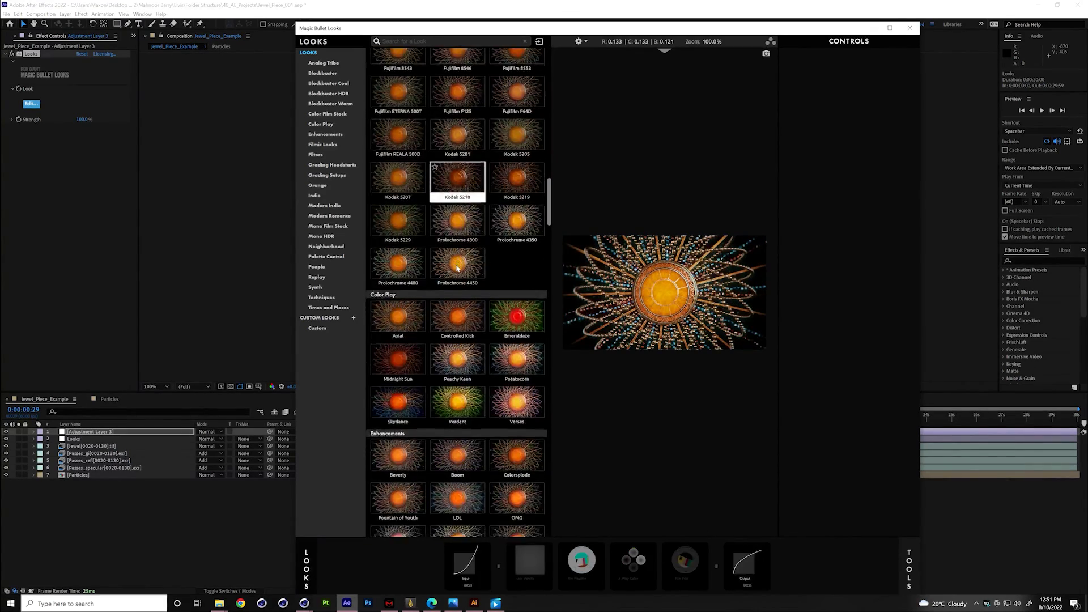
{"action": "scroll", "coordinate": [456, 267], "scroll_direction": "down", "scroll_amount": 5}
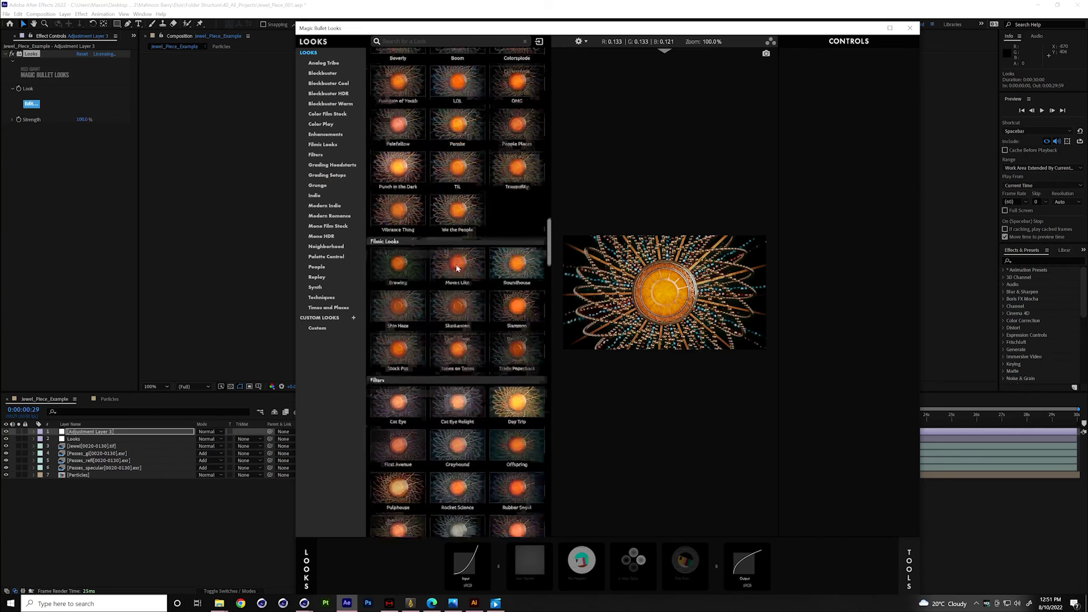
{"action": "left_click", "coordinate": [395, 236]}
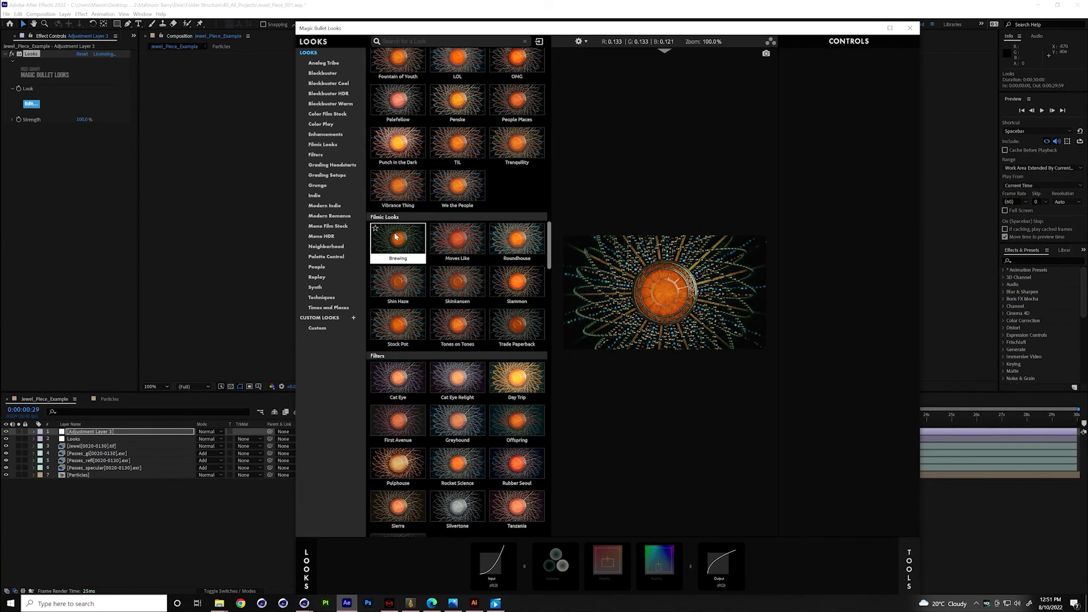
Browse the grading, Grunge and Indie look categories and preview looks such as Sid and Bookworm.
{"action": "scroll", "coordinate": [426, 266], "scroll_direction": "down", "scroll_amount": 5}
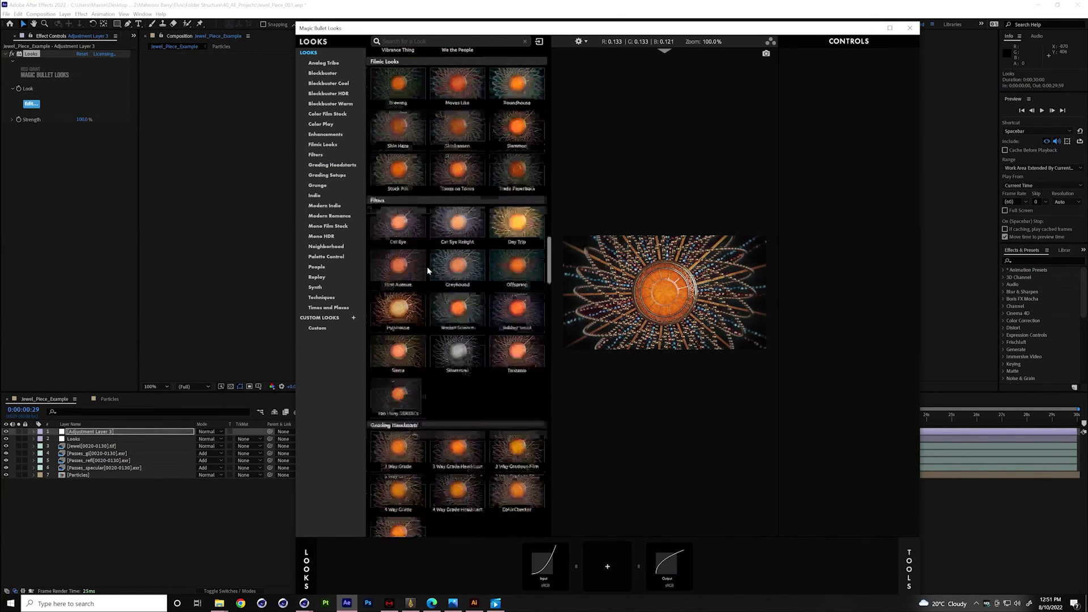
{"action": "scroll", "coordinate": [427, 266], "scroll_direction": "down", "scroll_amount": 8}
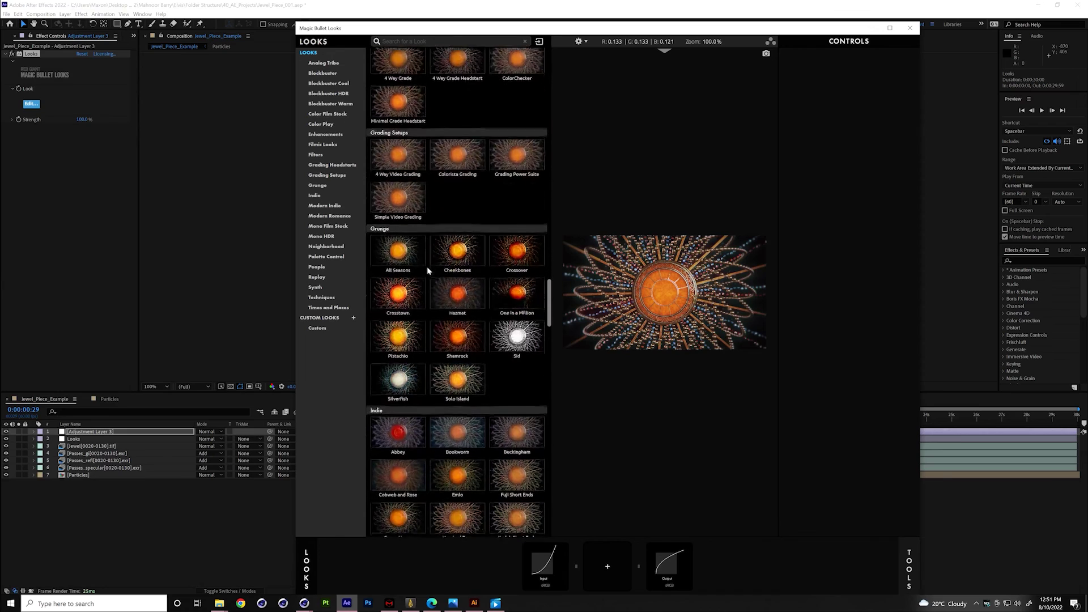
{"action": "scroll", "coordinate": [427, 266], "scroll_direction": "down", "scroll_amount": 2}
{"action": "scroll", "coordinate": [426, 266], "scroll_direction": "up", "scroll_amount": 5}
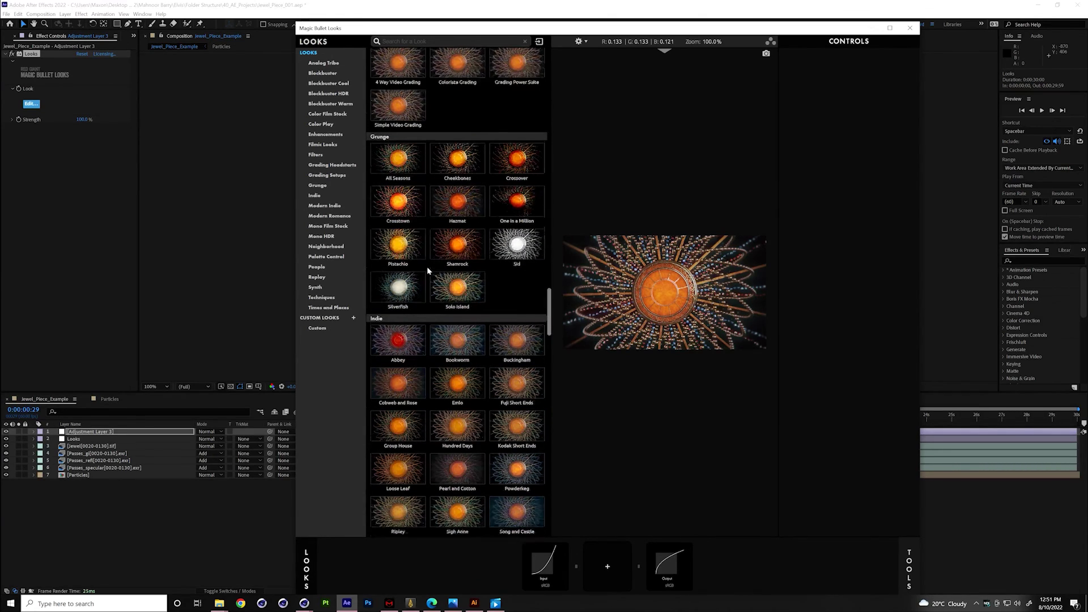
{"action": "left_click", "coordinate": [497, 262]}
{"action": "left_click", "coordinate": [456, 363]}
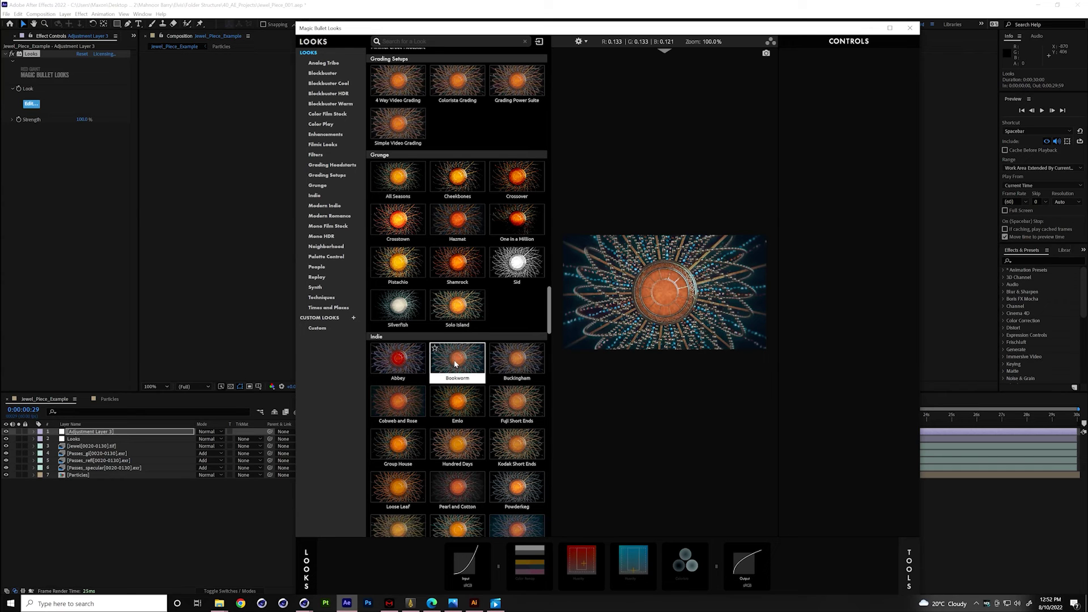
Apply the Pearl and Cotton look from the Indie category to the jewel image.
{"action": "scroll", "coordinate": [456, 363], "scroll_direction": "down", "scroll_amount": 5}
{"action": "left_click", "coordinate": [475, 359]}
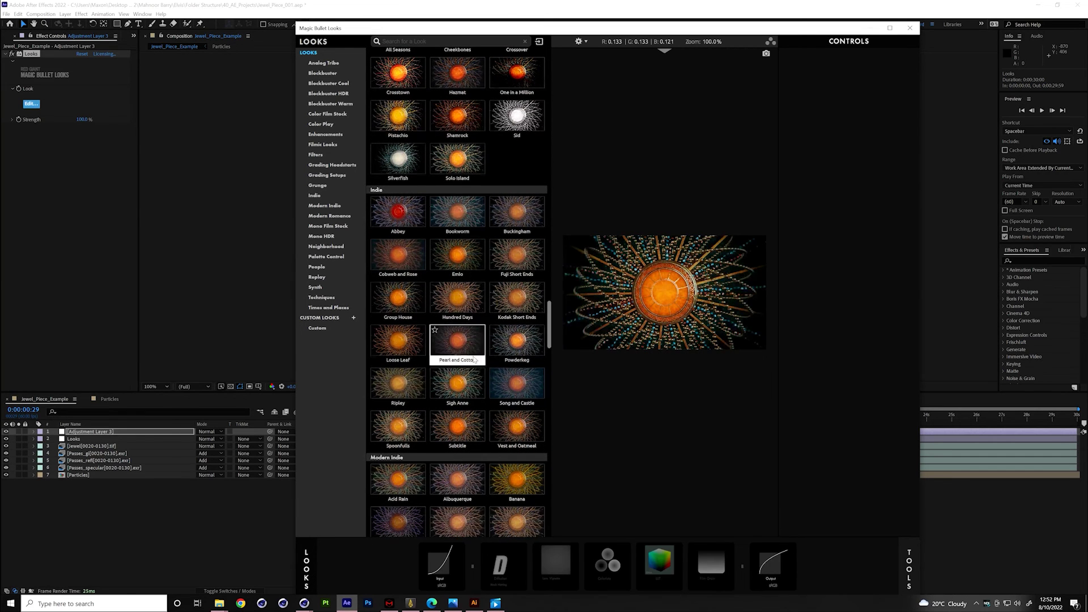
{"action": "left_click", "coordinate": [507, 352]}
{"action": "left_click", "coordinate": [478, 347]}
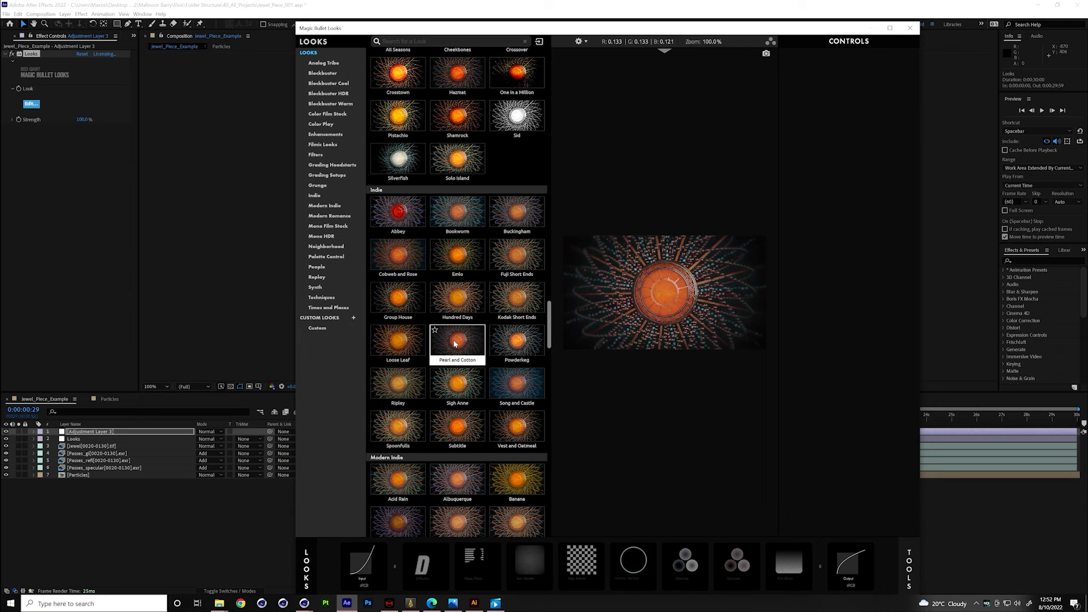
Examine the look's Haze/Flare settings and set the Lens Vignette tool's Vignette to 65.5%.
{"action": "left_click", "coordinate": [474, 562]}
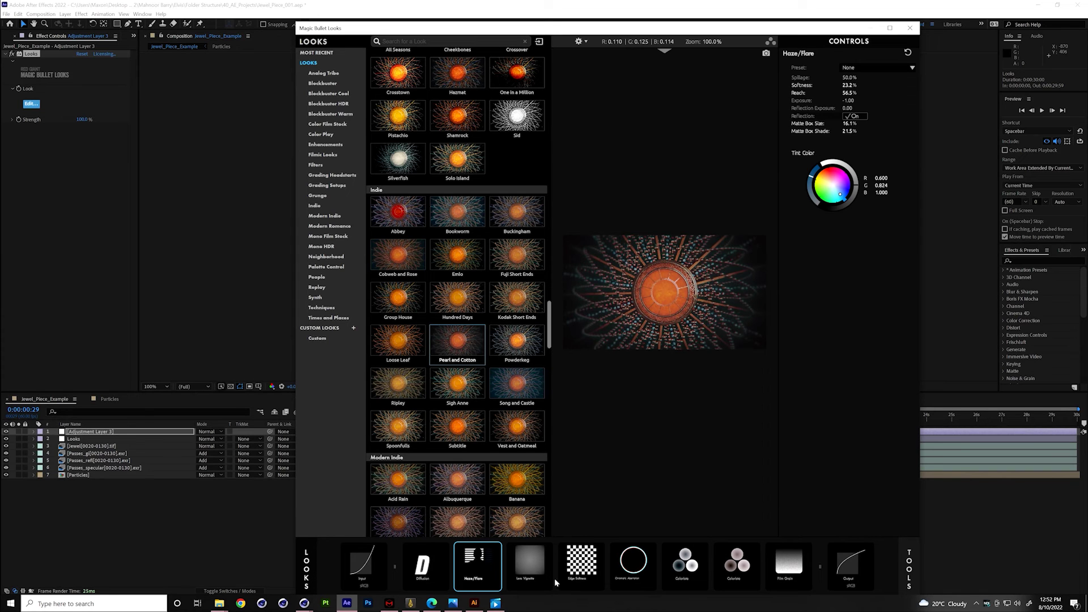
{"action": "left_click", "coordinate": [521, 569]}
{"action": "left_click_drag", "start_coordinate": [834, 77], "coordinate": [788, 77]}
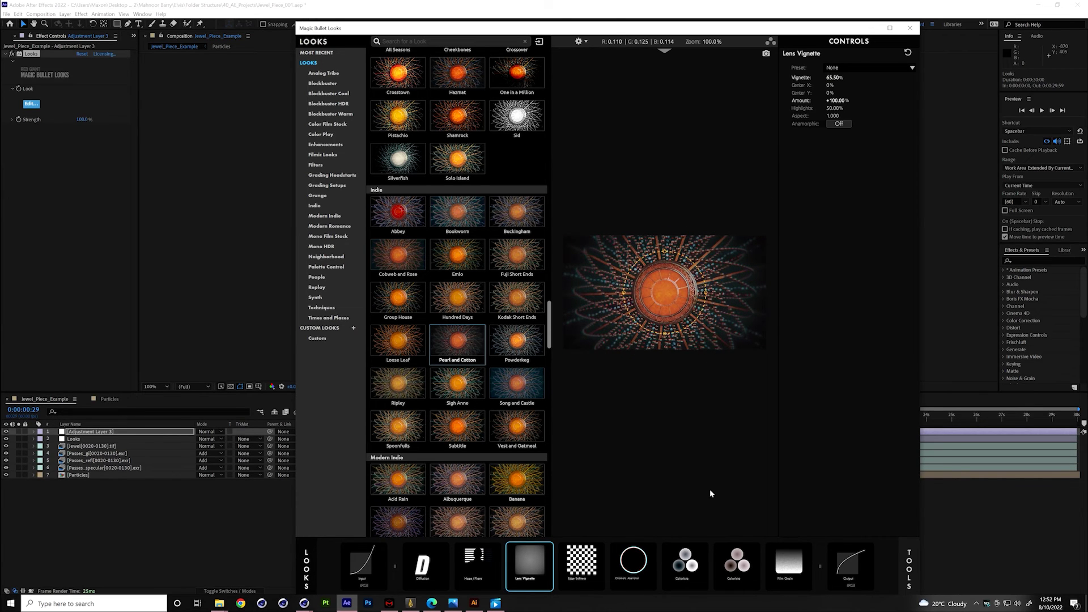
Examine the look's Film Grain and chromatic aberration tools, and try a different Blur Size in Edge Softness.
{"action": "left_click", "coordinate": [792, 569]}
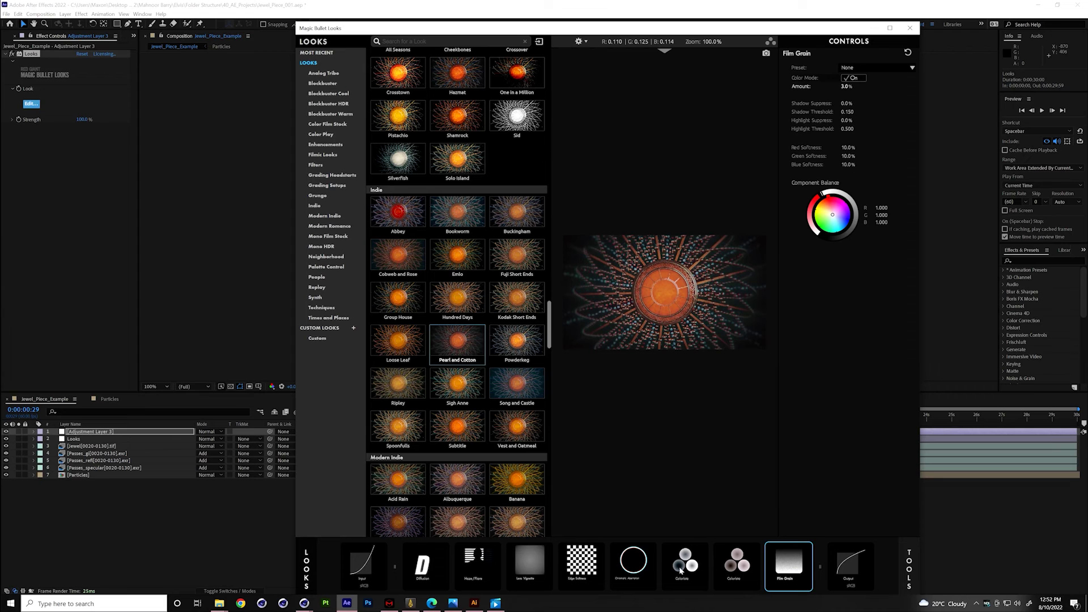
{"action": "left_click", "coordinate": [638, 566]}
{"action": "left_click", "coordinate": [591, 564]}
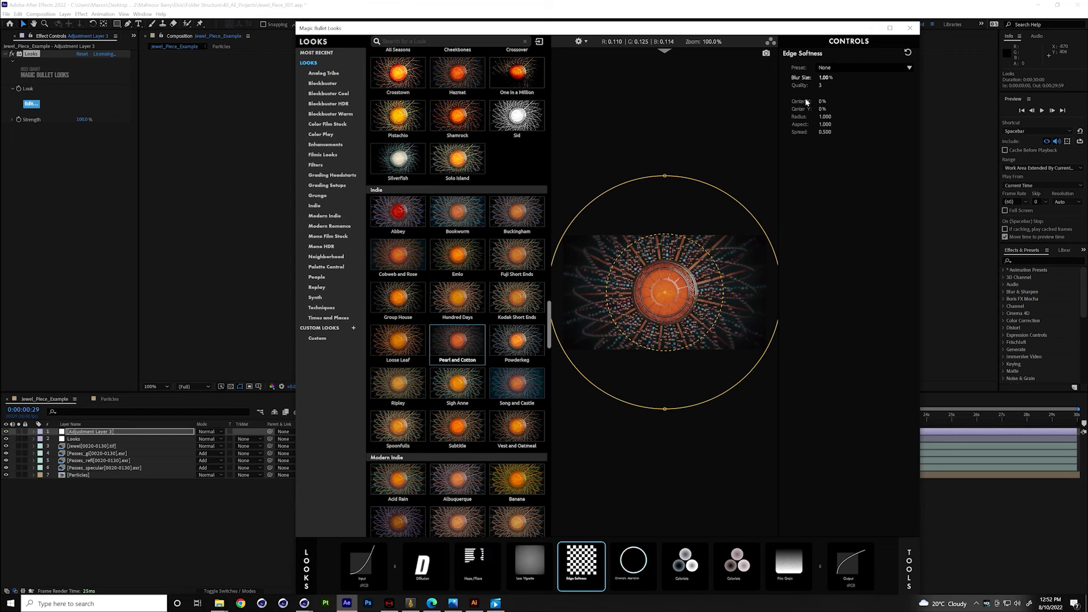
{"action": "left_click_drag", "start_coordinate": [827, 77], "coordinate": [868, 78]}
Recheck the Lens Vignette, raise the Haze/Flare Softness to 29.1%, and close the Looks editor without keeping the look.
{"action": "left_click", "coordinate": [529, 561]}
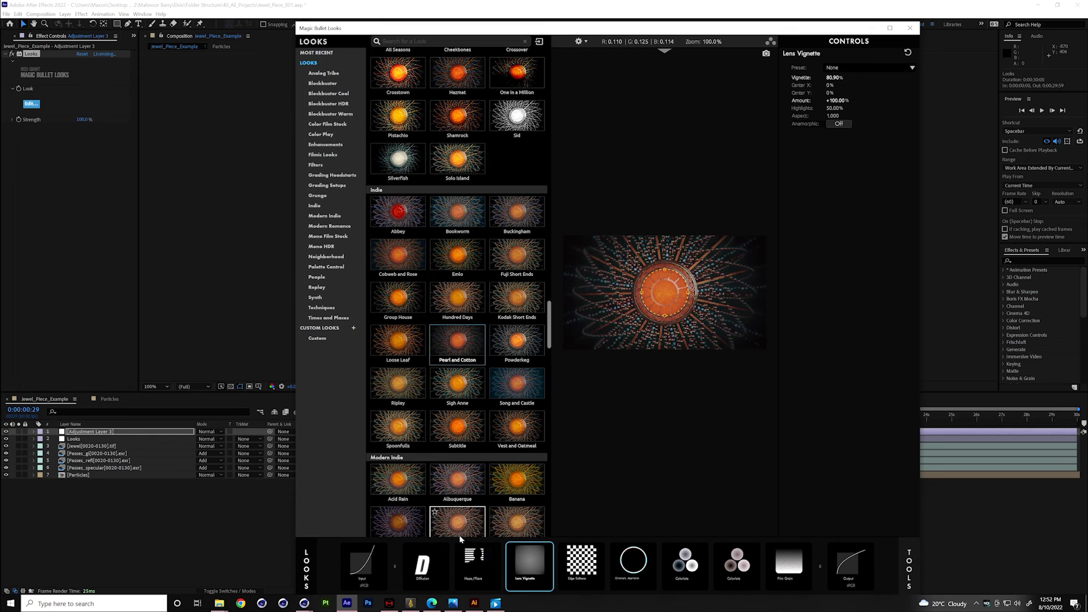
{"action": "left_click", "coordinate": [474, 563]}
{"action": "left_click_drag", "start_coordinate": [849, 85], "coordinate": [851, 85]}
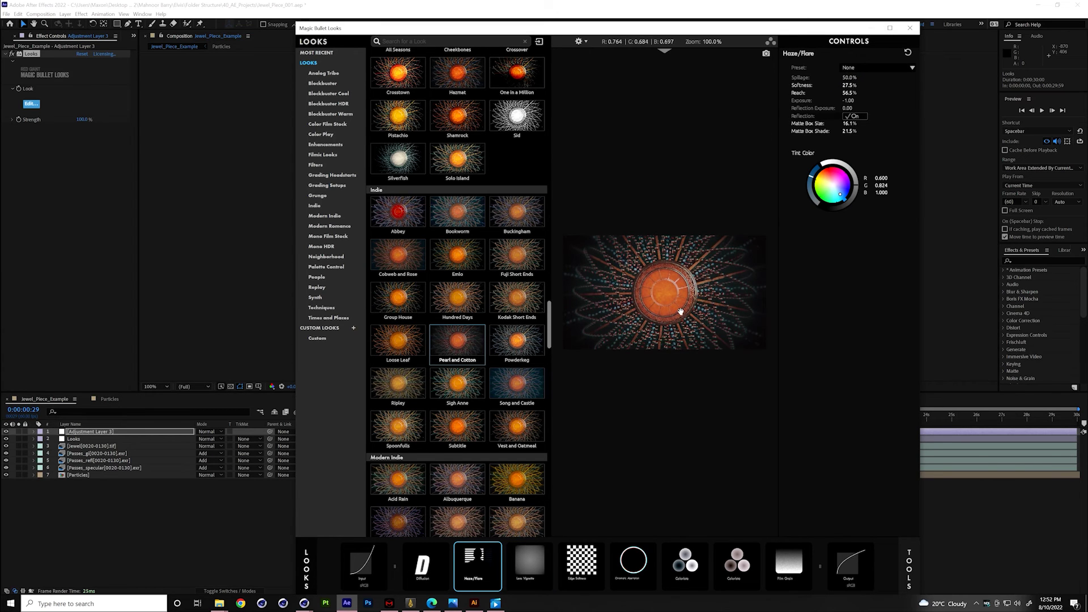
{"action": "scroll", "coordinate": [681, 311], "scroll_direction": "up", "scroll_amount": 2}
{"action": "left_click_drag", "start_coordinate": [849, 85], "coordinate": [852, 85]}
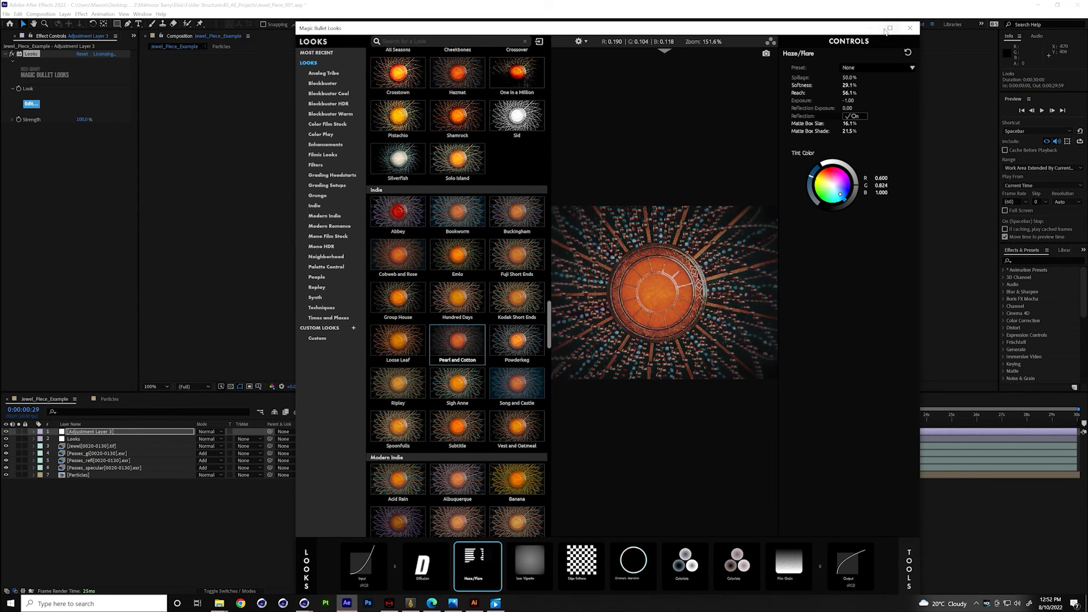
{"action": "left_click", "coordinate": [910, 28]}
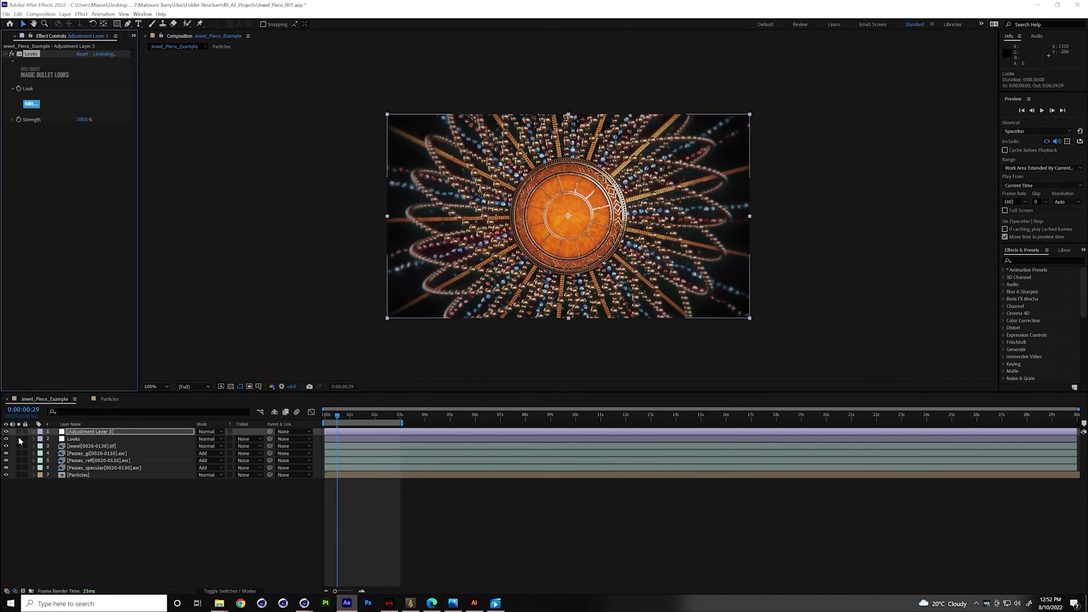
Hide the existing Looks layer, reopen the Looks editor for the new adjustment layer and apply the Ice Palace look.
{"action": "left_click", "coordinate": [6, 439]}
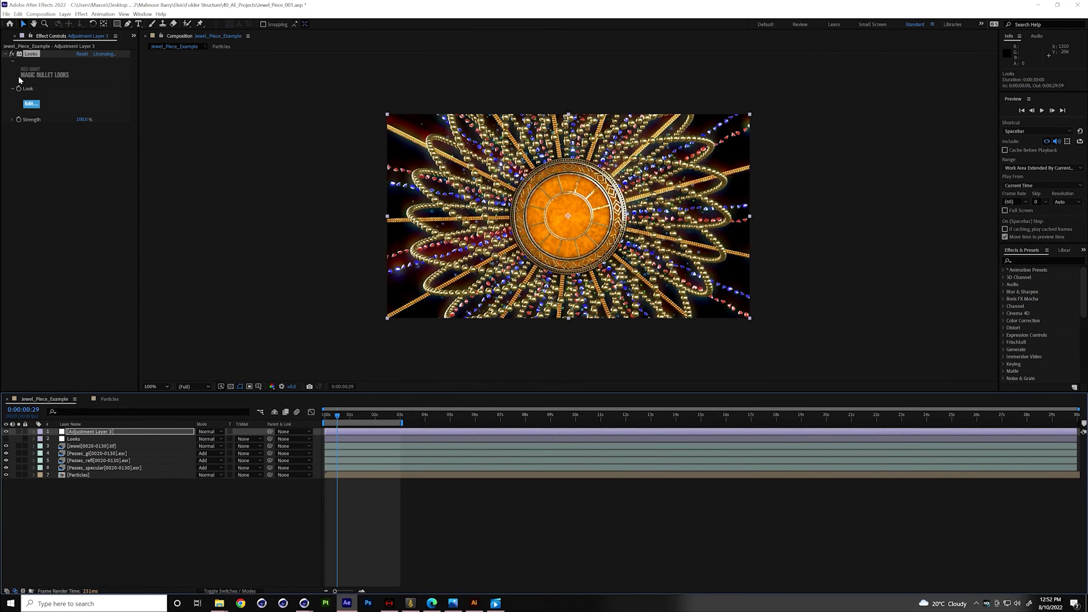
{"action": "left_click", "coordinate": [31, 104]}
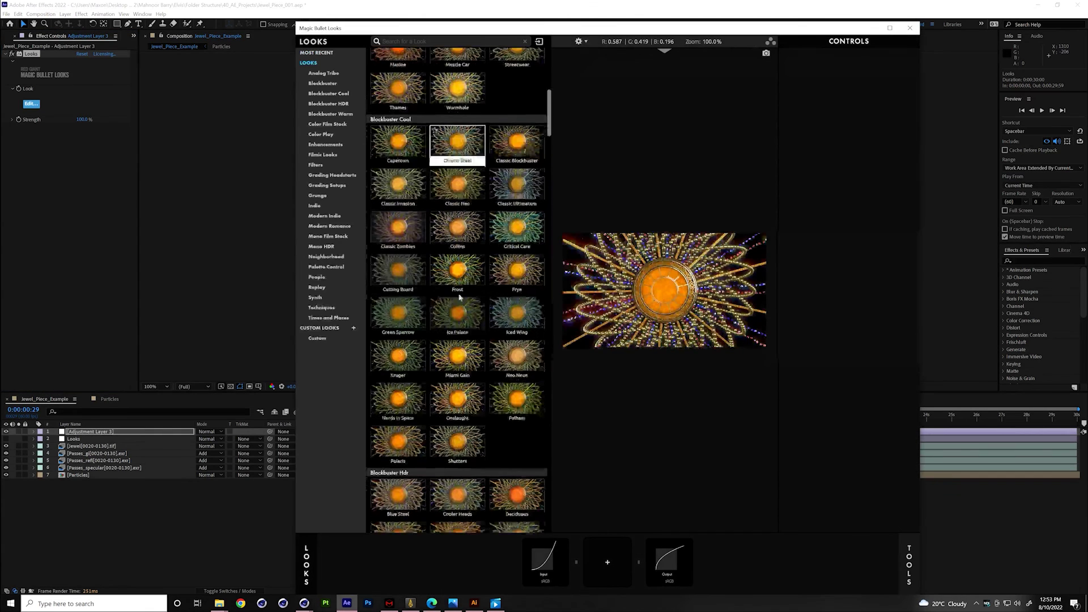
{"action": "left_click", "coordinate": [459, 300]}
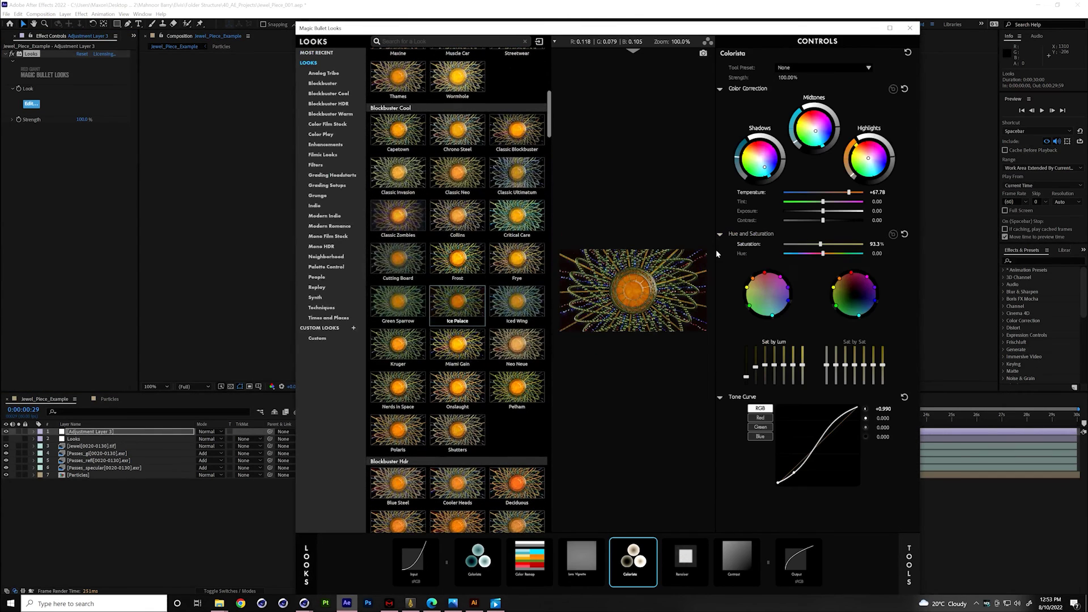
Set the Vignette to 66.8% in the Ice Palace look's Lens Vignette tool.
{"action": "left_click", "coordinate": [584, 553]}
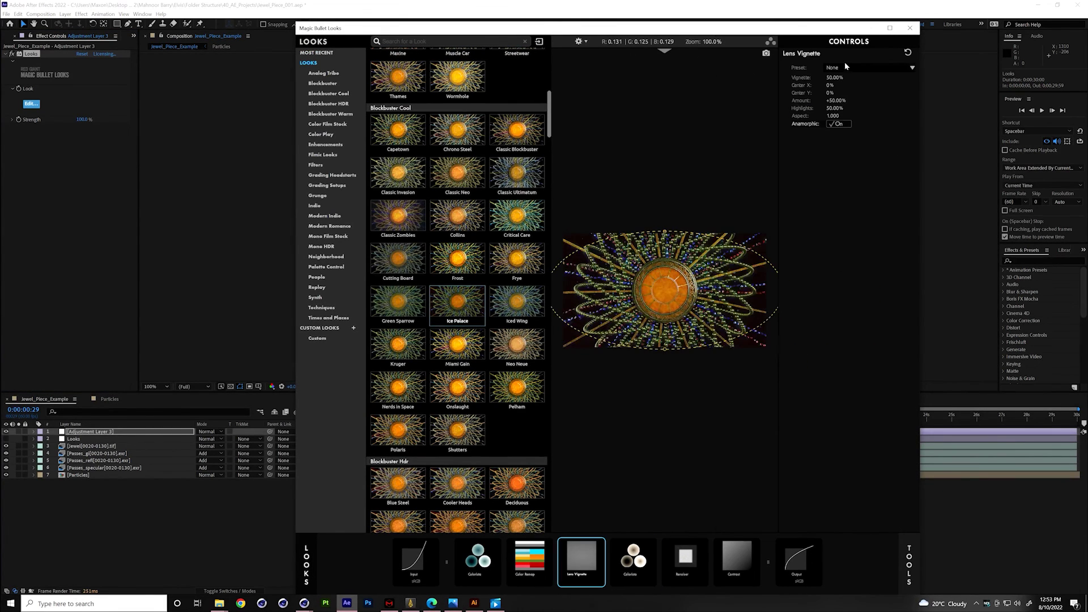
{"action": "left_click_drag", "start_coordinate": [834, 77], "coordinate": [870, 77]}
{"action": "scroll", "coordinate": [499, 318], "scroll_direction": "down", "scroll_amount": 3}
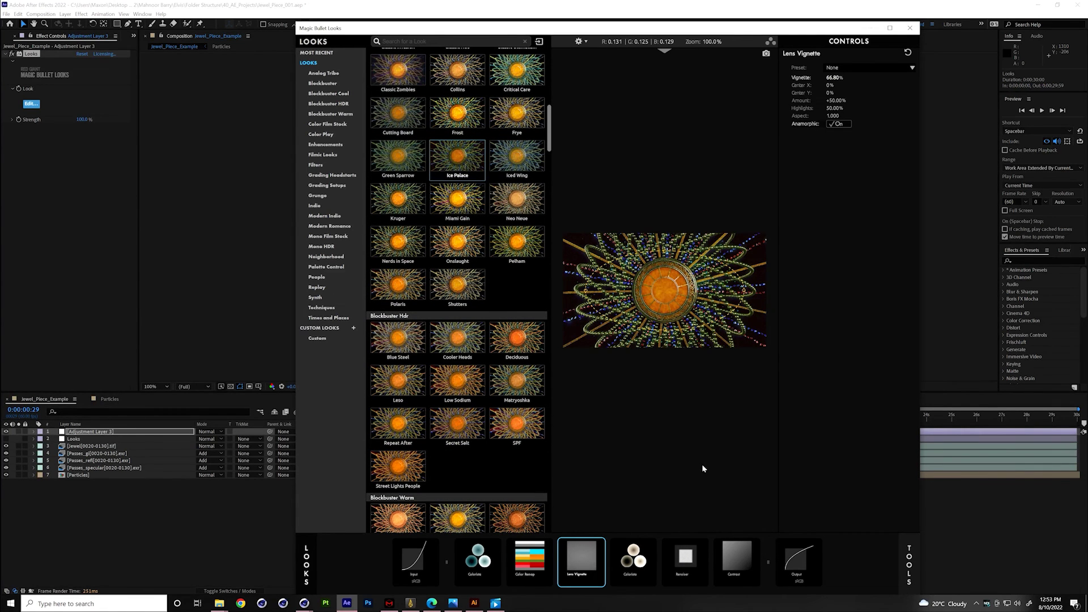
Set the Renoiser's Sharpen Edges Only to 51.5% and the Contrast tool's Contrast to -0.380.
{"action": "left_click", "coordinate": [687, 561]}
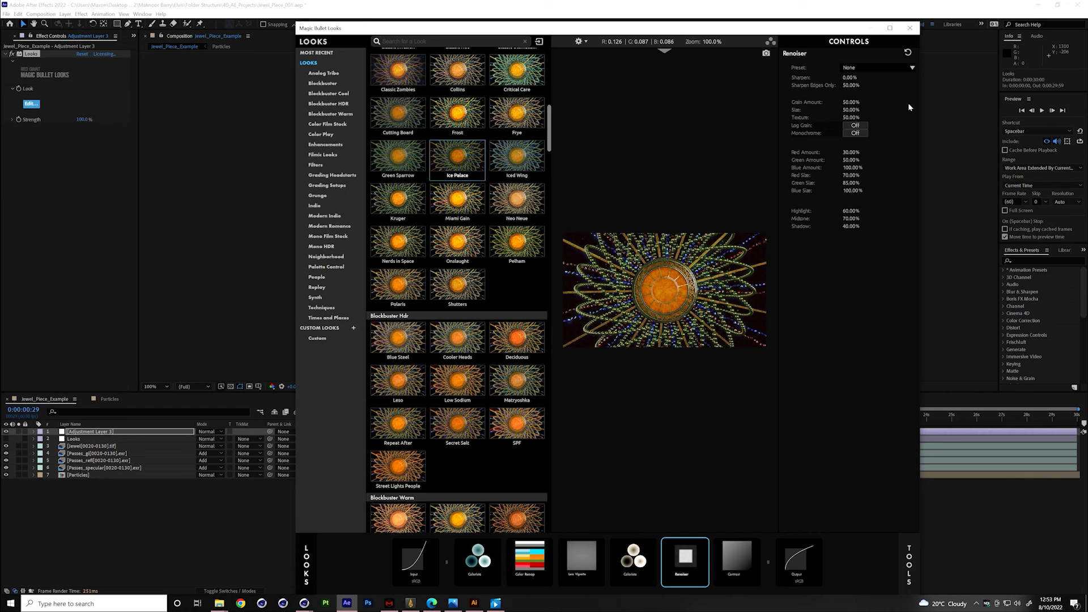
{"action": "left_click_drag", "start_coordinate": [841, 81], "coordinate": [844, 80]}
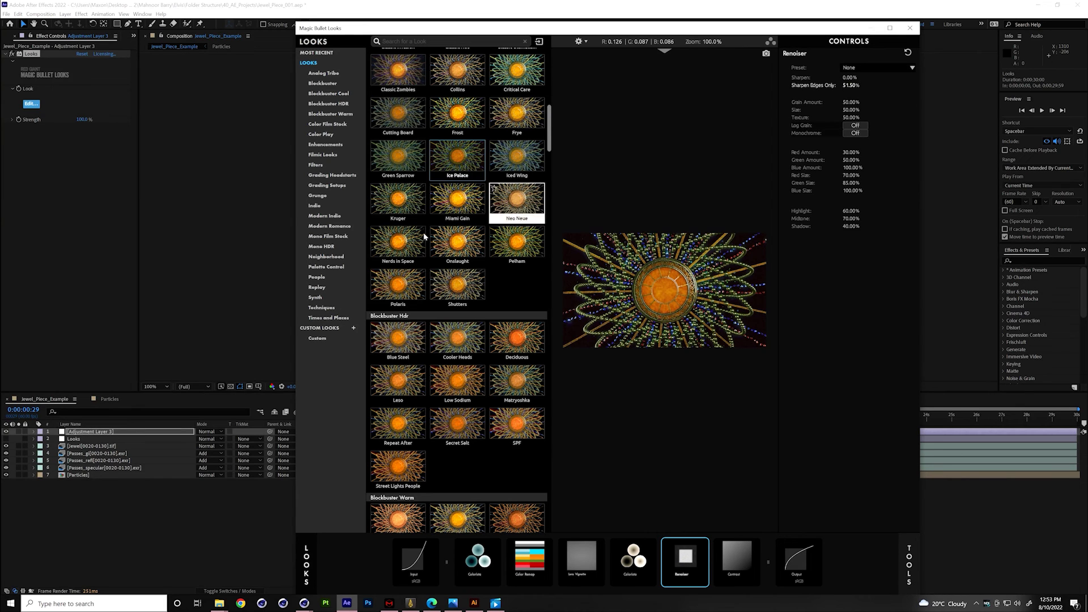
{"action": "scroll", "coordinate": [405, 326], "scroll_direction": "down", "scroll_amount": 15}
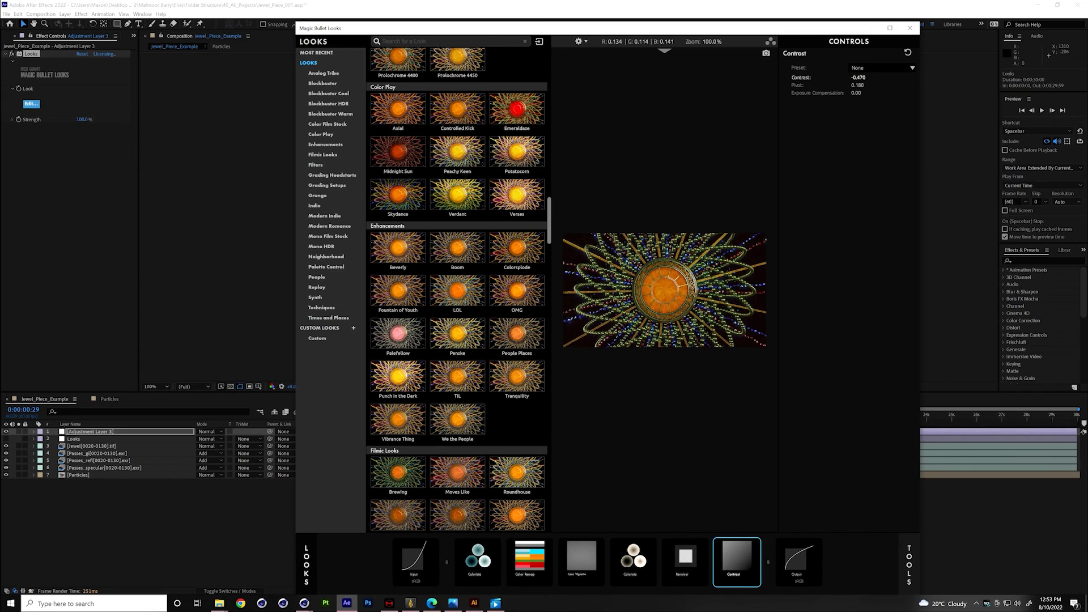
{"action": "mouse_move", "coordinate": [833, 77]}
{"action": "left_mouse_down"}
{"action": "mouse_move", "coordinate": [858, 78]}
{"action": "mouse_move", "coordinate": [847, 78]}
{"action": "left_mouse_up"}
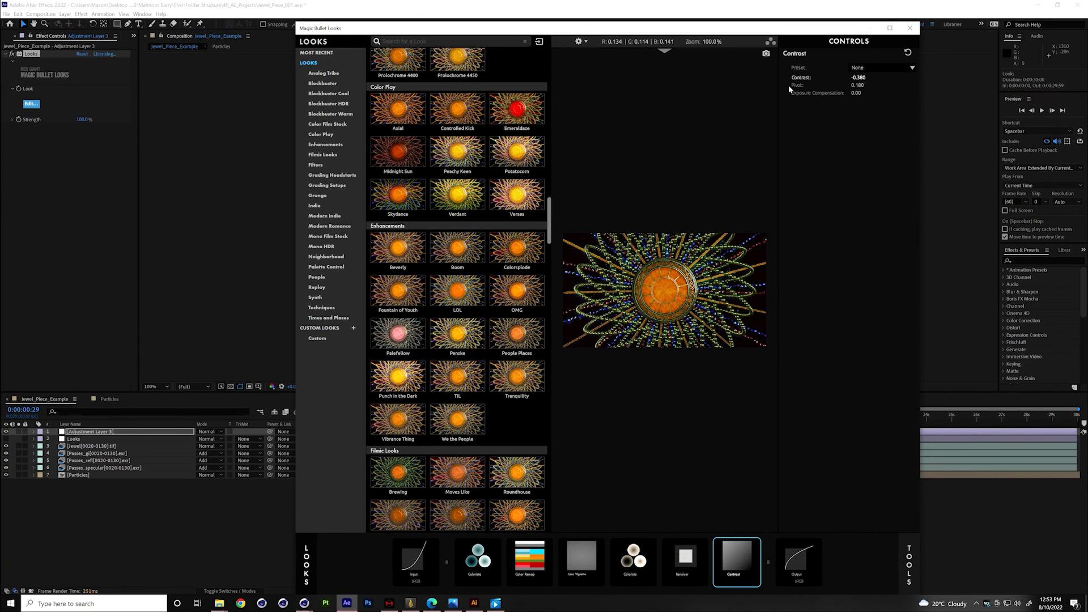
Browse the looks library down to the People group and preview the Crime Scene look.
{"action": "scroll", "coordinate": [440, 311], "scroll_direction": "down", "scroll_amount": 6}
{"action": "scroll", "coordinate": [439, 316], "scroll_direction": "down", "scroll_amount": 10}
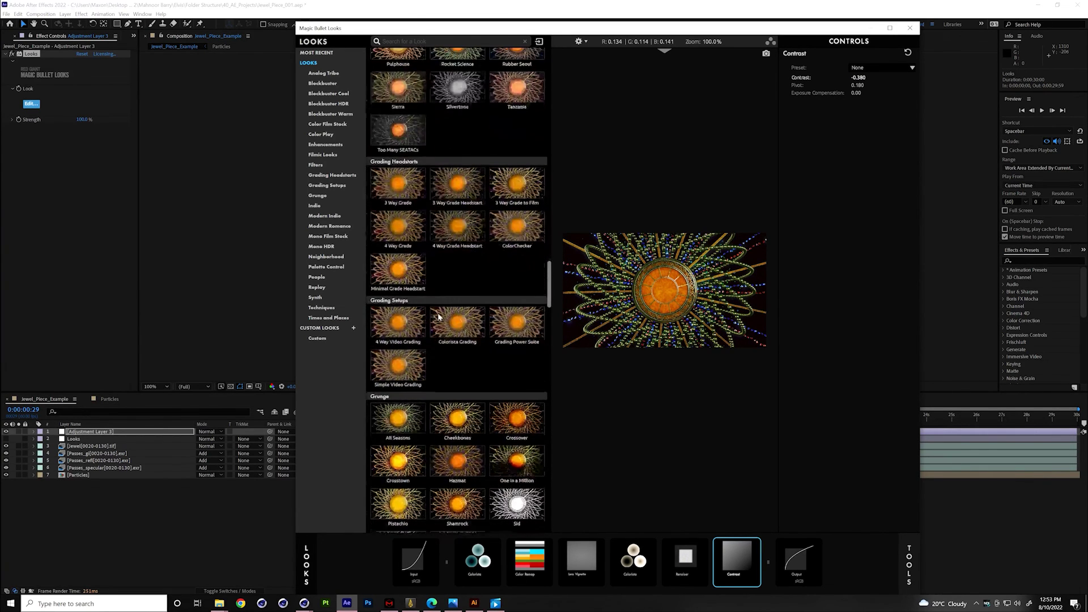
{"action": "scroll", "coordinate": [439, 316], "scroll_direction": "down", "scroll_amount": 8}
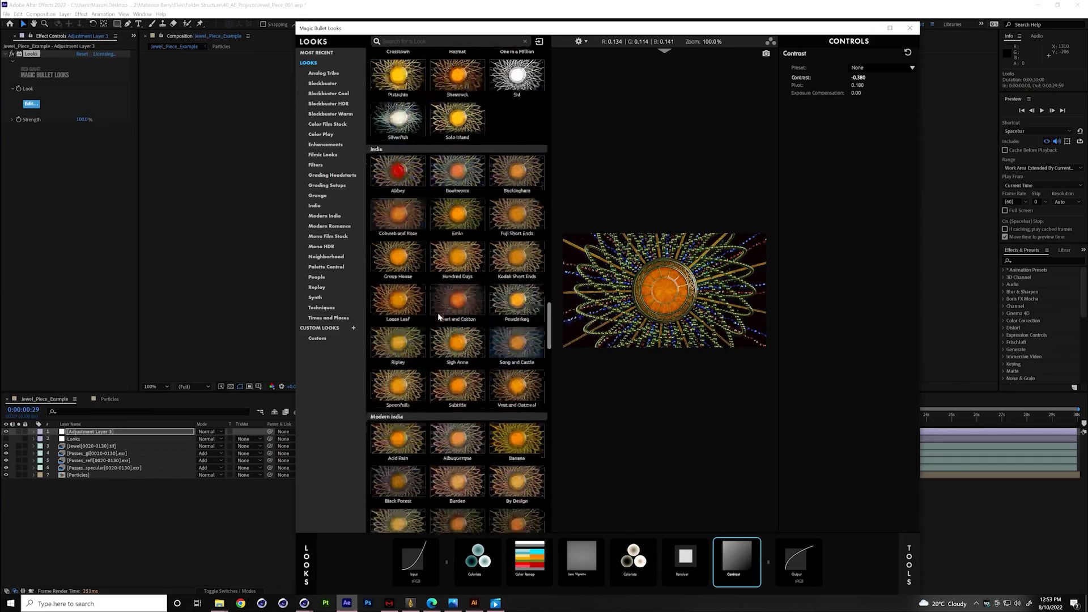
{"action": "scroll", "coordinate": [439, 317], "scroll_direction": "down", "scroll_amount": 10}
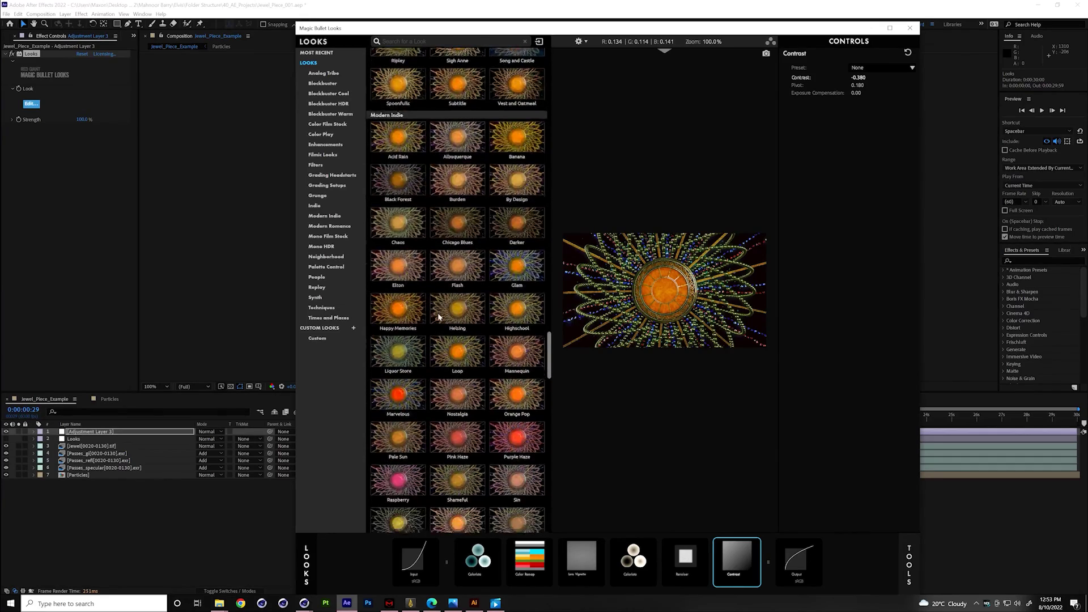
{"action": "scroll", "coordinate": [439, 316], "scroll_direction": "down", "scroll_amount": 10}
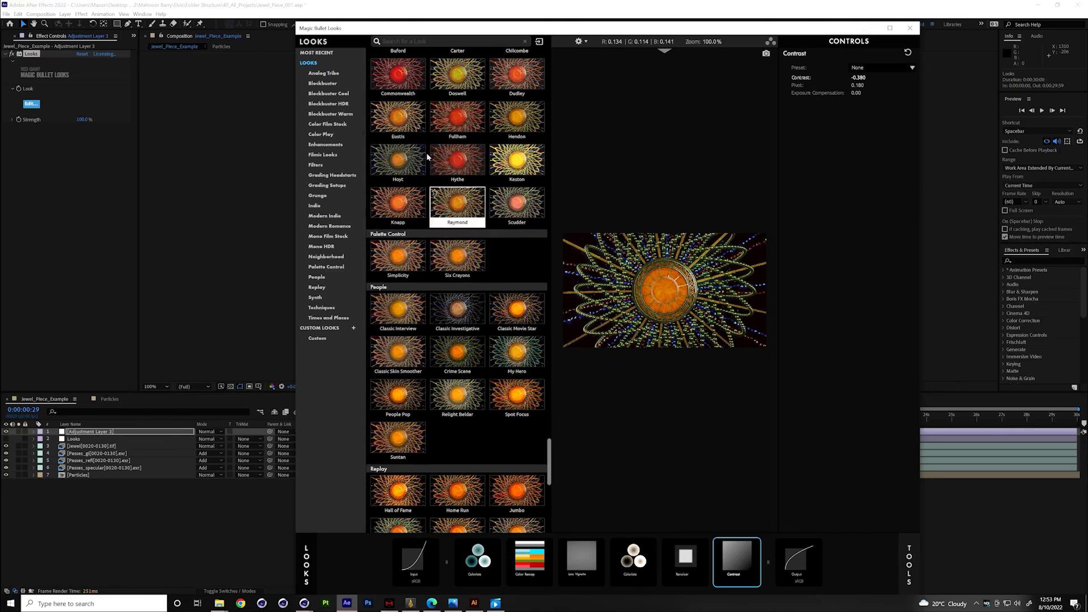
{"action": "left_click", "coordinate": [400, 73]}
{"action": "left_click", "coordinate": [454, 349]}
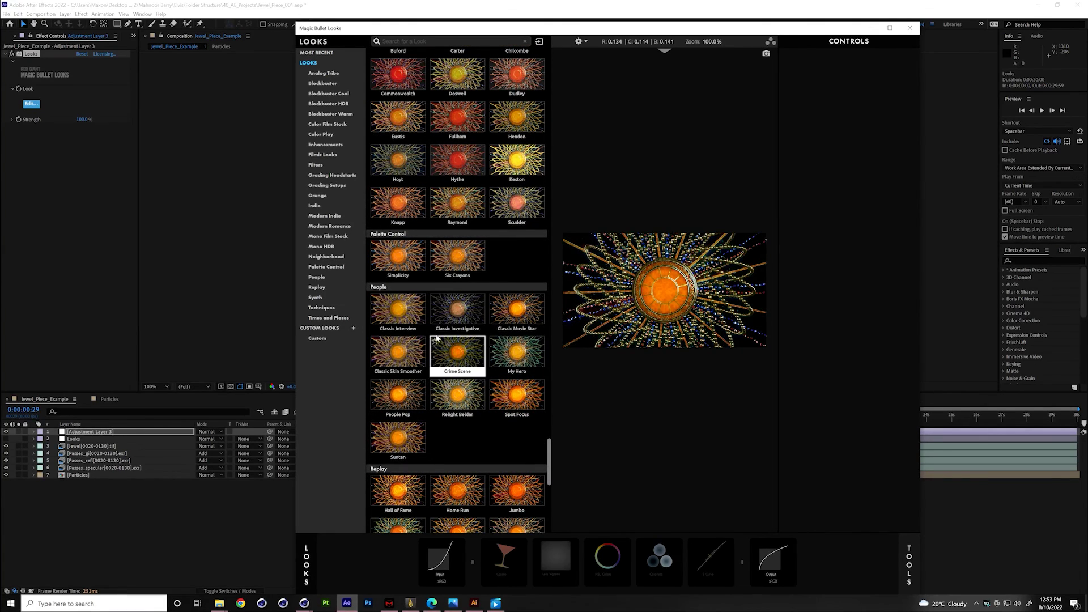
{"action": "left_click", "coordinate": [456, 351]}
Preview the Day for Night look in Times and Places and browse back to the Modern Indie looks.
{"action": "scroll", "coordinate": [456, 354], "scroll_direction": "down", "scroll_amount": 10}
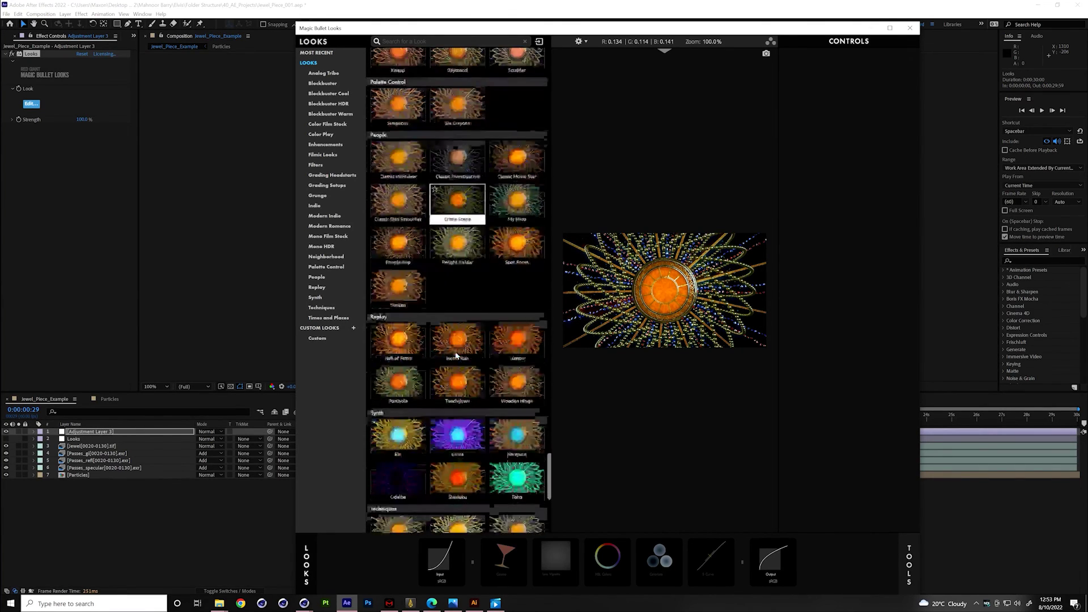
{"action": "scroll", "coordinate": [456, 356], "scroll_direction": "down", "scroll_amount": 5}
{"action": "left_click", "coordinate": [462, 387]}
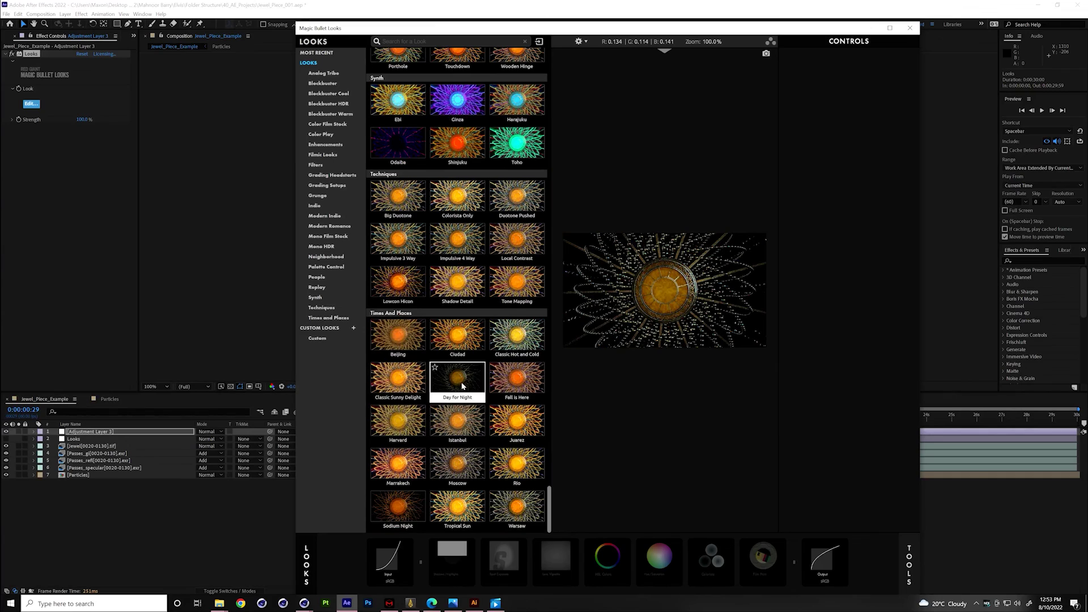
{"action": "scroll", "coordinate": [462, 374], "scroll_direction": "up", "scroll_amount": 8}
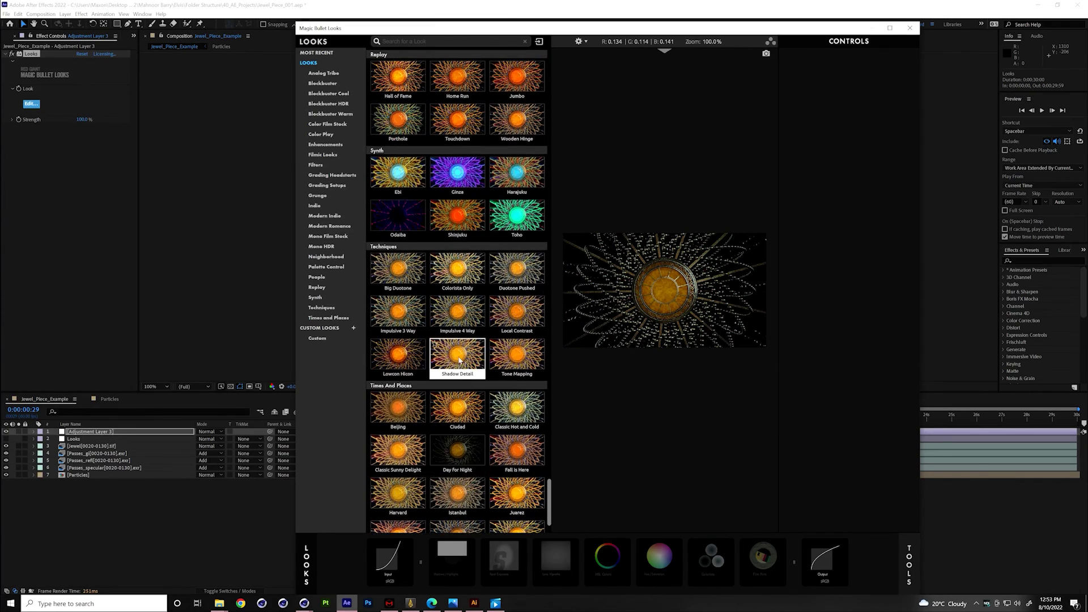
{"action": "scroll", "coordinate": [458, 351], "scroll_direction": "up", "scroll_amount": 8}
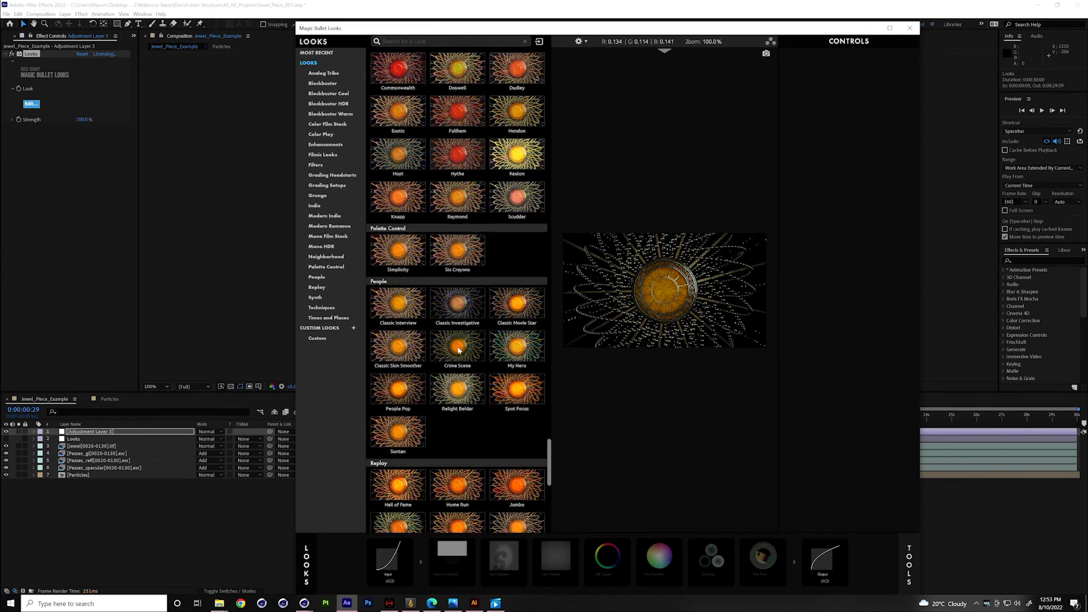
{"action": "scroll", "coordinate": [458, 350], "scroll_direction": "up", "scroll_amount": 8}
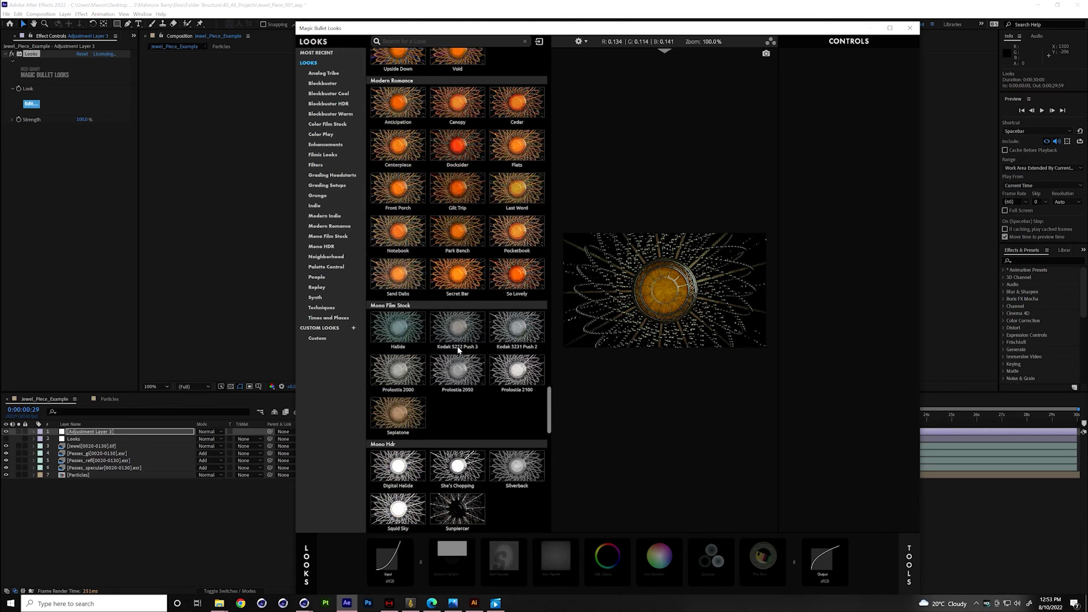
{"action": "scroll", "coordinate": [458, 350], "scroll_direction": "up", "scroll_amount": 6}
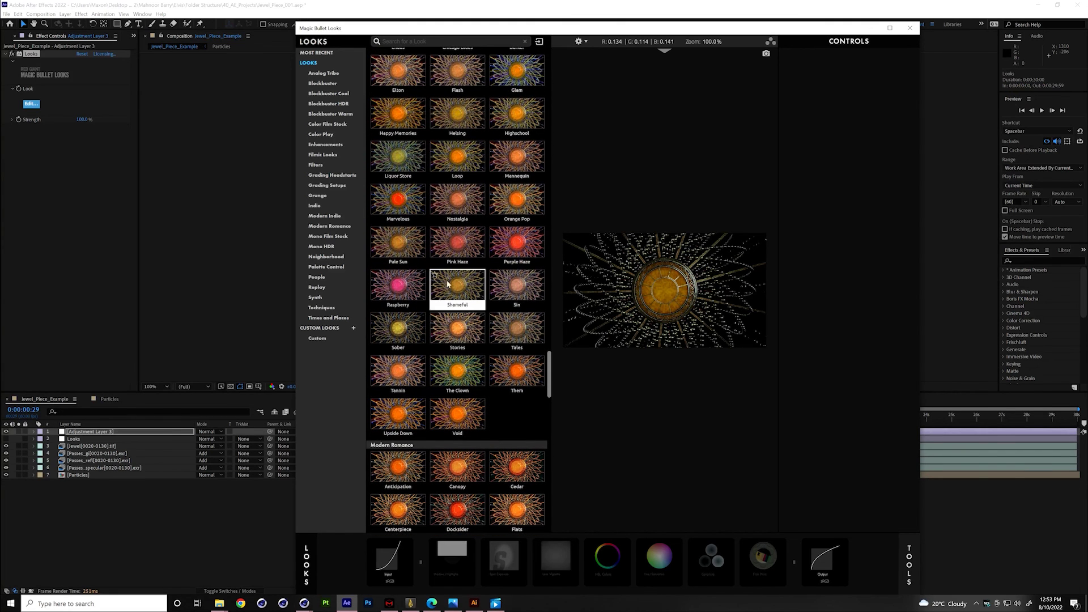
Try the Loop look from Modern Indie and examine its Lens Vignette, Colorista and Color Remap tools.
{"action": "left_click", "coordinate": [437, 169]}
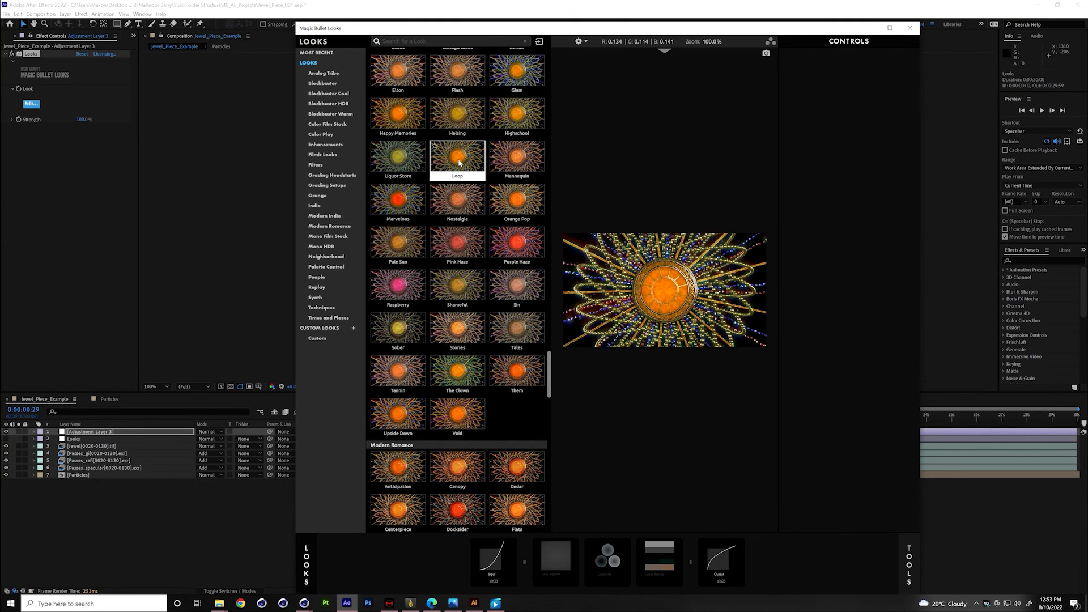
{"action": "left_click", "coordinate": [556, 561]}
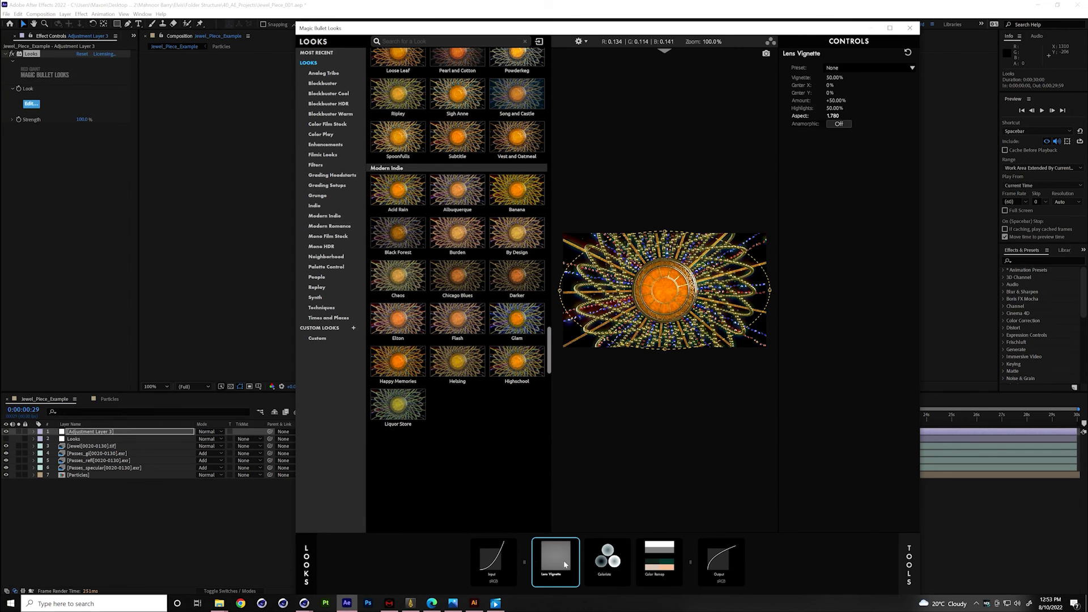
{"action": "left_click", "coordinate": [600, 566]}
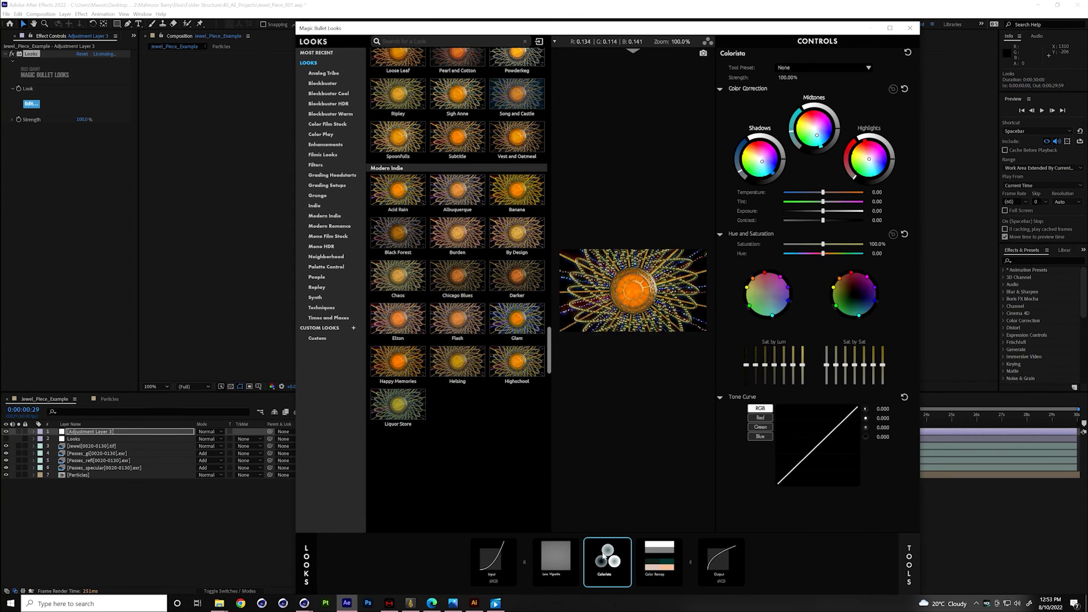
{"action": "left_click", "coordinate": [648, 560]}
{"action": "left_click", "coordinate": [560, 563]}
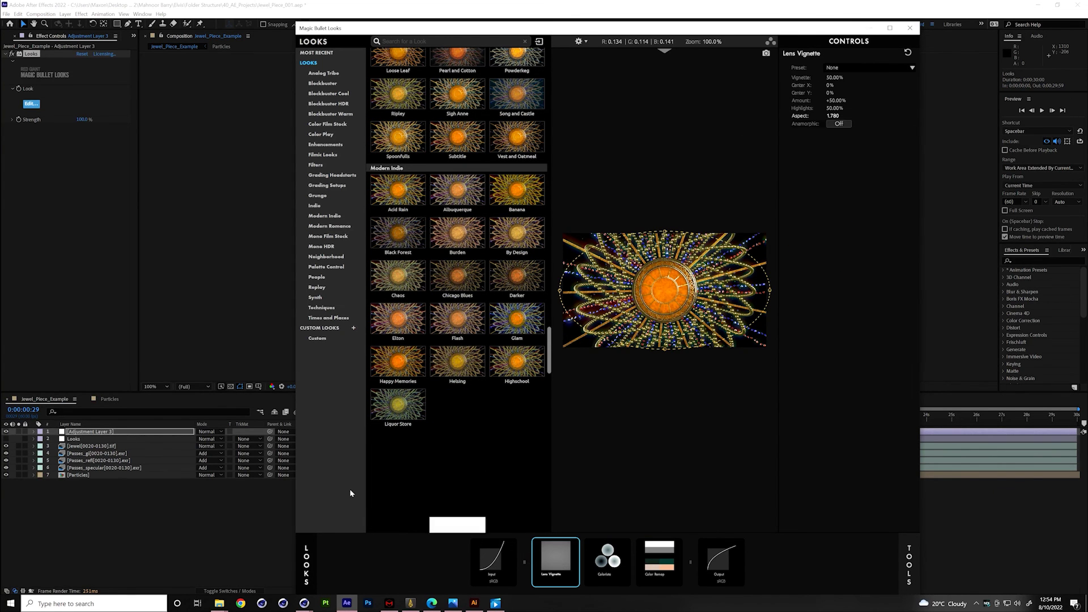
Preview several Blockbuster looks, including Chronometer, Maxine and Muscle Car, and recheck the current look's Lens Vignette settings.
{"action": "left_click", "coordinate": [328, 84]}
{"action": "left_click", "coordinate": [405, 68]}
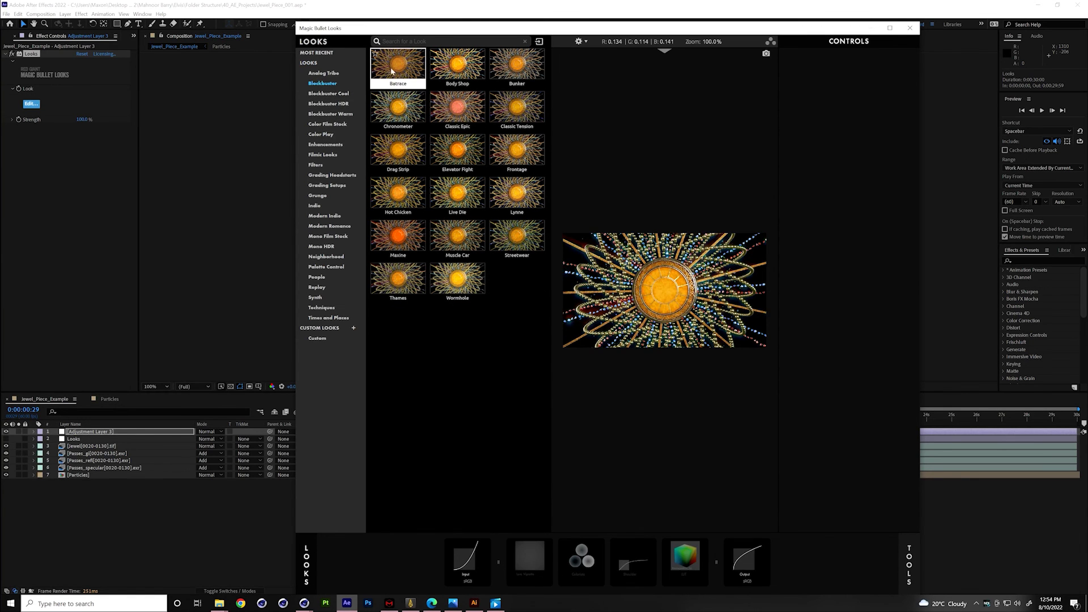
{"action": "left_click", "coordinate": [398, 108]}
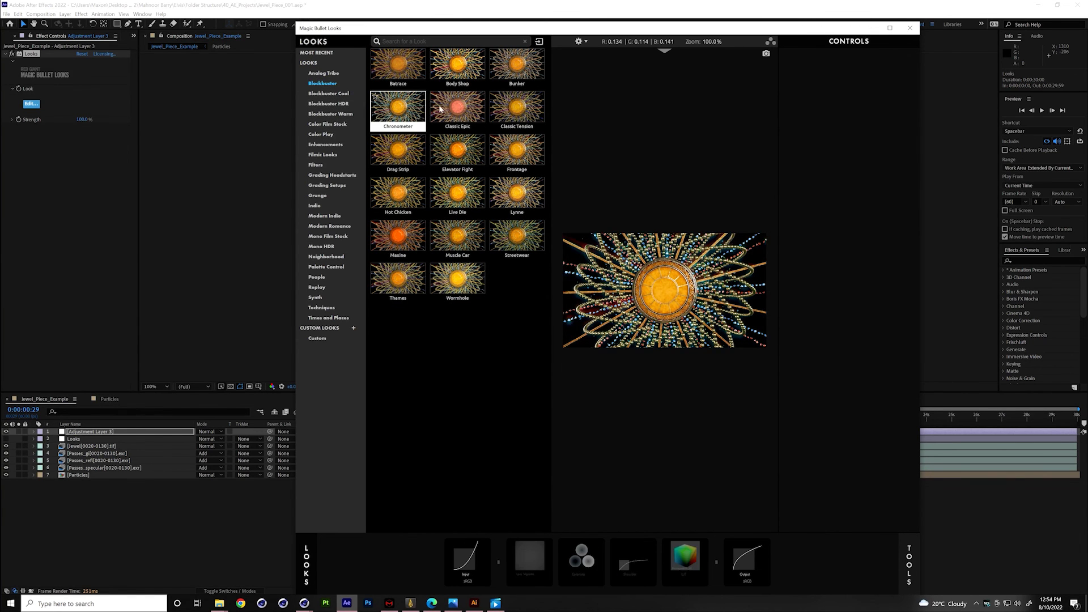
{"action": "left_click", "coordinate": [457, 108]}
{"action": "left_click", "coordinate": [463, 159]}
{"action": "left_click", "coordinate": [398, 193]}
{"action": "left_click", "coordinate": [457, 192]}
{"action": "left_click", "coordinate": [398, 235]}
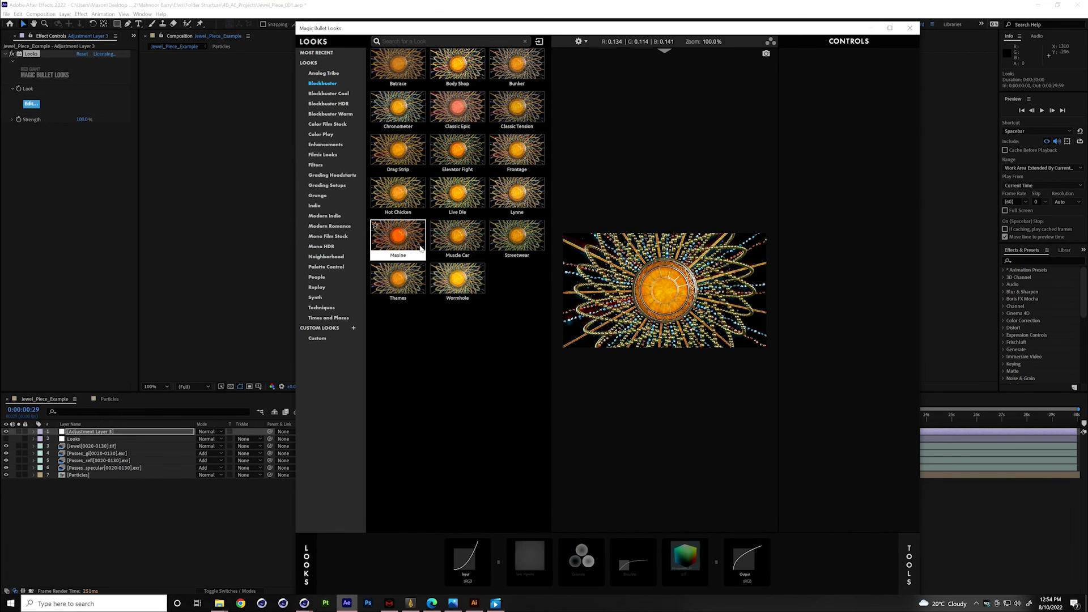
{"action": "left_click", "coordinate": [457, 235]}
{"action": "left_click", "coordinate": [555, 561]}
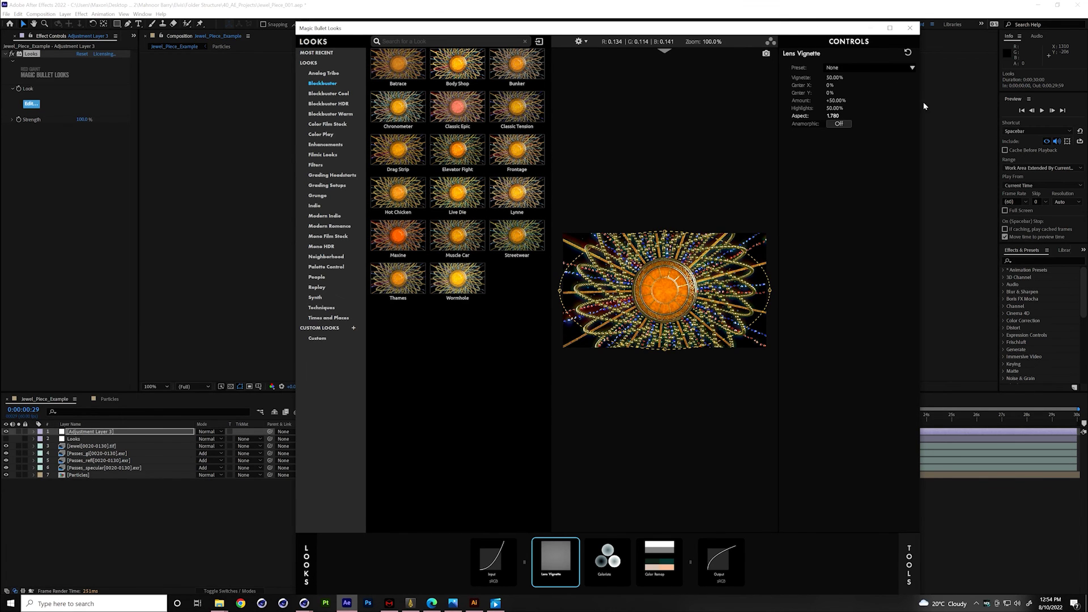
{"action": "left_click_drag", "start_coordinate": [822, 30], "coordinate": [796, 36]}
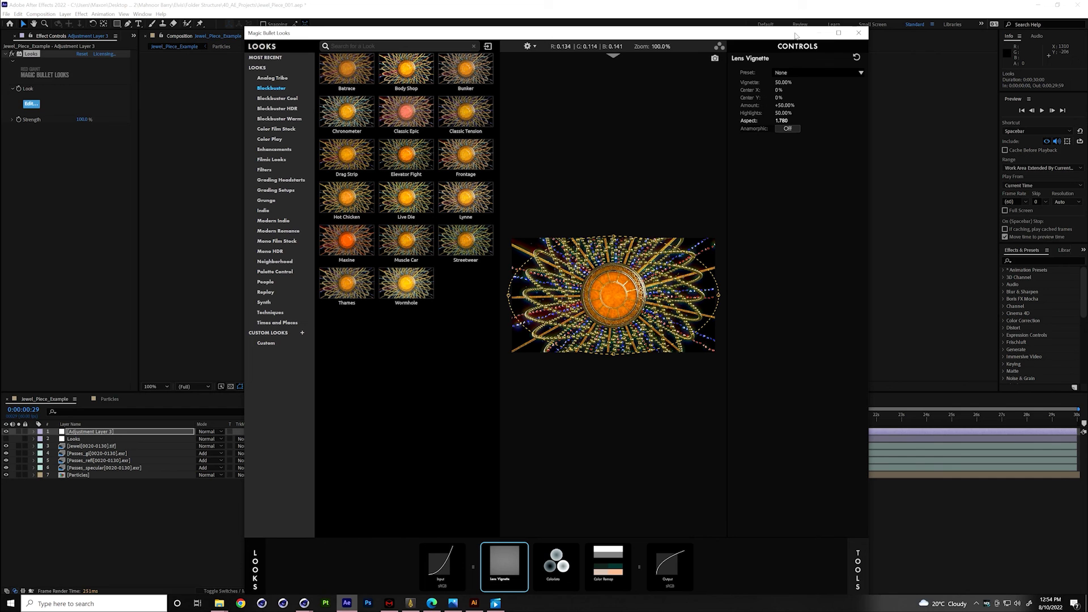
Close the Looks editor without keeping the look, and switch visibility from Adjustment Layer 3 back to the Looks layer.
{"action": "left_click", "coordinate": [859, 34]}
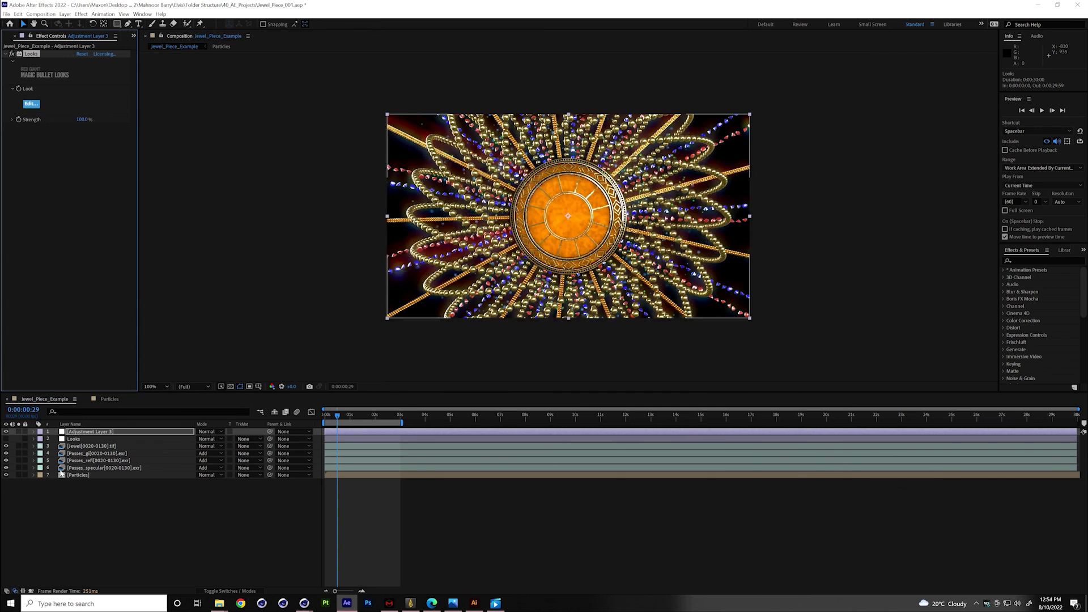
{"action": "left_click", "coordinate": [6, 432]}
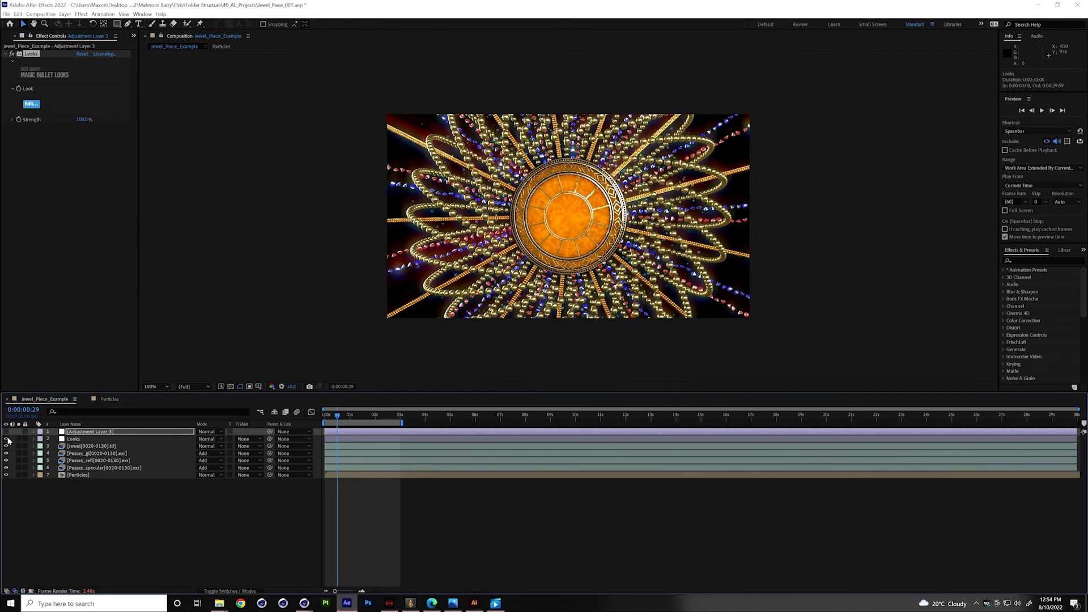
{"action": "left_click", "coordinate": [248, 190]}
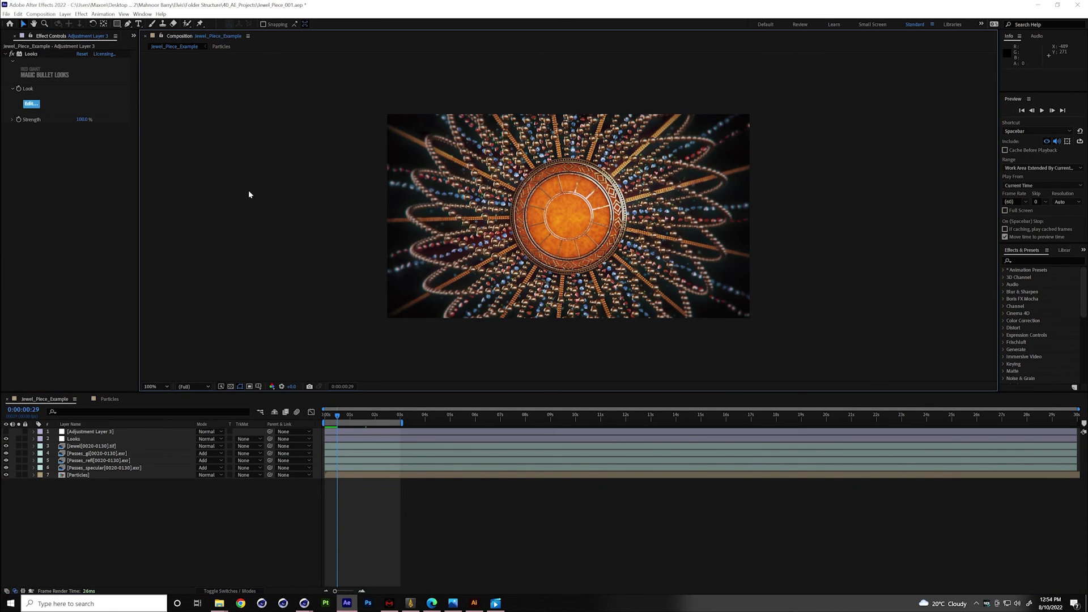